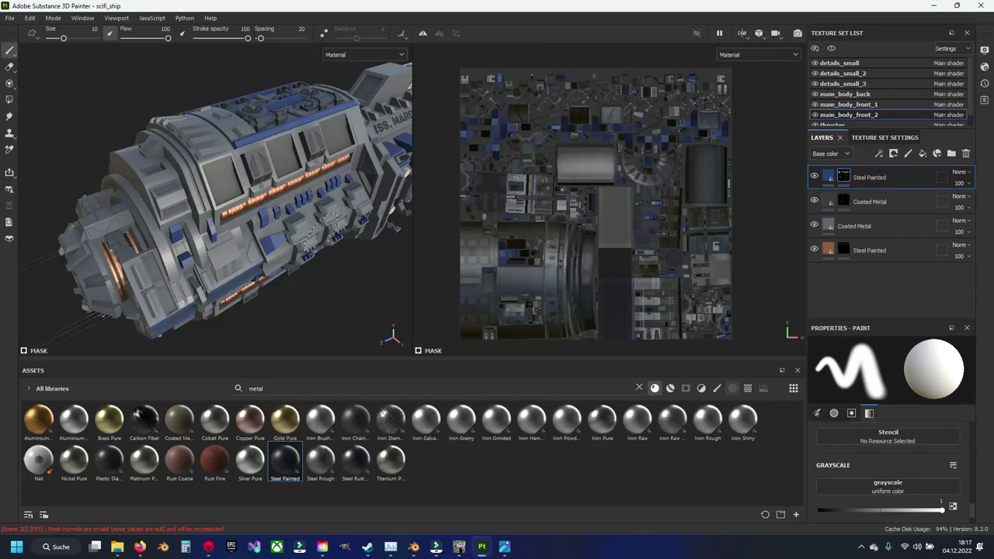
Orbit and zoom in to inspect the ship's engine end.
{"action": "left_click_drag", "start_coordinate": [333, 244], "coordinate": [271, 234], "text": "alt"}
{"action": "scroll", "coordinate": [271, 234], "scroll_direction": "up", "scroll_amount": 2}
{"action": "scroll", "coordinate": [259, 226], "scroll_direction": "up", "scroll_amount": 2}
{"action": "scroll", "coordinate": [246, 216], "scroll_direction": "up", "scroll_amount": 2}
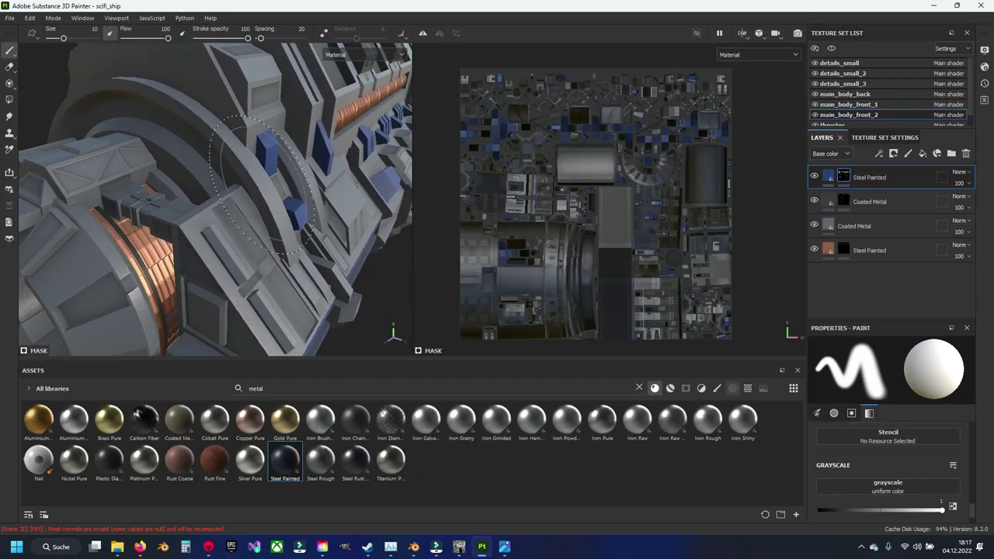
{"action": "scroll", "coordinate": [234, 205], "scroll_direction": "up", "scroll_amount": 2}
{"action": "mouse_move", "coordinate": [222, 197]}
{"action": "left_mouse_down", "text": "alt"}
{"action": "mouse_move", "coordinate": [173, 229]}
{"action": "mouse_move", "coordinate": [331, 195]}
{"action": "mouse_move", "coordinate": [243, 190]}
{"action": "mouse_move", "coordinate": [258, 163]}
{"action": "mouse_move", "coordinate": [255, 219]}
{"action": "mouse_move", "coordinate": [219, 216]}
{"action": "left_mouse_up", "text": "alt"}
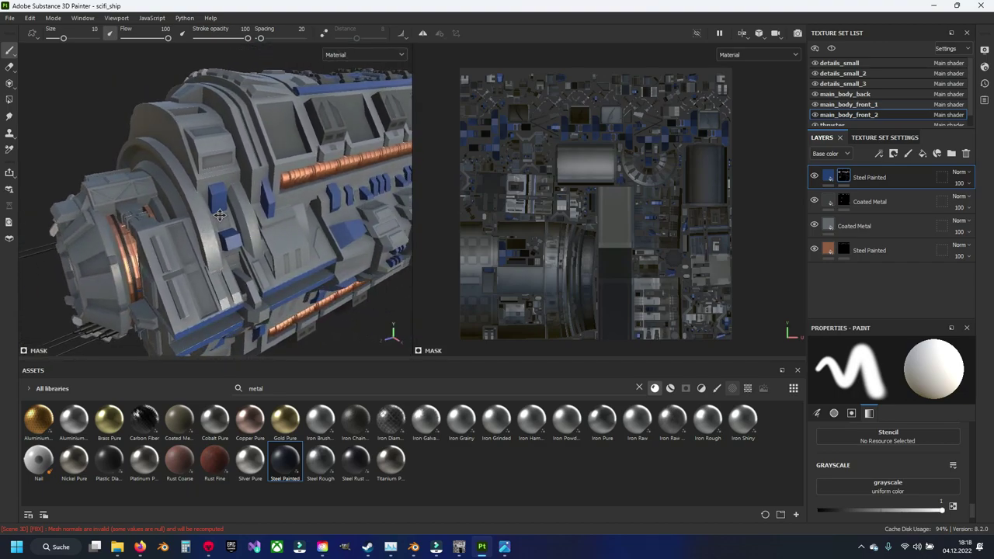
Look over the top of the hull, then make main_body_front_2 visible again.
{"action": "left_click_drag", "start_coordinate": [220, 215], "coordinate": [251, 207], "text": "alt"}
{"action": "scroll", "coordinate": [250, 208], "scroll_direction": "up", "scroll_amount": 2}
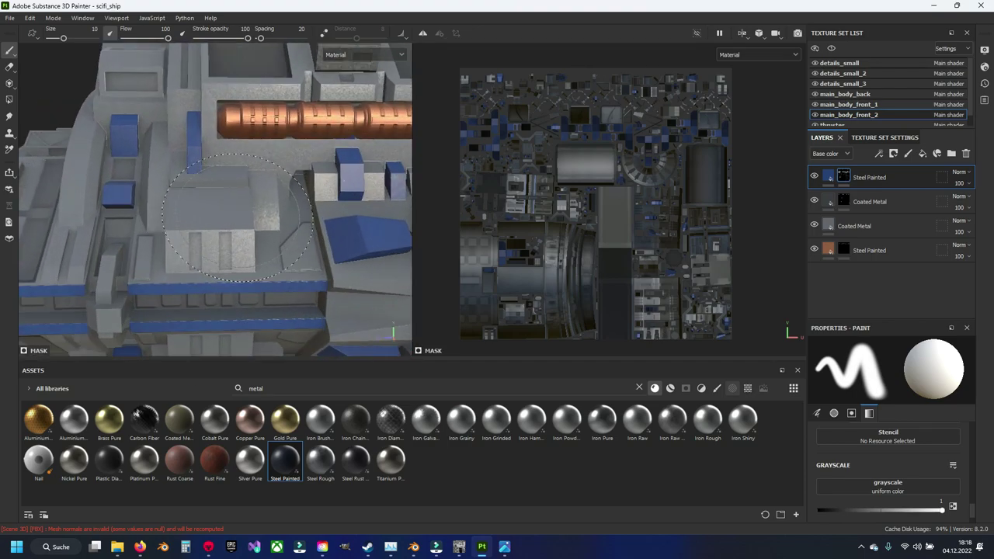
{"action": "scroll", "coordinate": [233, 208], "scroll_direction": "up", "scroll_amount": 2}
{"action": "scroll", "coordinate": [210, 210], "scroll_direction": "up", "scroll_amount": 2}
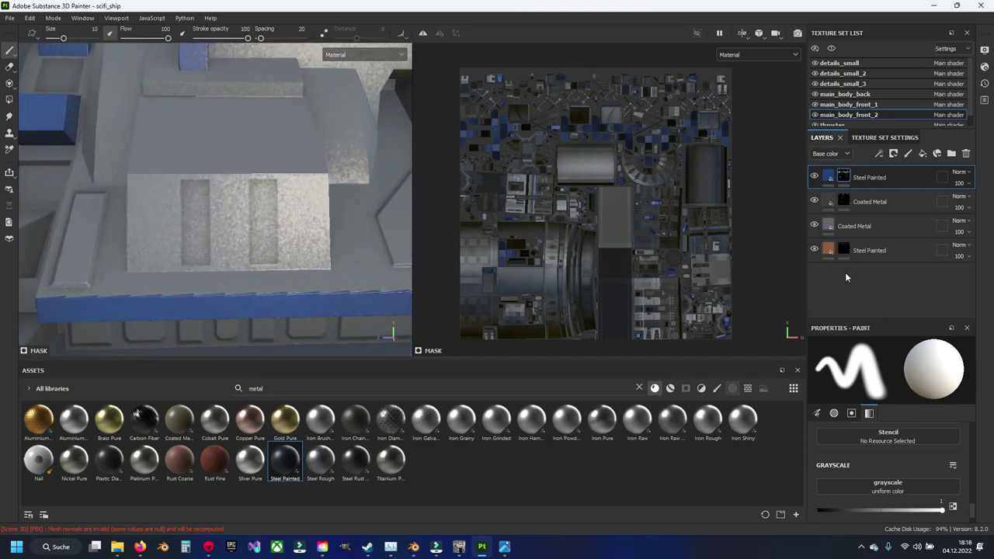
{"action": "scroll", "coordinate": [233, 194], "scroll_direction": "down", "scroll_amount": 3}
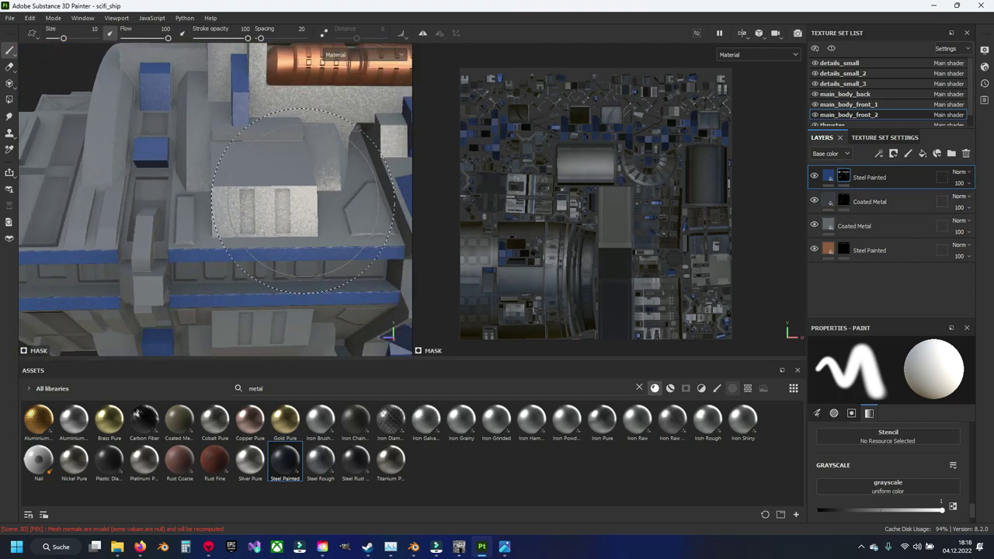
{"action": "mouse_move", "coordinate": [233, 194]}
{"action": "left_mouse_down", "text": "alt"}
{"action": "mouse_move", "coordinate": [263, 181]}
{"action": "mouse_move", "coordinate": [256, 233]}
{"action": "mouse_move", "coordinate": [316, 187]}
{"action": "mouse_move", "coordinate": [179, 196]}
{"action": "mouse_move", "coordinate": [202, 186]}
{"action": "left_mouse_up", "text": "alt"}
{"action": "left_click", "coordinate": [814, 115]}
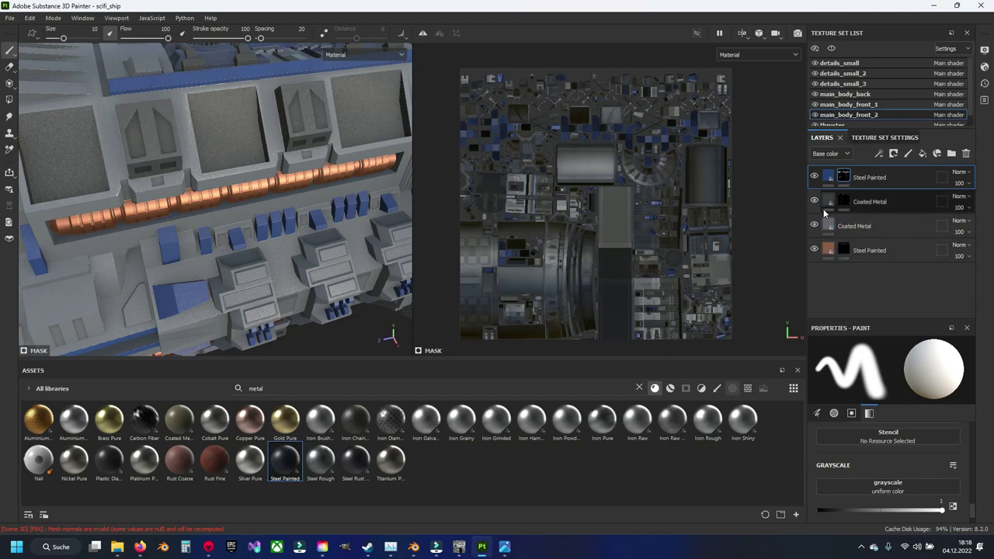
Select the upper Coated Metal layer and shrink the brush to size 1.08.
{"action": "left_click", "coordinate": [847, 201]}
{"action": "left_click_drag", "start_coordinate": [258, 200], "coordinate": [224, 198], "text": "alt"}
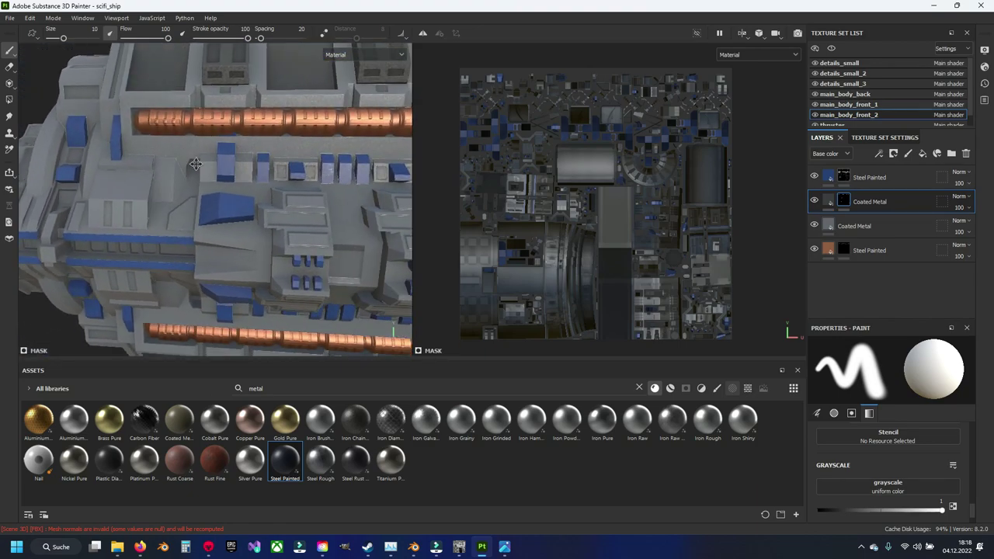
{"action": "scroll", "coordinate": [224, 199], "scroll_direction": "up", "scroll_amount": 5}
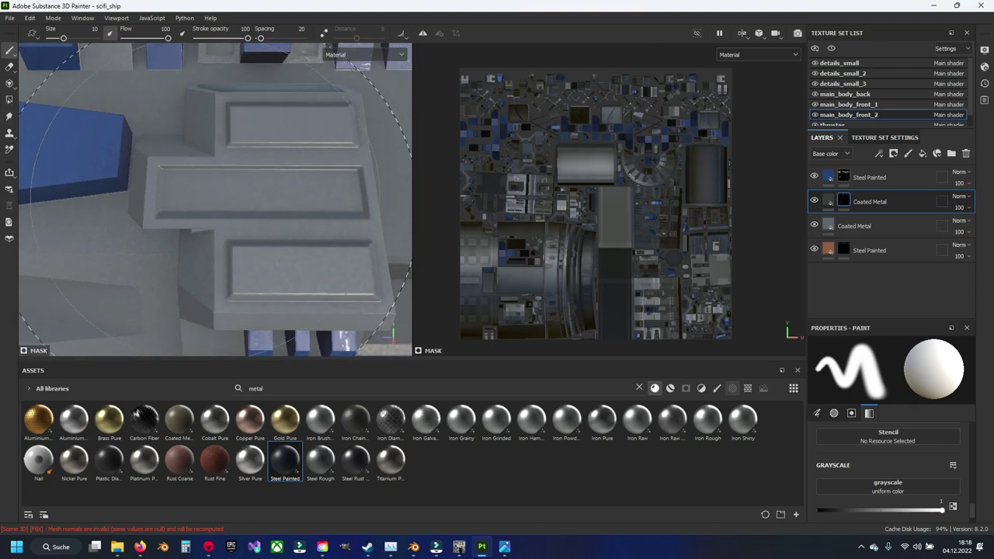
{"action": "mouse_move", "coordinate": [220, 185]}
{"action": "right_mouse_down", "text": "ctrl"}
{"action": "mouse_move", "coordinate": [194, 185]}
{"action": "mouse_move", "coordinate": [212, 176]}
{"action": "right_mouse_up", "text": "ctrl"}
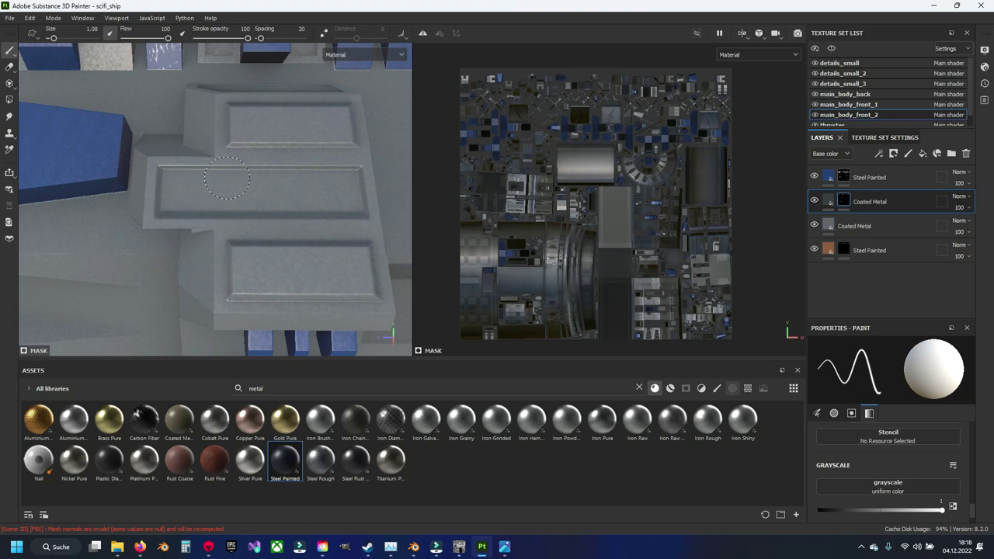
Set the paint brush Hardness to 1 in the Parameters section.
{"action": "key", "text": "super"}
{"action": "key", "text": "super"}
{"action": "scroll", "coordinate": [237, 196], "scroll_direction": "up", "scroll_amount": 2}
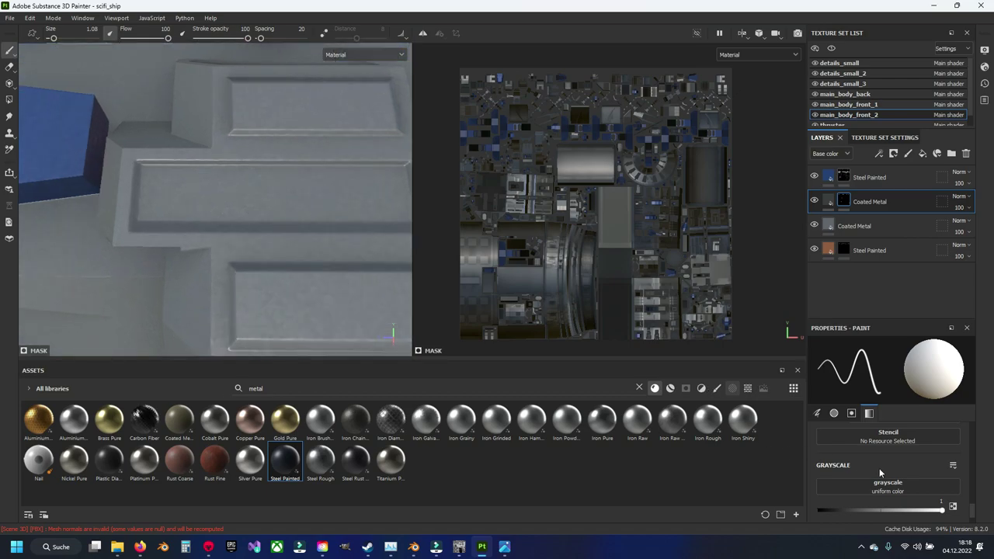
{"action": "scroll", "coordinate": [880, 468], "scroll_direction": "up", "scroll_amount": 3}
{"action": "scroll", "coordinate": [879, 468], "scroll_direction": "up", "scroll_amount": 3}
{"action": "scroll", "coordinate": [880, 469], "scroll_direction": "up", "scroll_amount": 2}
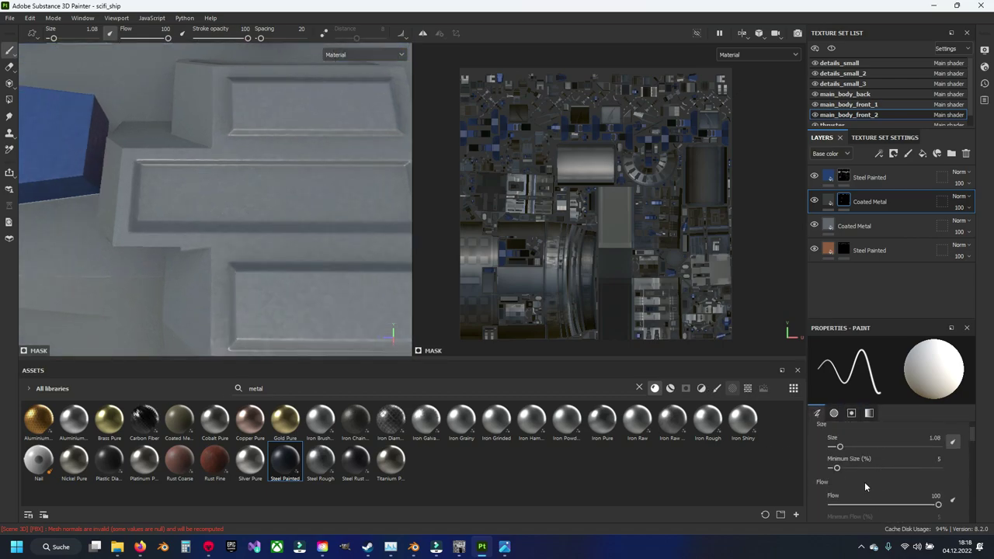
{"action": "scroll", "coordinate": [864, 482], "scroll_direction": "down", "scroll_amount": 2}
{"action": "scroll", "coordinate": [862, 468], "scroll_direction": "down", "scroll_amount": 2}
{"action": "scroll", "coordinate": [837, 459], "scroll_direction": "up", "scroll_amount": 1}
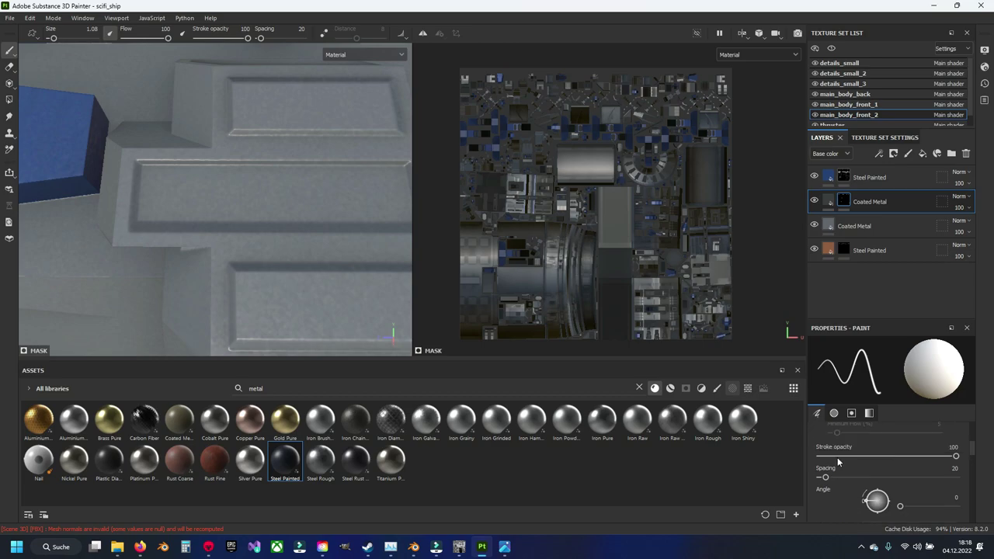
{"action": "scroll", "coordinate": [837, 460], "scroll_direction": "down", "scroll_amount": 1}
{"action": "scroll", "coordinate": [832, 472], "scroll_direction": "down", "scroll_amount": 2}
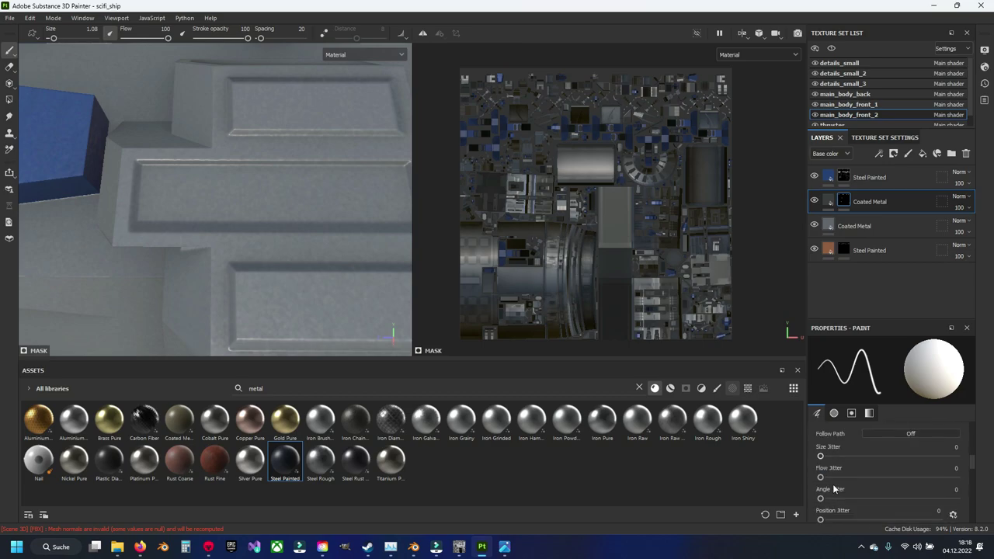
{"action": "scroll", "coordinate": [833, 486], "scroll_direction": "down", "scroll_amount": 1}
{"action": "scroll", "coordinate": [834, 488], "scroll_direction": "down", "scroll_amount": 2}
{"action": "scroll", "coordinate": [833, 488], "scroll_direction": "down", "scroll_amount": 2}
{"action": "scroll", "coordinate": [834, 488], "scroll_direction": "down", "scroll_amount": 2}
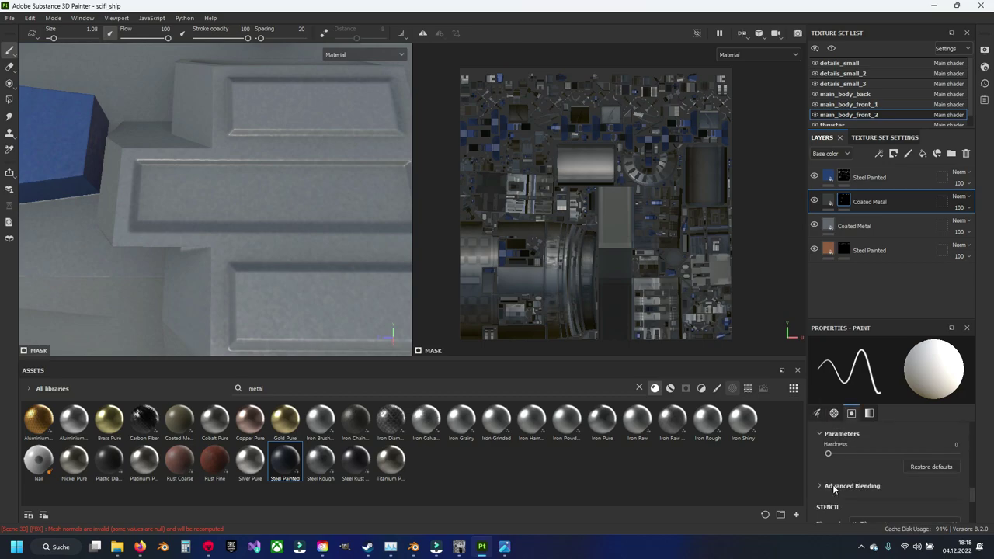
{"action": "left_click_drag", "start_coordinate": [829, 454], "coordinate": [957, 454]}
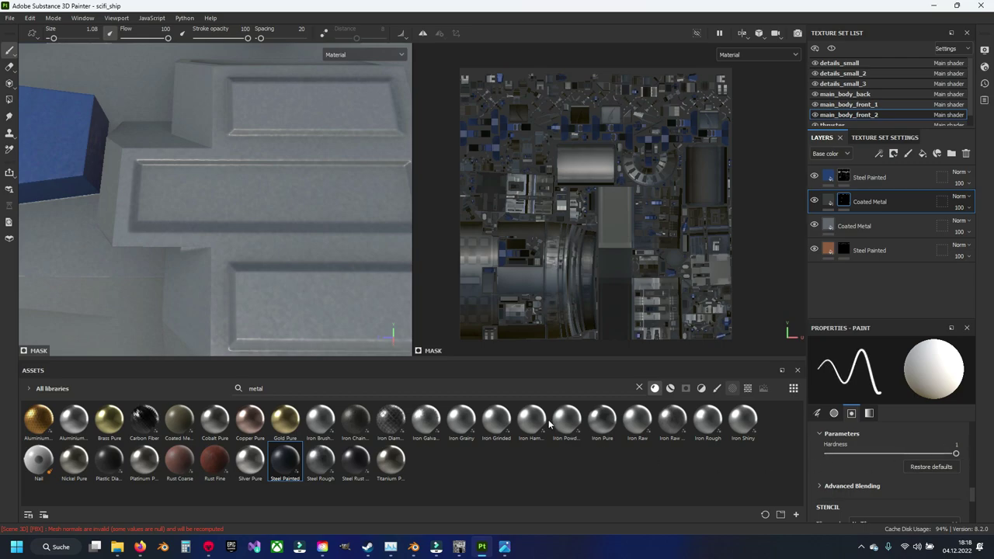
With a smaller brush, outline the middle slot panel with four straight lines.
{"action": "key", "text": "bracketleft"}
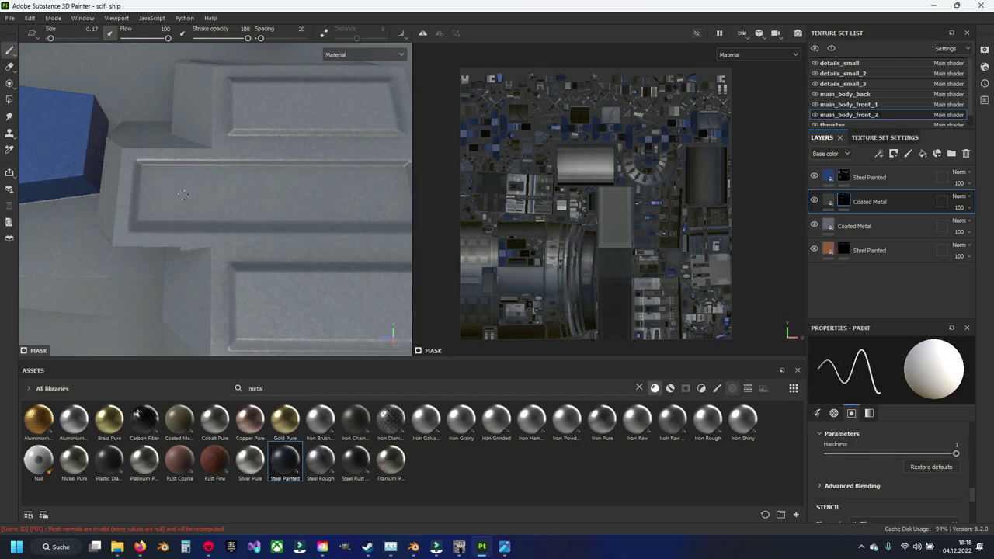
{"action": "left_click", "coordinate": [405, 166], "text": "shift"}
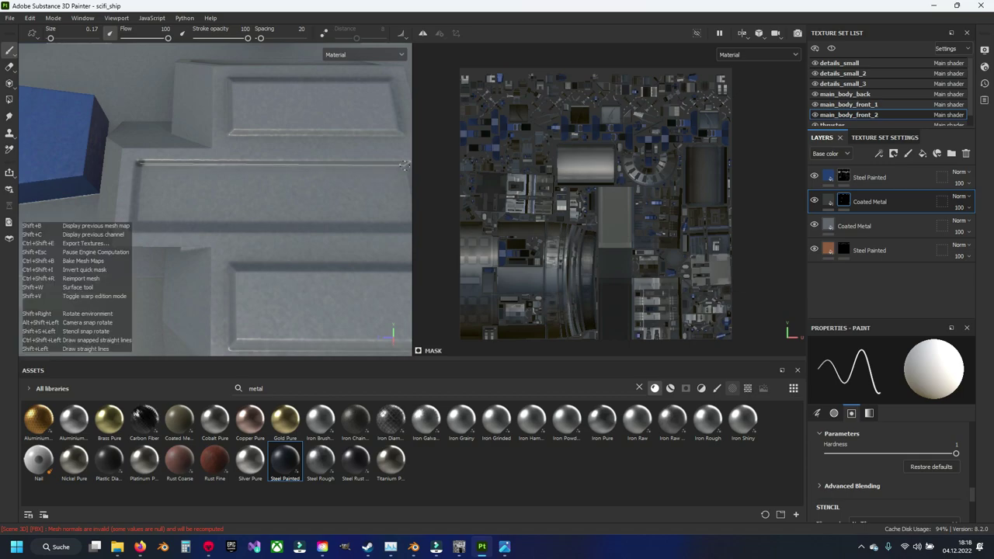
{"action": "left_click", "coordinate": [404, 166], "text": "shift"}
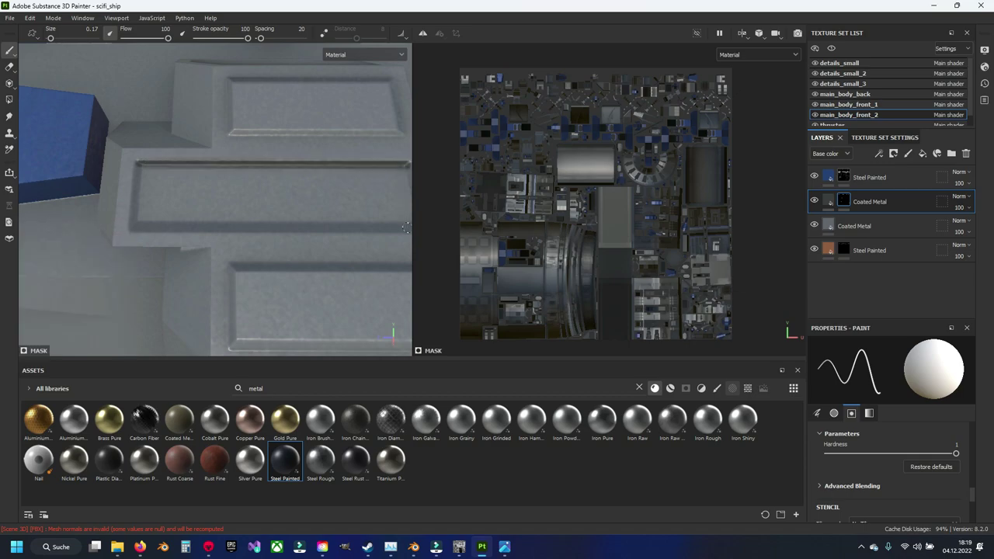
{"action": "middle_click_drag", "start_coordinate": [404, 227], "coordinate": [390, 211]}
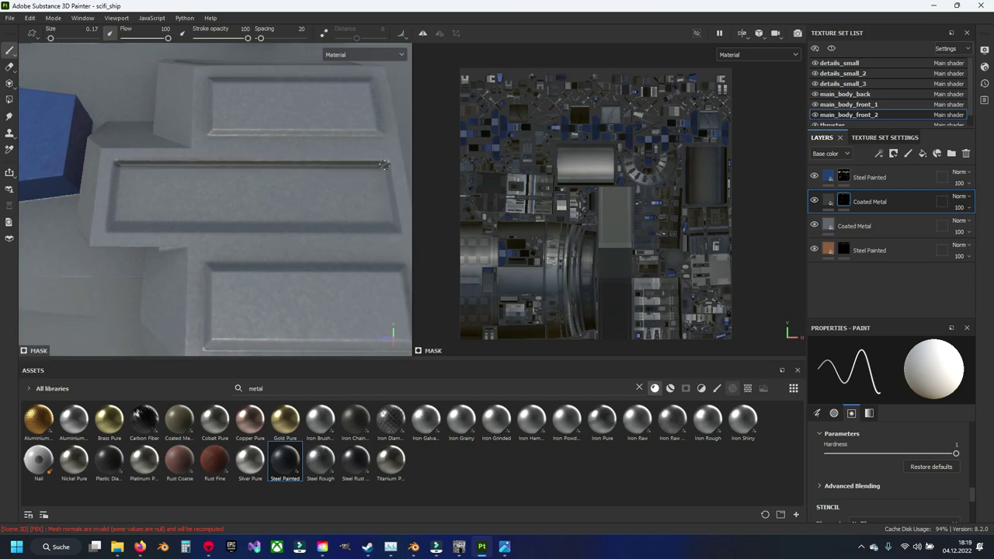
{"action": "left_click", "coordinate": [396, 227], "text": "shift"}
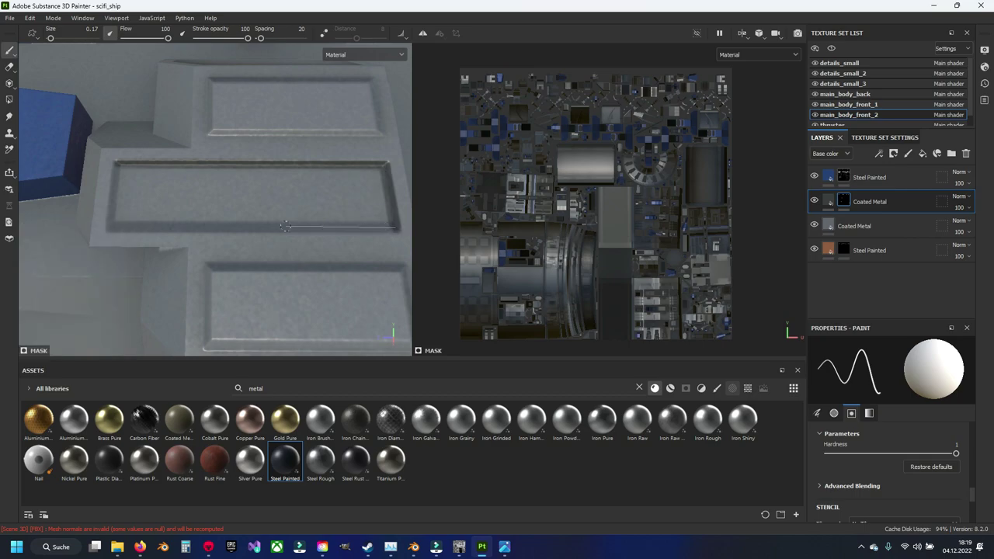
{"action": "left_click", "coordinate": [111, 227], "text": "shift"}
{"action": "left_click", "coordinate": [116, 163], "text": "shift"}
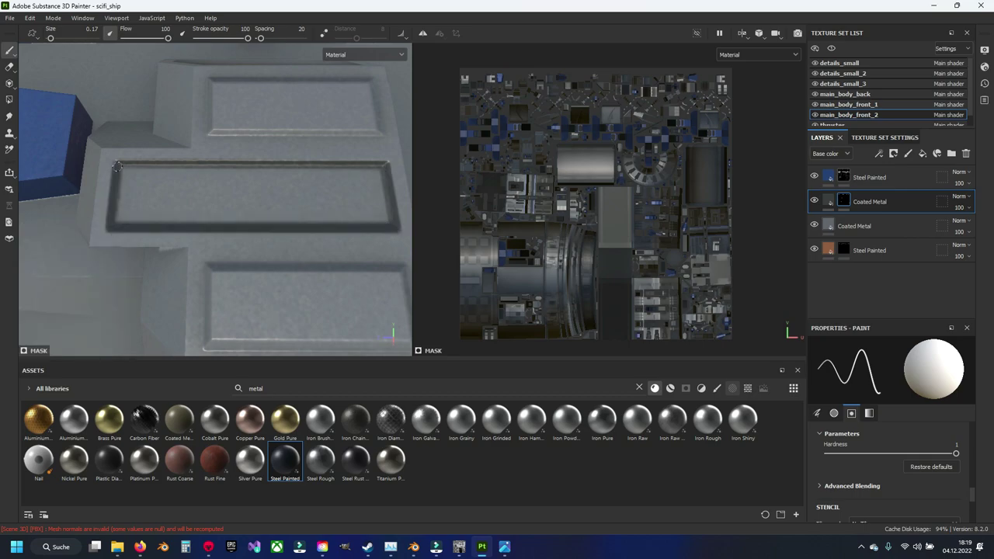
Enlarge the brush and fill the panel's recess with dark Coated Metal.
{"action": "scroll", "coordinate": [175, 202], "scroll_direction": "down", "scroll_amount": 3}
{"action": "scroll", "coordinate": [175, 202], "scroll_direction": "down", "scroll_amount": 3}
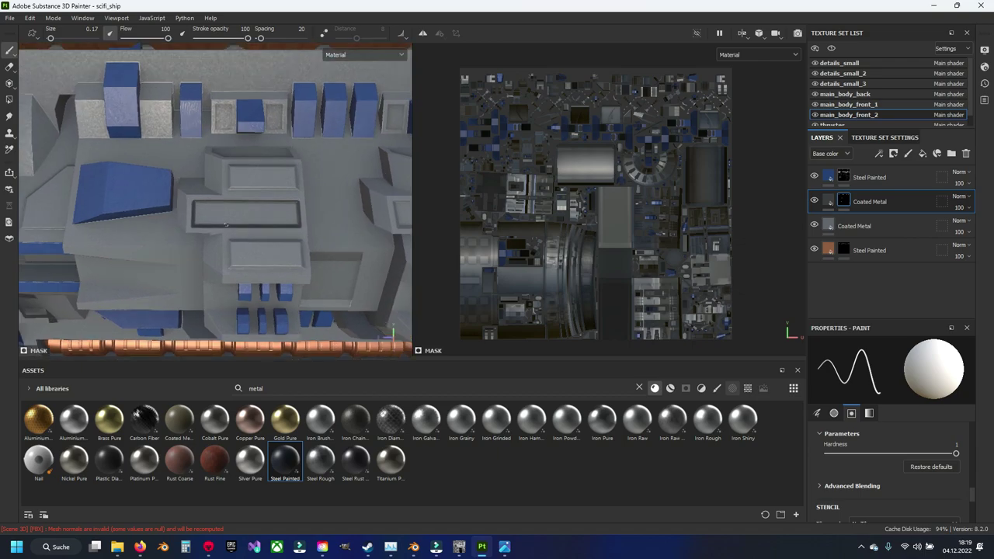
{"action": "scroll", "coordinate": [220, 224], "scroll_direction": "up", "scroll_amount": 5}
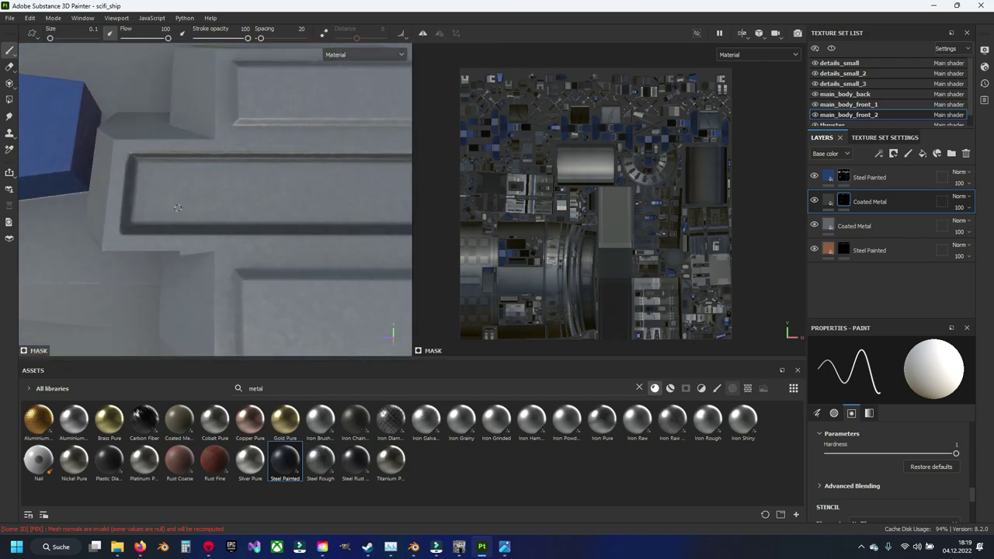
{"action": "right_click_drag", "start_coordinate": [178, 207], "coordinate": [178, 207], "text": "ctrl"}
{"action": "mouse_move", "coordinate": [155, 206]}
{"action": "left_mouse_down"}
{"action": "mouse_move", "coordinate": [141, 205]}
{"action": "mouse_move", "coordinate": [318, 171]}
{"action": "left_mouse_up"}
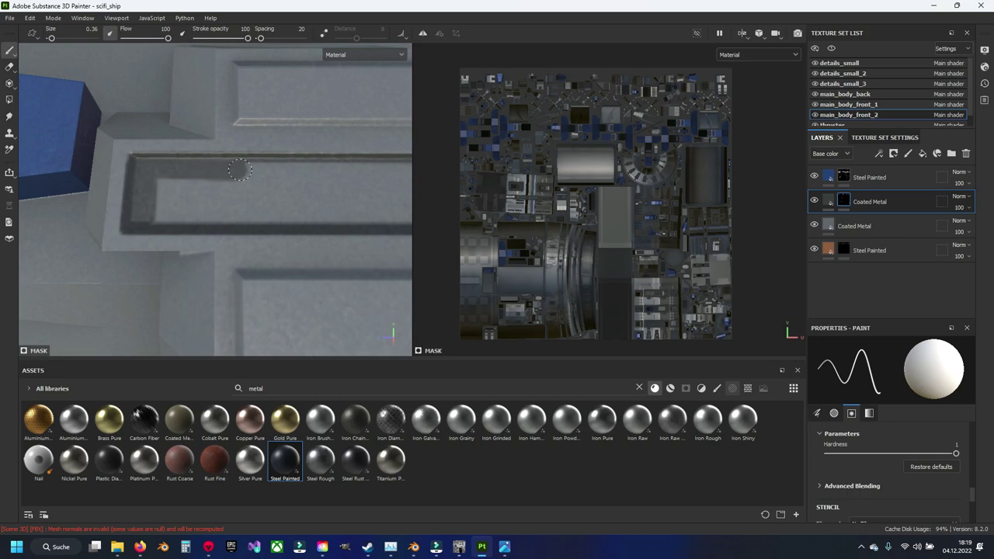
{"action": "left_click_drag", "start_coordinate": [162, 187], "coordinate": [346, 194]}
{"action": "left_click_drag", "start_coordinate": [156, 206], "coordinate": [346, 210]}
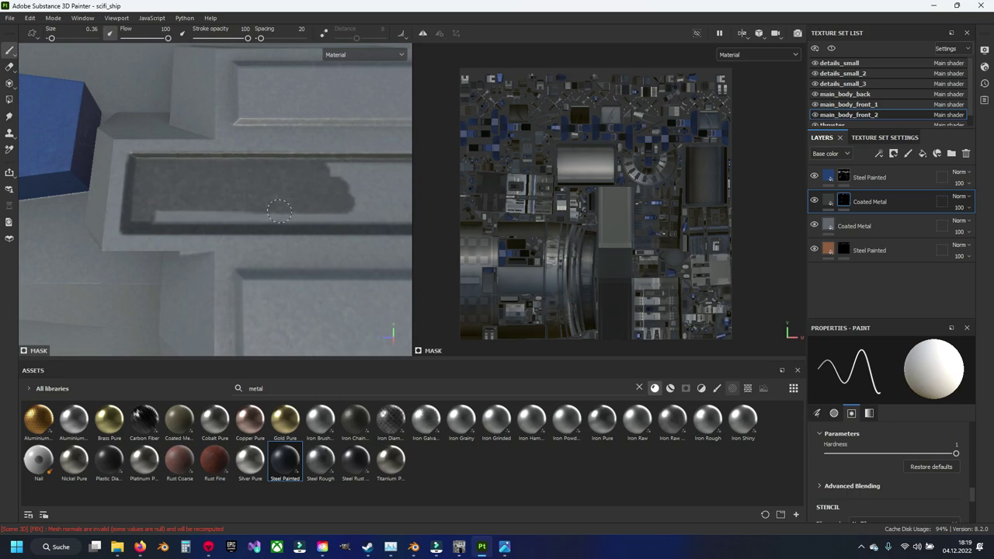
{"action": "left_click_drag", "start_coordinate": [159, 217], "coordinate": [341, 221]}
{"action": "middle_click_drag", "start_coordinate": [264, 226], "coordinate": [240, 223]}
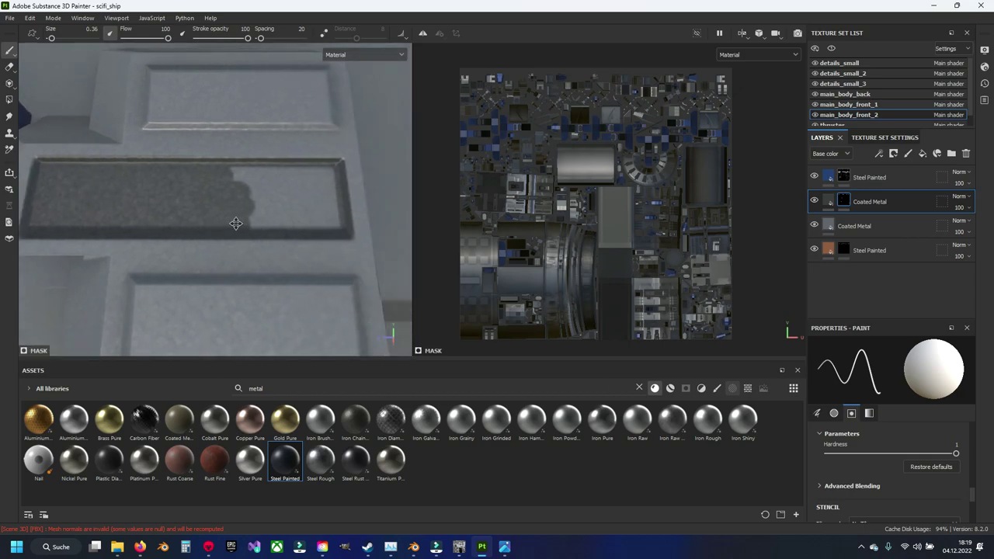
{"action": "mouse_move", "coordinate": [240, 222]}
{"action": "left_mouse_down"}
{"action": "mouse_move", "coordinate": [304, 173]}
{"action": "mouse_move", "coordinate": [271, 212]}
{"action": "mouse_move", "coordinate": [240, 222]}
{"action": "mouse_move", "coordinate": [314, 221]}
{"action": "mouse_move", "coordinate": [307, 187]}
{"action": "mouse_move", "coordinate": [231, 173]}
{"action": "mouse_move", "coordinate": [221, 191]}
{"action": "mouse_move", "coordinate": [291, 206]}
{"action": "mouse_move", "coordinate": [256, 218]}
{"action": "left_mouse_up"}
Undo the last fill stroke and turn the view toward the raised hull panels.
{"action": "key", "text": "ctrl+z"}
{"action": "scroll", "coordinate": [264, 233], "scroll_direction": "down", "scroll_amount": 3}
{"action": "scroll", "coordinate": [282, 257], "scroll_direction": "down", "scroll_amount": 5}
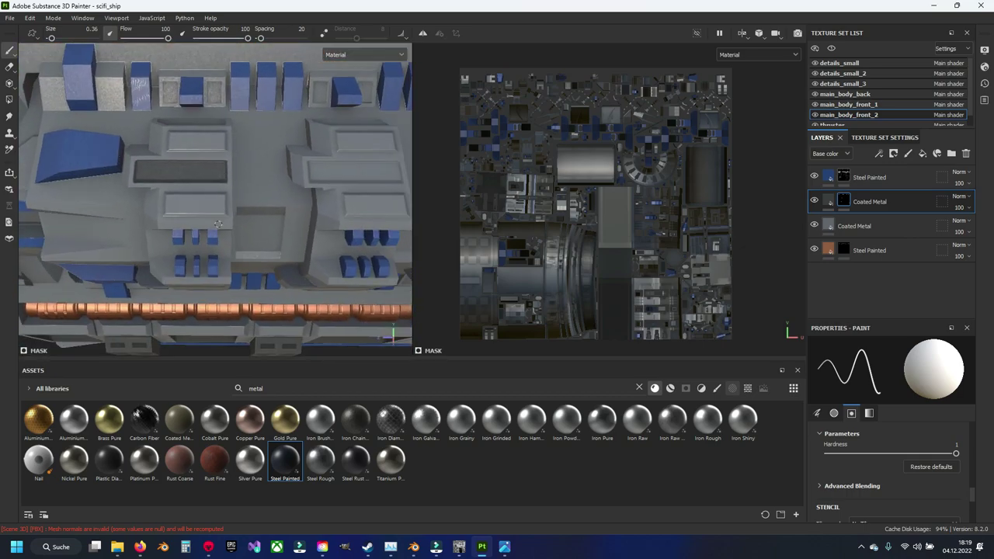
{"action": "left_click_drag", "start_coordinate": [282, 257], "coordinate": [215, 218], "text": "alt"}
{"action": "scroll", "coordinate": [214, 219], "scroll_direction": "up", "scroll_amount": 5}
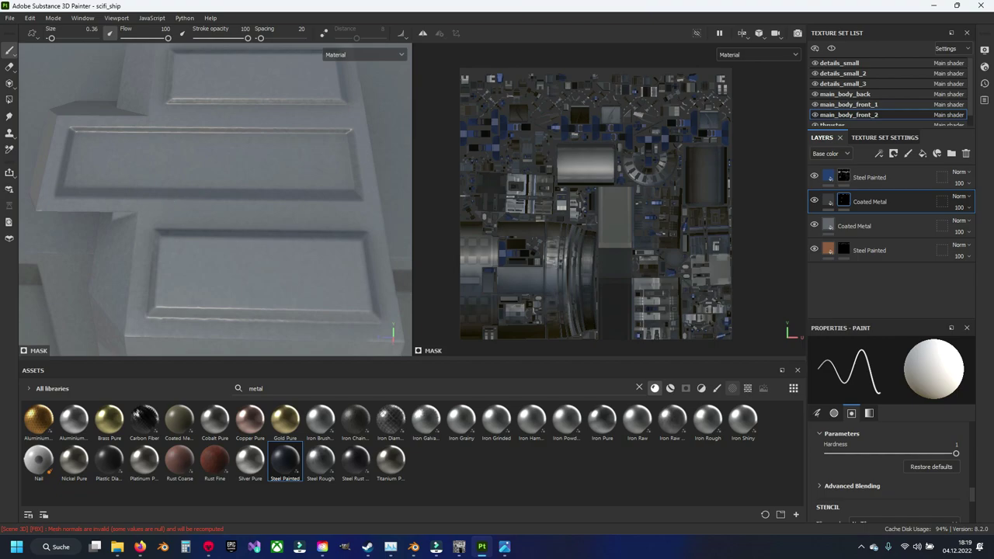
Undo a stray dab and outline the rectangular panel with straight lines.
{"action": "mouse_move", "coordinate": [215, 219]}
{"action": "middle_mouse_down", "text": "alt"}
{"action": "mouse_move", "coordinate": [180, 203]}
{"action": "mouse_move", "coordinate": [186, 210]}
{"action": "middle_mouse_up", "text": "alt"}
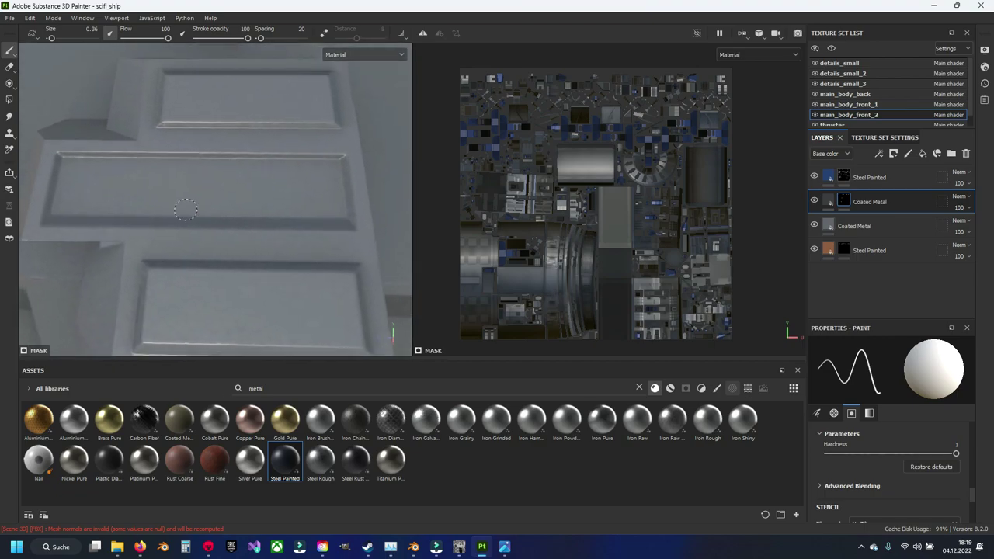
{"action": "left_click", "coordinate": [55, 159]}
{"action": "key", "text": "ctrl+z"}
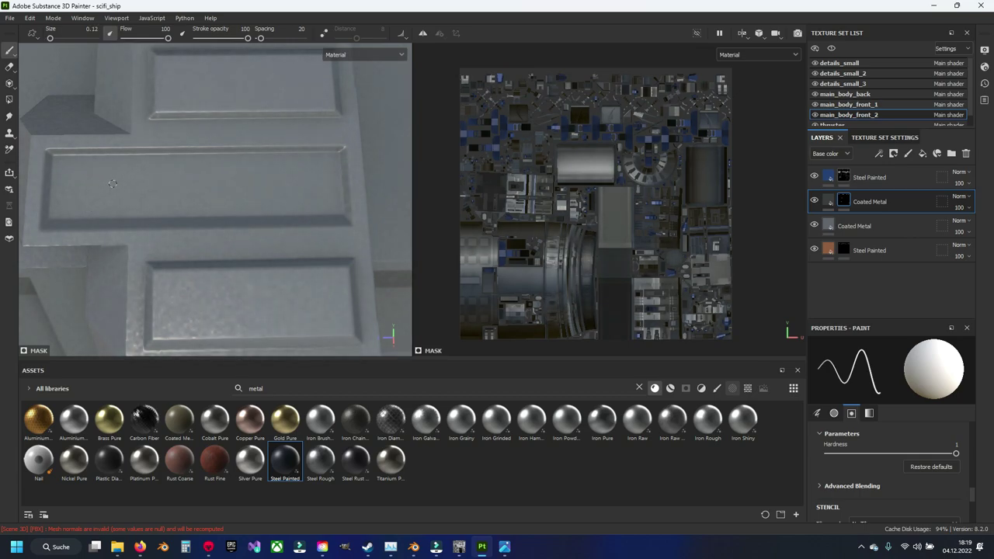
{"action": "left_click_drag", "start_coordinate": [48, 152], "coordinate": [342, 149]}
{"action": "left_click", "coordinate": [342, 149], "text": "shift"}
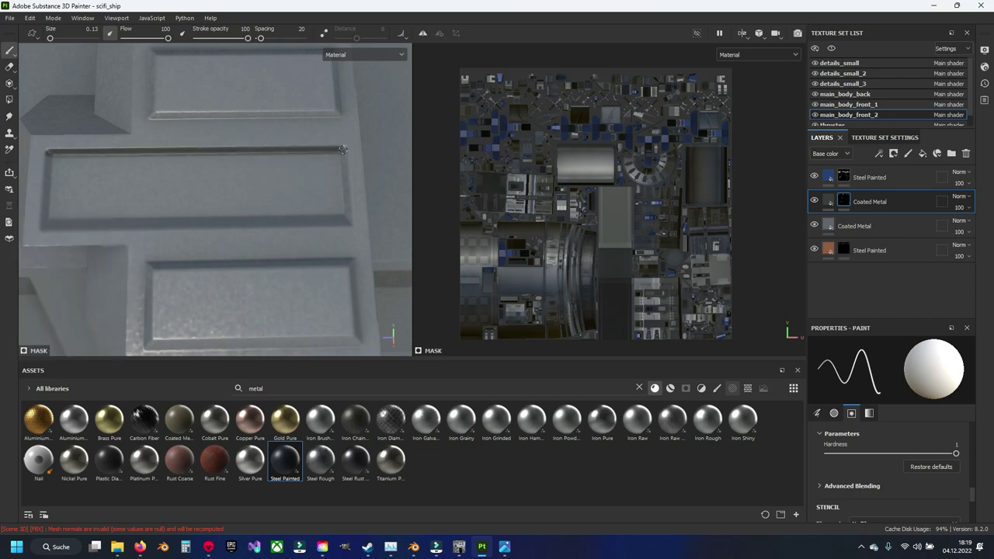
{"action": "left_click", "coordinate": [347, 220], "text": "shift"}
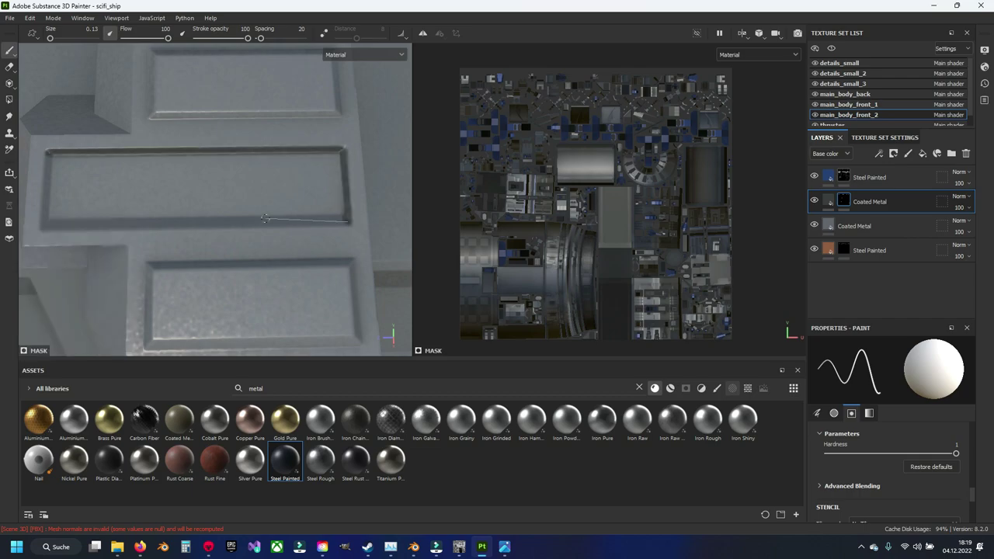
{"action": "left_click", "coordinate": [43, 224], "text": "shift"}
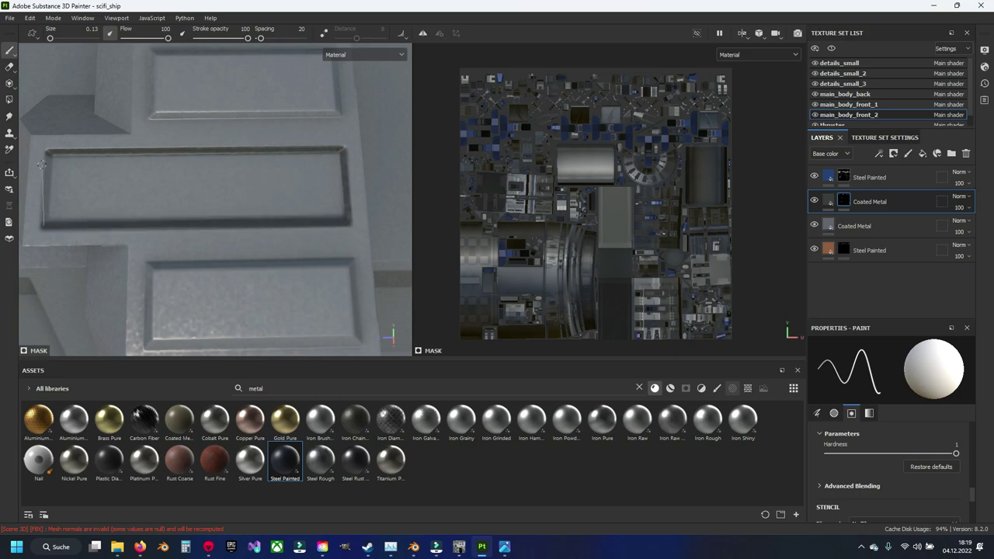
{"action": "left_click", "coordinate": [48, 154], "text": "shift"}
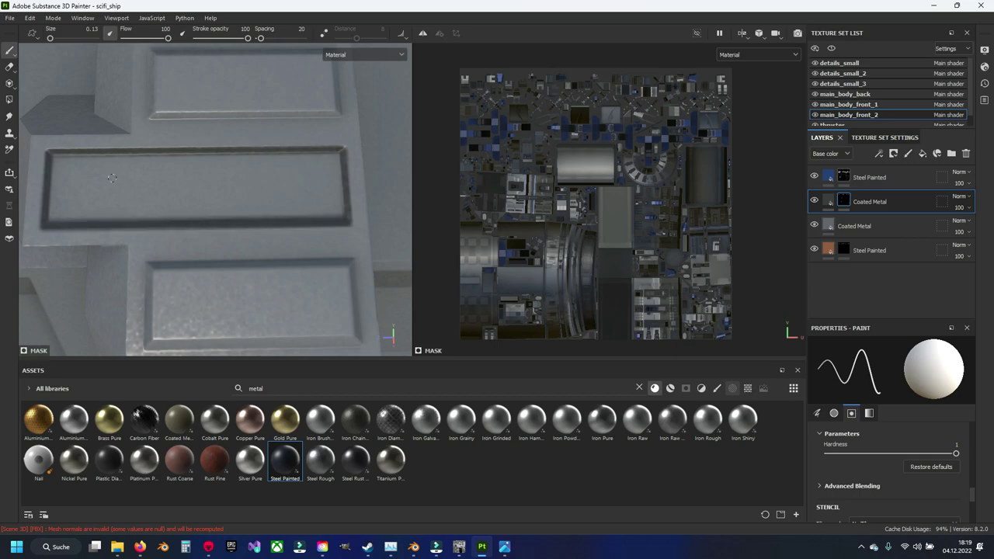
With a 0.34 brush, retrace the edges wider and fill the panel interior dark.
{"action": "right_click_drag", "start_coordinate": [113, 178], "coordinate": [111, 178], "text": "ctrl"}
{"action": "left_click", "coordinate": [333, 159], "text": "shift"}
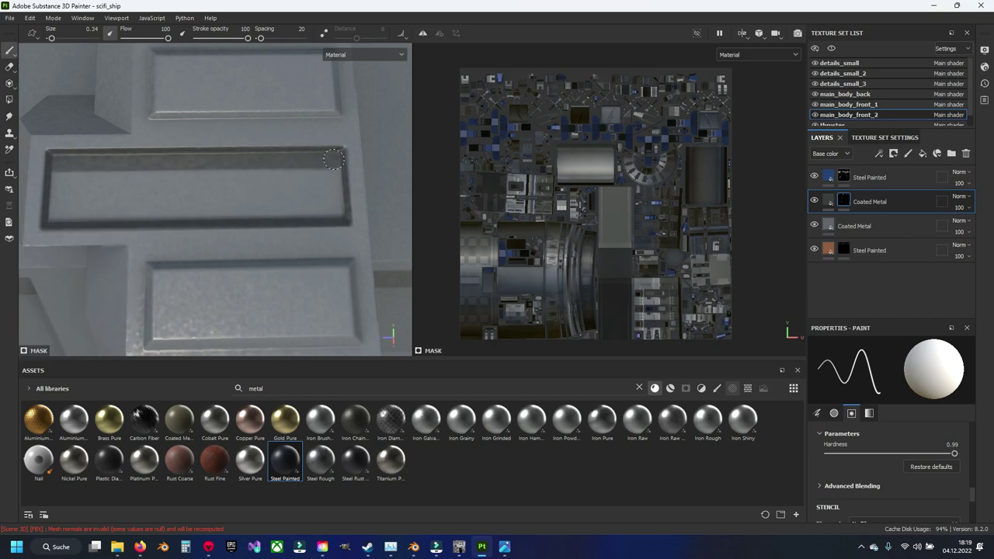
{"action": "left_click", "coordinate": [338, 210], "text": "shift"}
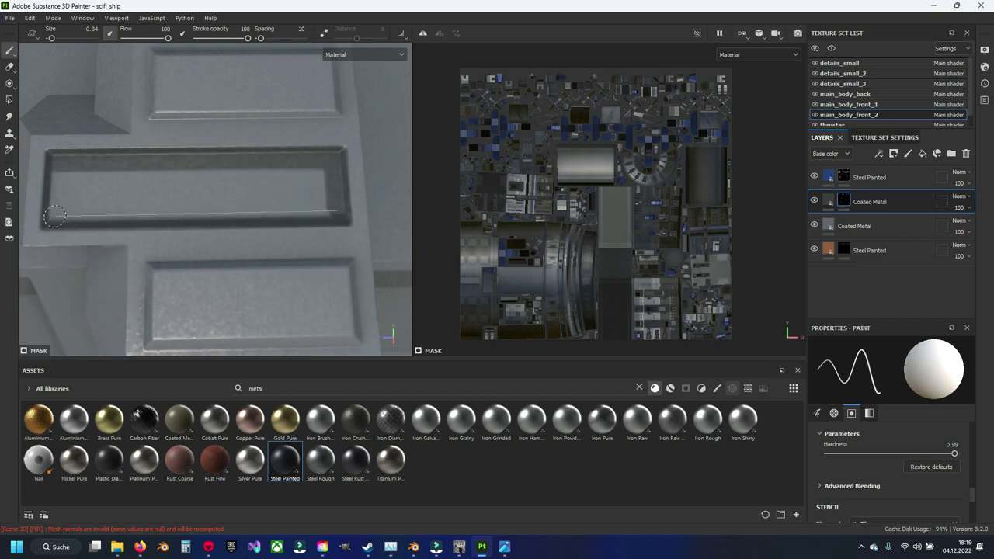
{"action": "left_click", "coordinate": [54, 214], "text": "shift"}
{"action": "left_click", "coordinate": [59, 175], "text": "shift"}
{"action": "mouse_move", "coordinate": [74, 174]}
{"action": "left_mouse_down"}
{"action": "mouse_move", "coordinate": [320, 180]}
{"action": "mouse_move", "coordinate": [281, 195]}
{"action": "mouse_move", "coordinate": [63, 194]}
{"action": "left_mouse_up"}
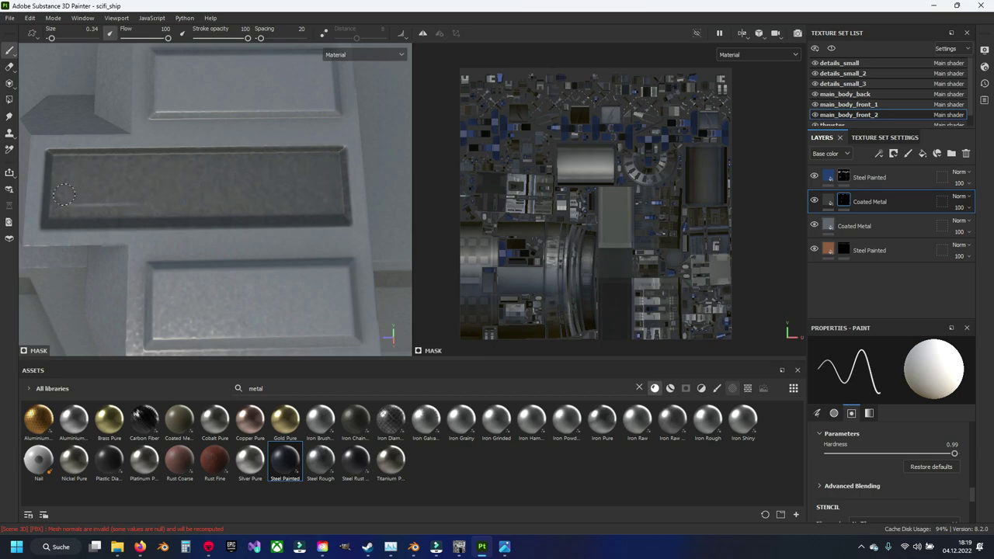
{"action": "scroll", "coordinate": [241, 193], "scroll_direction": "down", "scroll_amount": 5}
Move to the next unpainted panel and outline its four edges with straight lines.
{"action": "middle_click_drag", "start_coordinate": [241, 192], "coordinate": [161, 185]}
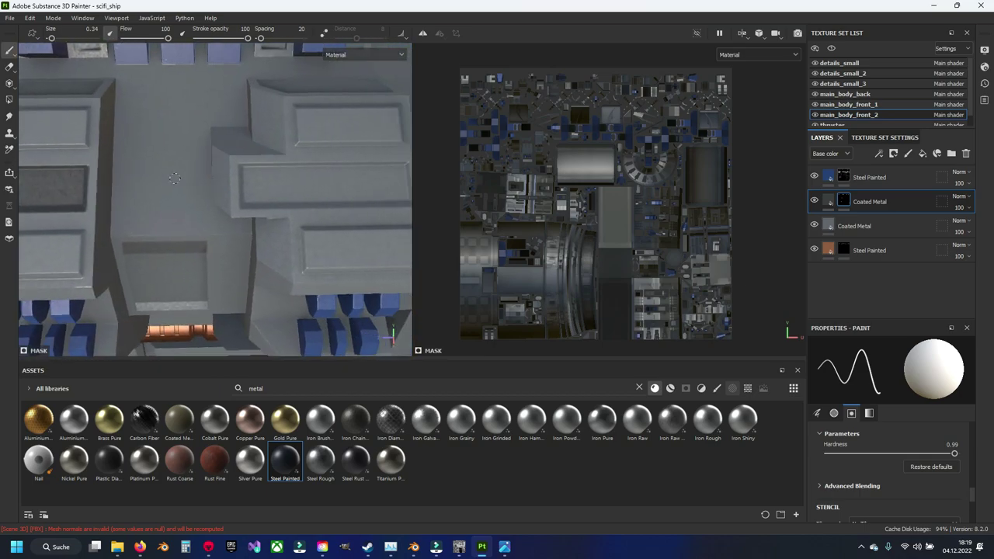
{"action": "scroll", "coordinate": [161, 185], "scroll_direction": "up", "scroll_amount": 5}
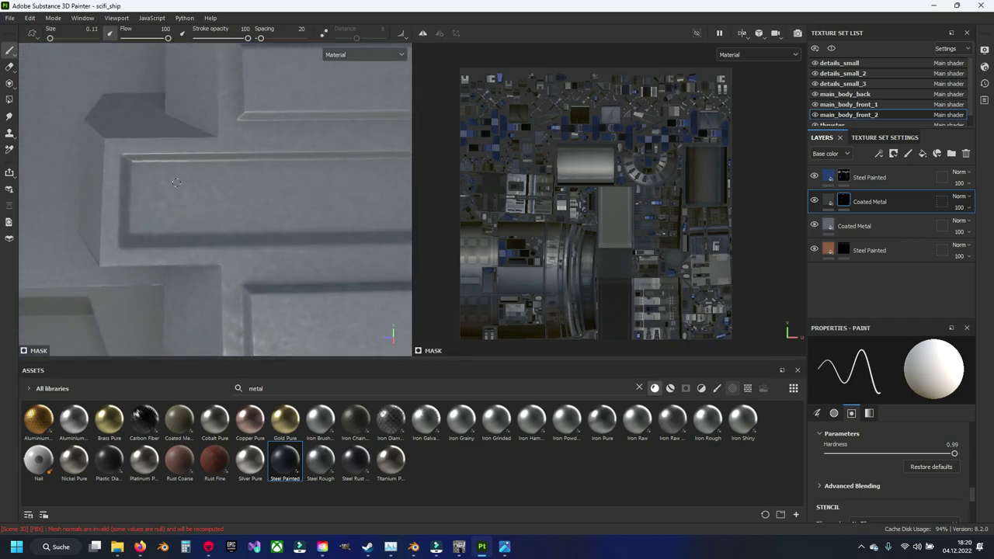
{"action": "left_click_drag", "start_coordinate": [225, 183], "coordinate": [199, 198], "text": "alt"}
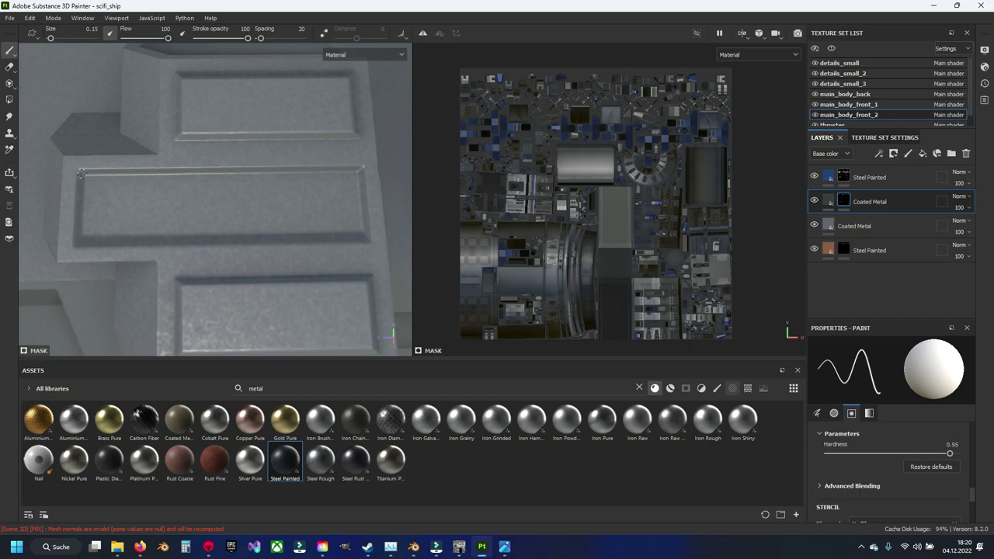
{"action": "key", "text": "shift"}
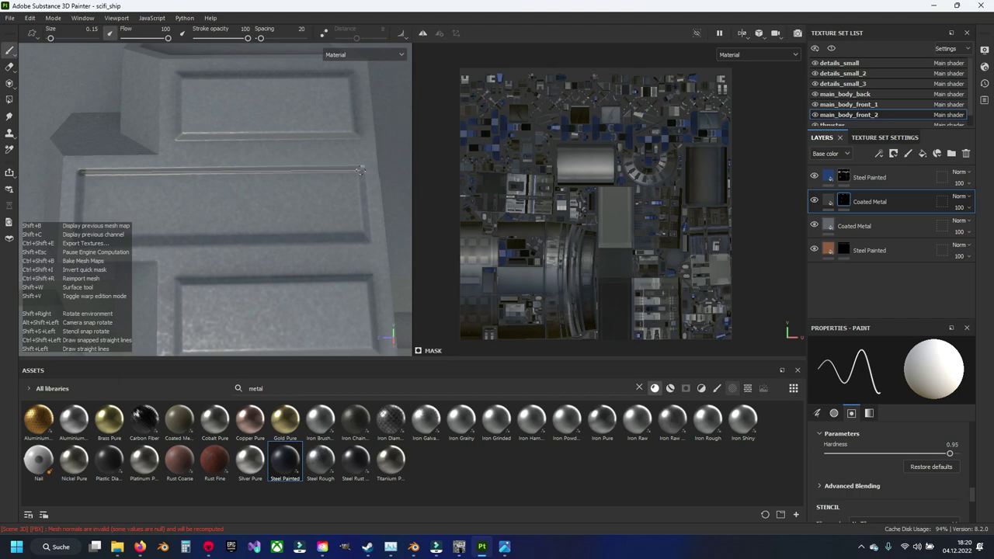
{"action": "left_click", "coordinate": [361, 169], "text": "shift"}
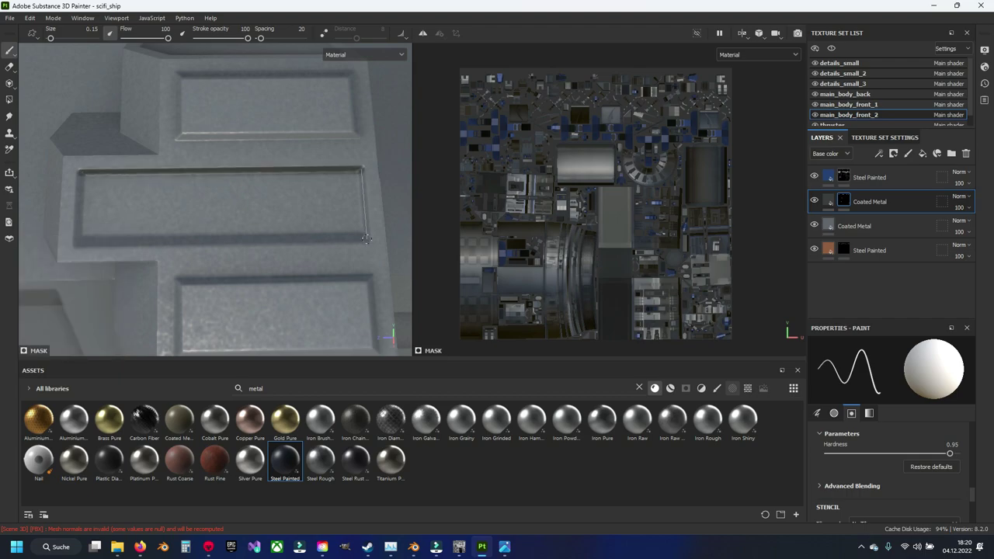
{"action": "left_click", "coordinate": [366, 238], "text": "shift"}
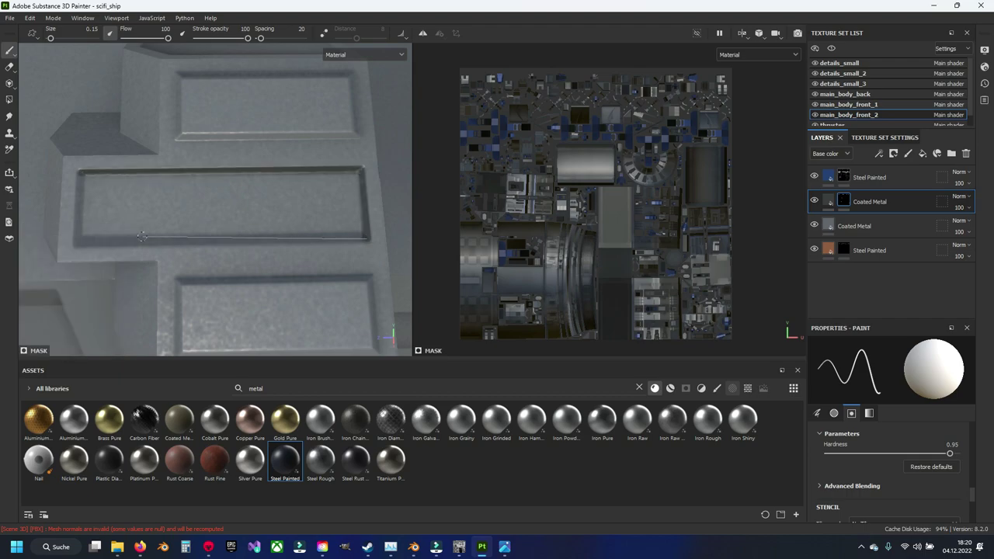
{"action": "left_click", "coordinate": [77, 243], "text": "shift"}
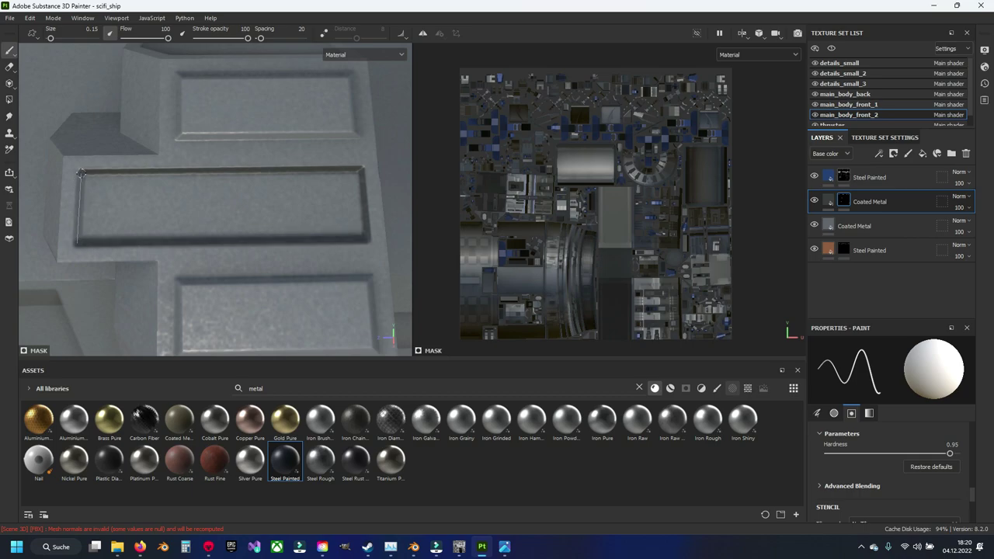
{"action": "left_click", "coordinate": [81, 173], "text": "shift"}
Enlarge the brush to 0.46 and paint the recess's upper and lower bands dark.
{"action": "key", "text": "bracketright"}
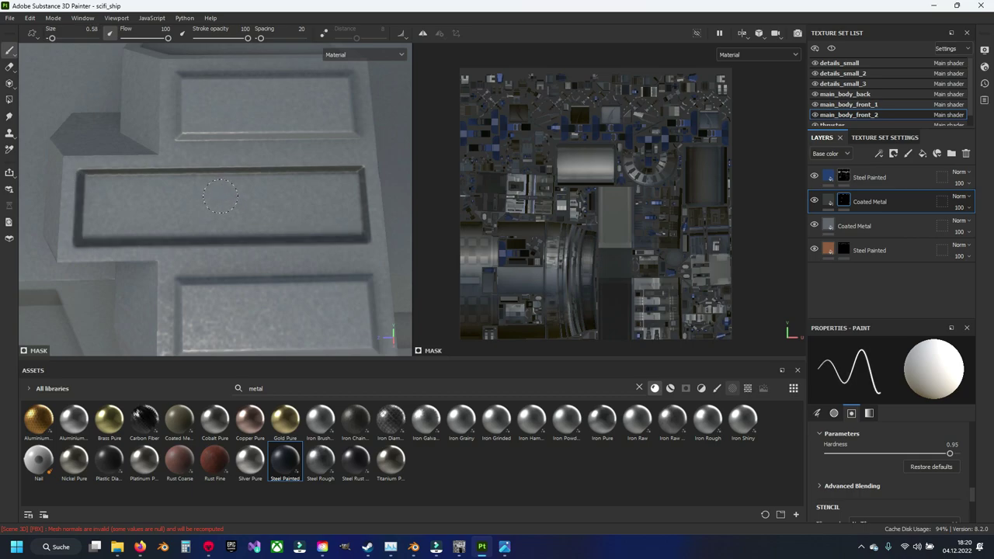
{"action": "left_click_drag", "start_coordinate": [94, 183], "coordinate": [350, 181]}
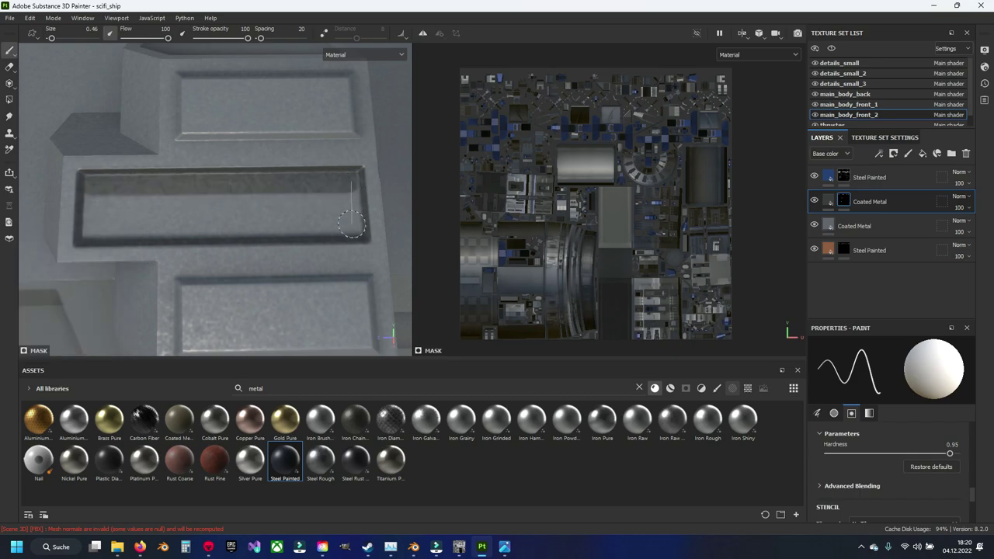
{"action": "mouse_move", "coordinate": [355, 227]}
{"action": "left_mouse_down"}
{"action": "mouse_move", "coordinate": [94, 204]}
{"action": "mouse_move", "coordinate": [338, 211]}
{"action": "mouse_move", "coordinate": [136, 210]}
{"action": "mouse_move", "coordinate": [288, 200]}
{"action": "left_mouse_up"}
Face the stacked panels and outline their groove with four straight lines.
{"action": "scroll", "coordinate": [177, 211], "scroll_direction": "down", "scroll_amount": 2}
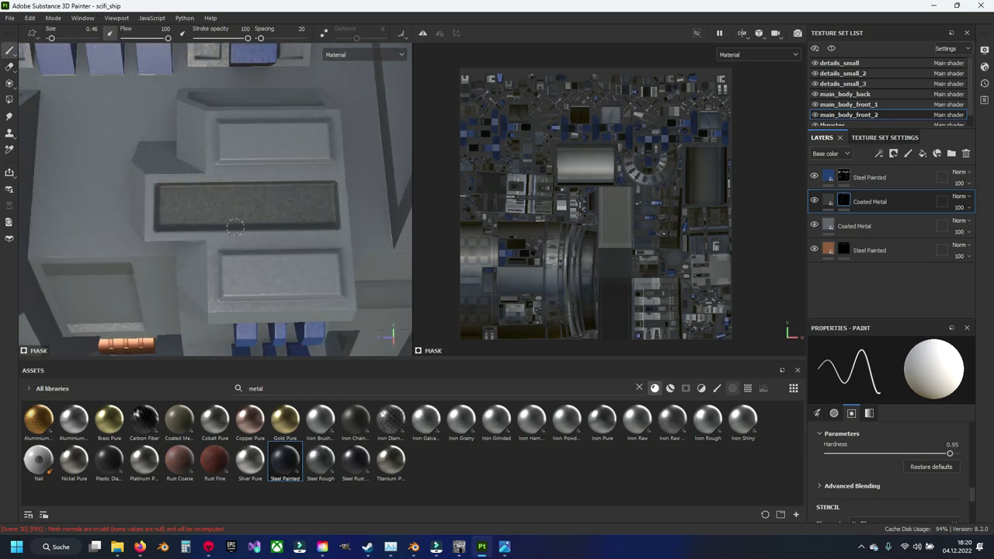
{"action": "scroll", "coordinate": [196, 248], "scroll_direction": "down", "scroll_amount": 3}
{"action": "left_click_drag", "start_coordinate": [181, 249], "coordinate": [152, 170], "text": "alt"}
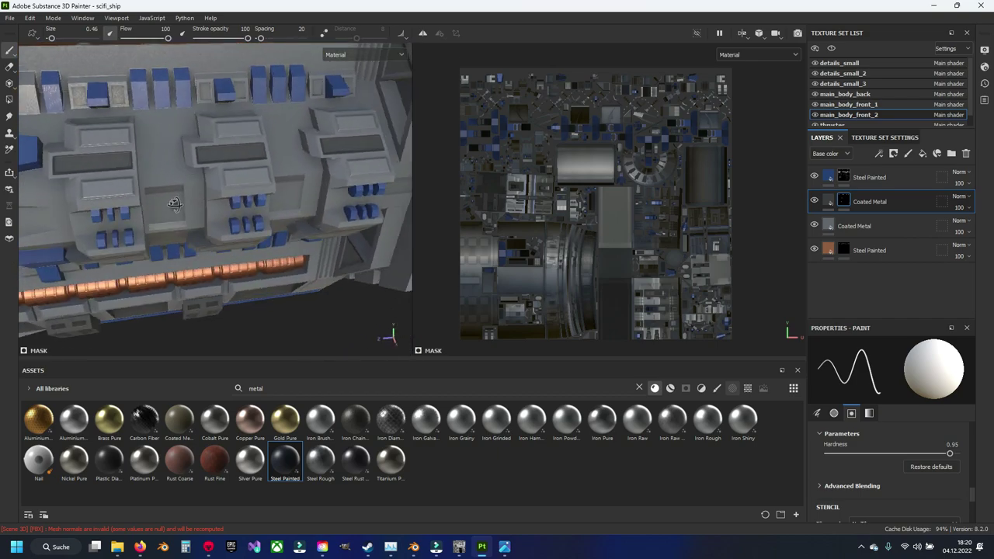
{"action": "scroll", "coordinate": [238, 242], "scroll_direction": "up", "scroll_amount": 3}
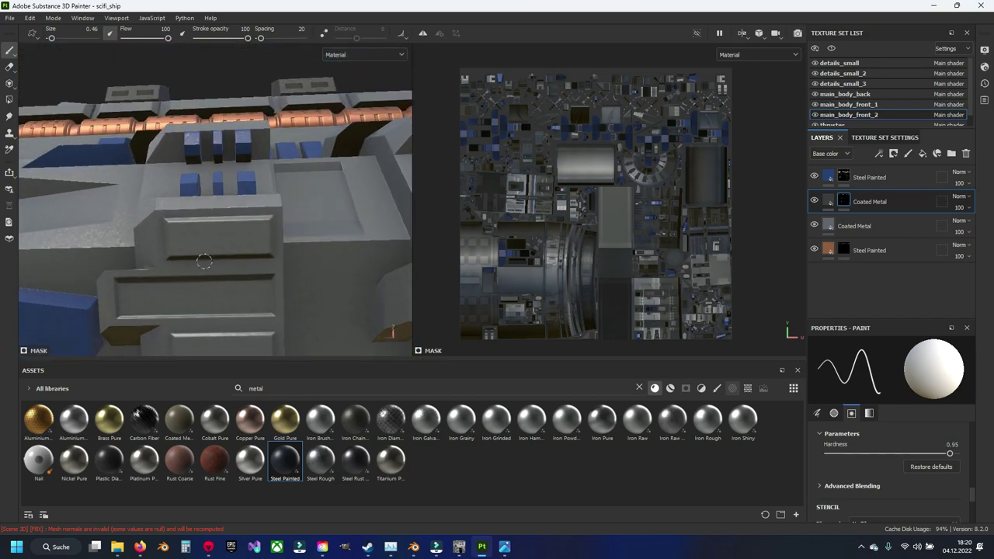
{"action": "scroll", "coordinate": [237, 241], "scroll_direction": "up", "scroll_amount": 5}
{"action": "mouse_move", "coordinate": [238, 242]}
{"action": "left_mouse_down", "text": "alt"}
{"action": "mouse_move", "coordinate": [220, 222]}
{"action": "mouse_move", "coordinate": [177, 216]}
{"action": "left_mouse_up", "text": "alt"}
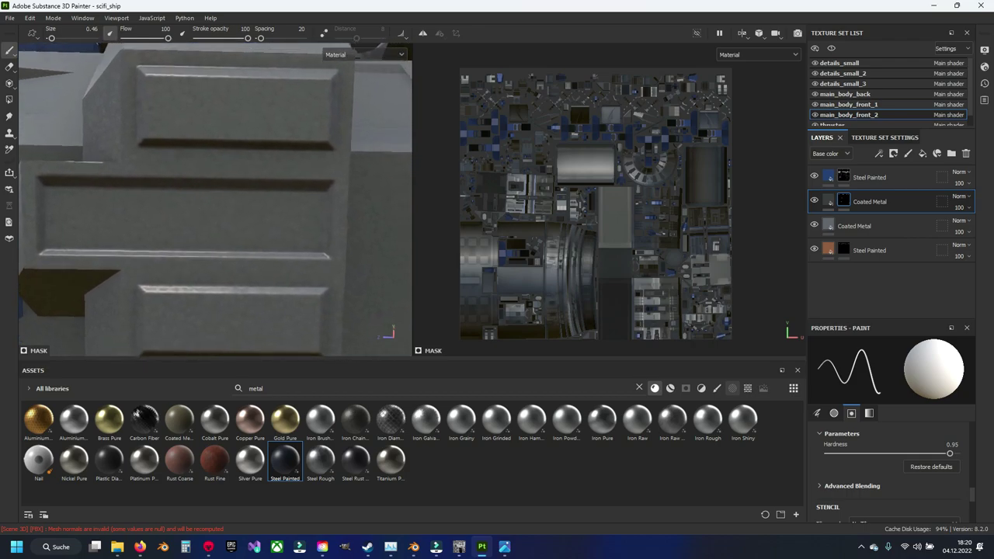
{"action": "key", "text": "ctrl"}
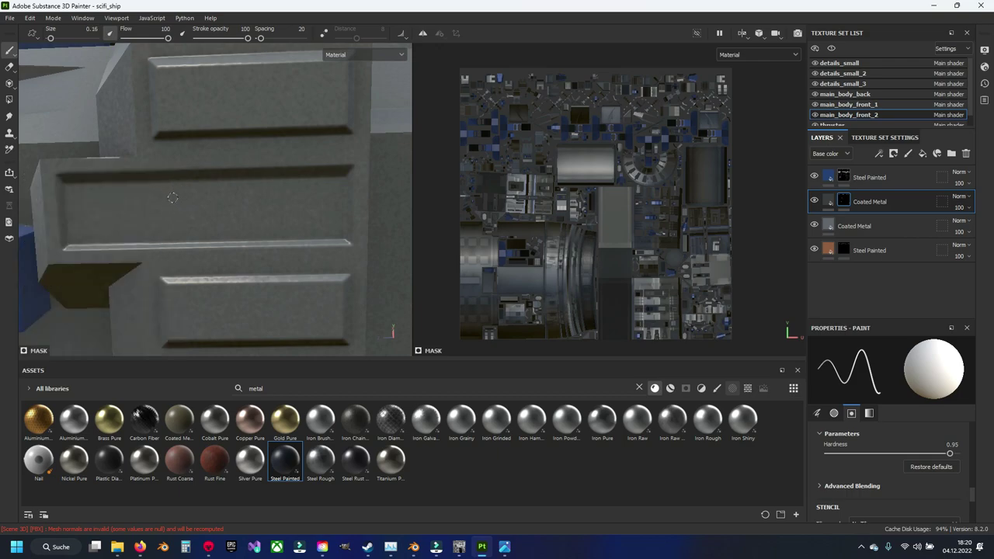
{"action": "left_click", "coordinate": [58, 178]}
{"action": "left_click", "coordinate": [350, 170], "text": "shift"}
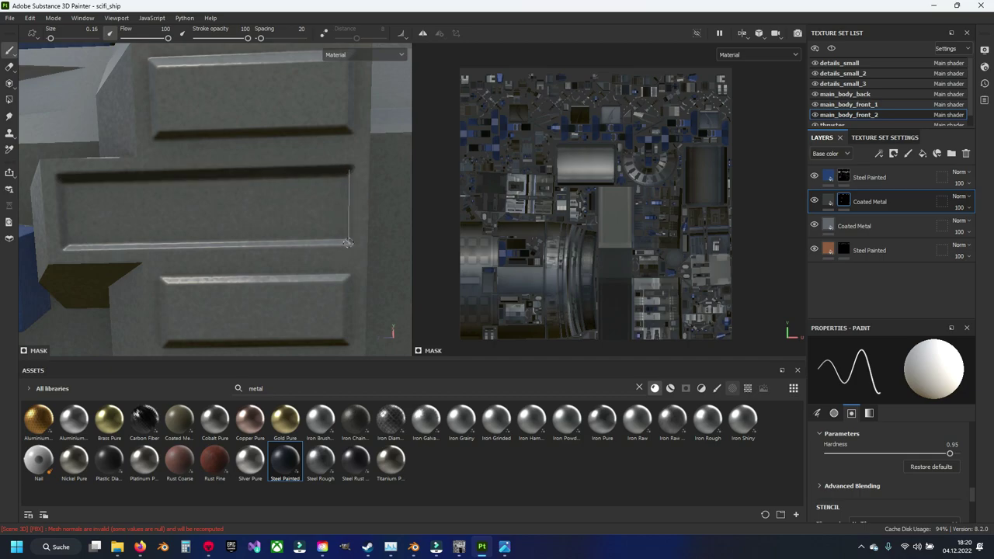
{"action": "left_click", "coordinate": [348, 242], "text": "shift"}
{"action": "left_click", "coordinate": [64, 241], "text": "shift"}
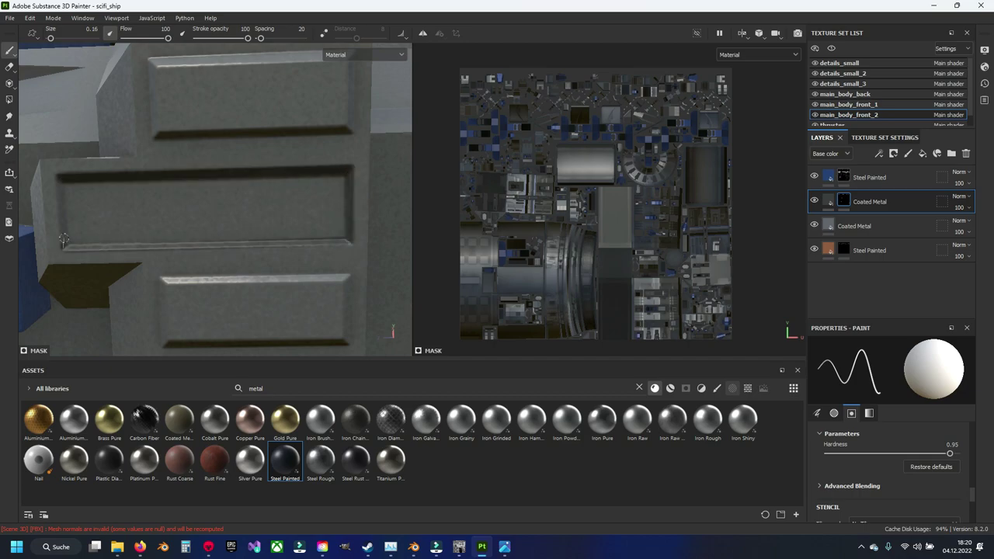
{"action": "left_click", "coordinate": [61, 179], "text": "shift"}
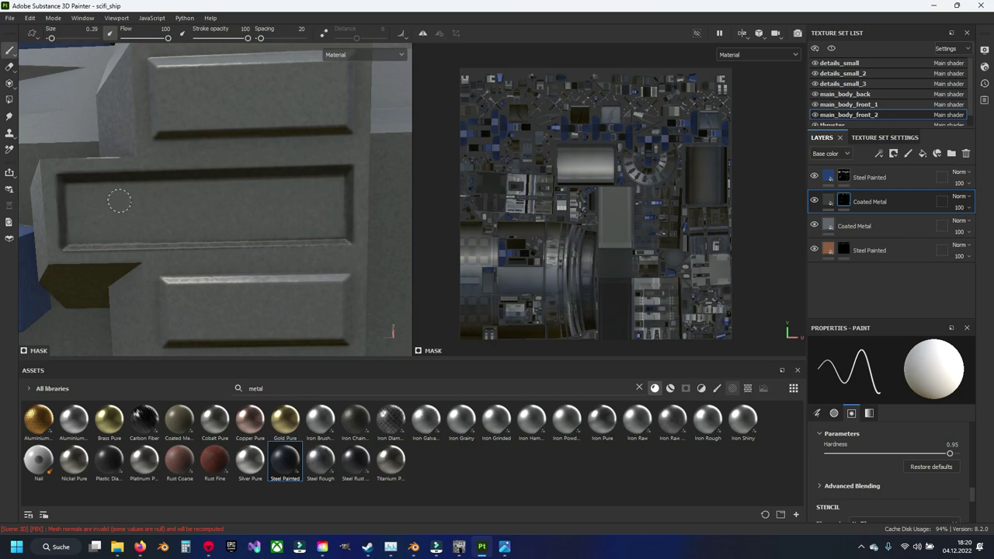
Retrace the groove's inner edges with a 0.51 brush and fill it dark.
{"action": "left_click", "coordinate": [340, 183], "text": "shift"}
{"action": "left_click", "coordinate": [340, 232], "text": "shift"}
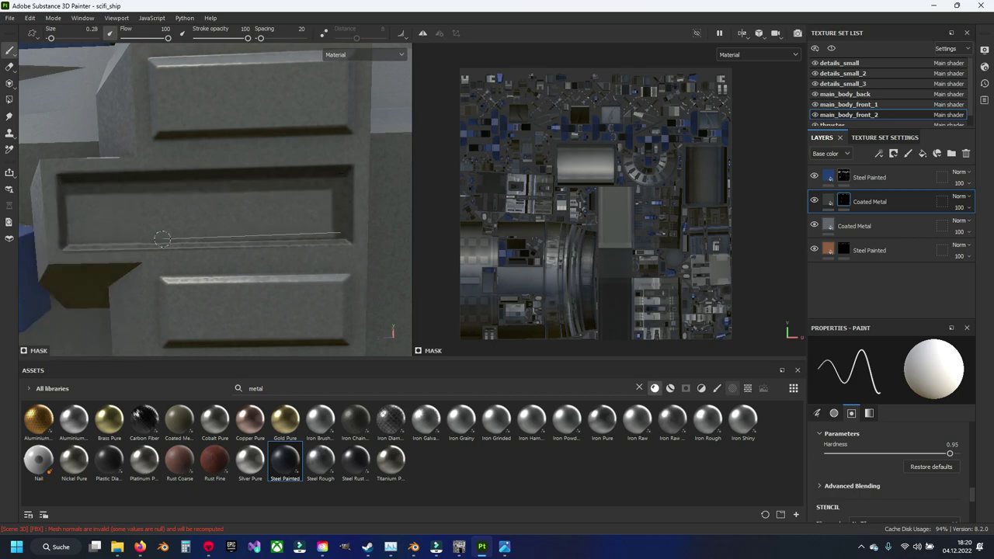
{"action": "left_click", "coordinate": [68, 233], "text": "shift"}
{"action": "left_click", "coordinate": [69, 200], "text": "shift"}
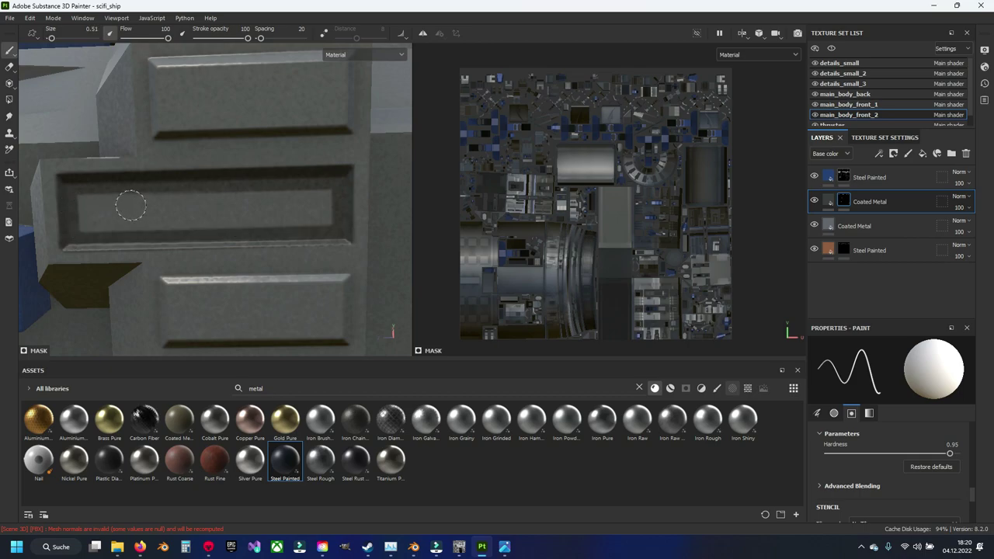
{"action": "mouse_move", "coordinate": [85, 202]}
{"action": "left_mouse_down"}
{"action": "mouse_move", "coordinate": [326, 196]}
{"action": "mouse_move", "coordinate": [191, 220]}
{"action": "mouse_move", "coordinate": [77, 219]}
{"action": "left_mouse_up"}
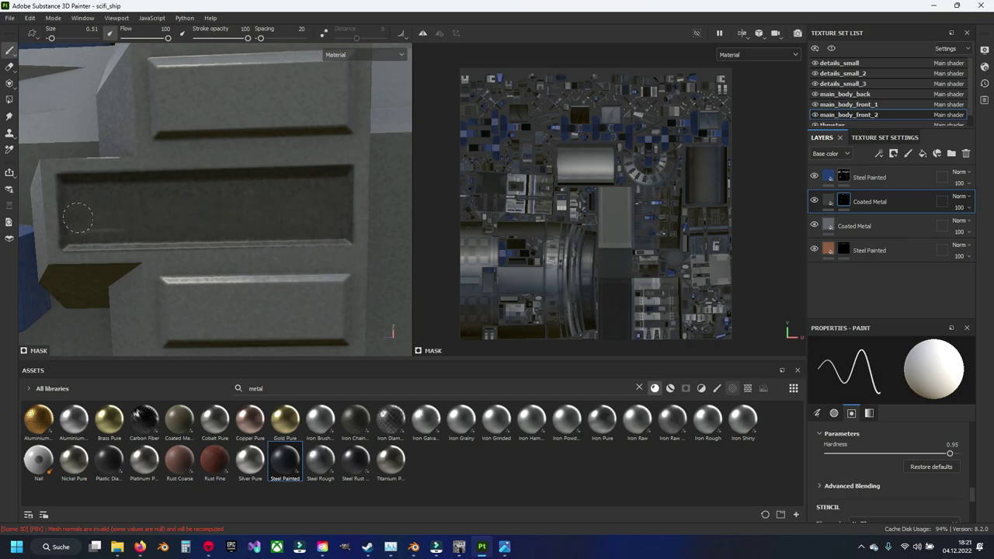
{"action": "scroll", "coordinate": [319, 230], "scroll_direction": "down", "scroll_amount": 2}
Outline the long slot panel's groove with four straight lines.
{"action": "middle_click_drag", "start_coordinate": [160, 222], "coordinate": [111, 222]}
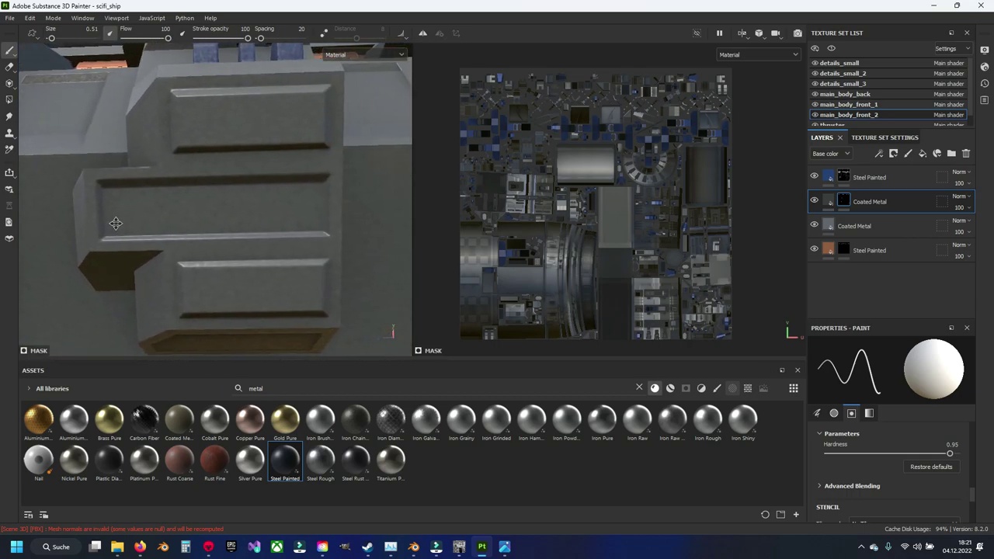
{"action": "scroll", "coordinate": [116, 248], "scroll_direction": "up", "scroll_amount": 3}
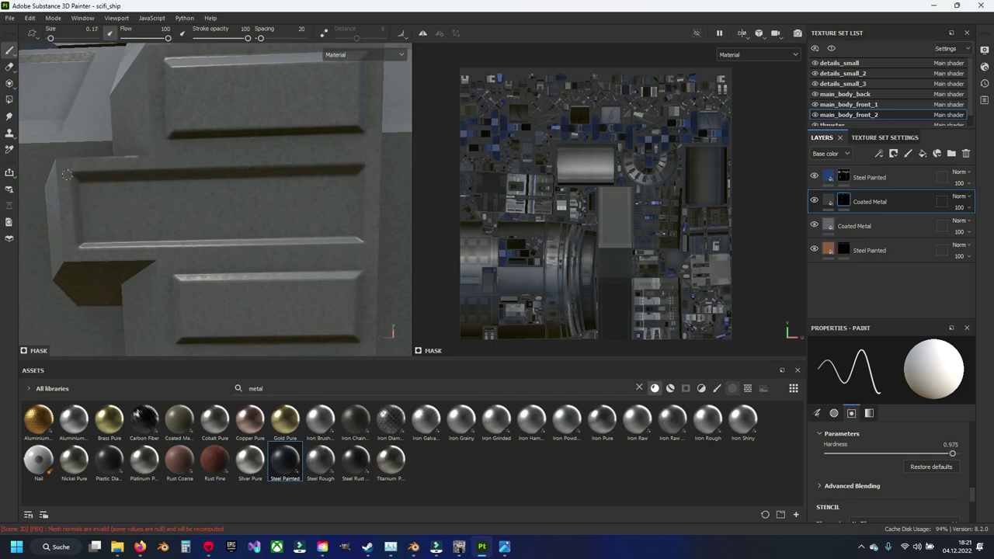
{"action": "key", "text": "shift"}
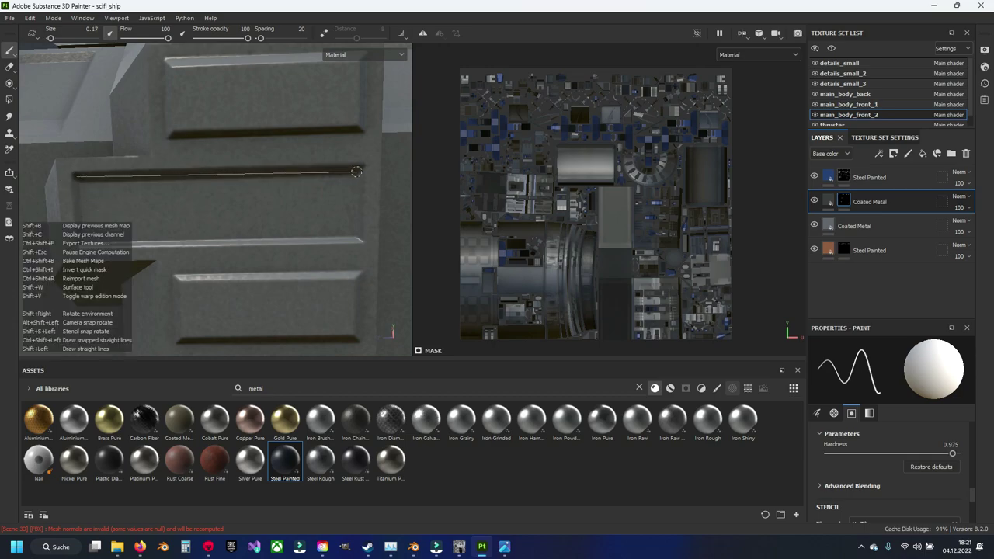
{"action": "left_click", "coordinate": [360, 170], "text": "shift"}
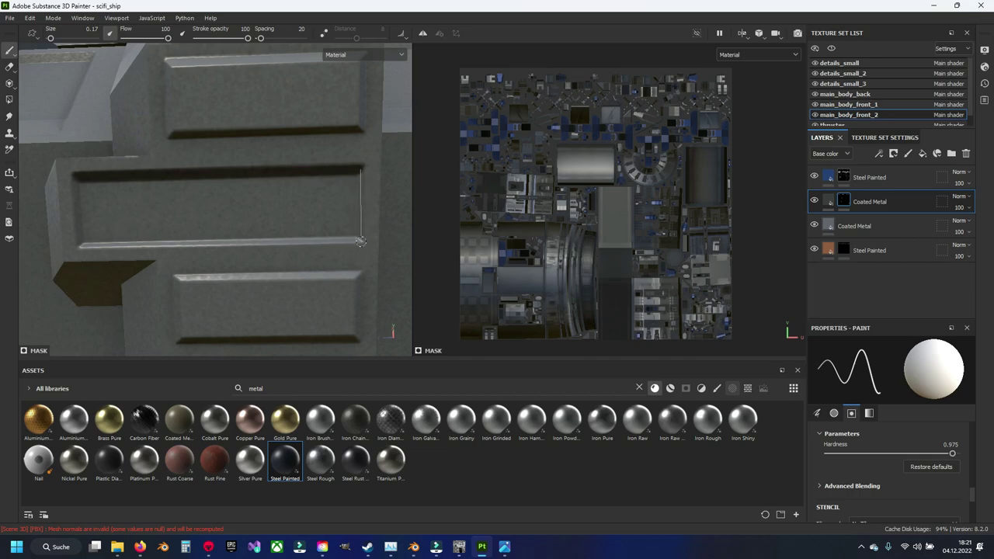
{"action": "left_click", "coordinate": [360, 240], "text": "shift"}
{"action": "left_click", "coordinate": [78, 243], "text": "shift"}
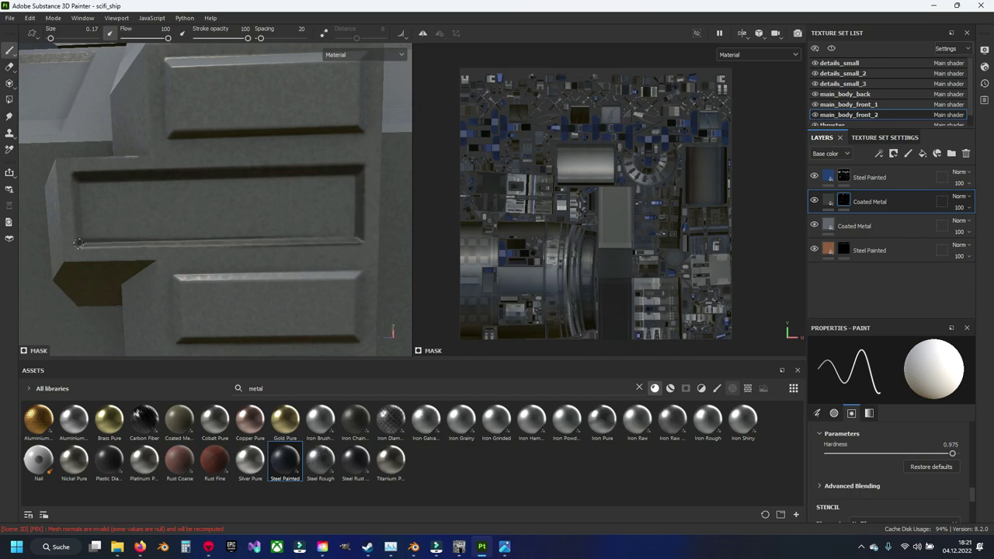
{"action": "left_click", "coordinate": [75, 178], "text": "shift"}
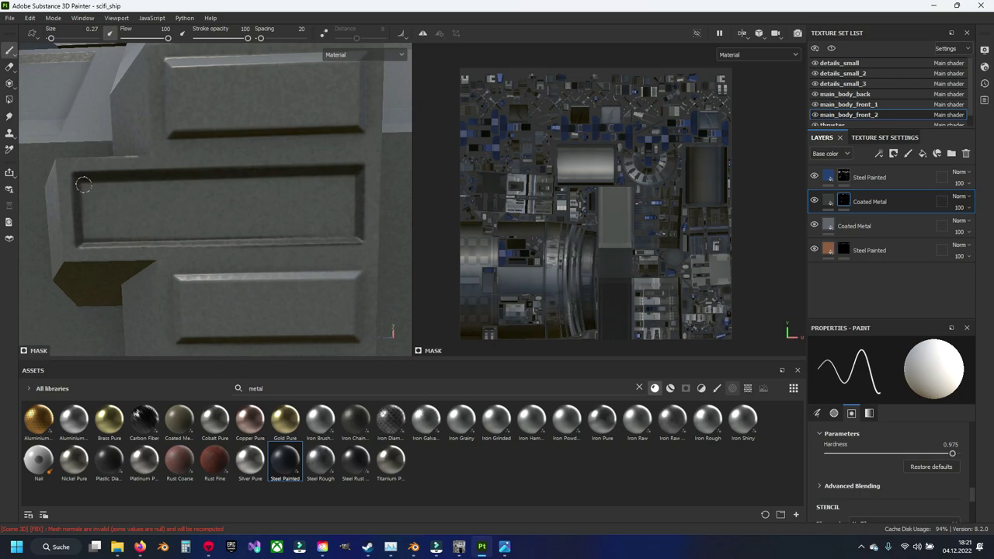
Repaint the slot's top, right and bottom edges and darken the left edge and inner band.
{"action": "left_click", "coordinate": [359, 178], "text": "shift"}
{"action": "left_click", "coordinate": [351, 231], "text": "shift"}
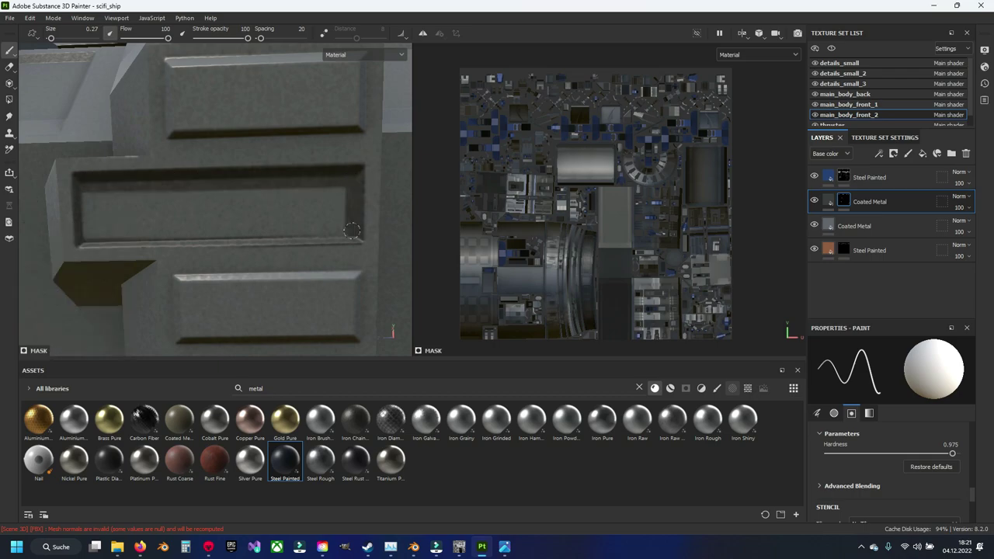
{"action": "left_click", "coordinate": [101, 243], "text": "shift"}
{"action": "mouse_move", "coordinate": [84, 233]}
{"action": "left_mouse_down"}
{"action": "mouse_move", "coordinate": [330, 194]}
{"action": "mouse_move", "coordinate": [334, 221]}
{"action": "mouse_move", "coordinate": [101, 222]}
{"action": "mouse_move", "coordinate": [87, 204]}
{"action": "mouse_move", "coordinate": [326, 202]}
{"action": "mouse_move", "coordinate": [96, 217]}
{"action": "left_mouse_up"}
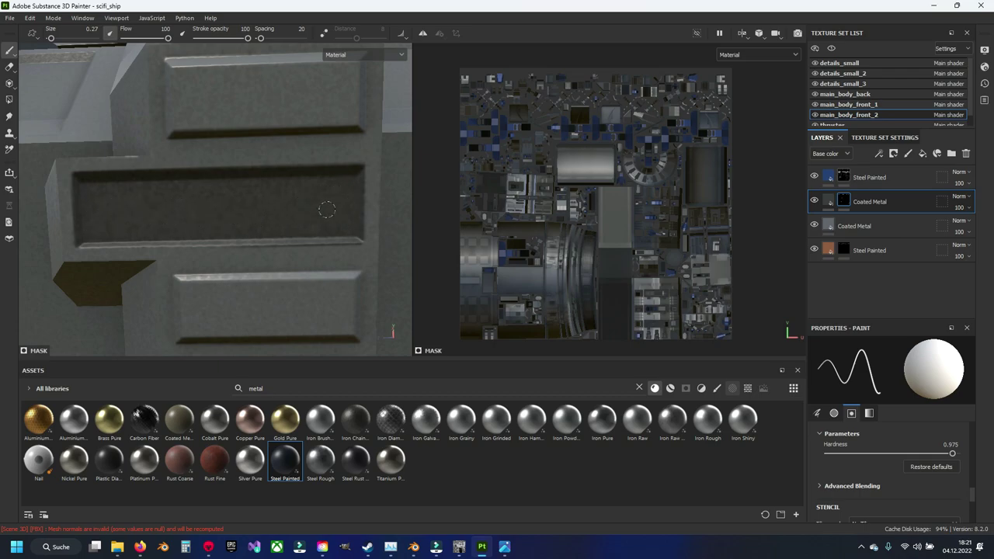
{"action": "mouse_move", "coordinate": [365, 213]}
{"action": "left_mouse_down", "text": "alt"}
{"action": "mouse_move", "coordinate": [248, 205]}
{"action": "mouse_move", "coordinate": [262, 202]}
{"action": "mouse_move", "coordinate": [137, 207]}
{"action": "left_mouse_up", "text": "alt"}
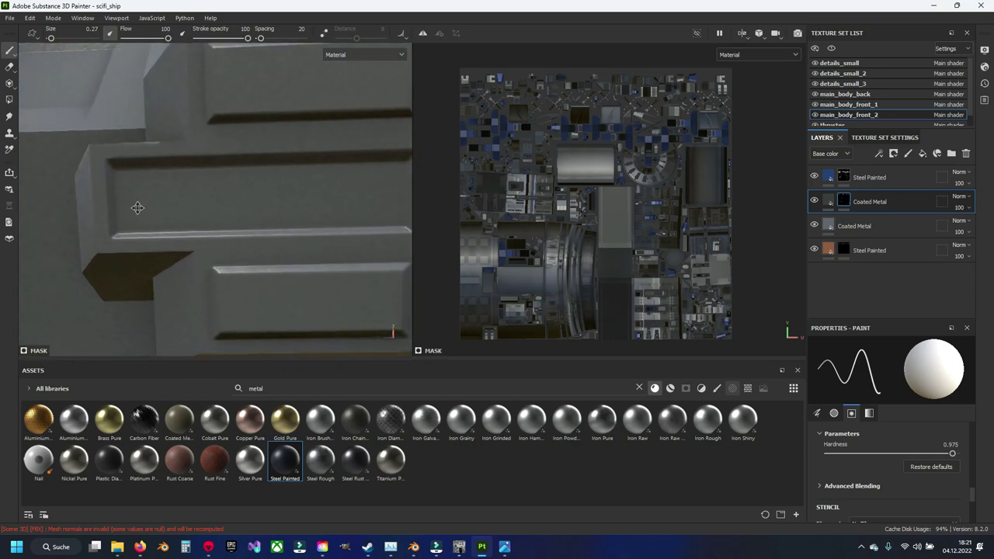
Outline the next groove with straight strokes and fill its remaining light strip dark.
{"action": "mouse_move", "coordinate": [137, 207]}
{"action": "middle_mouse_down", "text": "alt"}
{"action": "mouse_move", "coordinate": [95, 207]}
{"action": "mouse_move", "coordinate": [52, 164]}
{"action": "middle_mouse_up", "text": "alt"}
{"action": "left_click_drag", "start_coordinate": [56, 167], "coordinate": [346, 159]}
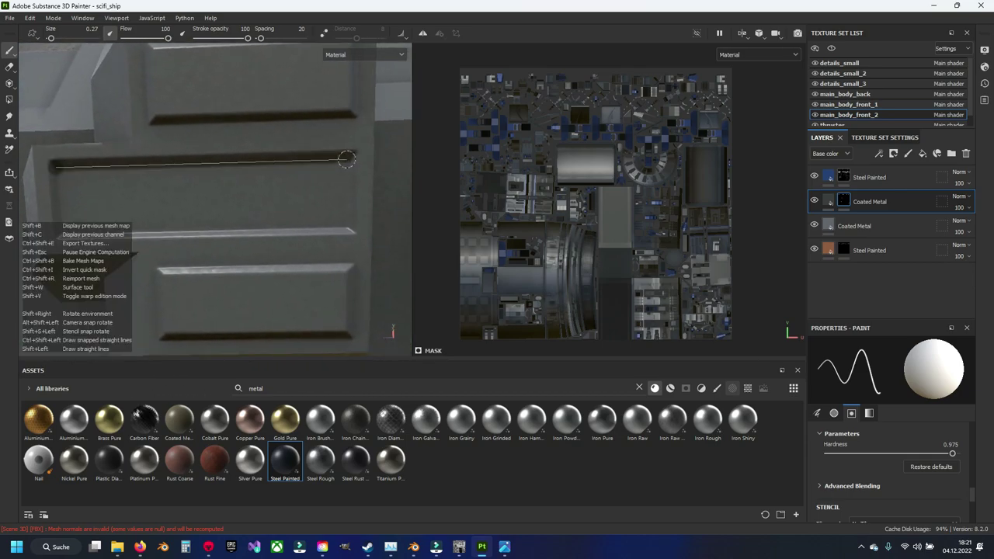
{"action": "left_click", "coordinate": [348, 228], "text": "shift"}
{"action": "left_click", "coordinate": [63, 234], "text": "shift"}
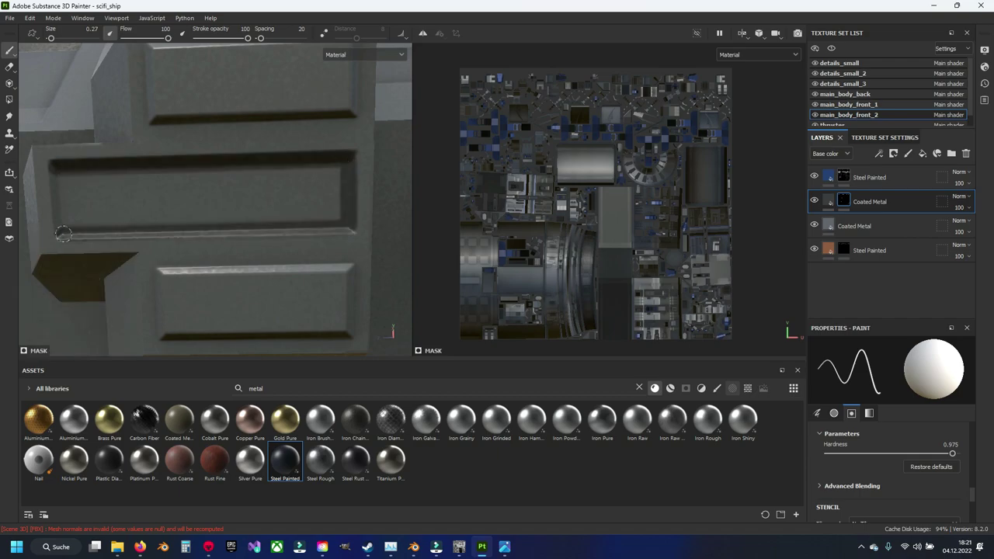
{"action": "left_click", "coordinate": [56, 177], "text": "shift"}
{"action": "mouse_move", "coordinate": [67, 178]}
{"action": "left_mouse_down"}
{"action": "mouse_move", "coordinate": [335, 184]}
{"action": "mouse_move", "coordinate": [237, 225]}
{"action": "mouse_move", "coordinate": [95, 224]}
{"action": "mouse_move", "coordinate": [74, 188]}
{"action": "mouse_move", "coordinate": [284, 186]}
{"action": "mouse_move", "coordinate": [320, 207]}
{"action": "mouse_move", "coordinate": [244, 209]}
{"action": "left_mouse_up"}
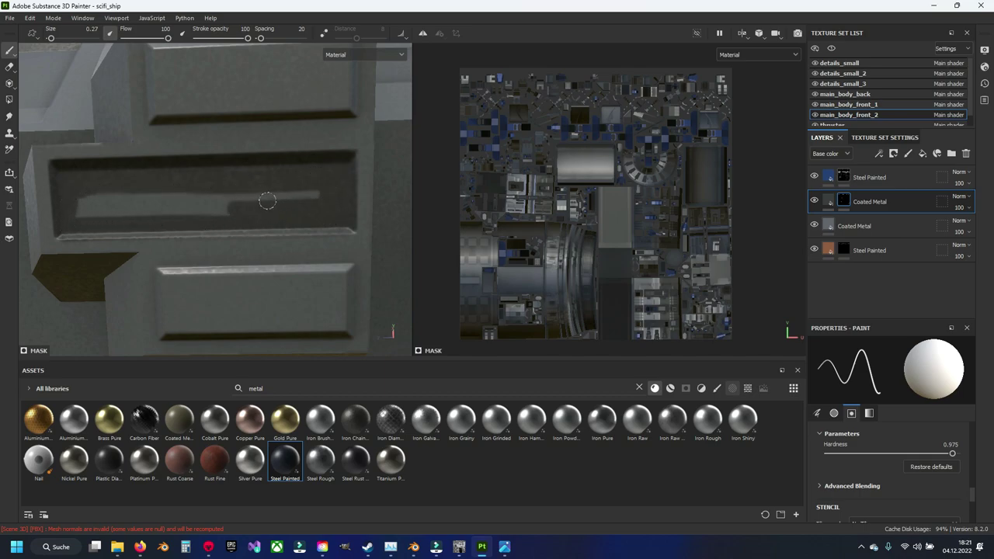
{"action": "mouse_move", "coordinate": [304, 210]}
{"action": "left_mouse_down"}
{"action": "mouse_move", "coordinate": [233, 197]}
{"action": "mouse_move", "coordinate": [82, 199]}
{"action": "mouse_move", "coordinate": [248, 209]}
{"action": "mouse_move", "coordinate": [196, 202]}
{"action": "mouse_move", "coordinate": [225, 194]}
{"action": "left_mouse_up"}
Orbit the camera and rotate the lighting environment to brighten the hull.
{"action": "scroll", "coordinate": [89, 208], "scroll_direction": "down", "scroll_amount": 5}
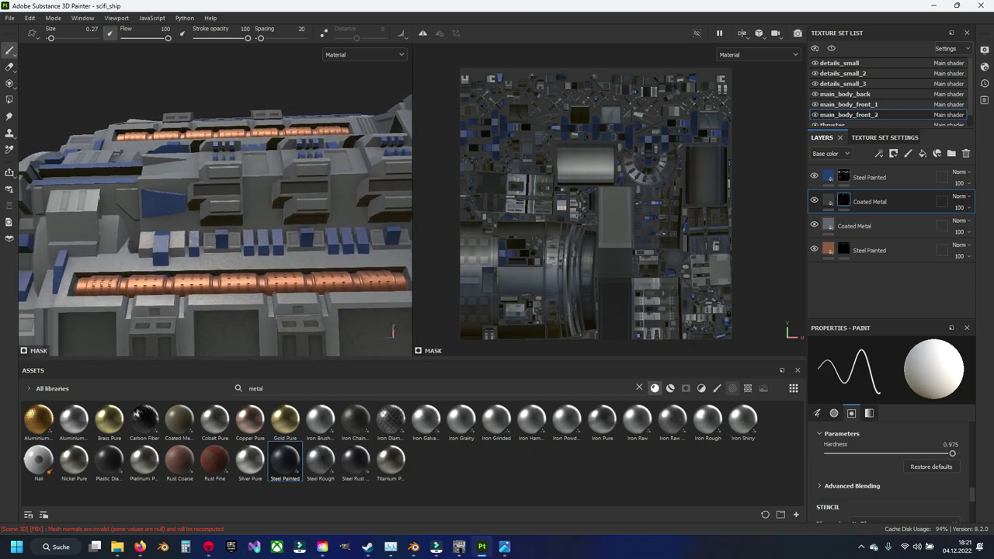
{"action": "mouse_move", "coordinate": [159, 194]}
{"action": "left_mouse_down", "text": "alt"}
{"action": "mouse_move", "coordinate": [198, 205]}
{"action": "mouse_move", "coordinate": [174, 250]}
{"action": "mouse_move", "coordinate": [297, 202]}
{"action": "left_mouse_up", "text": "alt"}
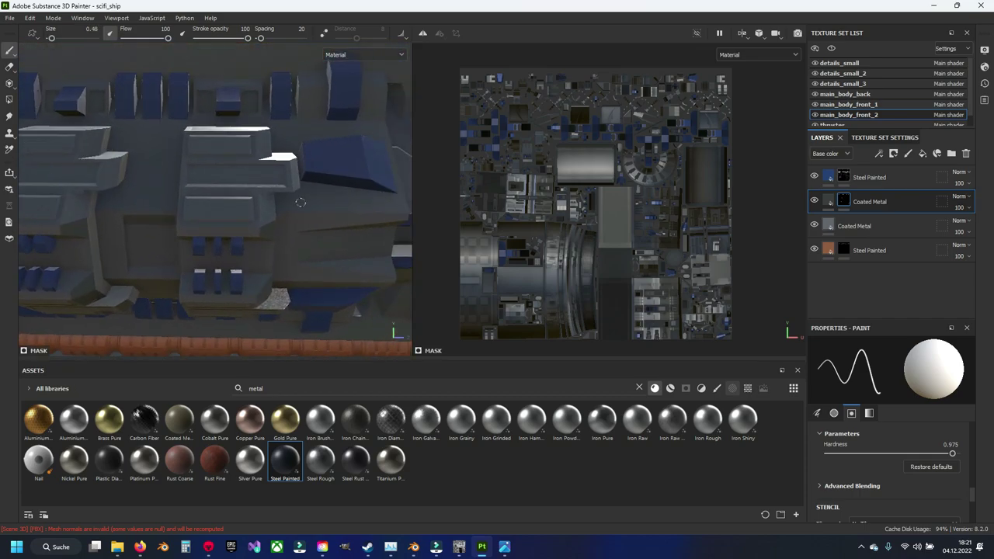
{"action": "right_click_drag", "start_coordinate": [301, 202], "coordinate": [252, 203], "text": "shift"}
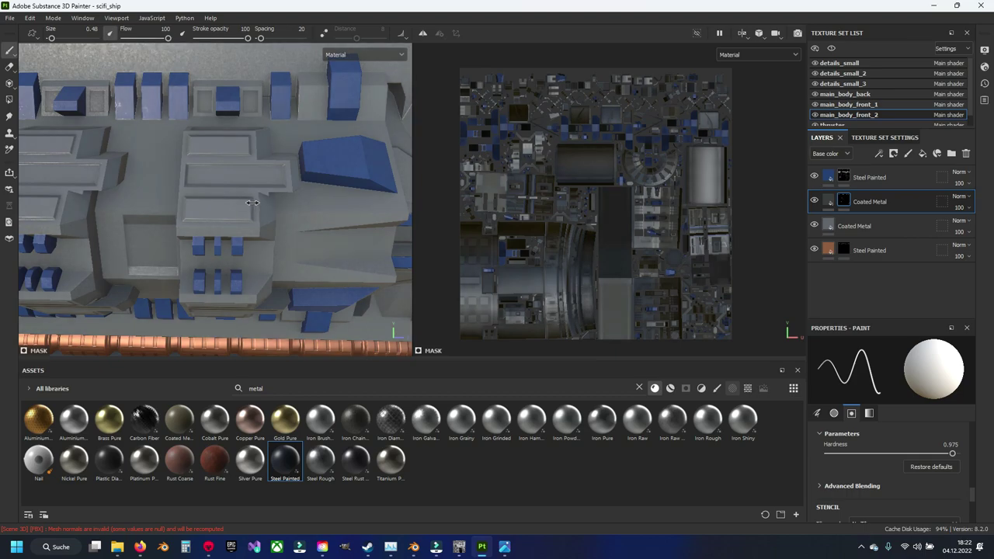
{"action": "scroll", "coordinate": [245, 180], "scroll_direction": "up", "scroll_amount": 5}
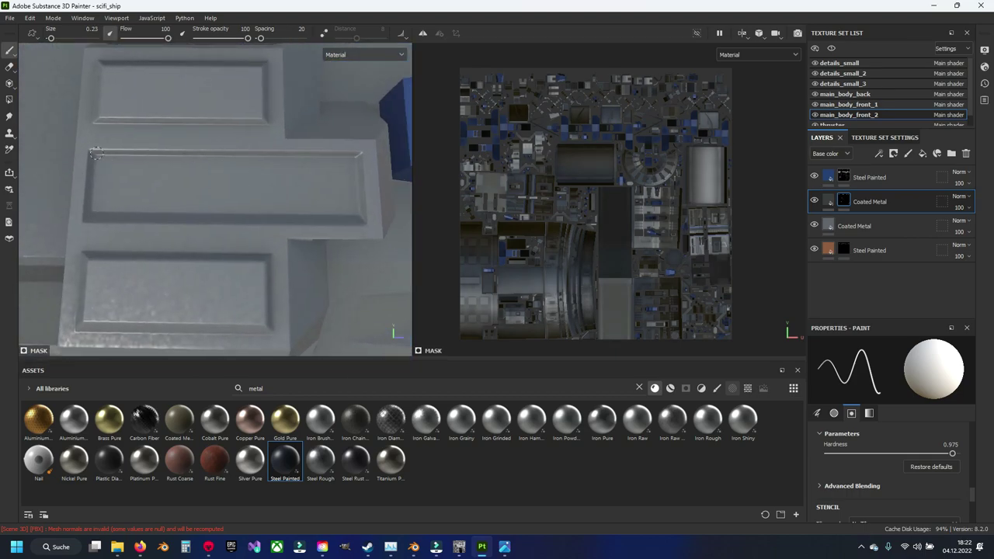
Outline the central top panel with straight lines and darken its inner edges.
{"action": "left_click_drag", "start_coordinate": [93, 153], "coordinate": [358, 156], "text": "shift"}
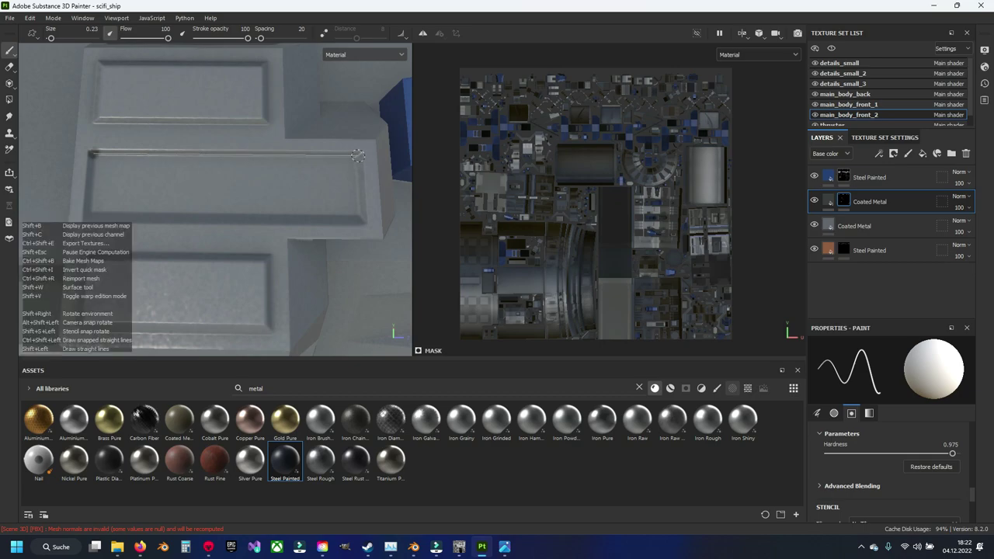
{"action": "left_click", "coordinate": [358, 156], "text": "shift"}
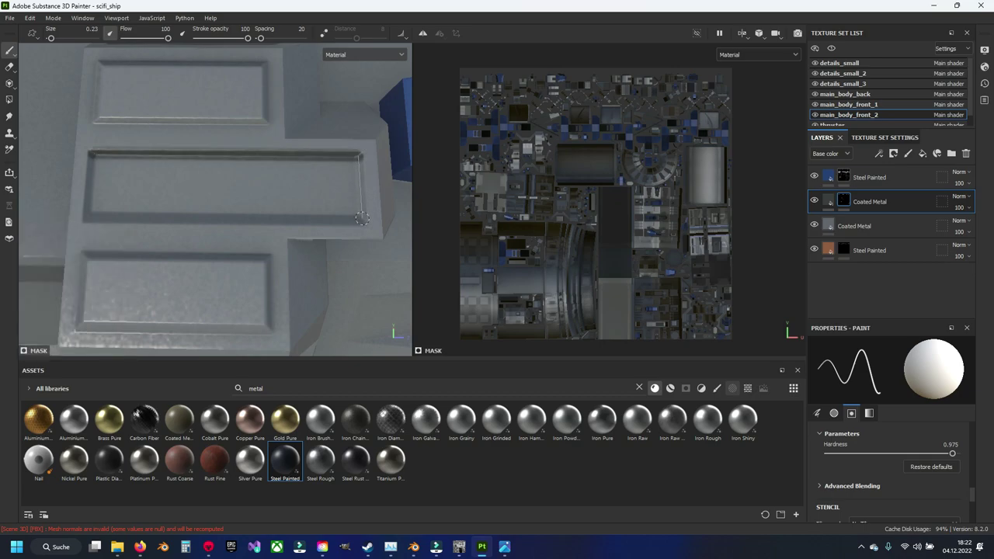
{"action": "left_click", "coordinate": [362, 218], "text": "shift"}
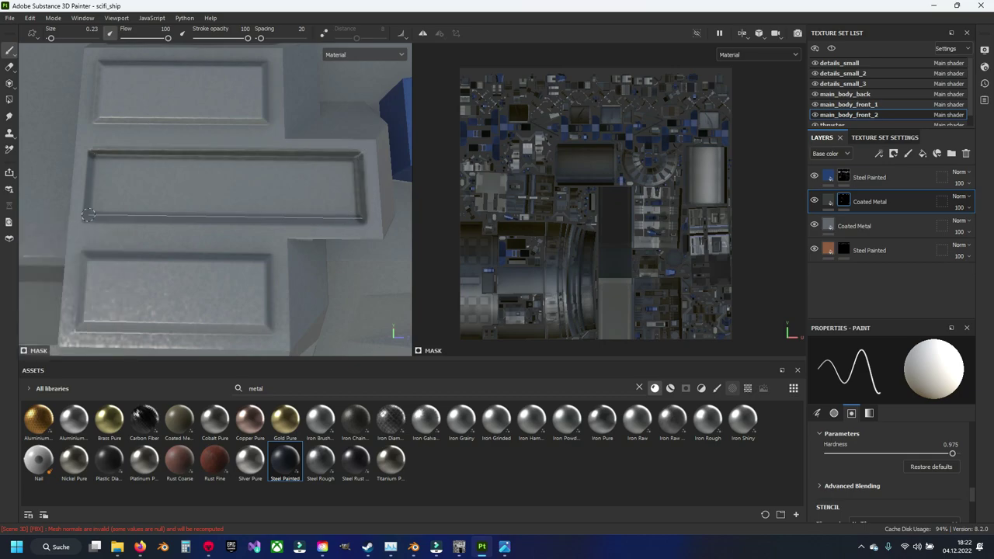
{"action": "left_click", "coordinate": [87, 216], "text": "shift"}
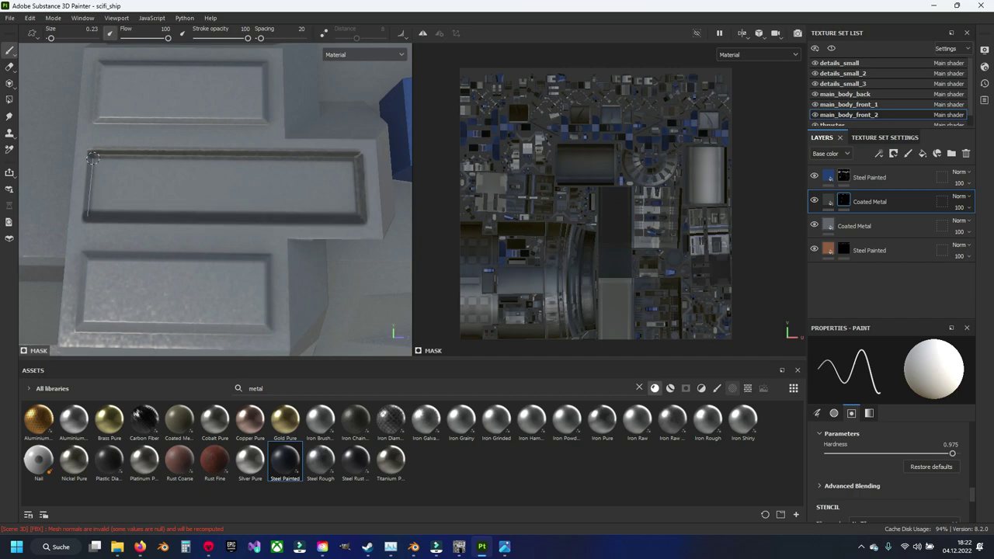
{"action": "left_click", "coordinate": [92, 157], "text": "shift"}
{"action": "mouse_move", "coordinate": [100, 161]}
{"action": "left_mouse_down"}
{"action": "mouse_move", "coordinate": [310, 215]}
{"action": "mouse_move", "coordinate": [233, 171]}
{"action": "mouse_move", "coordinate": [348, 177]}
{"action": "mouse_move", "coordinate": [268, 202]}
{"action": "mouse_move", "coordinate": [124, 200]}
{"action": "mouse_move", "coordinate": [130, 177]}
{"action": "mouse_move", "coordinate": [330, 182]}
{"action": "mouse_move", "coordinate": [257, 193]}
{"action": "mouse_move", "coordinate": [111, 187]}
{"action": "left_mouse_up"}
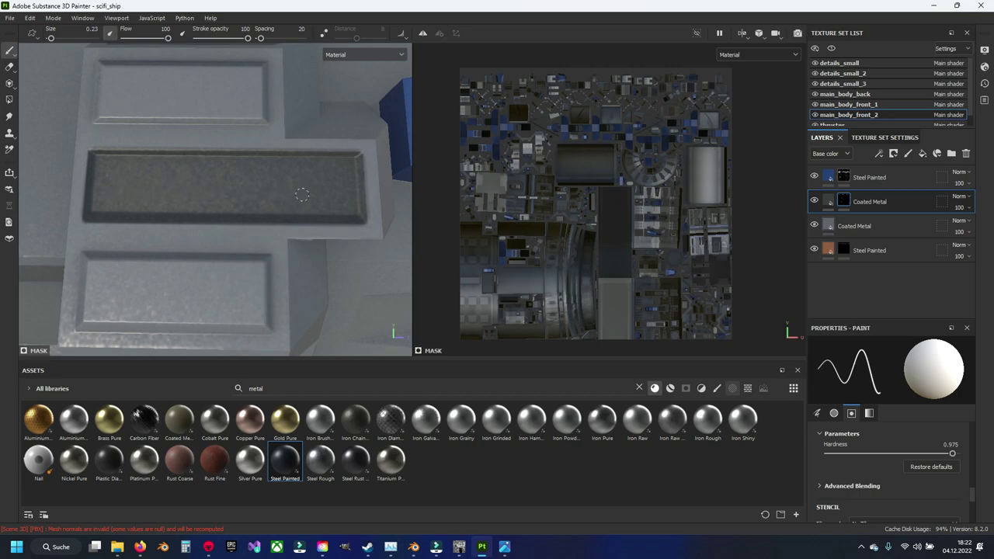
{"action": "scroll", "coordinate": [302, 195], "scroll_direction": "down", "scroll_amount": 3}
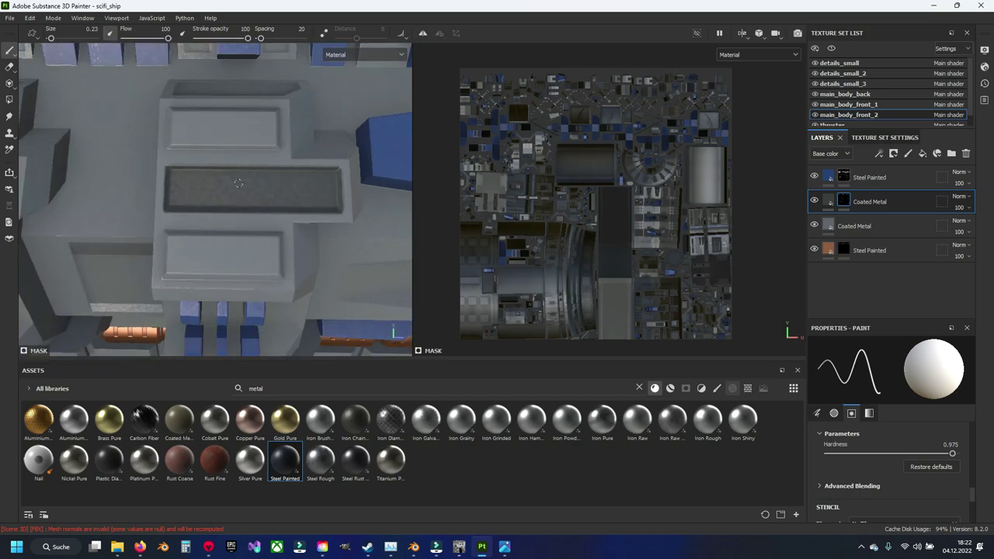
Outline the next grey panel with straight lines and darken its inner top and right edges.
{"action": "middle_click_drag", "start_coordinate": [238, 182], "coordinate": [264, 178], "text": "alt"}
{"action": "scroll", "coordinate": [283, 173], "scroll_direction": "up", "scroll_amount": 5}
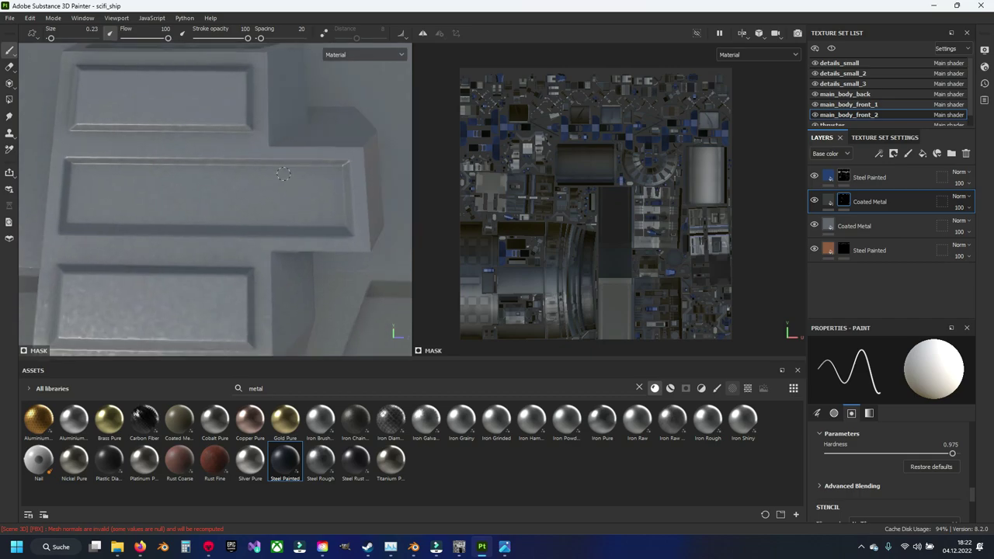
{"action": "scroll", "coordinate": [288, 173], "scroll_direction": "up", "scroll_amount": 2}
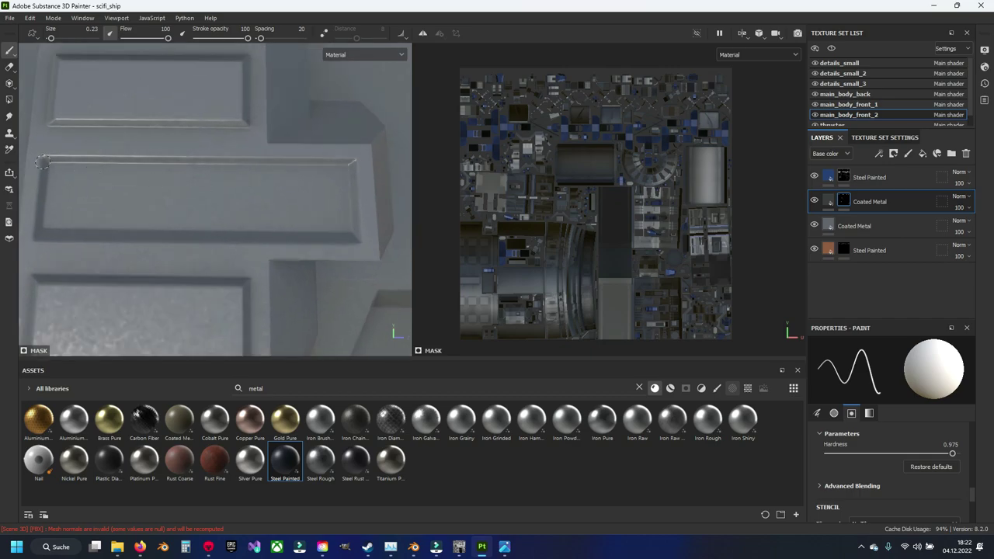
{"action": "left_click", "coordinate": [350, 164], "text": "shift"}
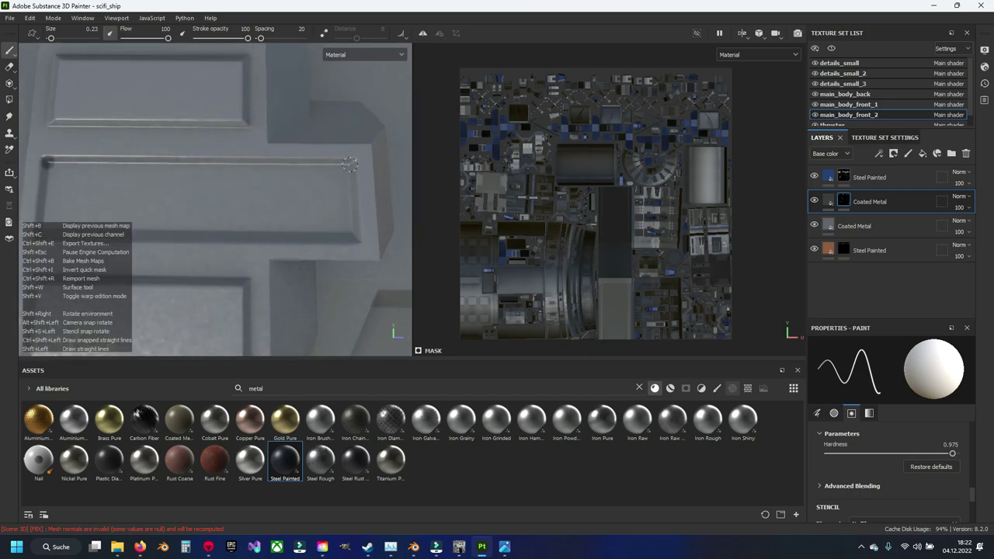
{"action": "left_click", "coordinate": [351, 226], "text": "shift"}
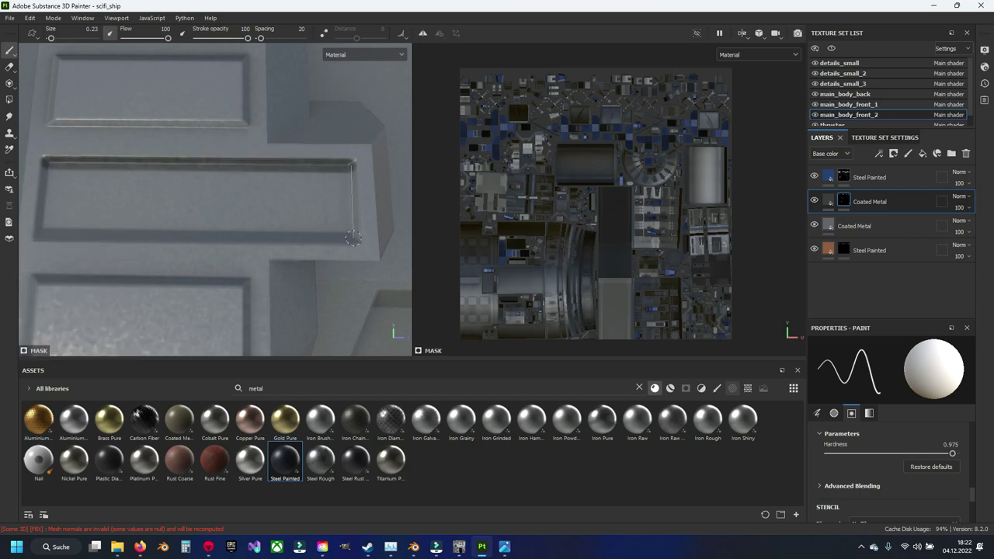
{"action": "left_click", "coordinate": [353, 238], "text": "shift"}
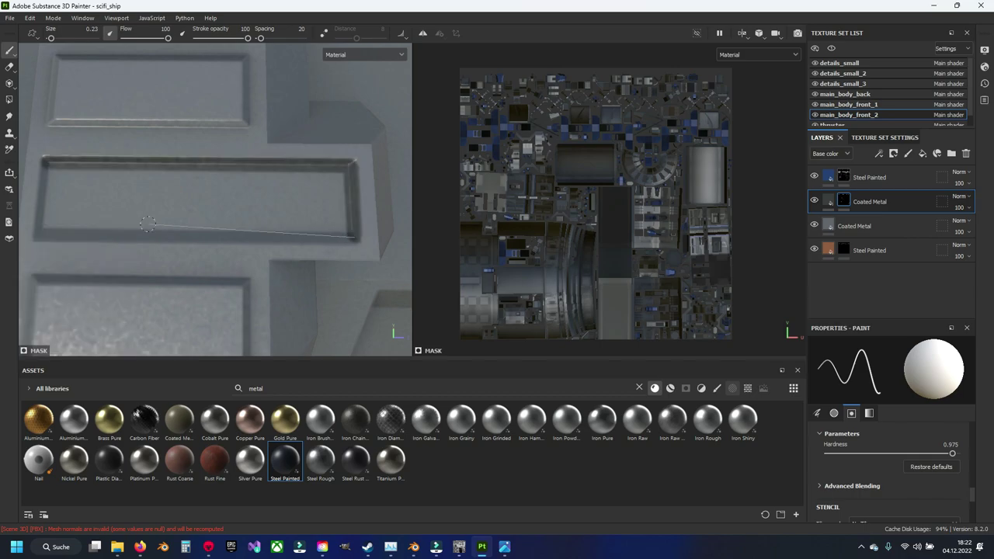
{"action": "left_click", "coordinate": [40, 237], "text": "shift"}
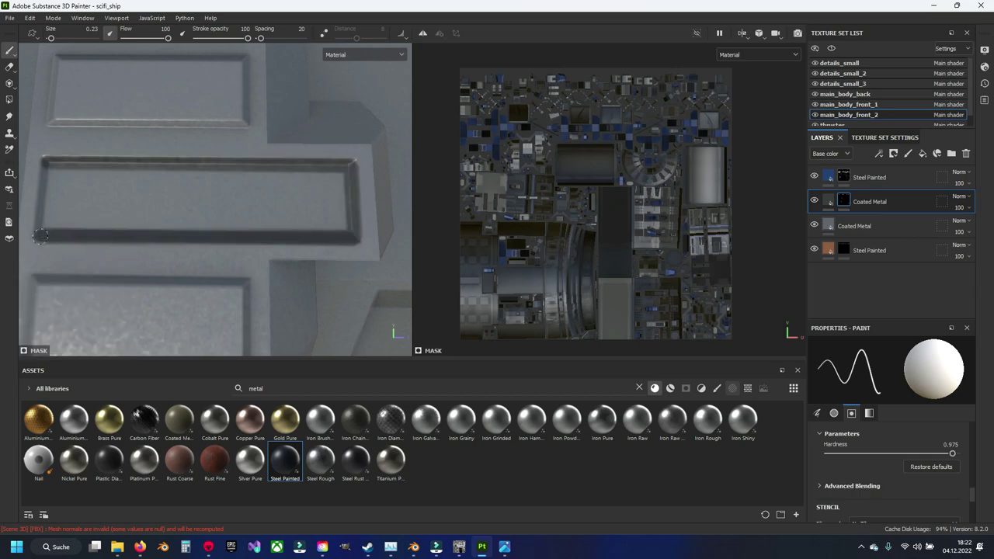
{"action": "left_click", "coordinate": [46, 166], "text": "shift"}
{"action": "left_click_drag", "start_coordinate": [57, 171], "coordinate": [352, 180]}
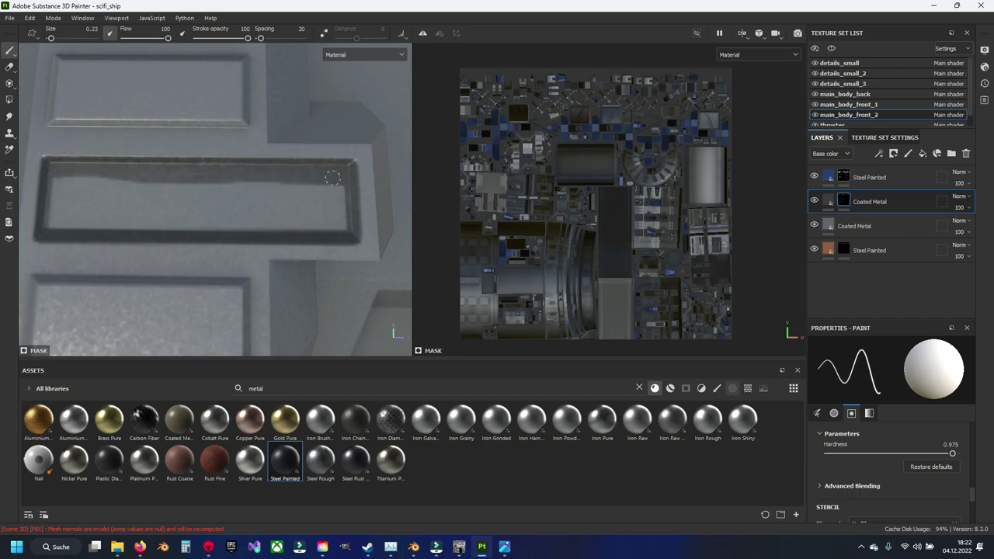
{"action": "mouse_move", "coordinate": [346, 226]}
{"action": "left_mouse_down"}
{"action": "mouse_move", "coordinate": [344, 194]}
{"action": "mouse_move", "coordinate": [240, 231]}
{"action": "mouse_move", "coordinate": [51, 225]}
{"action": "mouse_move", "coordinate": [56, 179]}
{"action": "mouse_move", "coordinate": [283, 184]}
{"action": "mouse_move", "coordinate": [337, 224]}
{"action": "mouse_move", "coordinate": [144, 225]}
{"action": "mouse_move", "coordinate": [60, 203]}
{"action": "mouse_move", "coordinate": [259, 194]}
{"action": "mouse_move", "coordinate": [325, 210]}
{"action": "mouse_move", "coordinate": [63, 207]}
{"action": "mouse_move", "coordinate": [221, 198]}
{"action": "mouse_move", "coordinate": [216, 208]}
{"action": "mouse_move", "coordinate": [64, 205]}
{"action": "left_mouse_up"}
Trace the long slot panel's four inner edges with straight dark lines, then darken its top edge.
{"action": "scroll", "coordinate": [215, 208], "scroll_direction": "down", "scroll_amount": 5}
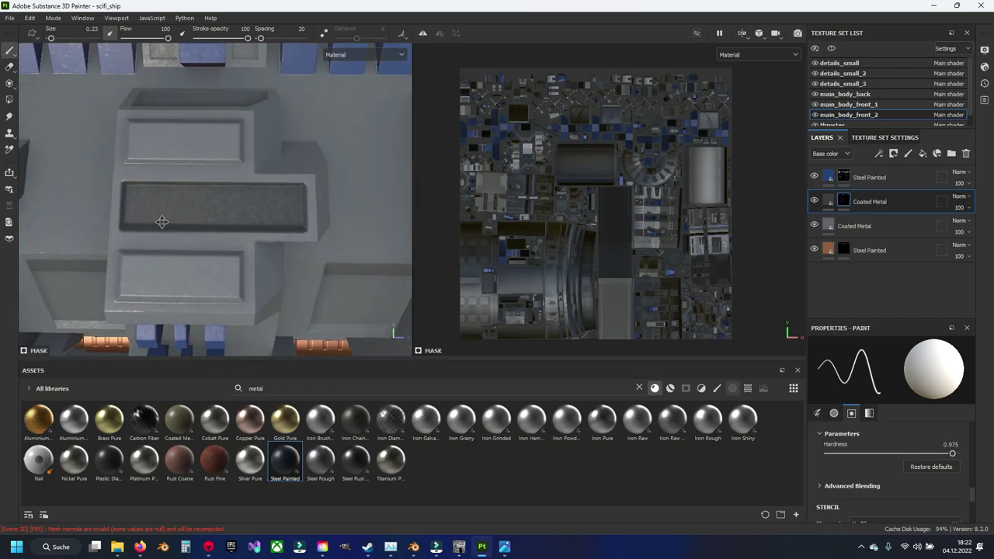
{"action": "scroll", "coordinate": [289, 219], "scroll_direction": "up", "scroll_amount": 5}
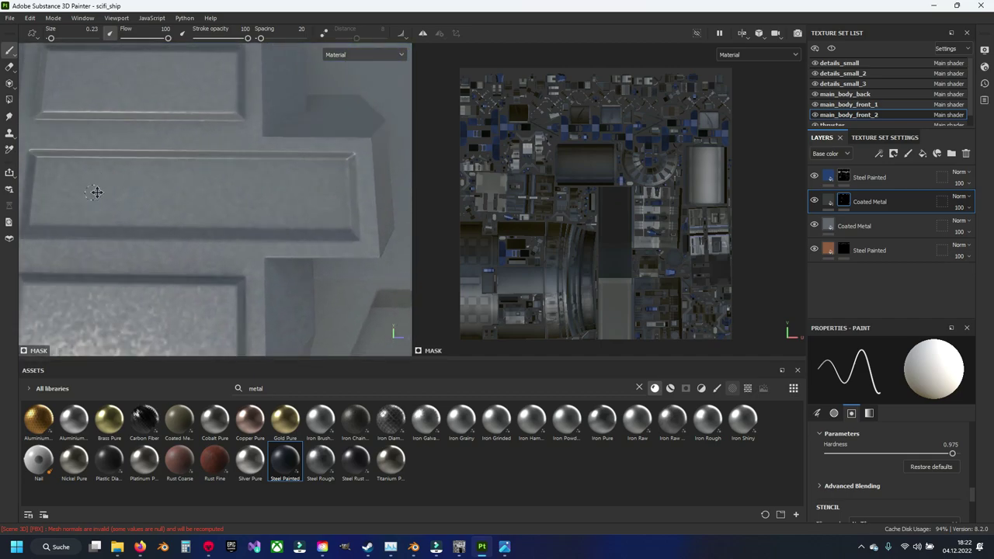
{"action": "middle_click_drag", "start_coordinate": [96, 191], "coordinate": [69, 171]}
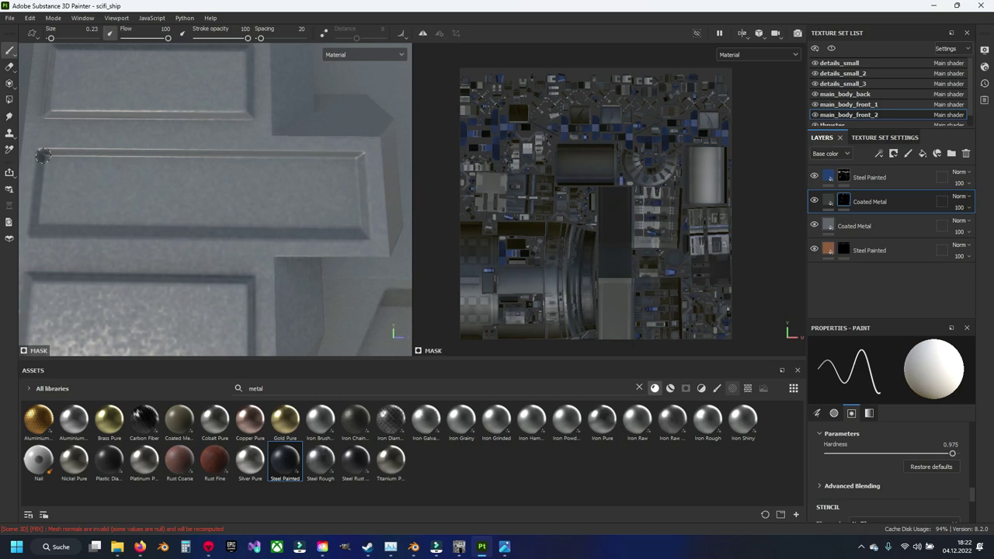
{"action": "left_click", "coordinate": [362, 155], "text": "shift"}
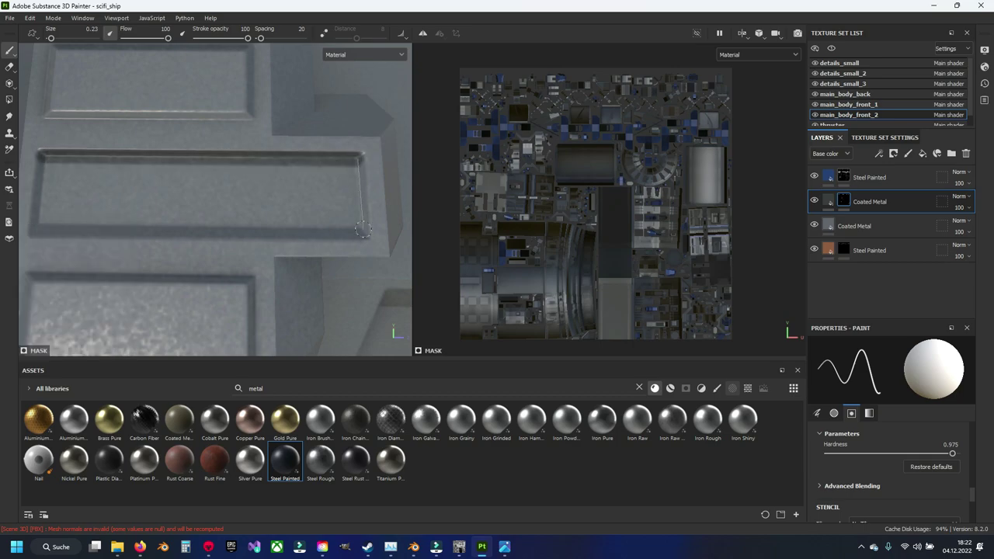
{"action": "left_click", "coordinate": [362, 233], "text": "shift"}
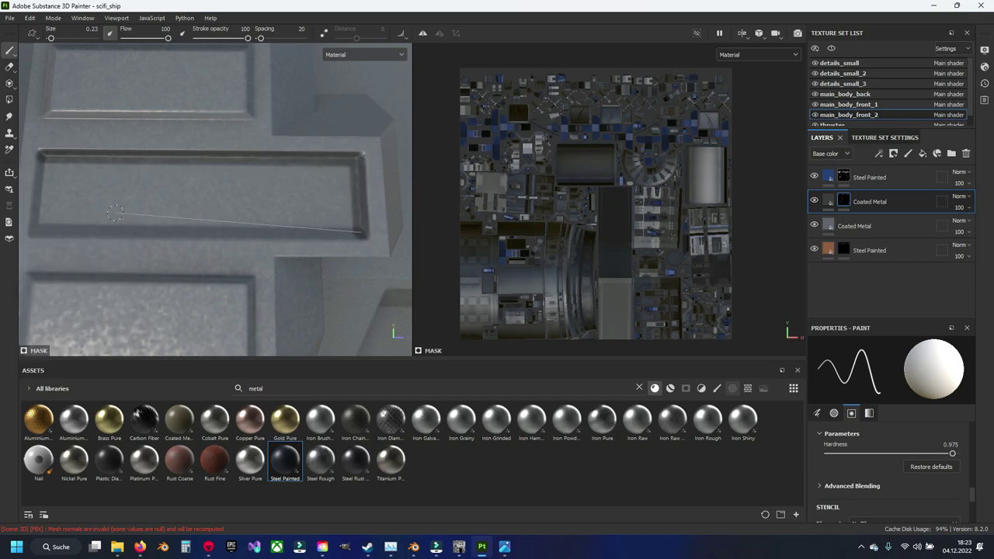
{"action": "left_click", "coordinate": [34, 230], "text": "shift"}
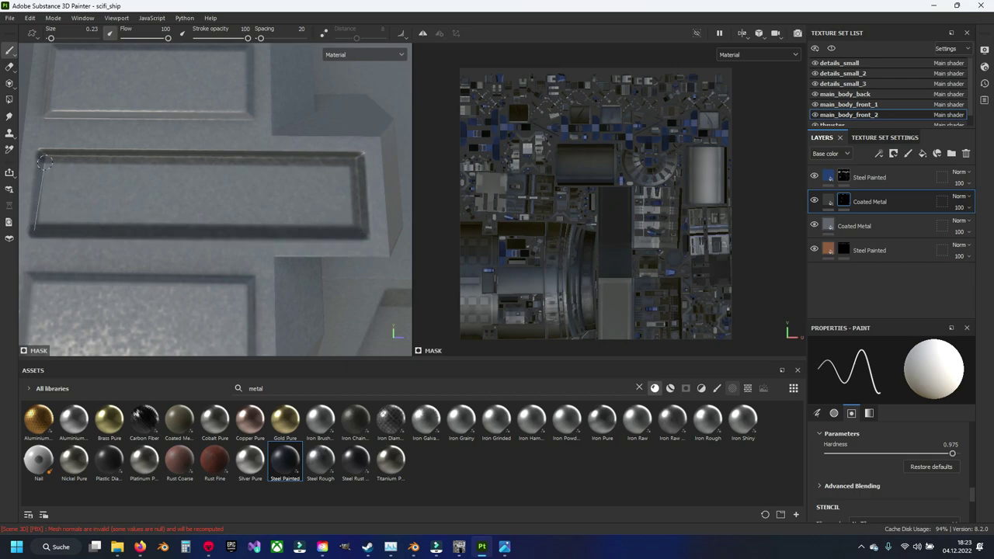
{"action": "left_click", "coordinate": [45, 161], "text": "shift"}
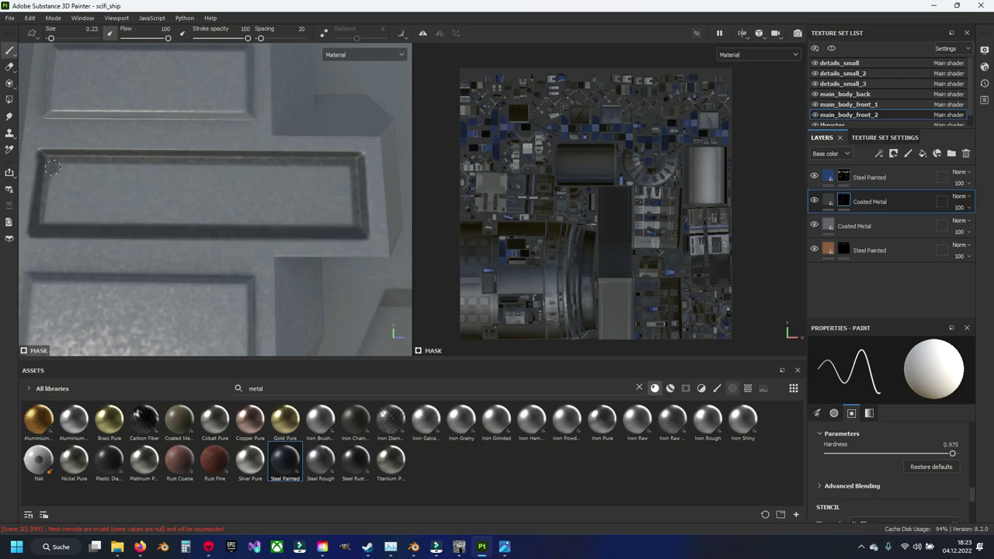
{"action": "mouse_move", "coordinate": [51, 167]}
{"action": "left_mouse_down"}
{"action": "mouse_move", "coordinate": [319, 170]}
{"action": "mouse_move", "coordinate": [342, 222]}
{"action": "mouse_move", "coordinate": [47, 221]}
{"action": "mouse_move", "coordinate": [69, 174]}
{"action": "mouse_move", "coordinate": [314, 177]}
{"action": "mouse_move", "coordinate": [337, 208]}
{"action": "mouse_move", "coordinate": [59, 208]}
{"action": "mouse_move", "coordinate": [272, 186]}
{"action": "mouse_move", "coordinate": [330, 194]}
{"action": "mouse_move", "coordinate": [86, 198]}
{"action": "mouse_move", "coordinate": [216, 206]}
{"action": "left_mouse_up"}
Zoom out to the next panel and draw straight dark lines along its right, bottom and left grooves.
{"action": "scroll", "coordinate": [202, 203], "scroll_direction": "down", "scroll_amount": 5}
{"action": "scroll", "coordinate": [206, 209], "scroll_direction": "up", "scroll_amount": 3}
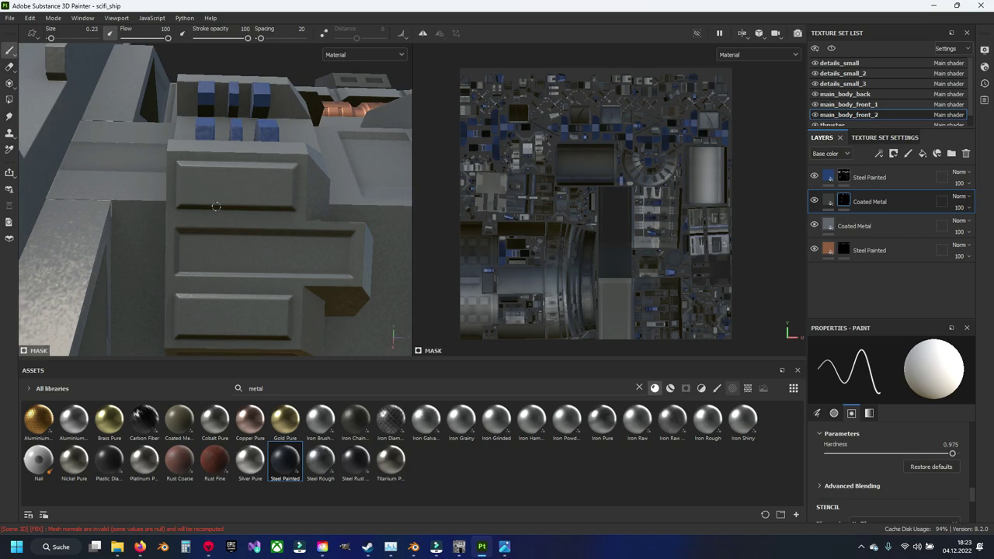
{"action": "scroll", "coordinate": [225, 236], "scroll_direction": "up", "scroll_amount": 2}
{"action": "scroll", "coordinate": [207, 211], "scroll_direction": "up", "scroll_amount": 2}
{"action": "scroll", "coordinate": [197, 230], "scroll_direction": "up", "scroll_amount": 2}
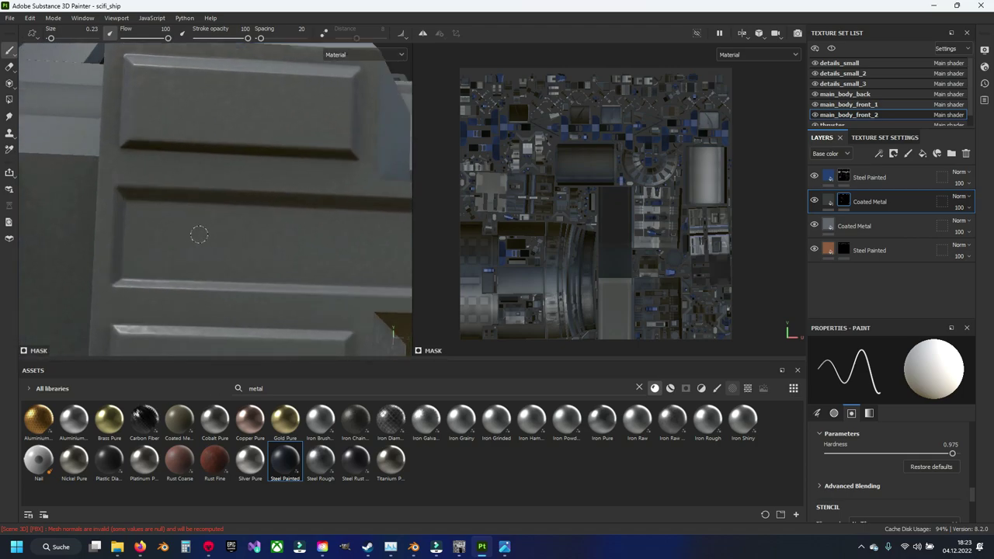
{"action": "scroll", "coordinate": [198, 234], "scroll_direction": "up", "scroll_amount": 1}
{"action": "mouse_move", "coordinate": [198, 233]}
{"action": "left_mouse_down", "text": "alt"}
{"action": "mouse_move", "coordinate": [189, 182]}
{"action": "mouse_move", "coordinate": [167, 178]}
{"action": "mouse_move", "coordinate": [65, 210]}
{"action": "mouse_move", "coordinate": [382, 201]}
{"action": "left_mouse_up", "text": "alt"}
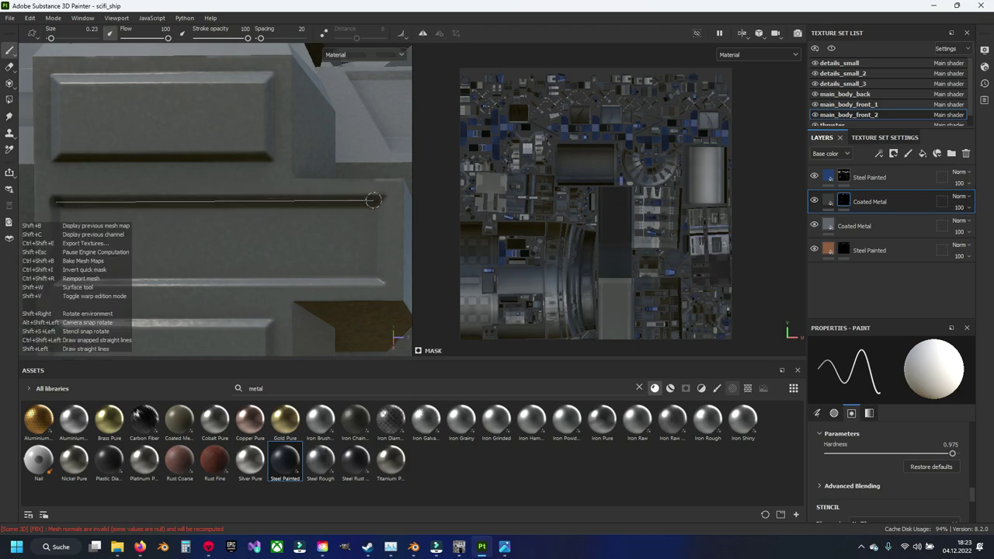
{"action": "left_click", "coordinate": [382, 273], "text": "shift"}
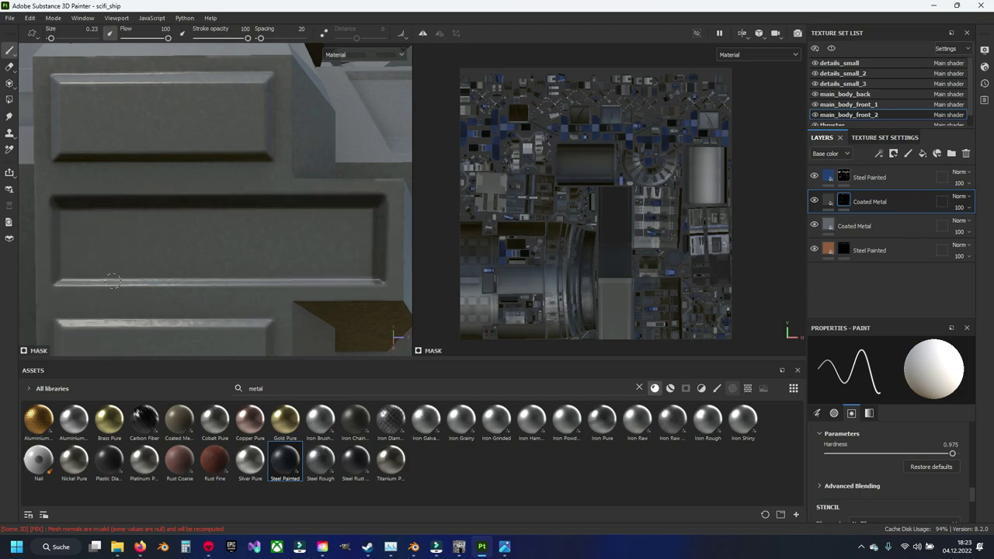
{"action": "left_click", "coordinate": [60, 281], "text": "shift"}
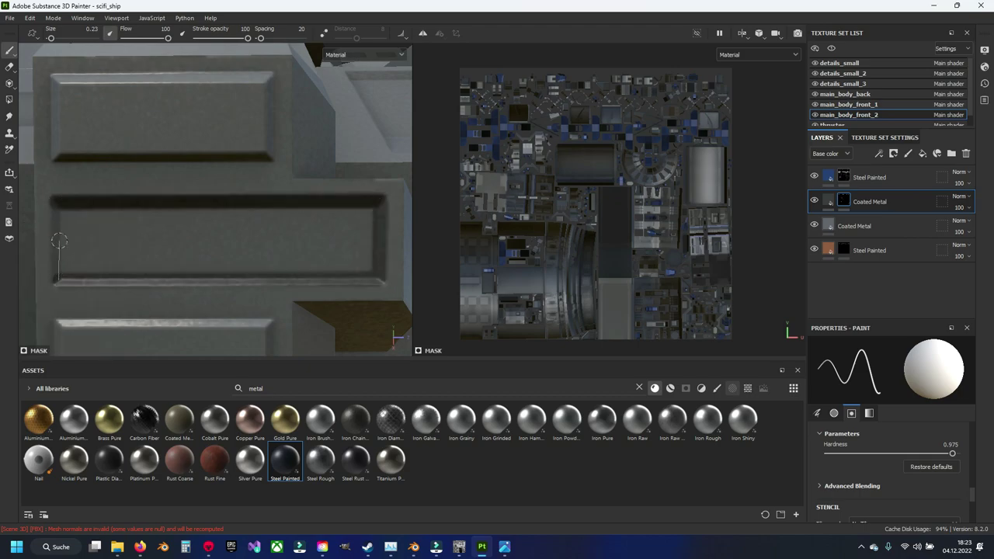
{"action": "left_click", "coordinate": [59, 201], "text": "shift"}
{"action": "mouse_move", "coordinate": [288, 210]}
{"action": "left_mouse_down"}
{"action": "mouse_move", "coordinate": [367, 221]}
{"action": "mouse_move", "coordinate": [354, 268]}
{"action": "mouse_move", "coordinate": [124, 269]}
{"action": "mouse_move", "coordinate": [67, 243]}
{"action": "mouse_move", "coordinate": [272, 222]}
{"action": "mouse_move", "coordinate": [375, 237]}
{"action": "mouse_move", "coordinate": [257, 258]}
{"action": "mouse_move", "coordinate": [73, 254]}
{"action": "mouse_move", "coordinate": [314, 235]}
{"action": "mouse_move", "coordinate": [264, 246]}
{"action": "mouse_move", "coordinate": [77, 231]}
{"action": "left_mouse_up"}
From a new angle, darken the panel's right, lower, left and upper grooves.
{"action": "mouse_move", "coordinate": [346, 251]}
{"action": "left_mouse_down", "text": "alt"}
{"action": "mouse_move", "coordinate": [102, 220]}
{"action": "mouse_move", "coordinate": [371, 212]}
{"action": "left_mouse_up", "text": "alt"}
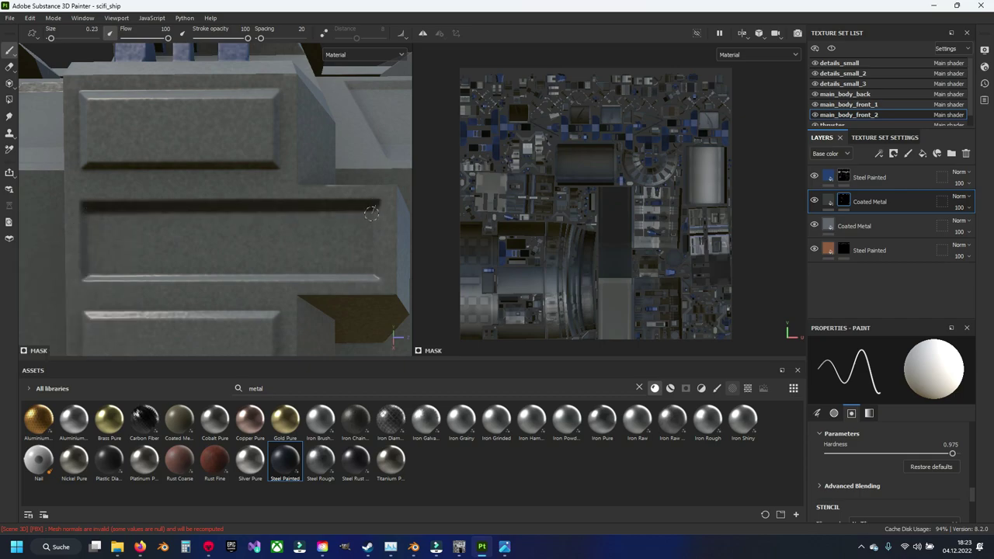
{"action": "left_click", "coordinate": [374, 276], "text": "shift"}
{"action": "left_click_drag", "start_coordinate": [374, 276], "coordinate": [250, 276]}
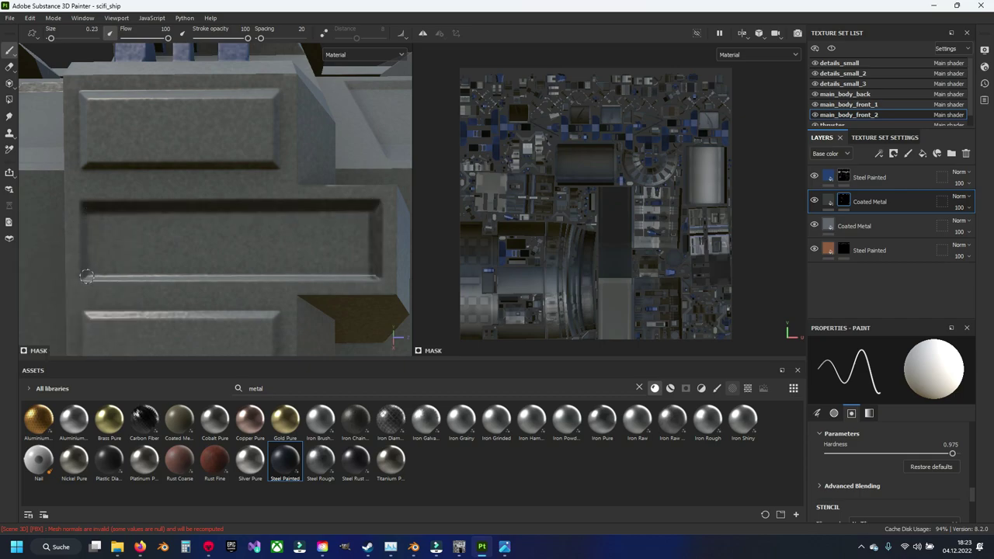
{"action": "mouse_move", "coordinate": [86, 276]}
{"action": "left_mouse_down"}
{"action": "mouse_move", "coordinate": [87, 211]}
{"action": "mouse_move", "coordinate": [334, 216]}
{"action": "mouse_move", "coordinate": [366, 265]}
{"action": "mouse_move", "coordinate": [98, 264]}
{"action": "mouse_move", "coordinate": [109, 227]}
{"action": "mouse_move", "coordinate": [306, 226]}
{"action": "mouse_move", "coordinate": [326, 259]}
{"action": "mouse_move", "coordinate": [108, 256]}
{"action": "mouse_move", "coordinate": [295, 240]}
{"action": "mouse_move", "coordinate": [135, 245]}
{"action": "mouse_move", "coordinate": [214, 242]}
{"action": "mouse_move", "coordinate": [261, 173]}
{"action": "mouse_move", "coordinate": [70, 208]}
{"action": "mouse_move", "coordinate": [360, 198]}
{"action": "left_mouse_up"}
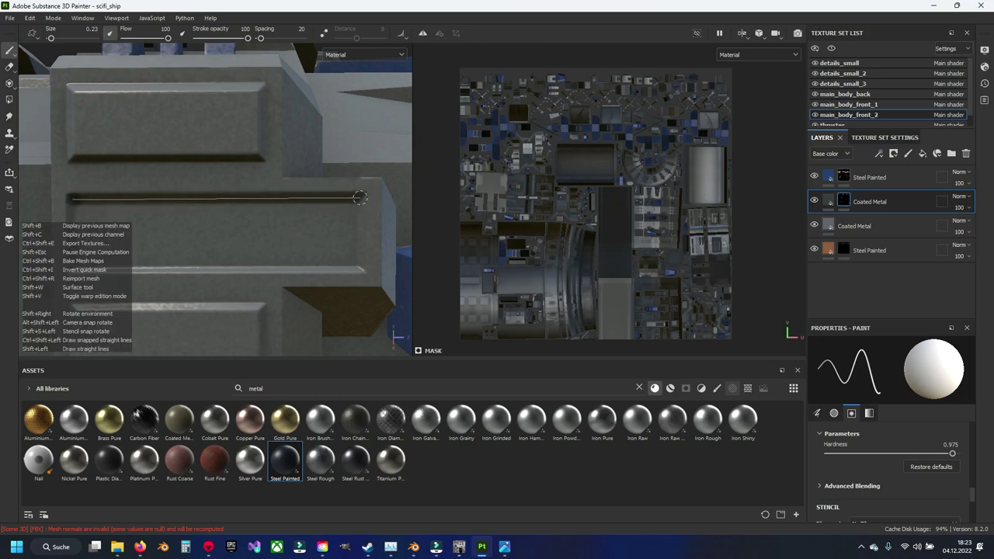
Draw straight dark lines along the middle slot's right, lower, left and top grooves, then paint inside.
{"action": "left_click", "coordinate": [356, 269], "text": "shift"}
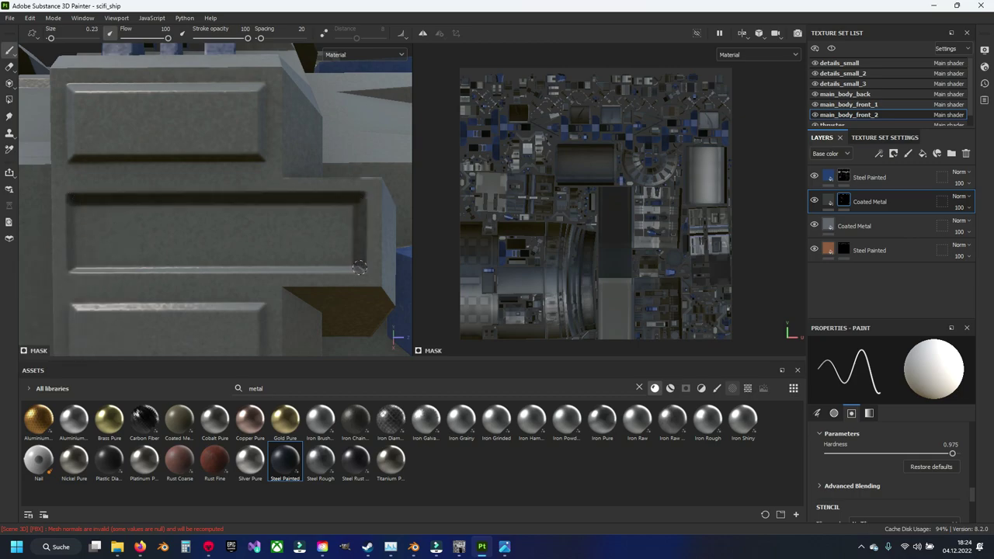
{"action": "left_click", "coordinate": [72, 268], "text": "shift"}
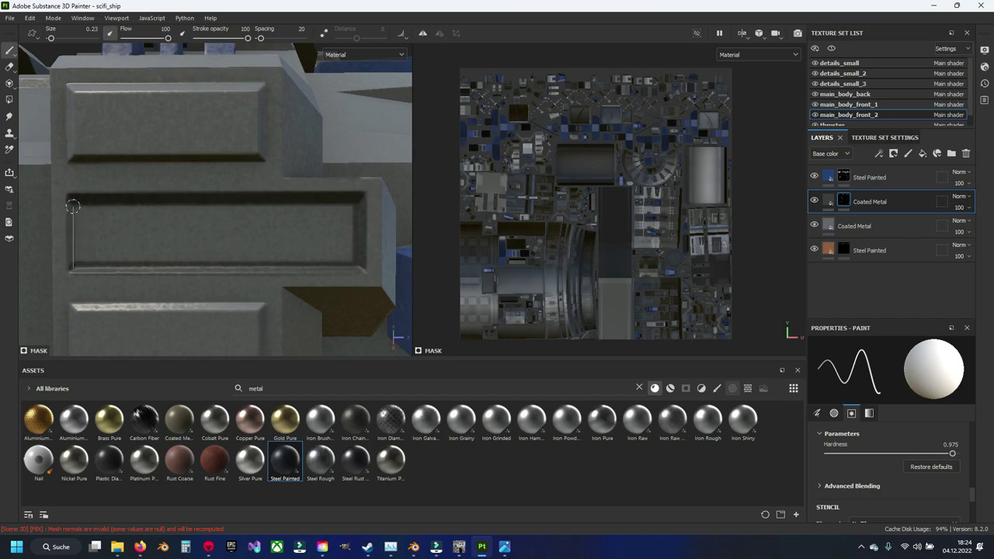
{"action": "left_click", "coordinate": [72, 200], "text": "shift"}
{"action": "mouse_move", "coordinate": [75, 205]}
{"action": "left_mouse_down"}
{"action": "mouse_move", "coordinate": [349, 209]}
{"action": "mouse_move", "coordinate": [350, 262]}
{"action": "mouse_move", "coordinate": [86, 260]}
{"action": "mouse_move", "coordinate": [116, 213]}
{"action": "mouse_move", "coordinate": [339, 222]}
{"action": "mouse_move", "coordinate": [94, 255]}
{"action": "mouse_move", "coordinate": [198, 227]}
{"action": "mouse_move", "coordinate": [338, 233]}
{"action": "mouse_move", "coordinate": [104, 241]}
{"action": "left_mouse_up"}
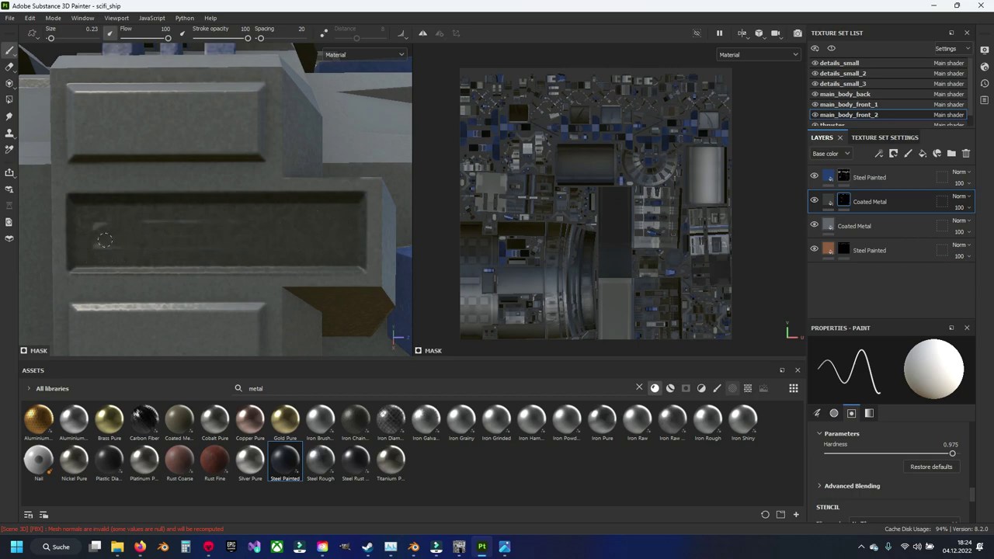
Switch to the Polygon Fill tool in single-face fill mode.
{"action": "scroll", "coordinate": [320, 237], "scroll_direction": "down", "scroll_amount": 1}
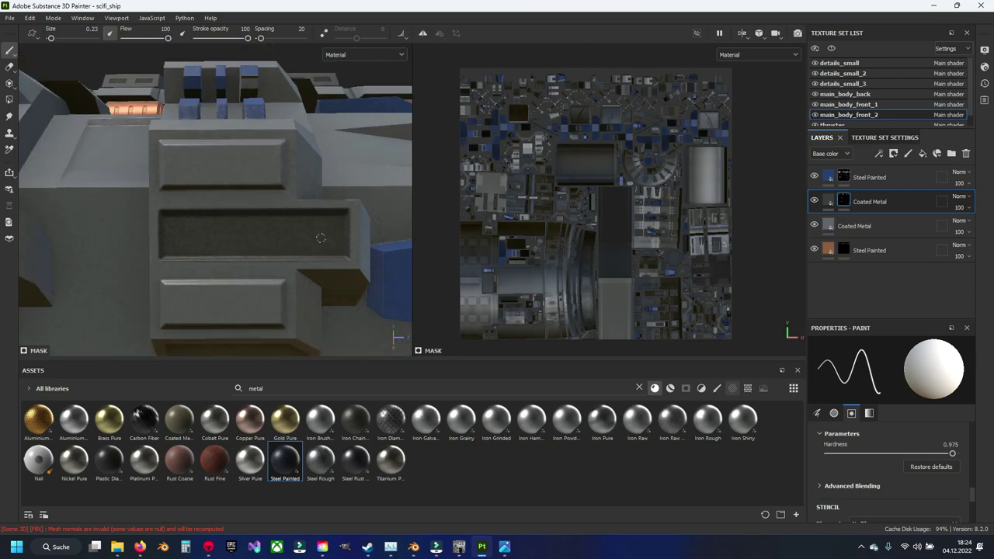
{"action": "scroll", "coordinate": [321, 237], "scroll_direction": "down", "scroll_amount": 1}
{"action": "scroll", "coordinate": [321, 238], "scroll_direction": "down", "scroll_amount": 1}
{"action": "scroll", "coordinate": [321, 237], "scroll_direction": "down", "scroll_amount": 1}
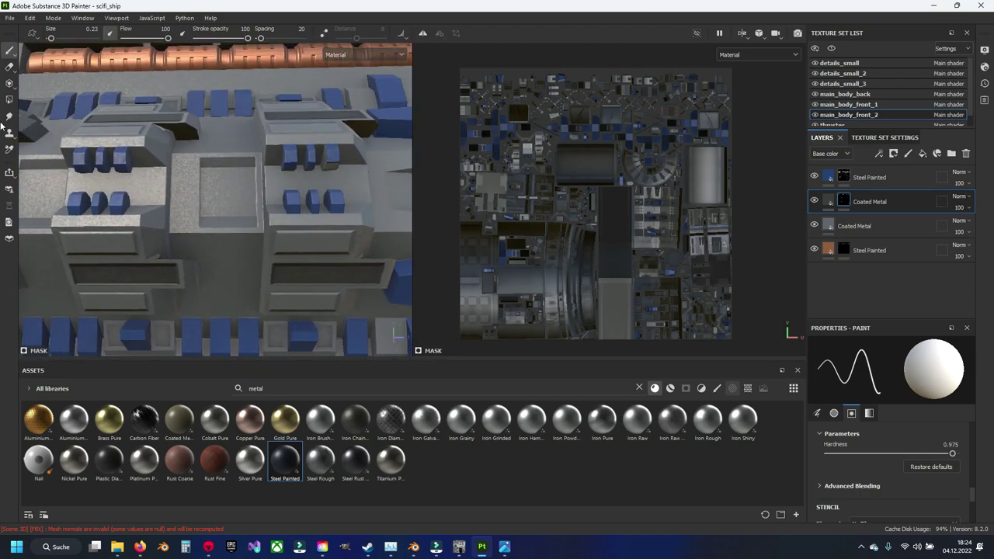
{"action": "left_click", "coordinate": [9, 99]}
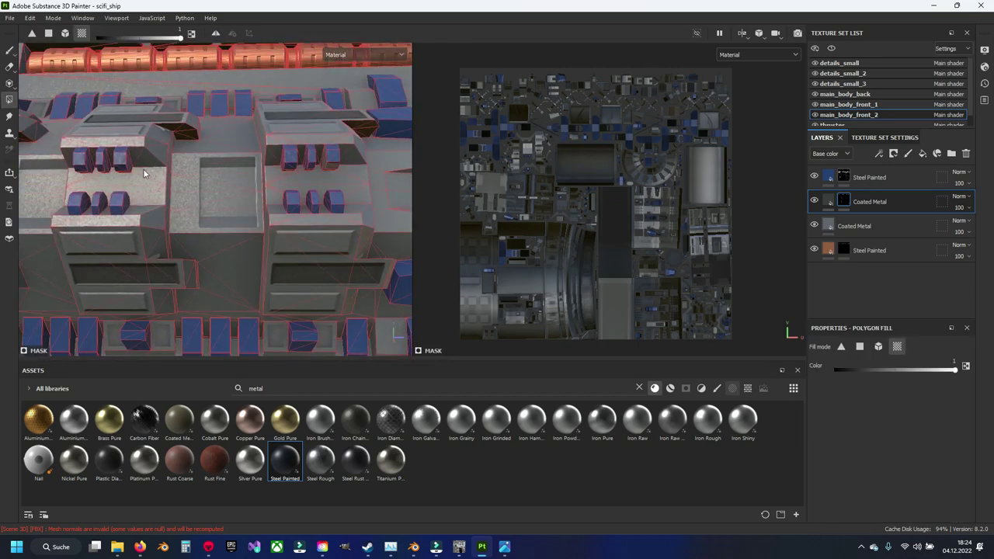
{"action": "scroll", "coordinate": [246, 227], "scroll_direction": "up", "scroll_amount": 2}
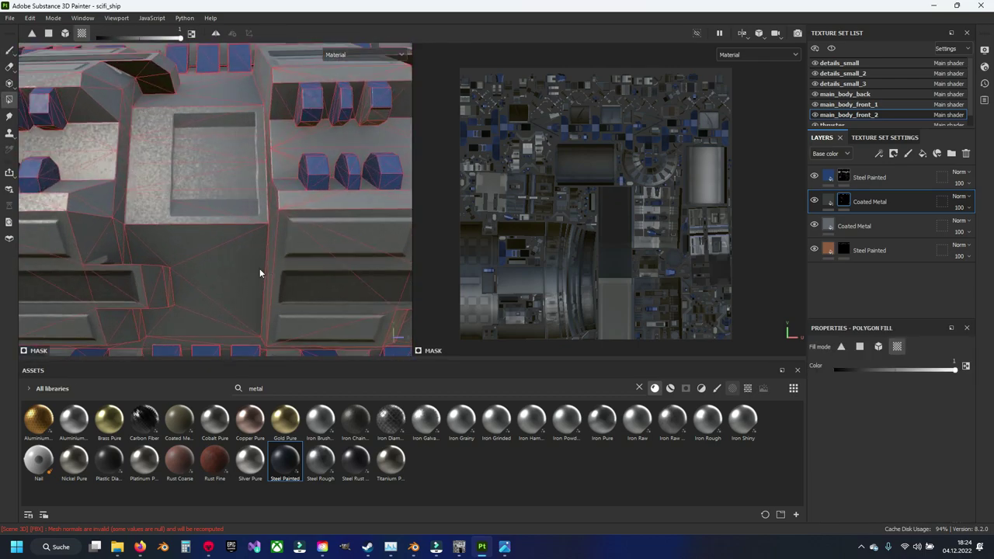
{"action": "left_click", "coordinate": [55, 36]}
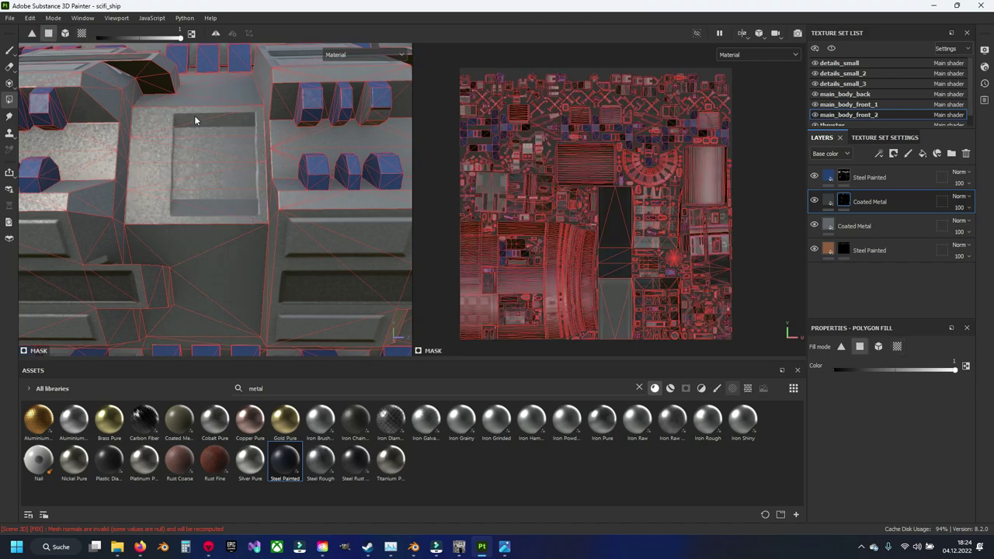
Fill the square panel's top inner strip faces with dark metal and return to the Paint brush.
{"action": "left_click", "coordinate": [194, 117]}
{"action": "mouse_move", "coordinate": [211, 124]}
{"action": "left_mouse_down", "text": "alt"}
{"action": "mouse_move", "coordinate": [236, 222]}
{"action": "mouse_move", "coordinate": [215, 231]}
{"action": "mouse_move", "coordinate": [272, 232]}
{"action": "mouse_move", "coordinate": [237, 184]}
{"action": "left_mouse_up", "text": "alt"}
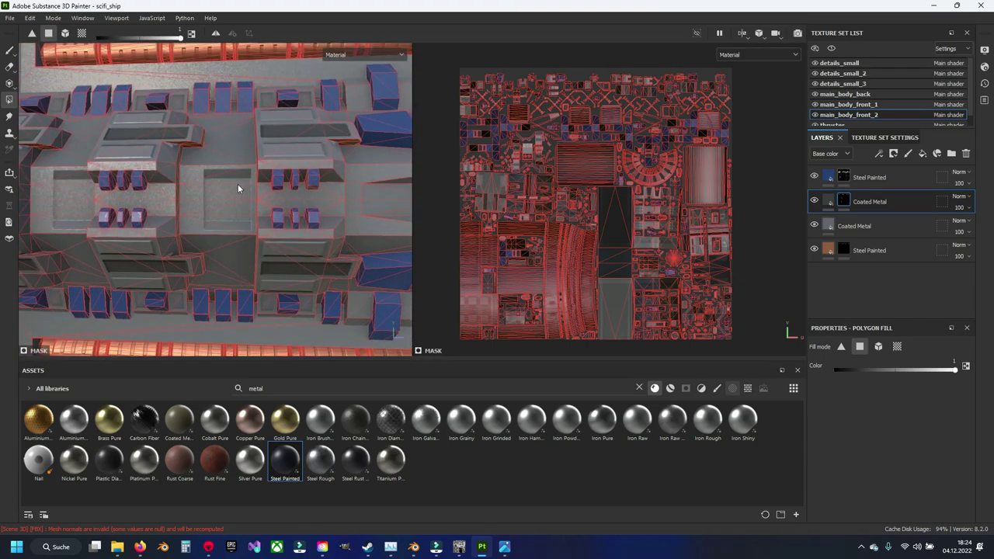
{"action": "scroll", "coordinate": [238, 184], "scroll_direction": "up", "scroll_amount": 5}
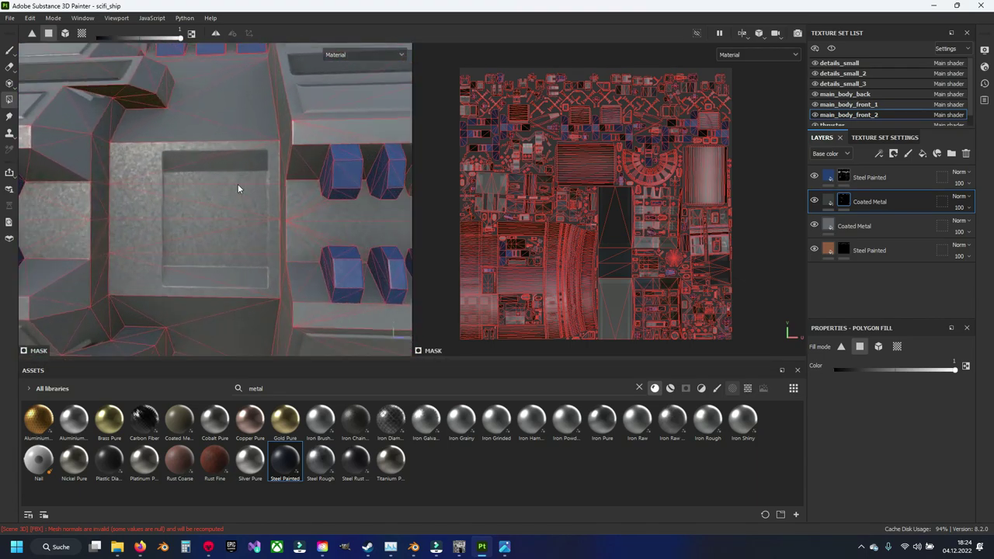
{"action": "left_click", "coordinate": [9, 50]}
{"action": "left_click_drag", "start_coordinate": [140, 159], "coordinate": [178, 170], "text": "alt"}
Trace the square panel's four inner edges with straight dark lines and darken its top and right edges.
{"action": "scroll", "coordinate": [178, 170], "scroll_direction": "up", "scroll_amount": 3}
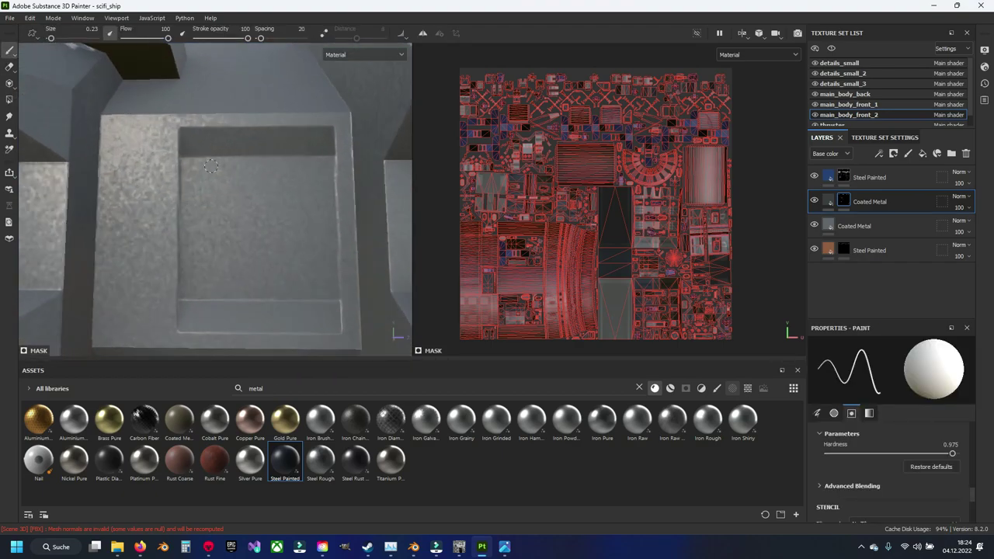
{"action": "left_click", "coordinate": [305, 109], "text": "shift"}
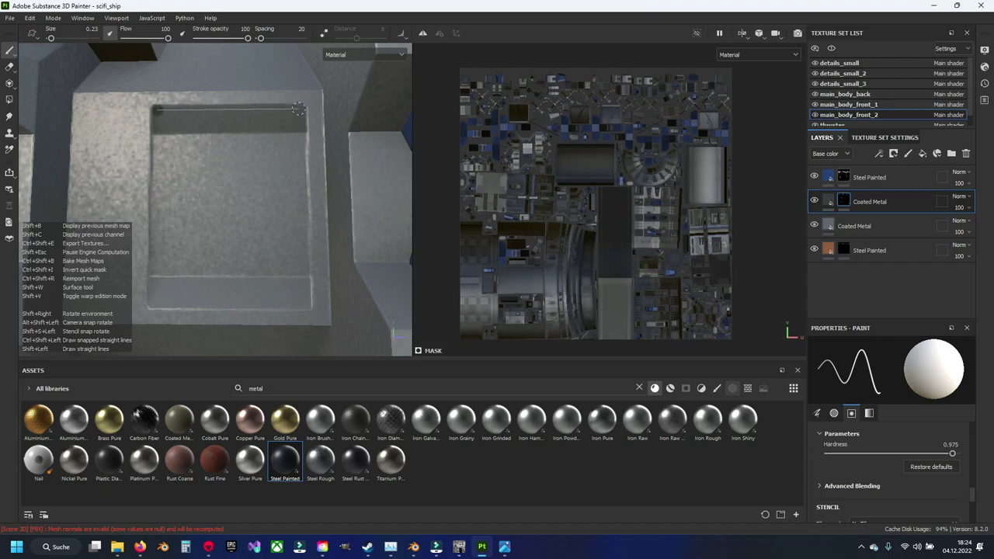
{"action": "left_click", "coordinate": [309, 303], "text": "shift"}
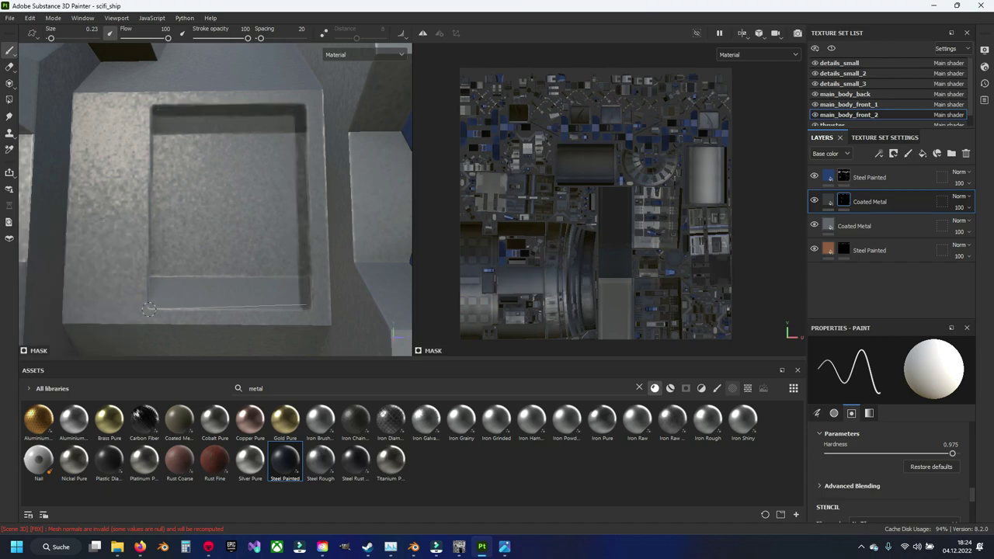
{"action": "left_click", "coordinate": [154, 306], "text": "shift"}
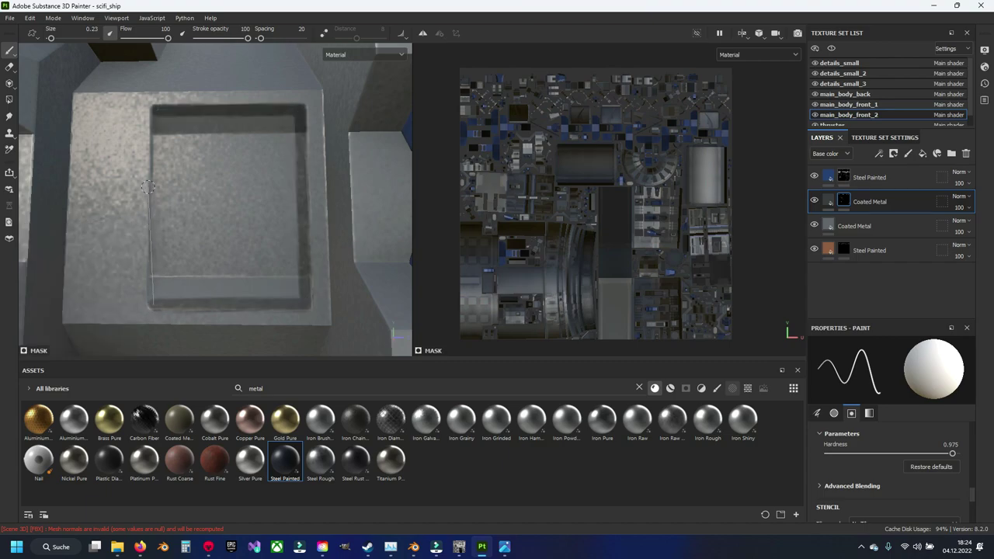
{"action": "left_click", "coordinate": [157, 113], "text": "shift"}
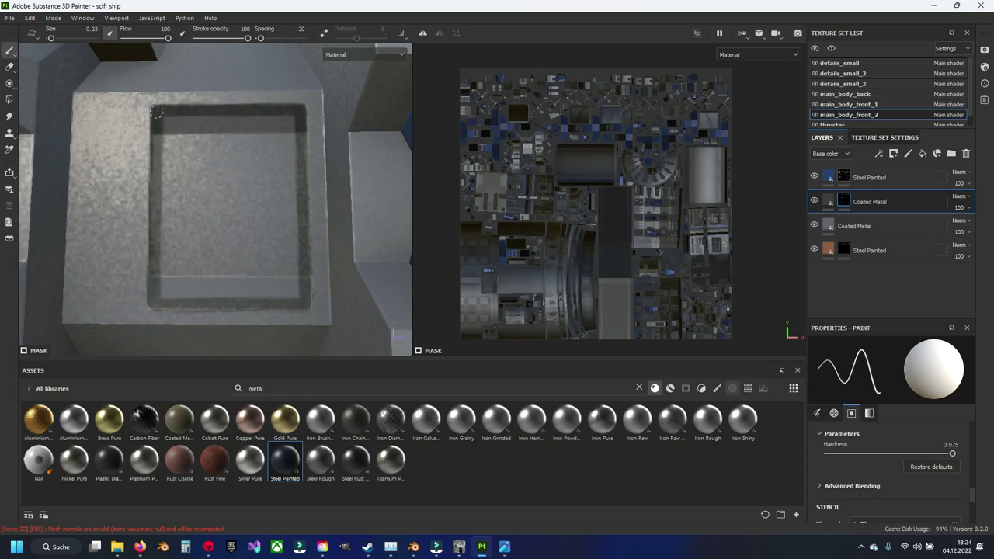
{"action": "mouse_move", "coordinate": [162, 129]}
{"action": "left_mouse_down"}
{"action": "mouse_move", "coordinate": [194, 118]}
{"action": "mouse_move", "coordinate": [292, 119]}
{"action": "mouse_move", "coordinate": [295, 256]}
{"action": "mouse_move", "coordinate": [265, 302]}
{"action": "mouse_move", "coordinate": [165, 295]}
{"action": "mouse_move", "coordinate": [165, 144]}
{"action": "mouse_move", "coordinate": [279, 130]}
{"action": "mouse_move", "coordinate": [216, 143]}
{"action": "left_mouse_up"}
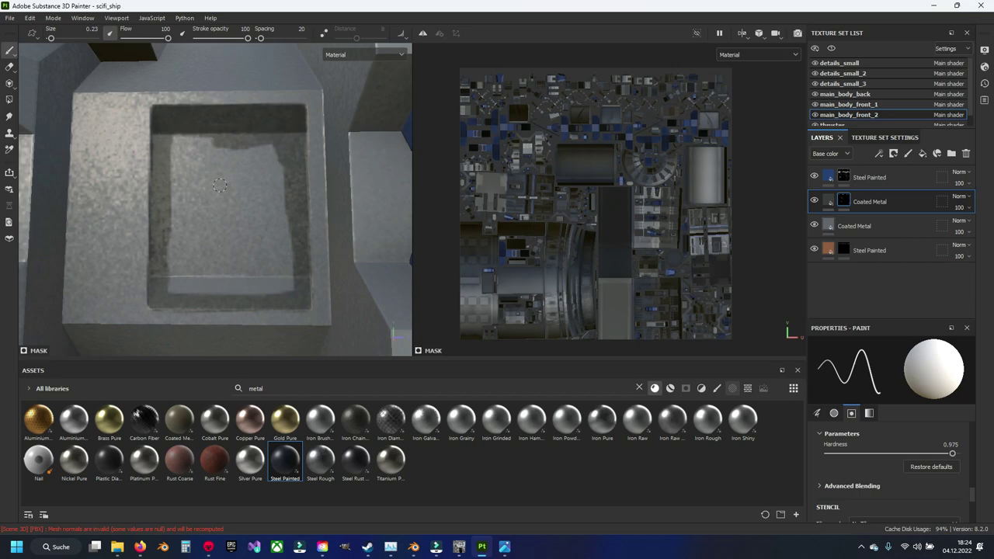
Enlarge the brush to 1.24, paint the whole recessed interior dark, then shrink the brush to 0.1.
{"action": "right_click_drag", "start_coordinate": [219, 185], "coordinate": [240, 185], "text": "ctrl"}
{"action": "left_click", "coordinate": [201, 164]}
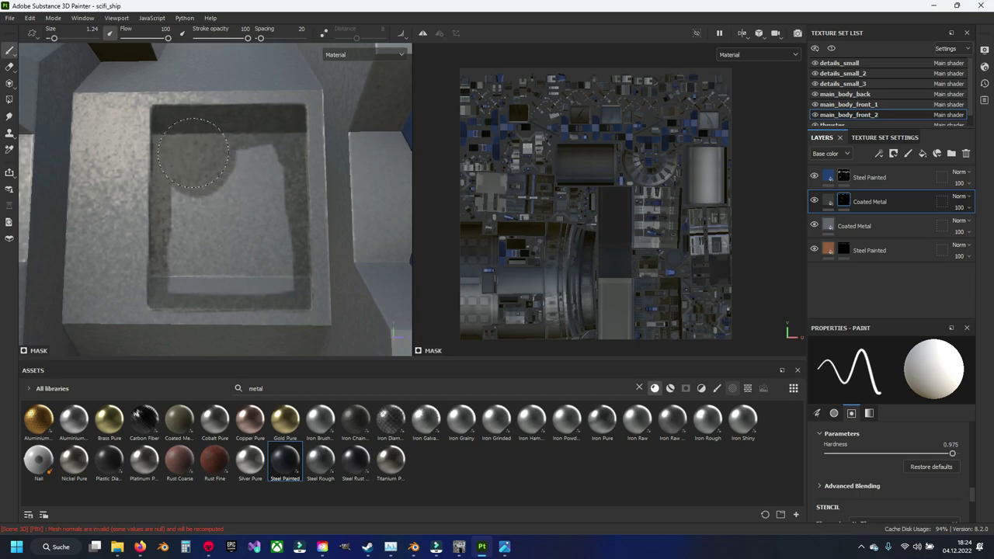
{"action": "mouse_move", "coordinate": [193, 153]}
{"action": "left_mouse_down"}
{"action": "mouse_move", "coordinate": [260, 167]}
{"action": "mouse_move", "coordinate": [264, 264]}
{"action": "mouse_move", "coordinate": [217, 272]}
{"action": "mouse_move", "coordinate": [205, 233]}
{"action": "mouse_move", "coordinate": [233, 206]}
{"action": "mouse_move", "coordinate": [190, 246]}
{"action": "mouse_move", "coordinate": [237, 237]}
{"action": "left_mouse_up"}
{"action": "scroll", "coordinate": [233, 222], "scroll_direction": "down", "scroll_amount": 5}
{"action": "scroll", "coordinate": [237, 237], "scroll_direction": "up", "scroll_amount": 2}
{"action": "scroll", "coordinate": [237, 237], "scroll_direction": "up", "scroll_amount": 2}
{"action": "scroll", "coordinate": [251, 229], "scroll_direction": "up", "scroll_amount": 2}
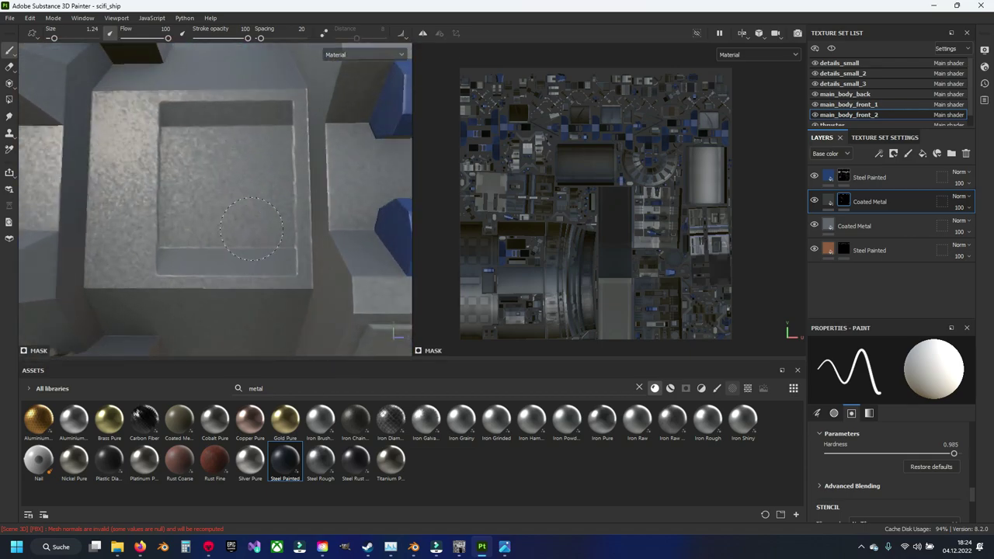
{"action": "key", "text": "["}
{"action": "key", "text": "["}
{"action": "key", "text": "["}
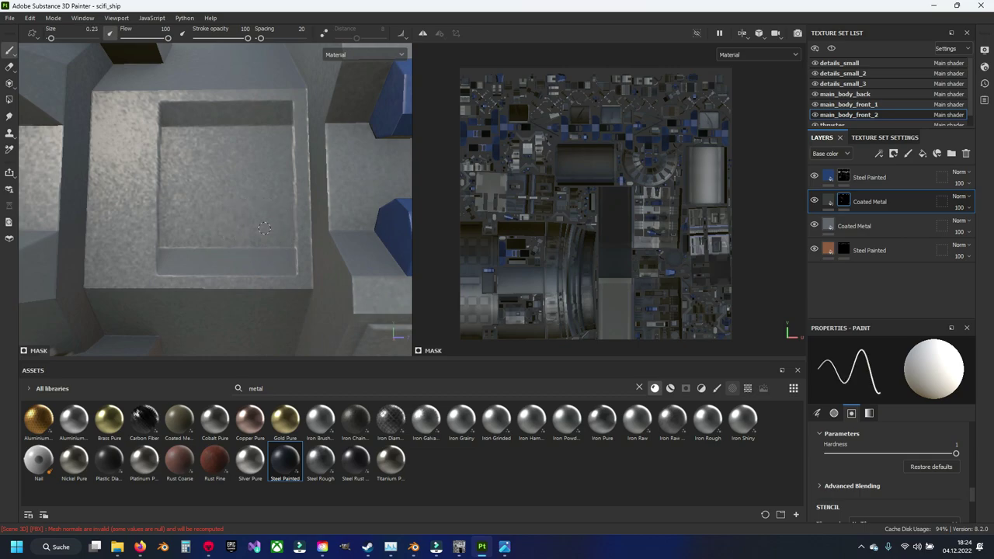
Outline the square panel's top, right, bottom and left edges with straight dark lines.
{"action": "scroll", "coordinate": [212, 176], "scroll_direction": "up", "scroll_amount": 2}
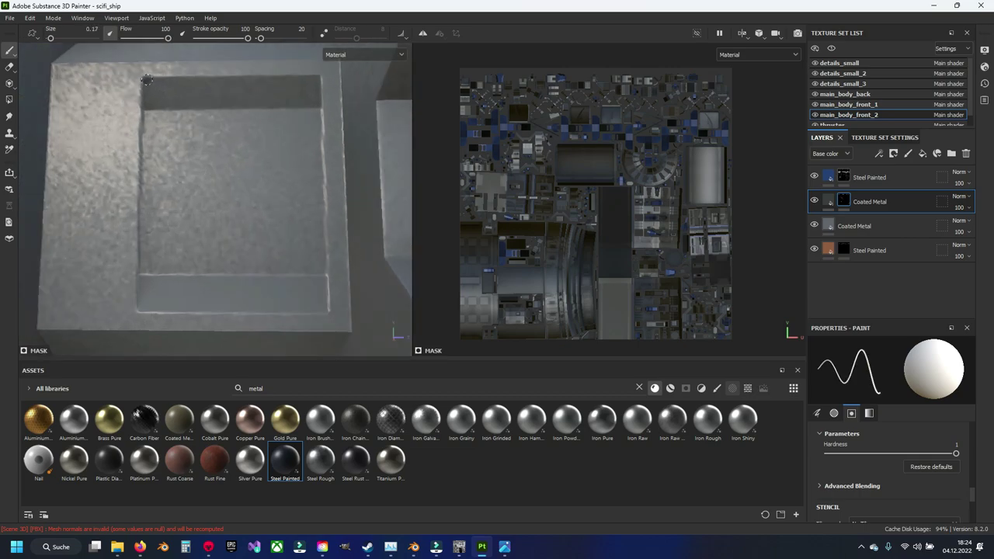
{"action": "left_click", "coordinate": [319, 78], "text": "shift"}
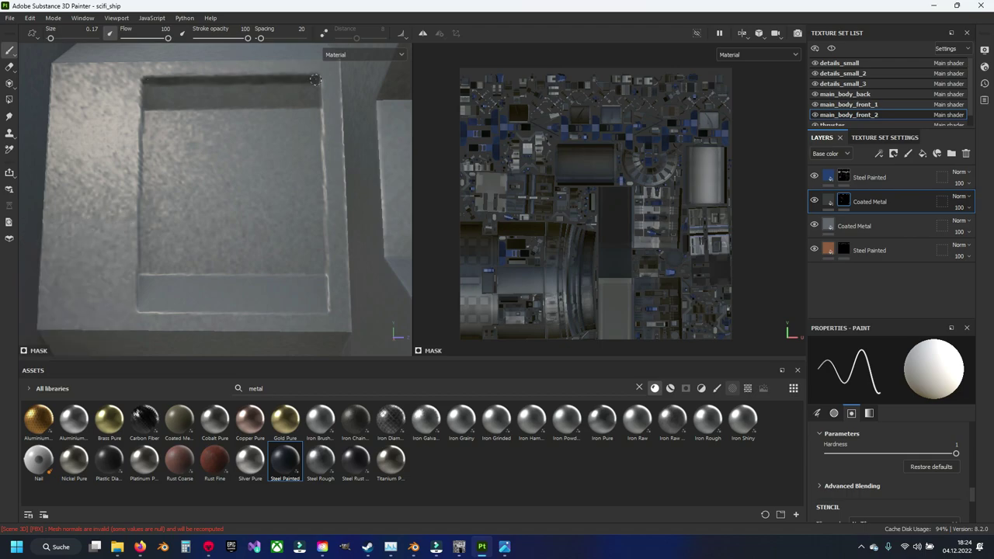
{"action": "left_click", "coordinate": [325, 311], "text": "shift"}
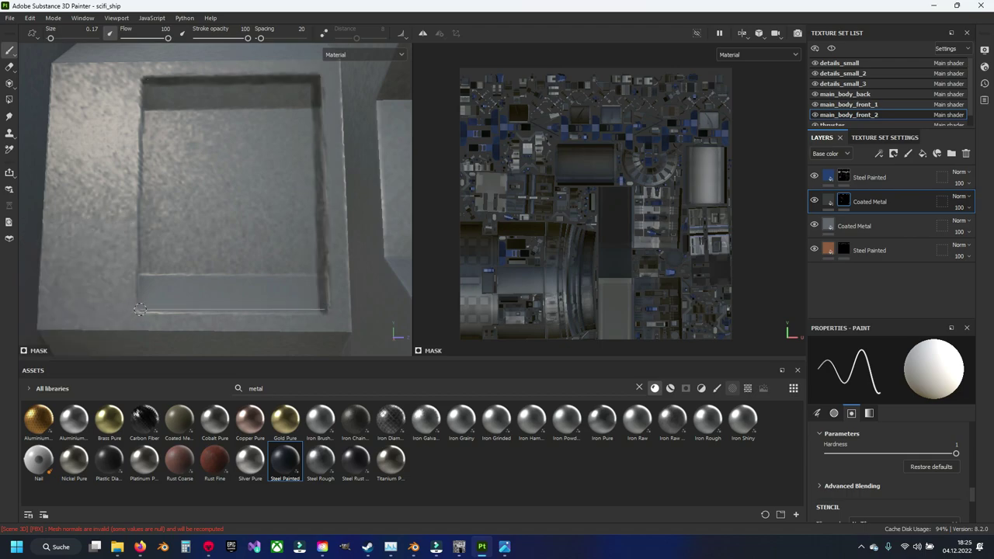
{"action": "left_click", "coordinate": [139, 309], "text": "shift"}
{"action": "left_click", "coordinate": [145, 81], "text": "shift"}
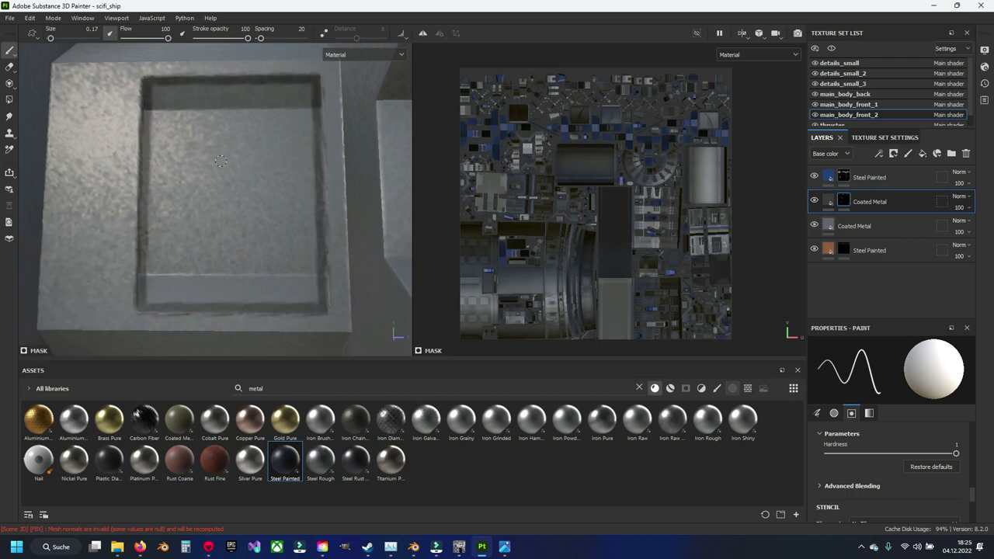
Frame the recess's four inner edges with straight lines and fill its interior with dark paint.
{"action": "left_click", "coordinate": [308, 90], "text": "shift"}
{"action": "left_click", "coordinate": [308, 295], "text": "shift"}
{"action": "left_click", "coordinate": [153, 297], "text": "shift"}
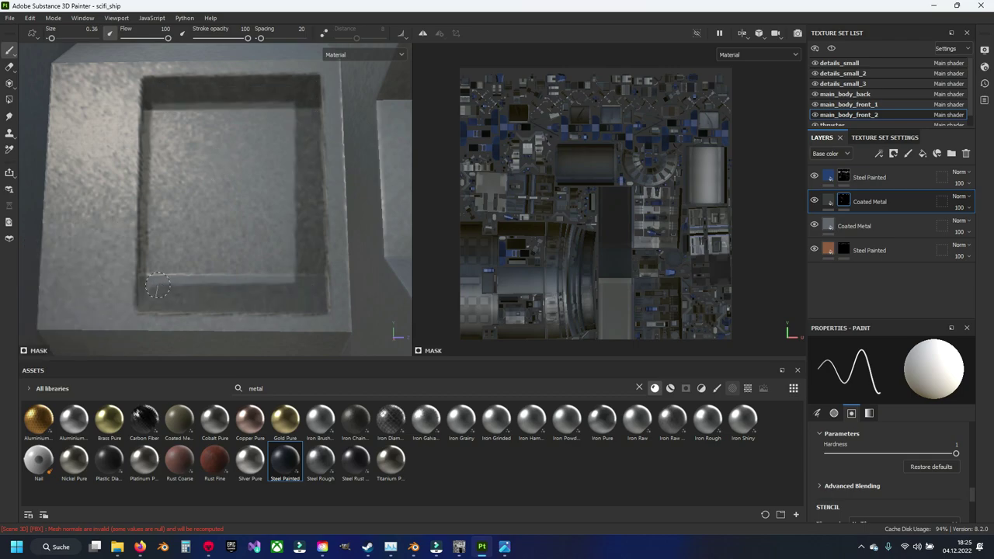
{"action": "left_click", "coordinate": [162, 99], "text": "shift"}
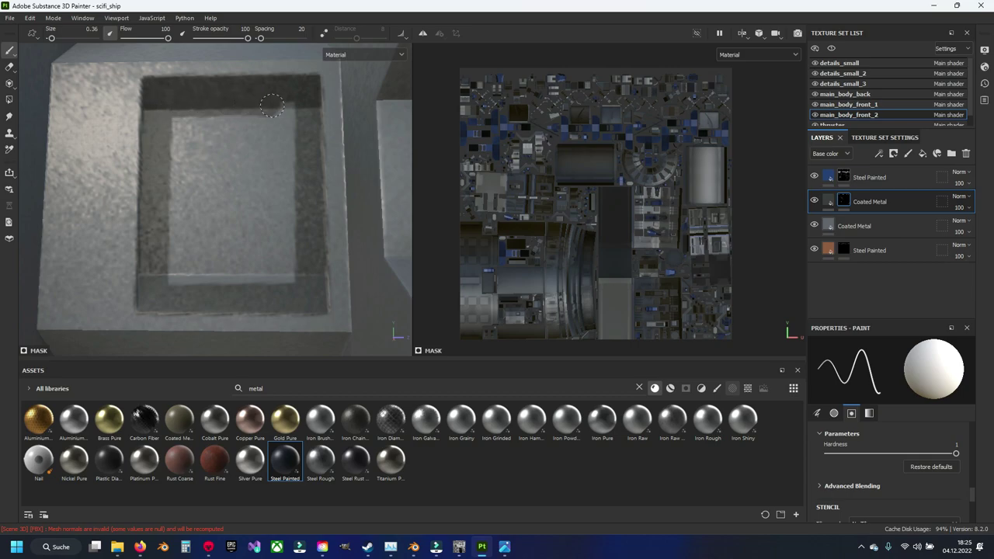
{"action": "mouse_move", "coordinate": [169, 124]}
{"action": "left_mouse_down"}
{"action": "mouse_move", "coordinate": [268, 156]}
{"action": "mouse_move", "coordinate": [187, 268]}
{"action": "mouse_move", "coordinate": [241, 124]}
{"action": "mouse_move", "coordinate": [186, 257]}
{"action": "left_mouse_up"}
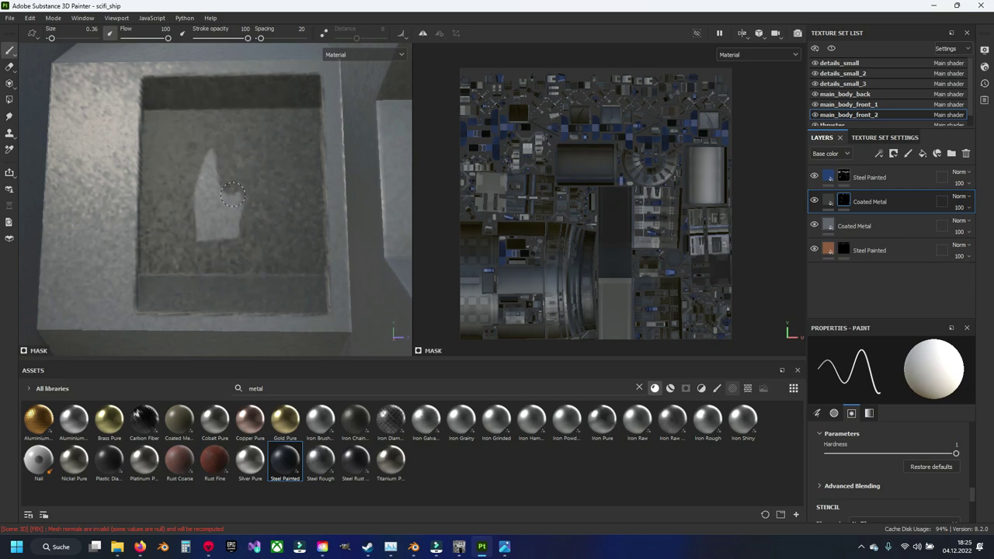
Frame the wedge panel and draw straight dark lines along its left, top and bottom edges.
{"action": "scroll", "coordinate": [175, 262], "scroll_direction": "down", "scroll_amount": 5}
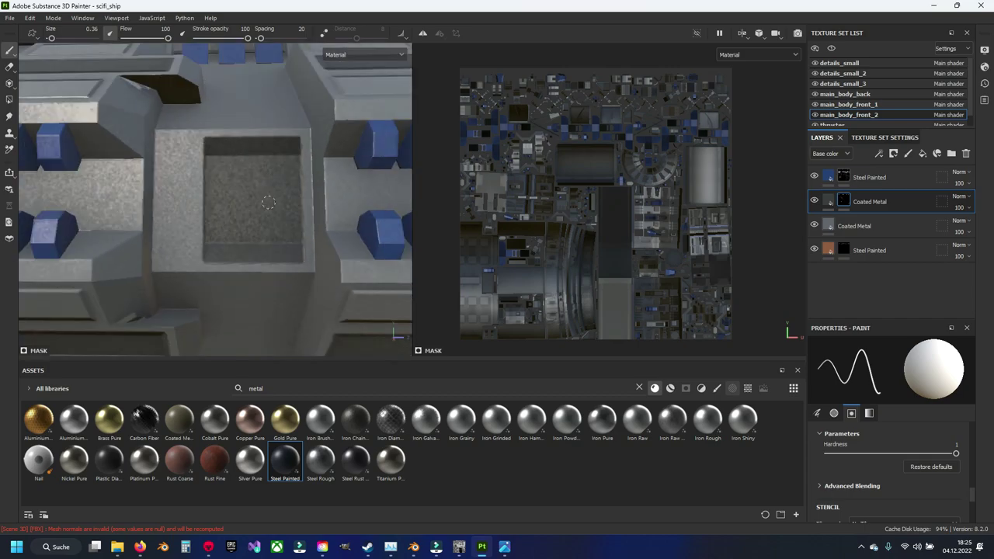
{"action": "scroll", "coordinate": [225, 237], "scroll_direction": "down", "scroll_amount": 3}
{"action": "scroll", "coordinate": [271, 223], "scroll_direction": "down", "scroll_amount": 2}
{"action": "scroll", "coordinate": [272, 223], "scroll_direction": "up", "scroll_amount": 3}
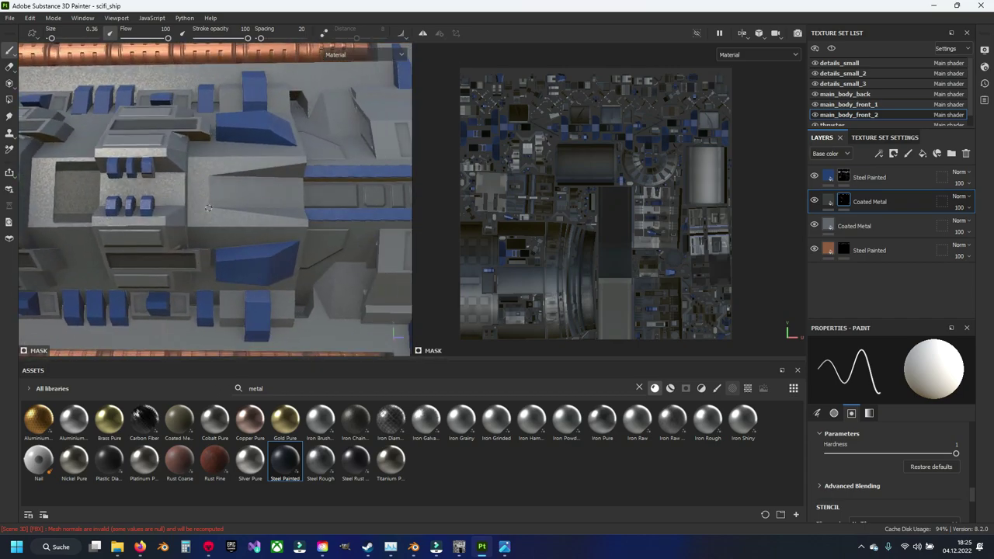
{"action": "scroll", "coordinate": [215, 208], "scroll_direction": "up", "scroll_amount": 3}
{"action": "middle_click_drag", "start_coordinate": [215, 208], "coordinate": [106, 215]}
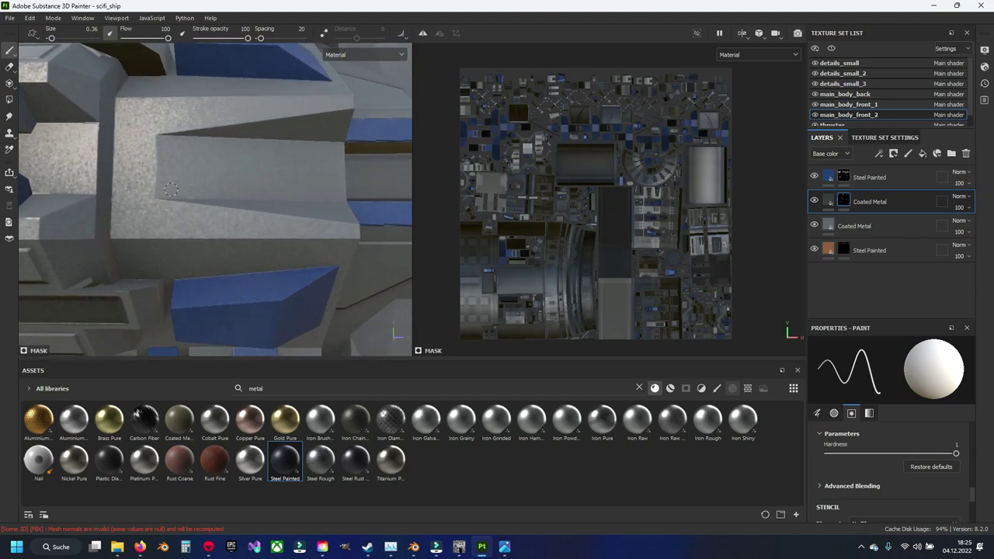
{"action": "scroll", "coordinate": [97, 208], "scroll_direction": "up", "scroll_amount": 2}
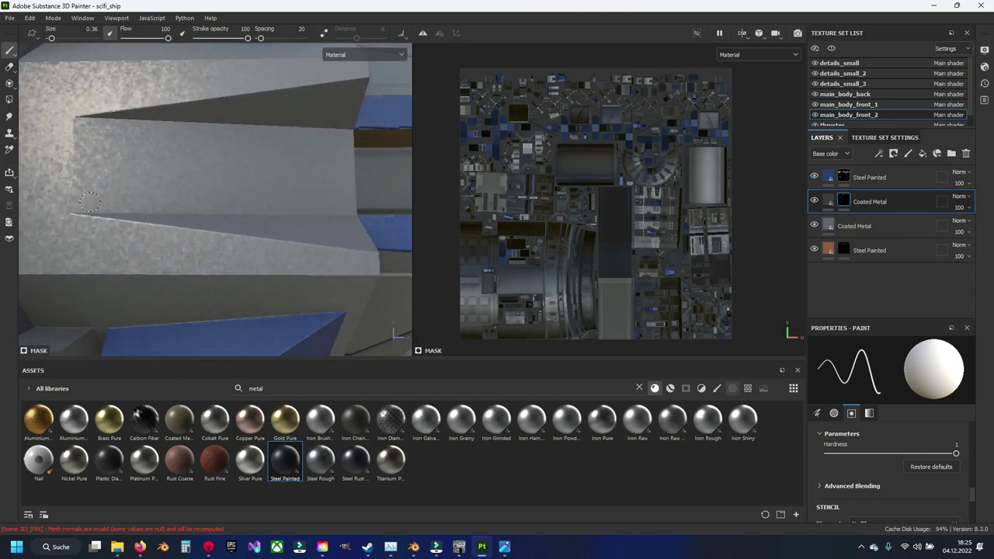
{"action": "key", "text": "shift"}
{"action": "left_click", "coordinate": [77, 117], "text": "shift"}
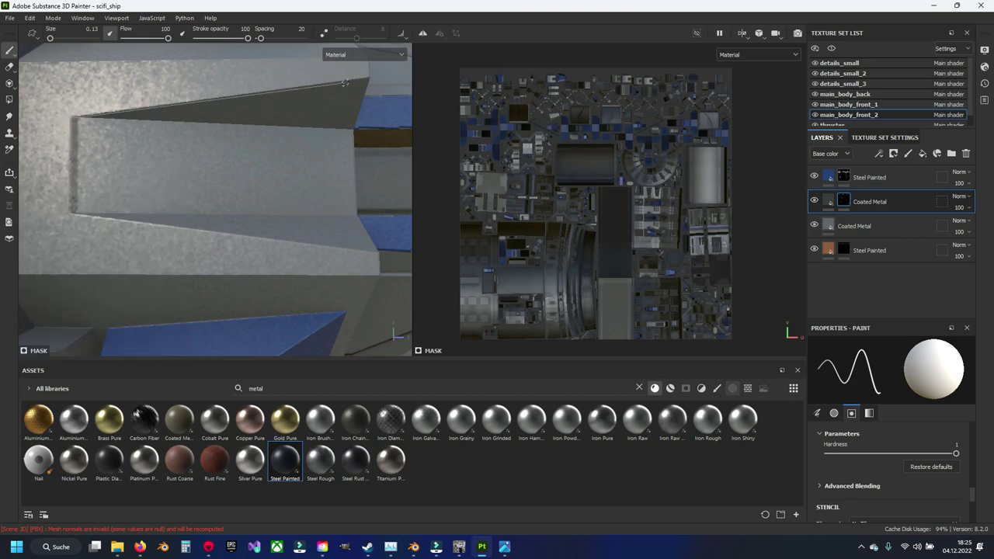
{"action": "left_click", "coordinate": [366, 79], "text": "shift"}
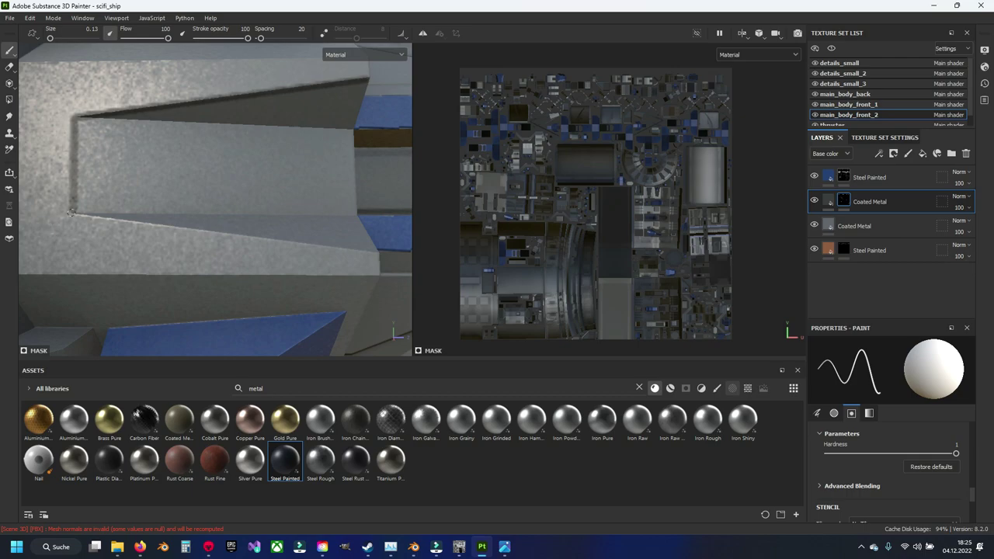
{"action": "left_click", "coordinate": [365, 253], "text": "shift"}
Orbit back toward the wedge panel and enlarge the brush to 0.65.
{"action": "key", "text": "shift"}
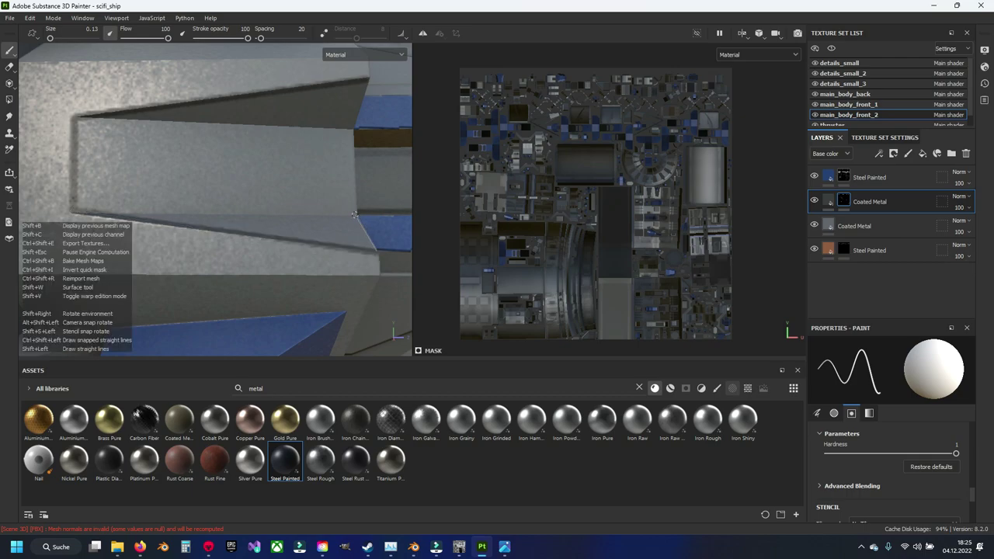
{"action": "mouse_move", "coordinate": [352, 224]}
{"action": "left_mouse_down", "text": "alt"}
{"action": "mouse_move", "coordinate": [189, 210]}
{"action": "mouse_move", "coordinate": [215, 224]}
{"action": "left_mouse_up", "text": "alt"}
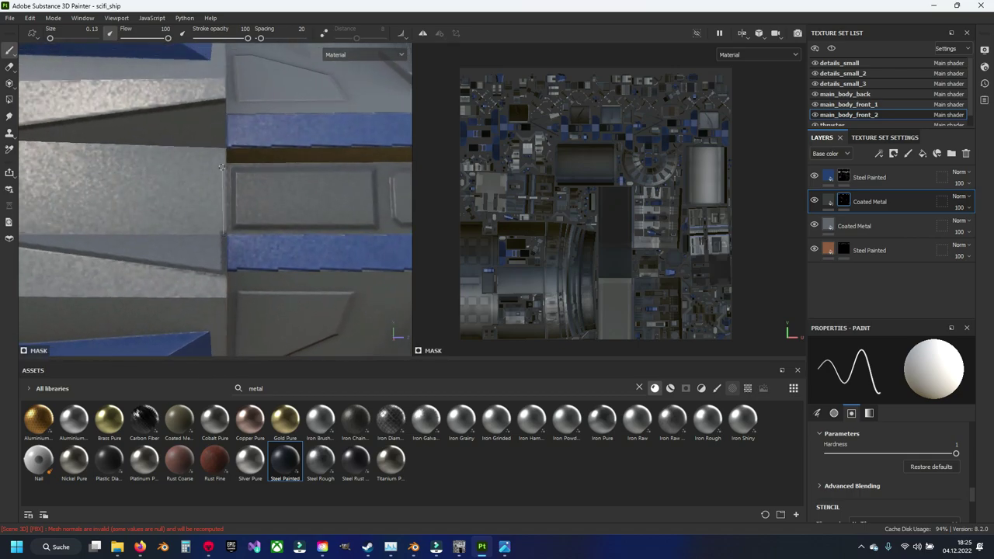
{"action": "key", "text": "shift"}
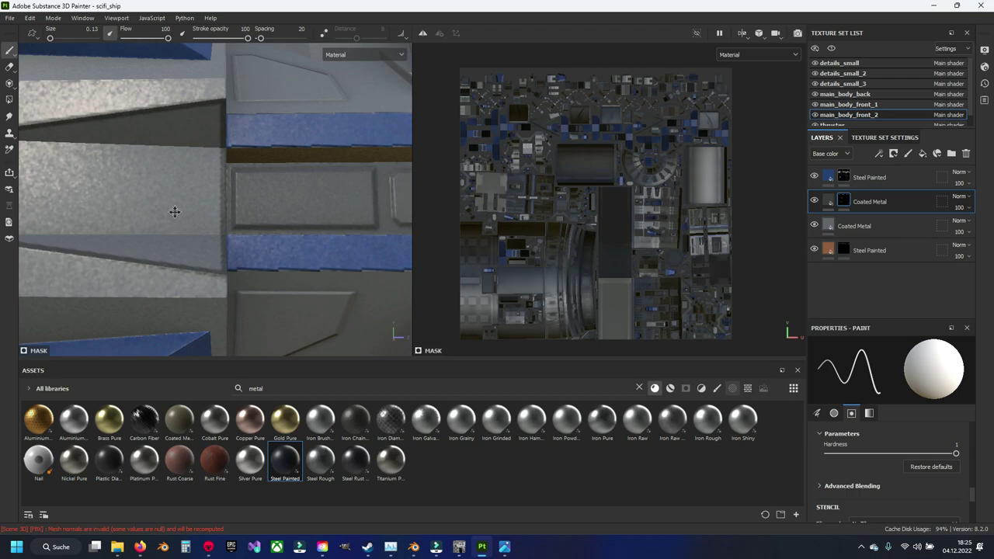
{"action": "left_click_drag", "start_coordinate": [175, 211], "coordinate": [209, 212], "text": "alt"}
{"action": "key", "text": "bracketright"}
{"action": "key", "text": "bracketright"}
{"action": "key", "text": "bracketright"}
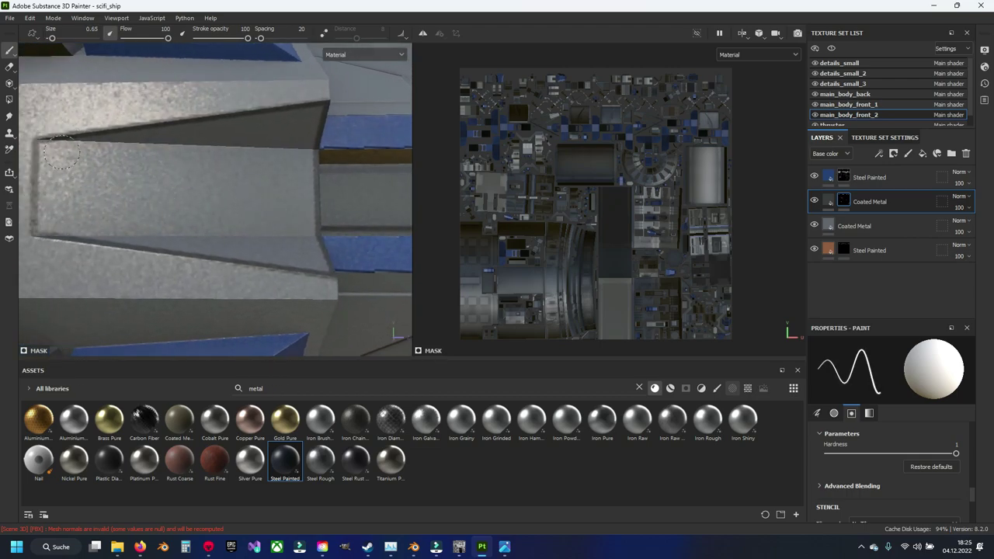
Paint the wedge panel dark end to end, enlarging the brush to 1.03 for the remaining light areas.
{"action": "left_click_drag", "start_coordinate": [60, 153], "coordinate": [310, 117]}
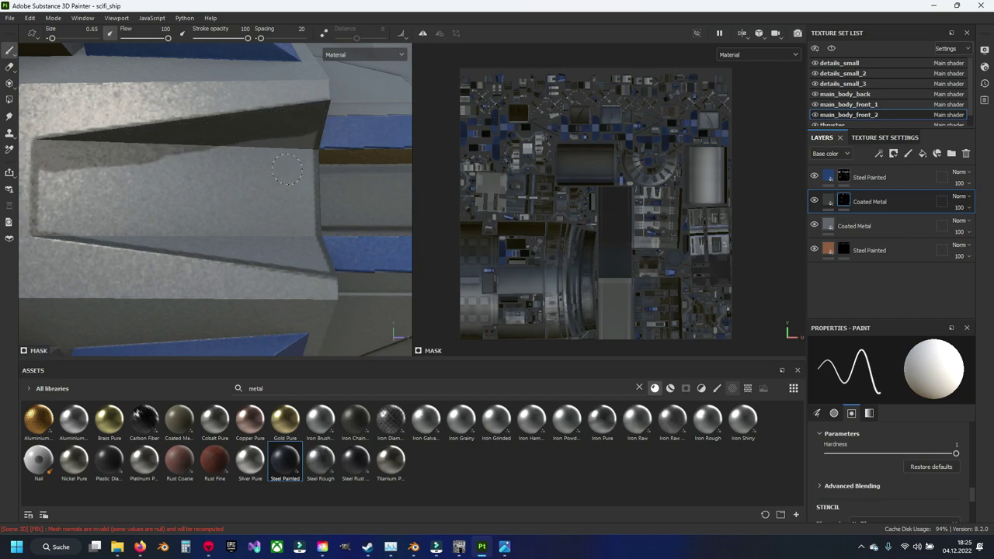
{"action": "mouse_move", "coordinate": [286, 169]}
{"action": "left_mouse_down"}
{"action": "mouse_move", "coordinate": [299, 194]}
{"action": "mouse_move", "coordinate": [286, 233]}
{"action": "mouse_move", "coordinate": [256, 175]}
{"action": "mouse_move", "coordinate": [227, 147]}
{"action": "mouse_move", "coordinate": [85, 186]}
{"action": "mouse_move", "coordinate": [245, 213]}
{"action": "mouse_move", "coordinate": [202, 243]}
{"action": "mouse_move", "coordinate": [49, 177]}
{"action": "mouse_move", "coordinate": [77, 213]}
{"action": "left_mouse_up"}
{"action": "key", "text": "["}
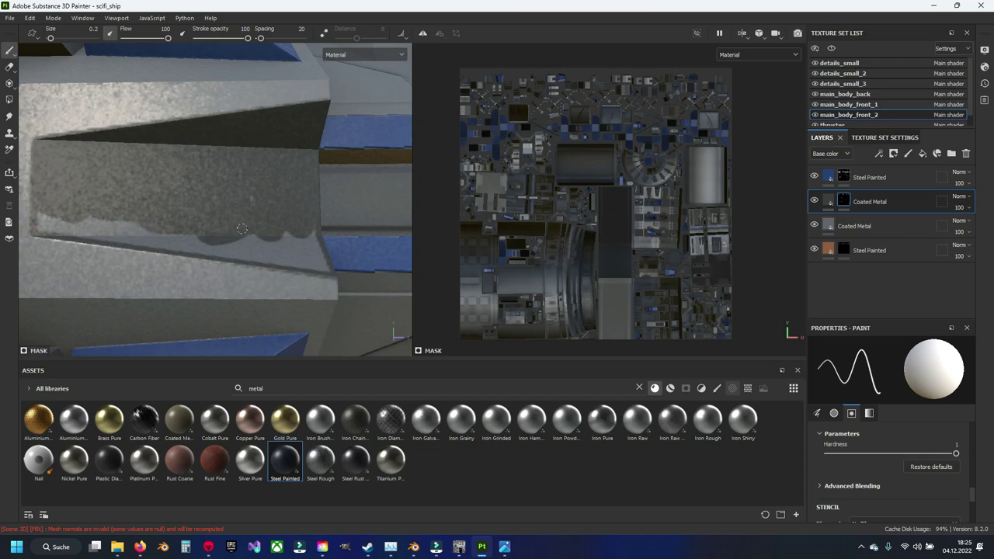
{"action": "left_click_drag", "start_coordinate": [242, 229], "coordinate": [209, 244], "text": "alt"}
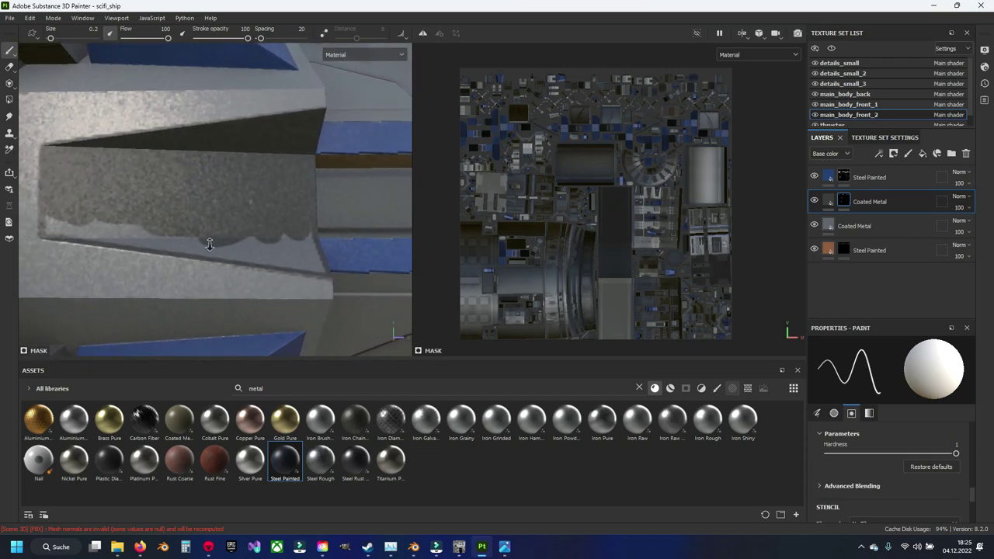
{"action": "left_click_drag", "start_coordinate": [235, 245], "coordinate": [312, 278], "text": "alt"}
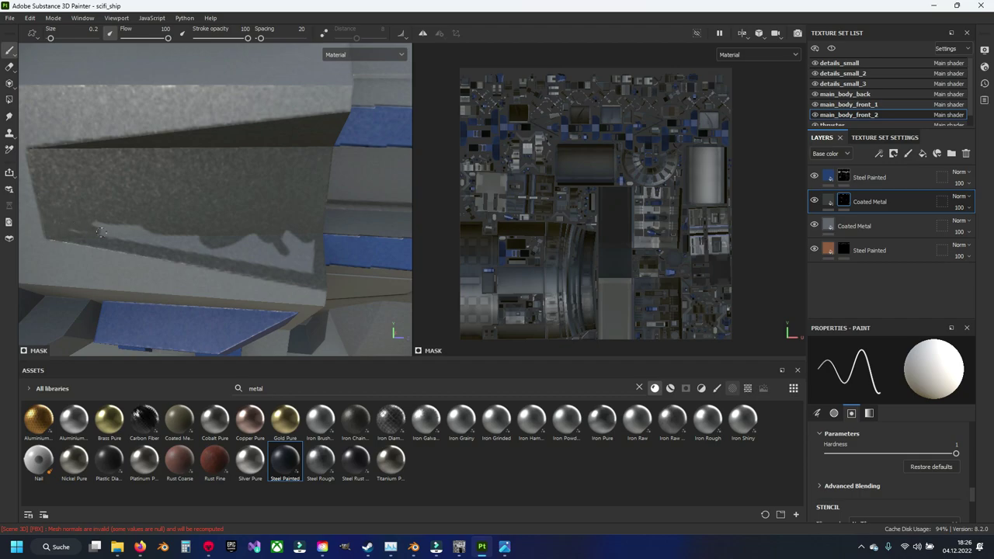
{"action": "right_click_drag", "start_coordinate": [132, 227], "coordinate": [160, 225], "text": "ctrl"}
{"action": "left_click_drag", "start_coordinate": [159, 225], "coordinate": [296, 251]}
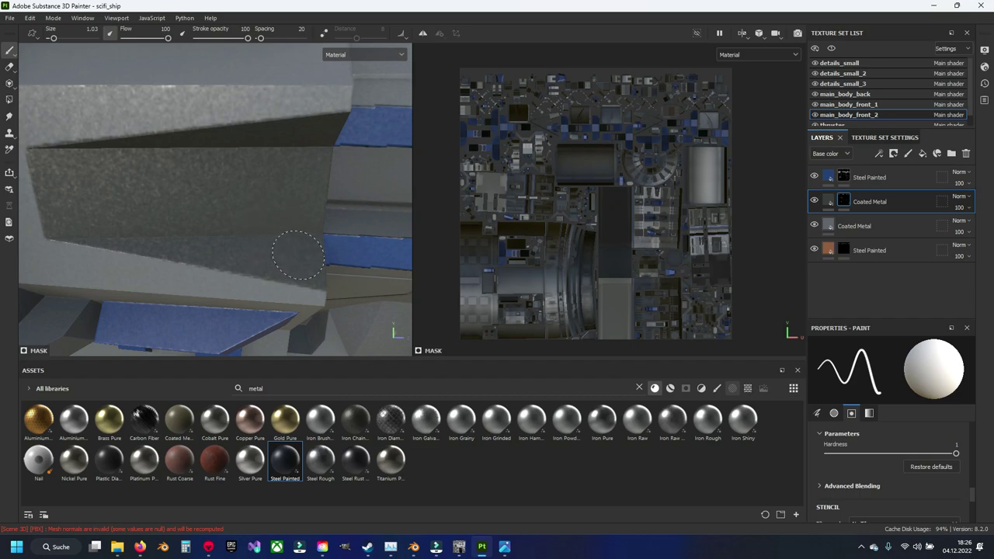
Reframe the hull at an angled view and shrink the brush to a fine size of about 0.18.
{"action": "scroll", "coordinate": [263, 216], "scroll_direction": "down", "scroll_amount": 5}
{"action": "scroll", "coordinate": [263, 216], "scroll_direction": "down", "scroll_amount": 5}
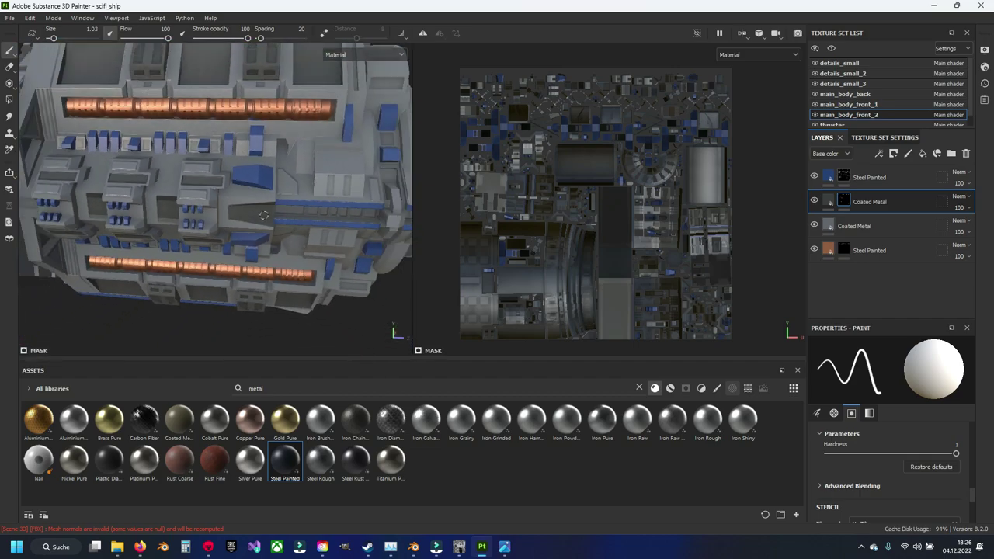
{"action": "mouse_move", "coordinate": [263, 216]}
{"action": "left_mouse_down", "text": "alt"}
{"action": "mouse_move", "coordinate": [126, 223]}
{"action": "mouse_move", "coordinate": [270, 269]}
{"action": "mouse_move", "coordinate": [214, 213]}
{"action": "left_mouse_up", "text": "alt"}
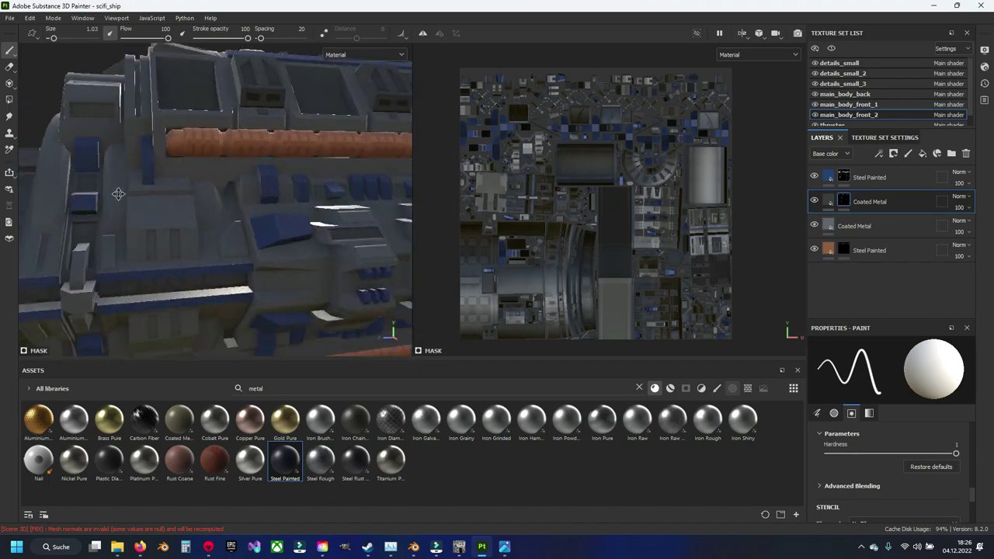
{"action": "key", "text": "bracketleft"}
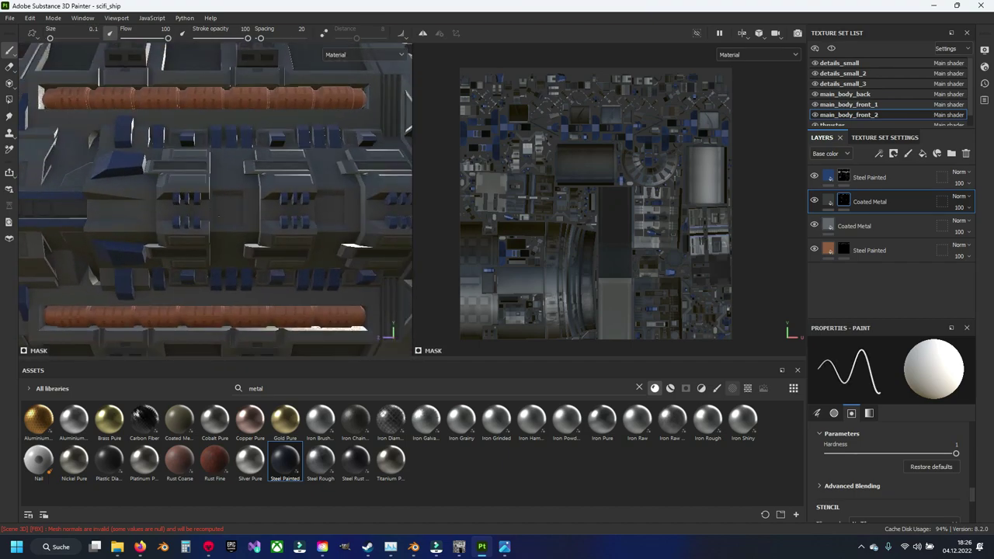
{"action": "key", "text": "bracketleft"}
{"action": "scroll", "coordinate": [224, 218], "scroll_direction": "up", "scroll_amount": 1}
{"action": "scroll", "coordinate": [224, 218], "scroll_direction": "up", "scroll_amount": 2}
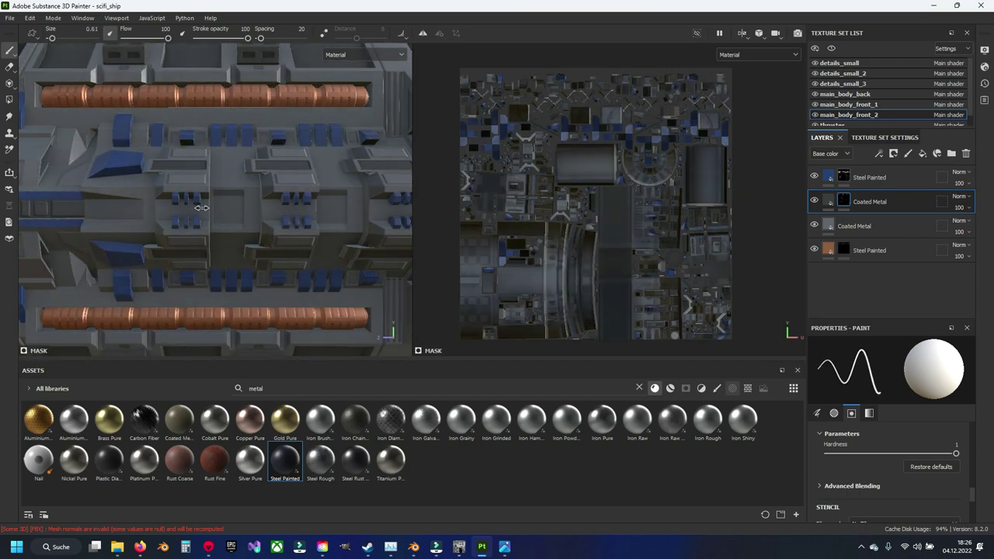
{"action": "scroll", "coordinate": [222, 216], "scroll_direction": "up", "scroll_amount": 2}
{"action": "scroll", "coordinate": [216, 212], "scroll_direction": "up", "scroll_amount": 1}
{"action": "scroll", "coordinate": [210, 208], "scroll_direction": "up", "scroll_amount": 3}
{"action": "scroll", "coordinate": [210, 208], "scroll_direction": "up", "scroll_amount": 2}
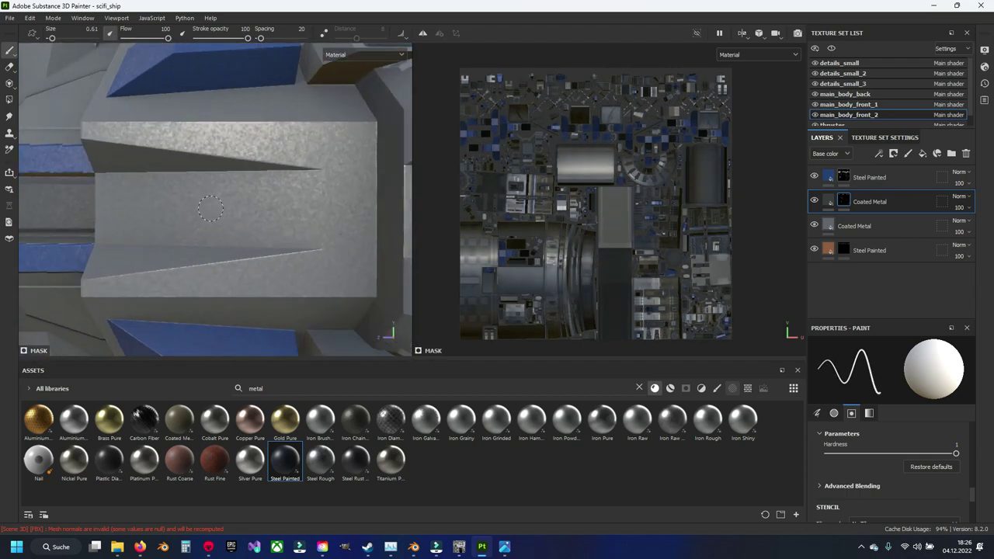
{"action": "mouse_move", "coordinate": [202, 215]}
{"action": "left_mouse_down", "text": "alt"}
{"action": "mouse_move", "coordinate": [163, 167]}
{"action": "mouse_move", "coordinate": [174, 175]}
{"action": "left_mouse_up", "text": "alt"}
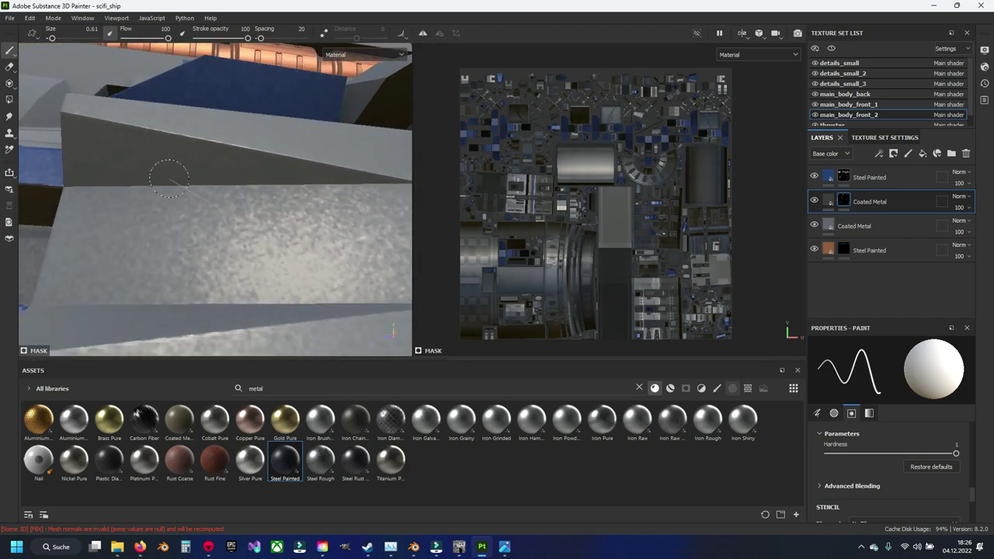
{"action": "right_click_drag", "start_coordinate": [169, 179], "coordinate": [172, 181], "text": "ctrl"}
Draw a straight dark line along the wedge panel's top edge, then paint along its vertical edge.
{"action": "left_click_drag", "start_coordinate": [385, 185], "coordinate": [360, 189], "text": "alt"}
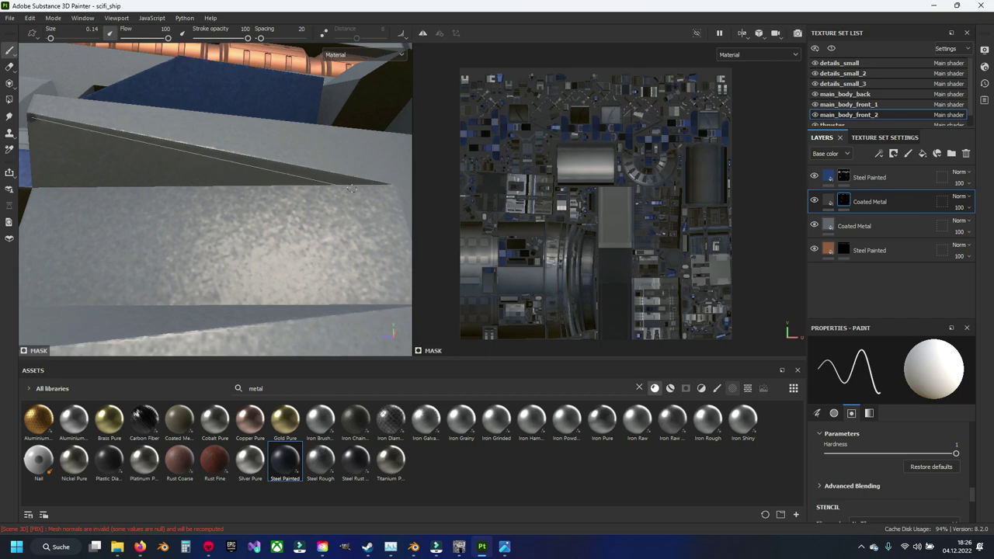
{"action": "left_click", "coordinate": [388, 185], "text": "shift"}
{"action": "key", "text": "ctrl+z"}
{"action": "left_click", "coordinate": [29, 117], "text": "shift"}
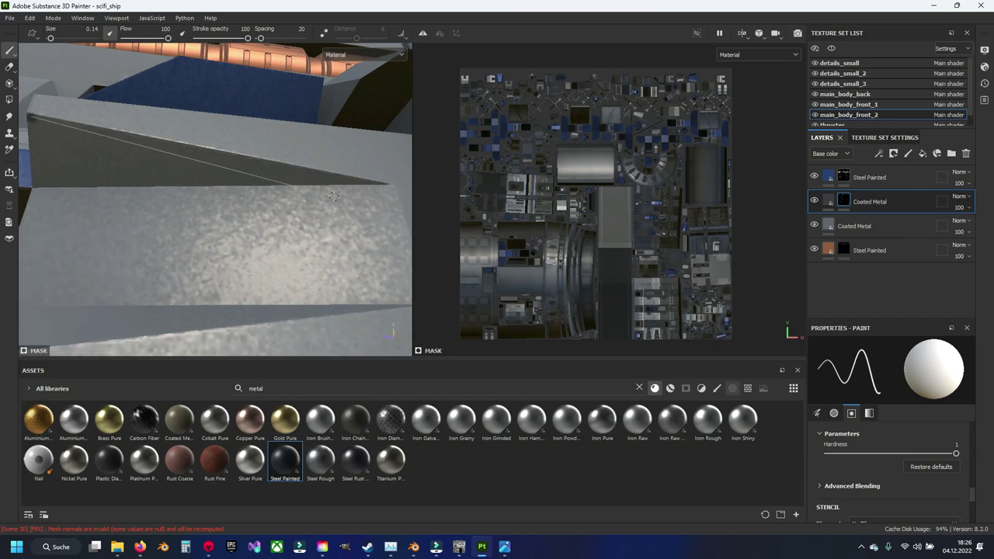
{"action": "middle_click_drag", "start_coordinate": [342, 231], "coordinate": [325, 218]}
{"action": "scroll", "coordinate": [326, 218], "scroll_direction": "down", "scroll_amount": 2}
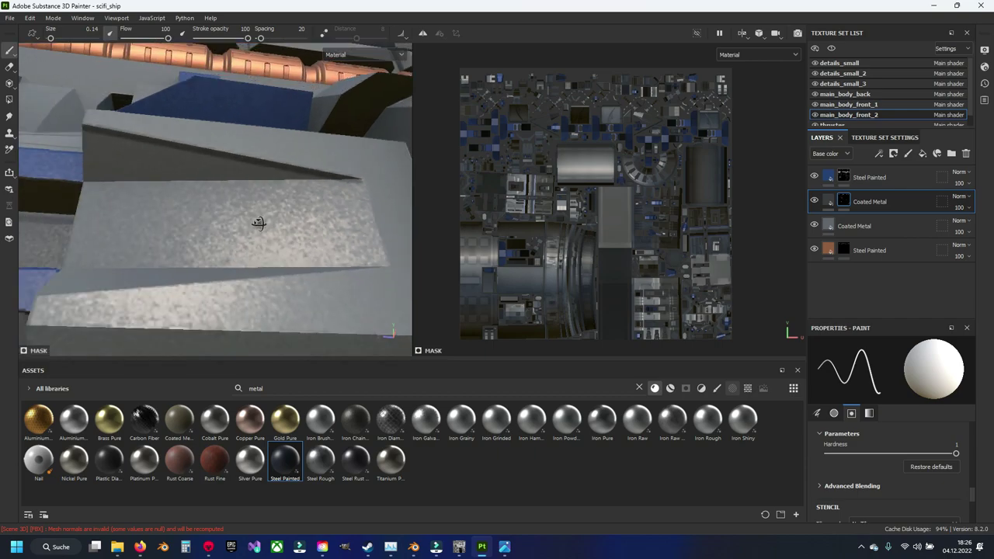
{"action": "scroll", "coordinate": [341, 220], "scroll_direction": "down", "scroll_amount": 2}
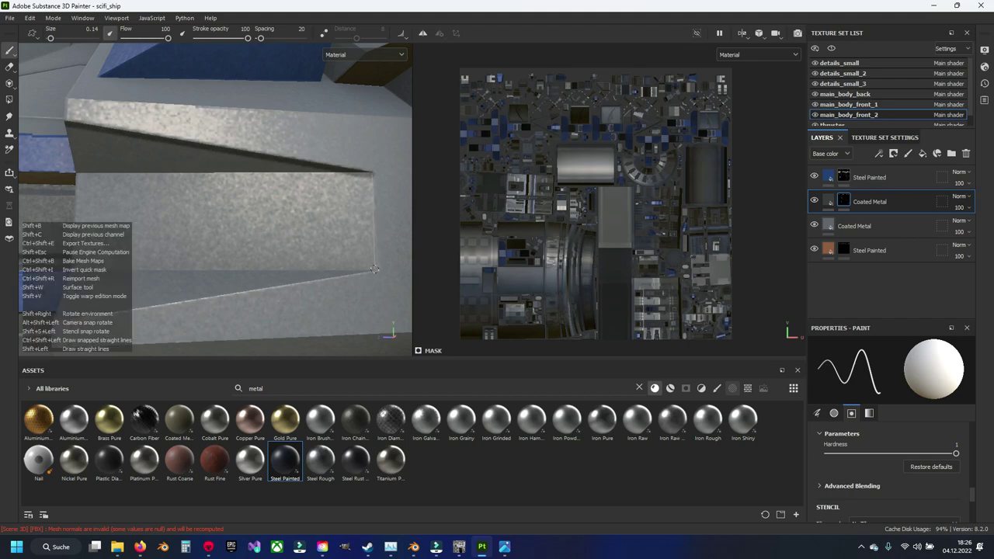
{"action": "left_click_drag", "start_coordinate": [375, 269], "coordinate": [273, 277], "text": "alt"}
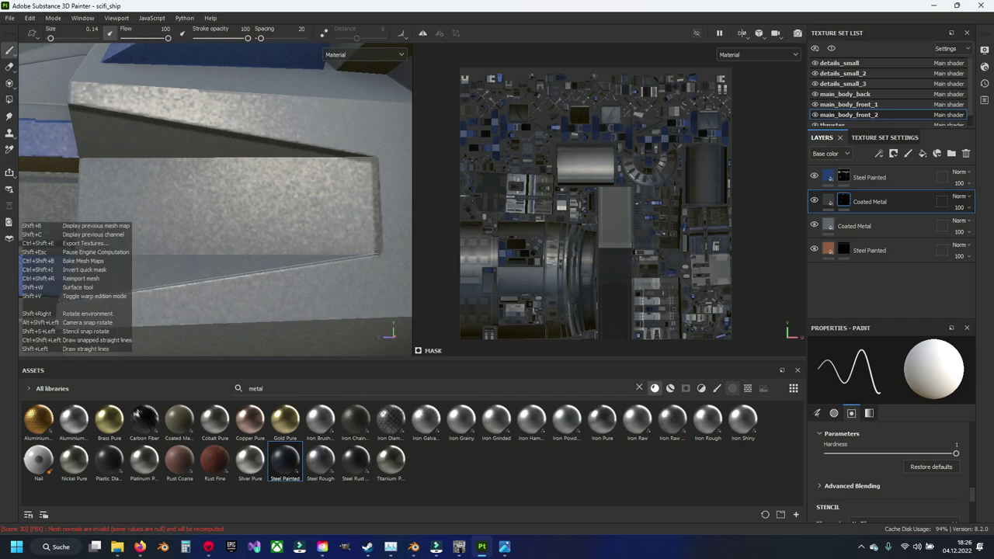
{"action": "left_click_drag", "start_coordinate": [77, 285], "coordinate": [220, 304], "text": "alt"}
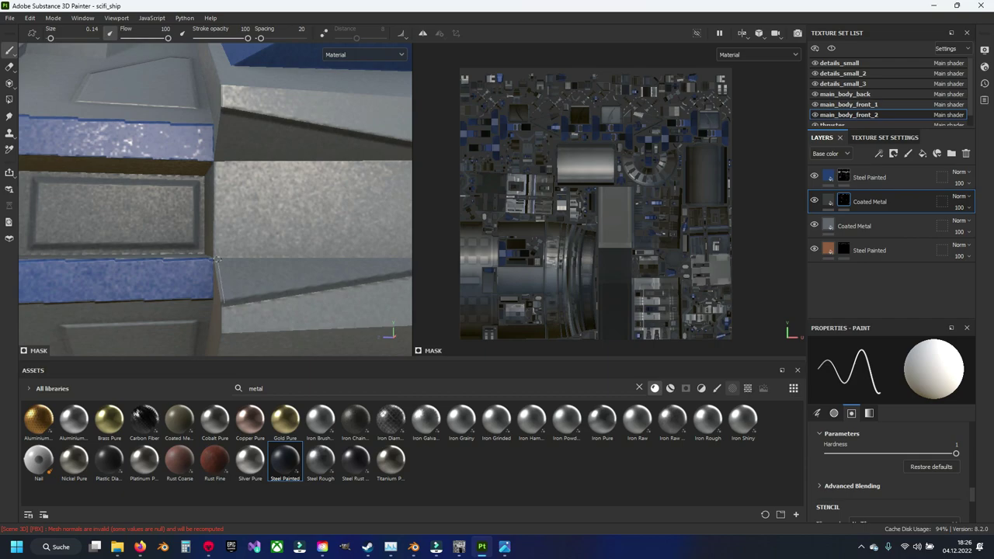
{"action": "left_click", "coordinate": [218, 160], "text": "shift"}
Raise the brush to 0.3 and darken the wedge panel's upper, right and bottom edges.
{"action": "mouse_move", "coordinate": [231, 224]}
{"action": "left_mouse_down", "text": "alt"}
{"action": "mouse_move", "coordinate": [178, 218]}
{"action": "mouse_move", "coordinate": [208, 246]}
{"action": "left_mouse_up", "text": "alt"}
{"action": "key", "text": "bracketright"}
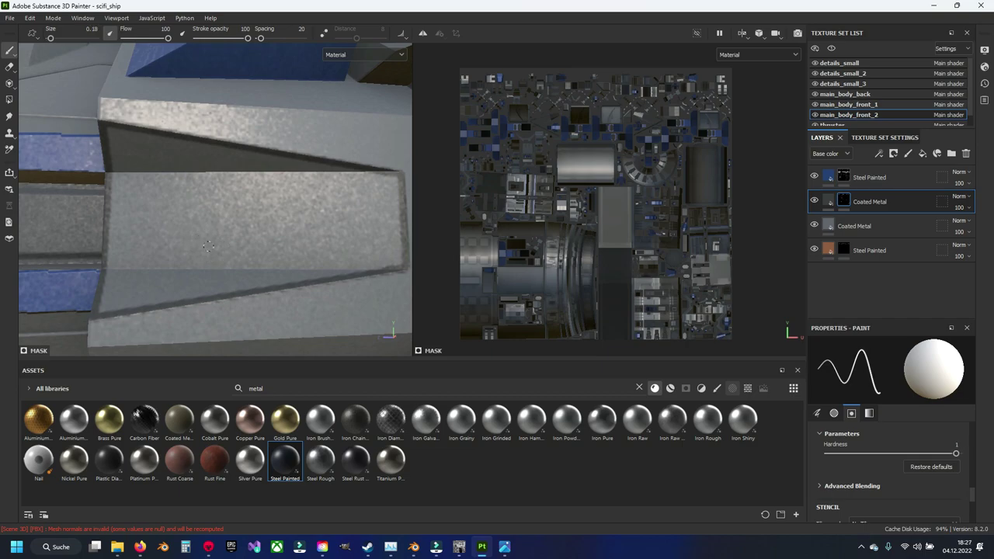
{"action": "left_click_drag", "start_coordinate": [388, 183], "coordinate": [176, 150]}
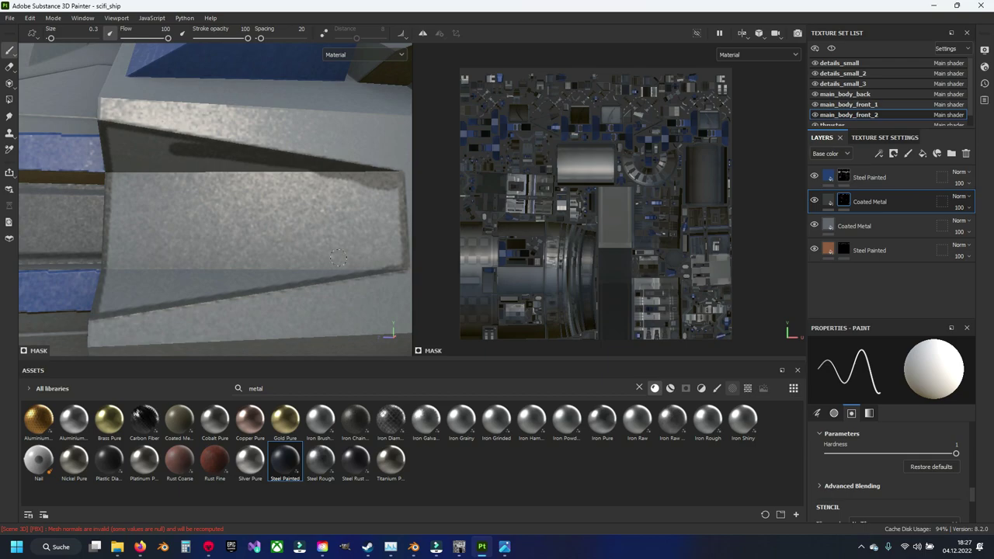
{"action": "left_click_drag", "start_coordinate": [387, 197], "coordinate": [390, 209]}
{"action": "mouse_move", "coordinate": [403, 184]}
{"action": "left_mouse_down"}
{"action": "mouse_move", "coordinate": [396, 264]}
{"action": "mouse_move", "coordinate": [179, 293]}
{"action": "left_mouse_up"}
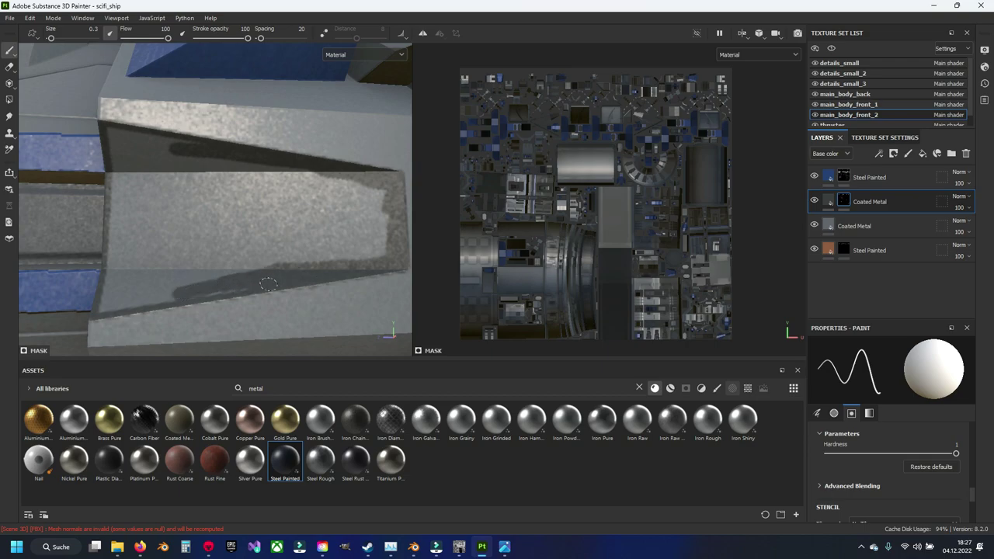
{"action": "middle_click_drag", "start_coordinate": [268, 284], "coordinate": [283, 279]}
{"action": "mouse_move", "coordinate": [169, 296]}
{"action": "left_mouse_down"}
{"action": "mouse_move", "coordinate": [123, 300]}
{"action": "mouse_move", "coordinate": [219, 282]}
{"action": "left_mouse_up"}
Paint up the left edge and along the upper edge, then fill the light interior dark.
{"action": "mouse_move", "coordinate": [130, 297]}
{"action": "left_mouse_down"}
{"action": "mouse_move", "coordinate": [127, 131]}
{"action": "mouse_move", "coordinate": [212, 142]}
{"action": "left_mouse_up"}
{"action": "mouse_move", "coordinate": [292, 159]}
{"action": "left_mouse_down"}
{"action": "mouse_move", "coordinate": [186, 154]}
{"action": "mouse_move", "coordinate": [173, 142]}
{"action": "mouse_move", "coordinate": [315, 169]}
{"action": "mouse_move", "coordinate": [152, 175]}
{"action": "mouse_move", "coordinate": [190, 178]}
{"action": "left_mouse_up"}
{"action": "right_click_drag", "start_coordinate": [190, 179], "coordinate": [219, 207], "text": "ctrl"}
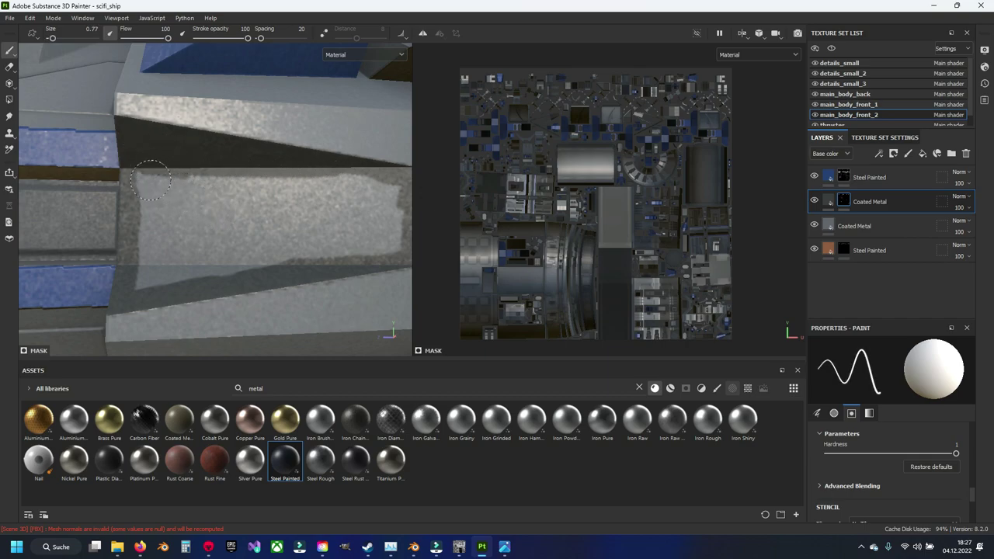
{"action": "mouse_move", "coordinate": [150, 180]}
{"action": "left_mouse_down"}
{"action": "mouse_move", "coordinate": [384, 195]}
{"action": "mouse_move", "coordinate": [346, 239]}
{"action": "mouse_move", "coordinate": [163, 235]}
{"action": "mouse_move", "coordinate": [365, 213]}
{"action": "mouse_move", "coordinate": [307, 265]}
{"action": "mouse_move", "coordinate": [155, 272]}
{"action": "mouse_move", "coordinate": [201, 256]}
{"action": "mouse_move", "coordinate": [189, 249]}
{"action": "left_mouse_up"}
Shrink the brush and draw thin straight dark lines around the square panel's four edges.
{"action": "scroll", "coordinate": [200, 256], "scroll_direction": "down", "scroll_amount": 5}
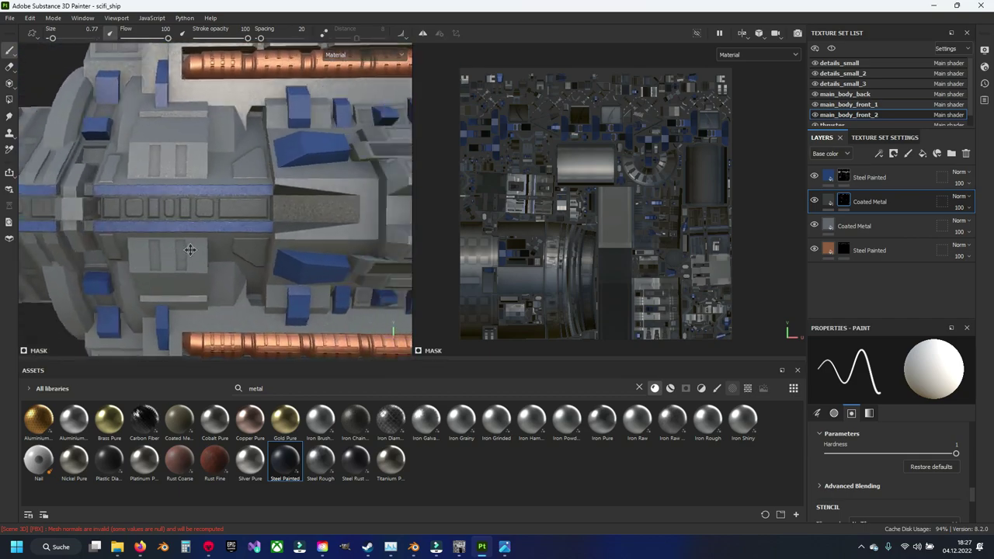
{"action": "scroll", "coordinate": [189, 249], "scroll_direction": "up", "scroll_amount": 3}
{"action": "scroll", "coordinate": [189, 249], "scroll_direction": "up", "scroll_amount": 3}
{"action": "scroll", "coordinate": [190, 249], "scroll_direction": "up", "scroll_amount": 3}
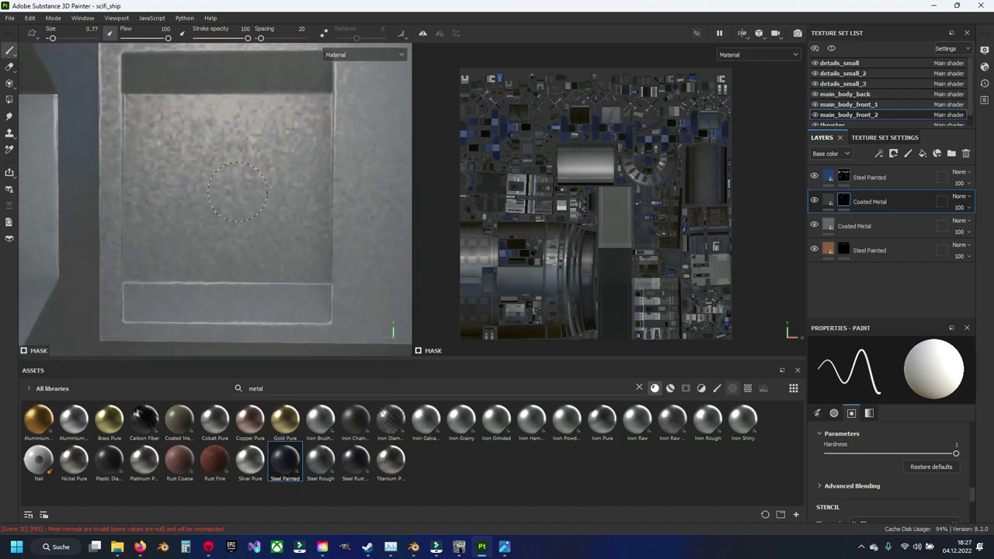
{"action": "key", "text": "bracketleft"}
{"action": "key", "text": "bracketleft"}
{"action": "key", "text": "bracketleft"}
{"action": "middle_click_drag", "start_coordinate": [237, 191], "coordinate": [233, 194], "text": "alt"}
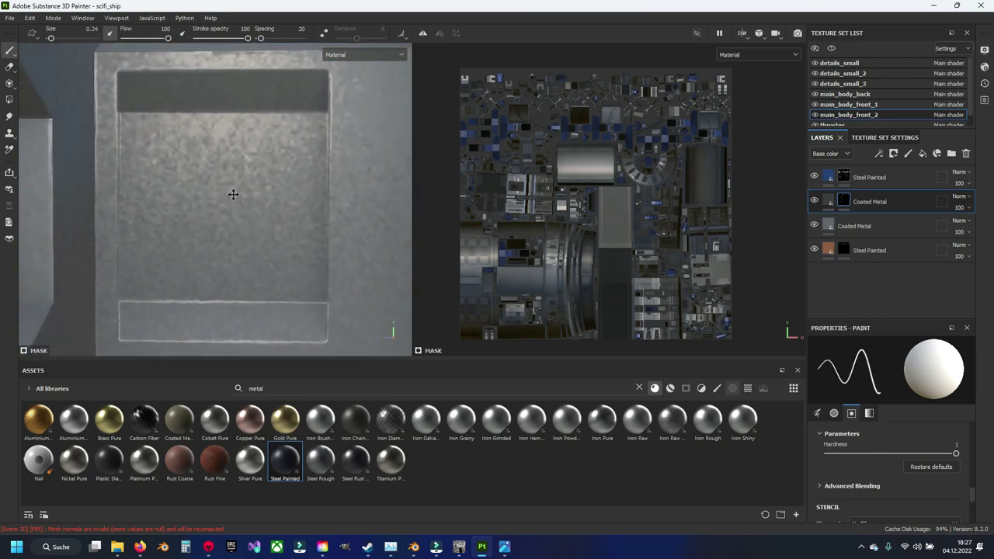
{"action": "left_click", "coordinate": [125, 78]}
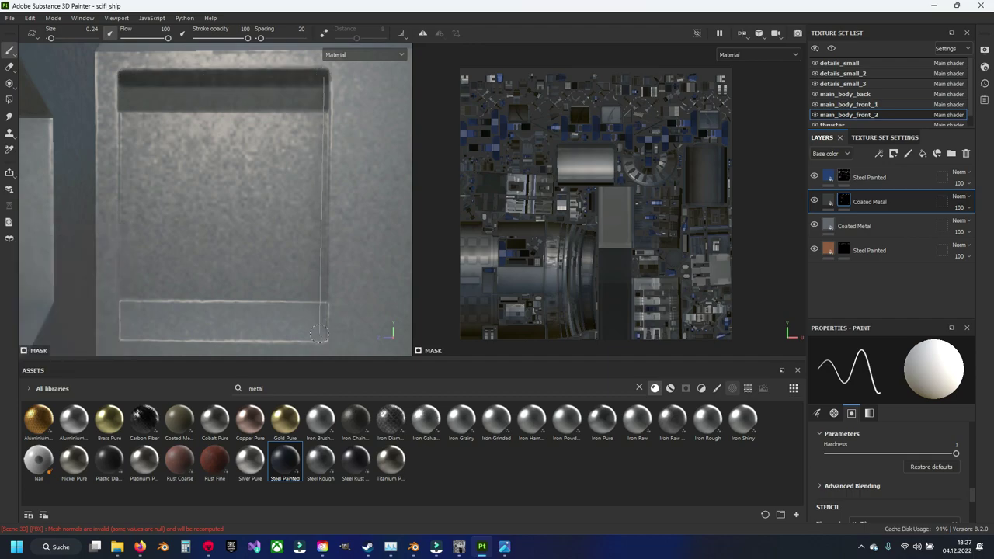
{"action": "left_click", "coordinate": [323, 335], "text": "shift"}
{"action": "left_click", "coordinate": [128, 335], "text": "shift"}
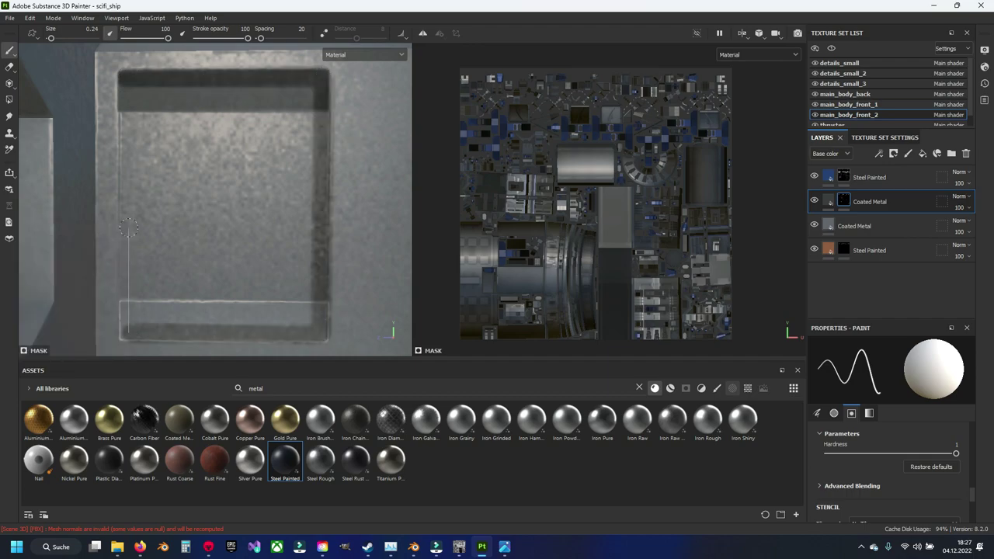
{"action": "left_click", "coordinate": [127, 79], "text": "shift"}
{"action": "mouse_move", "coordinate": [126, 78]}
{"action": "left_mouse_down"}
{"action": "mouse_move", "coordinate": [315, 89]}
{"action": "mouse_move", "coordinate": [297, 325]}
{"action": "mouse_move", "coordinate": [140, 323]}
{"action": "mouse_move", "coordinate": [142, 136]}
{"action": "mouse_move", "coordinate": [233, 113]}
{"action": "mouse_move", "coordinate": [219, 115]}
{"action": "mouse_move", "coordinate": [268, 129]}
{"action": "mouse_move", "coordinate": [283, 206]}
{"action": "mouse_move", "coordinate": [203, 294]}
{"action": "mouse_move", "coordinate": [167, 140]}
{"action": "mouse_move", "coordinate": [233, 226]}
{"action": "left_mouse_up"}
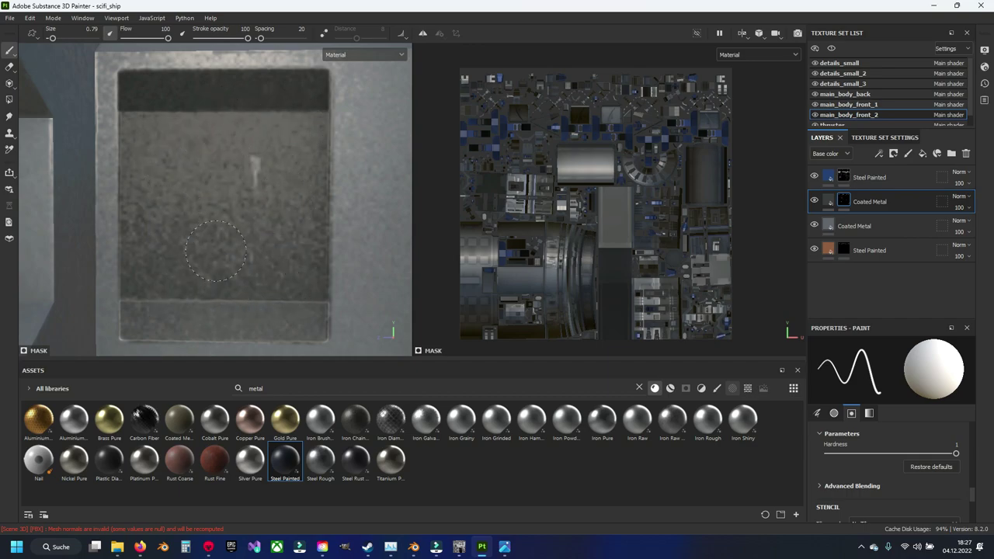
Retrace the square panel's top, right, left and bottom edges with a smaller brush.
{"action": "scroll", "coordinate": [205, 214], "scroll_direction": "down", "scroll_amount": 2}
{"action": "scroll", "coordinate": [205, 213], "scroll_direction": "down", "scroll_amount": 3}
{"action": "scroll", "coordinate": [205, 213], "scroll_direction": "down", "scroll_amount": 2}
{"action": "scroll", "coordinate": [204, 212], "scroll_direction": "up", "scroll_amount": 3}
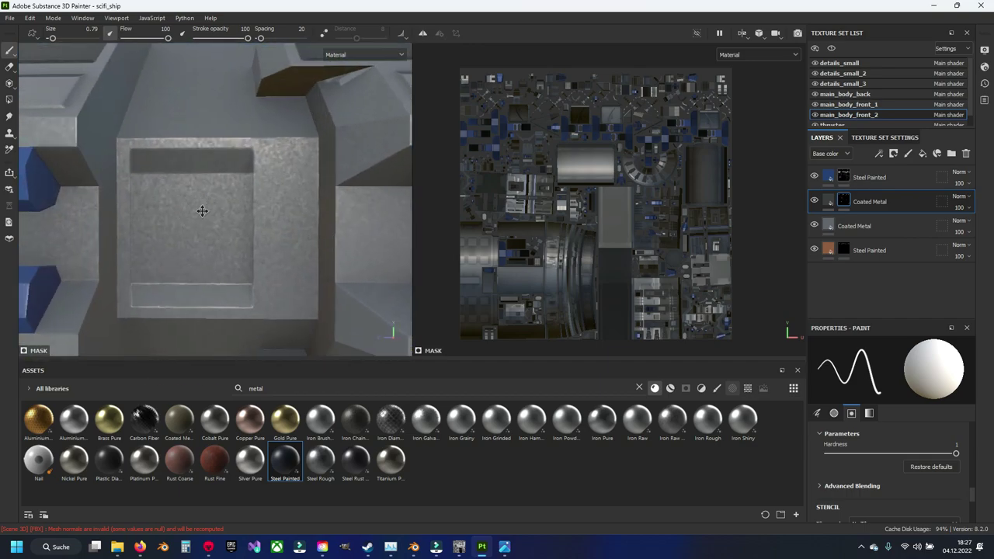
{"action": "scroll", "coordinate": [204, 212], "scroll_direction": "up", "scroll_amount": 2}
{"action": "scroll", "coordinate": [215, 215], "scroll_direction": "up", "scroll_amount": 2}
{"action": "scroll", "coordinate": [217, 187], "scroll_direction": "up", "scroll_amount": 1}
{"action": "right_click_drag", "start_coordinate": [218, 186], "coordinate": [179, 187], "text": "ctrl"}
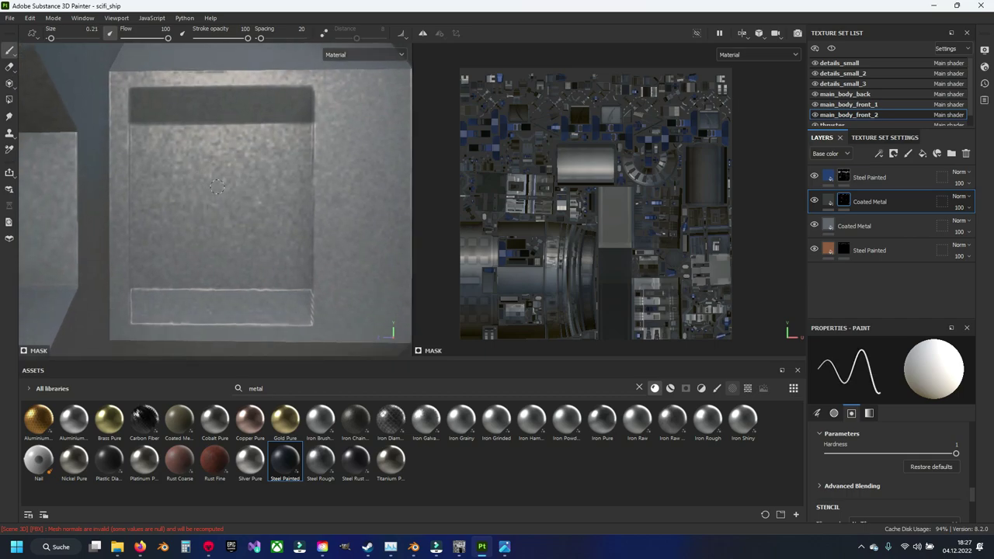
{"action": "left_click_drag", "start_coordinate": [134, 91], "coordinate": [313, 321]}
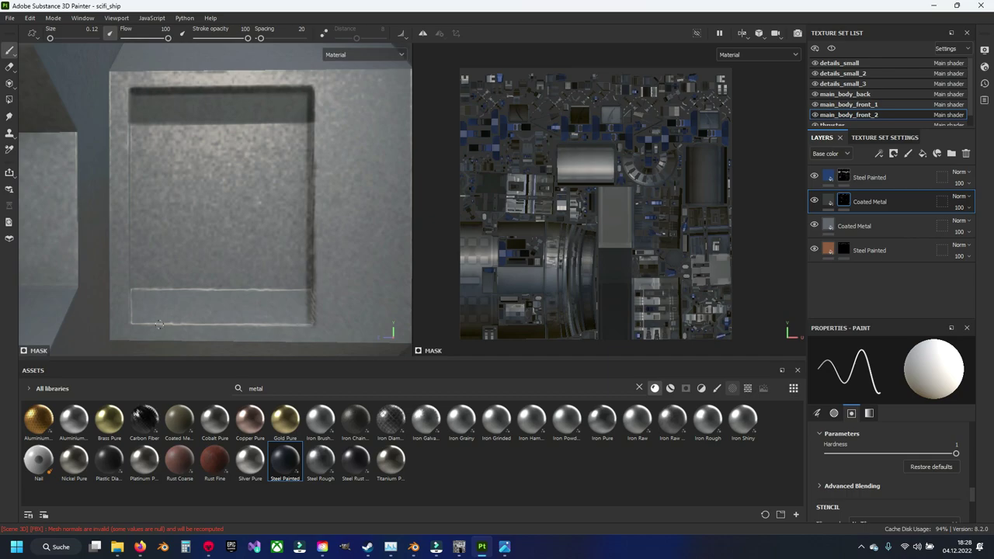
{"action": "left_click_drag", "start_coordinate": [136, 322], "coordinate": [133, 91]}
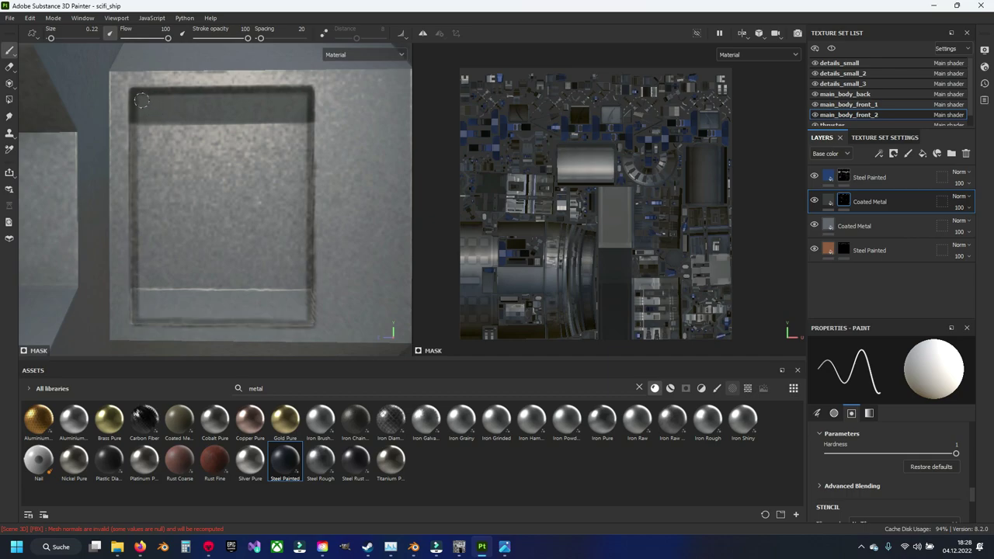
{"action": "mouse_move", "coordinate": [141, 100]}
{"action": "left_mouse_down"}
{"action": "mouse_move", "coordinate": [225, 323]}
{"action": "mouse_move", "coordinate": [140, 320]}
{"action": "mouse_move", "coordinate": [141, 106]}
{"action": "left_mouse_up"}
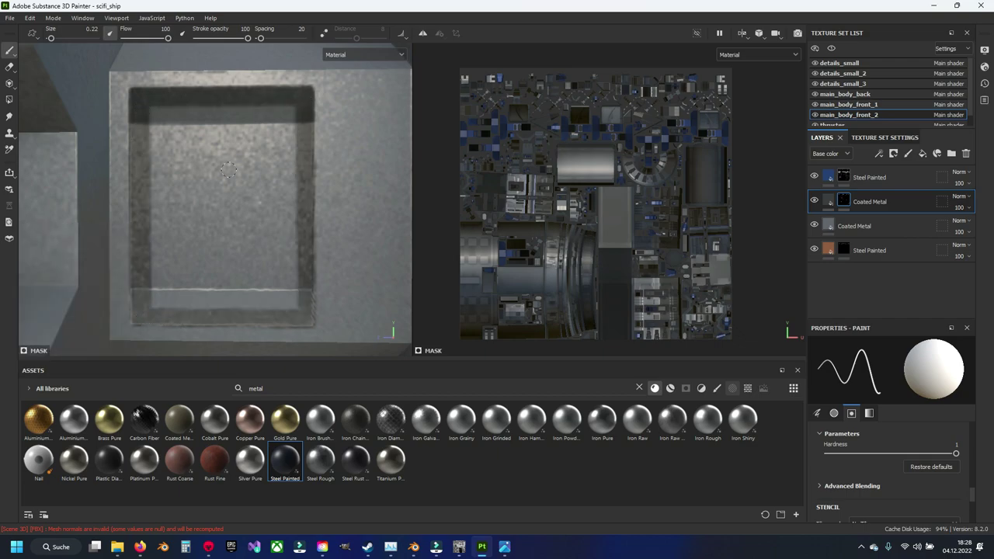
Enlarge the brush to 0.66 and paint the square panel's interior dark coated metal.
{"action": "right_click_drag", "start_coordinate": [228, 170], "coordinate": [256, 170], "text": "ctrl"}
{"action": "mouse_move", "coordinate": [163, 120]}
{"action": "left_mouse_down"}
{"action": "mouse_move", "coordinate": [280, 121]}
{"action": "mouse_move", "coordinate": [280, 268]}
{"action": "mouse_move", "coordinate": [198, 291]}
{"action": "mouse_move", "coordinate": [166, 168]}
{"action": "mouse_move", "coordinate": [253, 218]}
{"action": "mouse_move", "coordinate": [194, 280]}
{"action": "mouse_move", "coordinate": [222, 233]}
{"action": "mouse_move", "coordinate": [177, 233]}
{"action": "mouse_move", "coordinate": [240, 239]}
{"action": "mouse_move", "coordinate": [241, 246]}
{"action": "mouse_move", "coordinate": [190, 201]}
{"action": "left_mouse_up"}
{"action": "scroll", "coordinate": [236, 241], "scroll_direction": "down", "scroll_amount": 3}
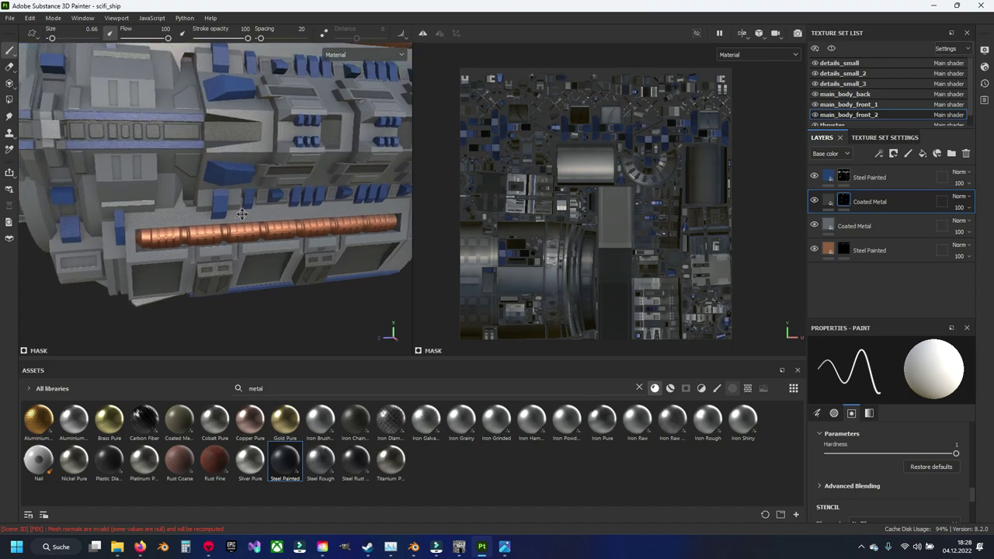
Zoom in, rotate the lighting, and outline the left slot with thin straight lines.
{"action": "scroll", "coordinate": [190, 200], "scroll_direction": "up", "scroll_amount": 1}
{"action": "scroll", "coordinate": [202, 198], "scroll_direction": "up", "scroll_amount": 2}
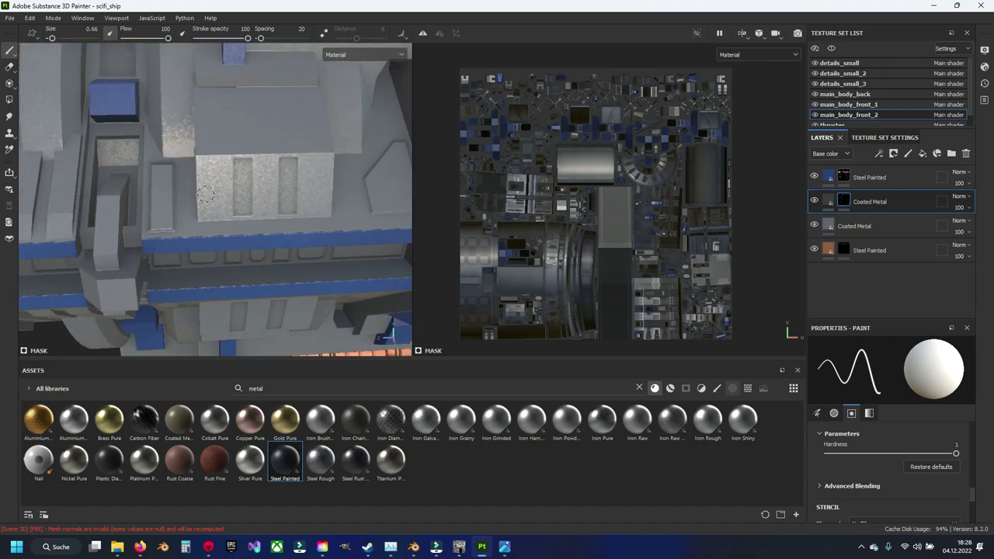
{"action": "scroll", "coordinate": [267, 195], "scroll_direction": "up", "scroll_amount": 1}
{"action": "scroll", "coordinate": [287, 203], "scroll_direction": "up", "scroll_amount": 1}
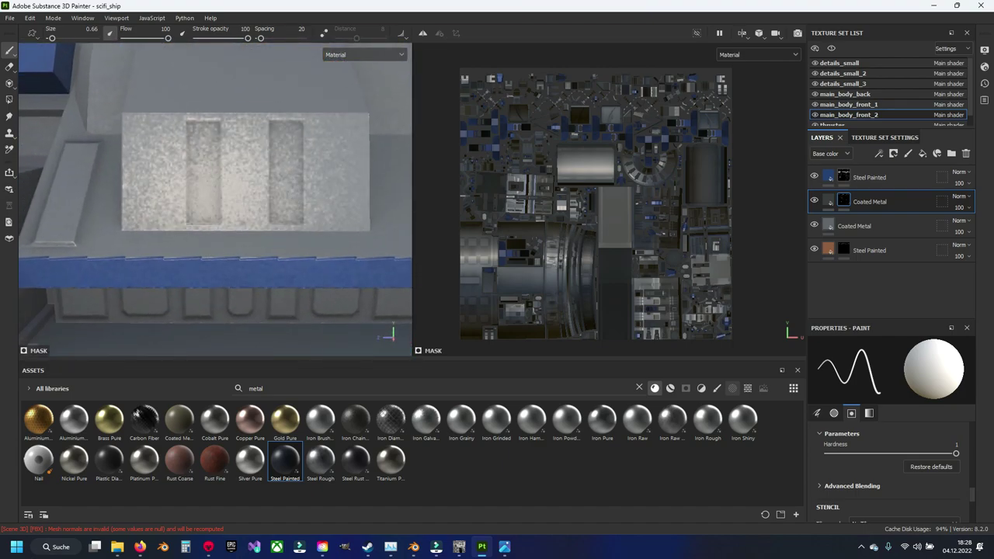
{"action": "right_click_drag", "start_coordinate": [231, 170], "coordinate": [213, 170], "text": "shift"}
{"action": "scroll", "coordinate": [211, 159], "scroll_direction": "up", "scroll_amount": 1}
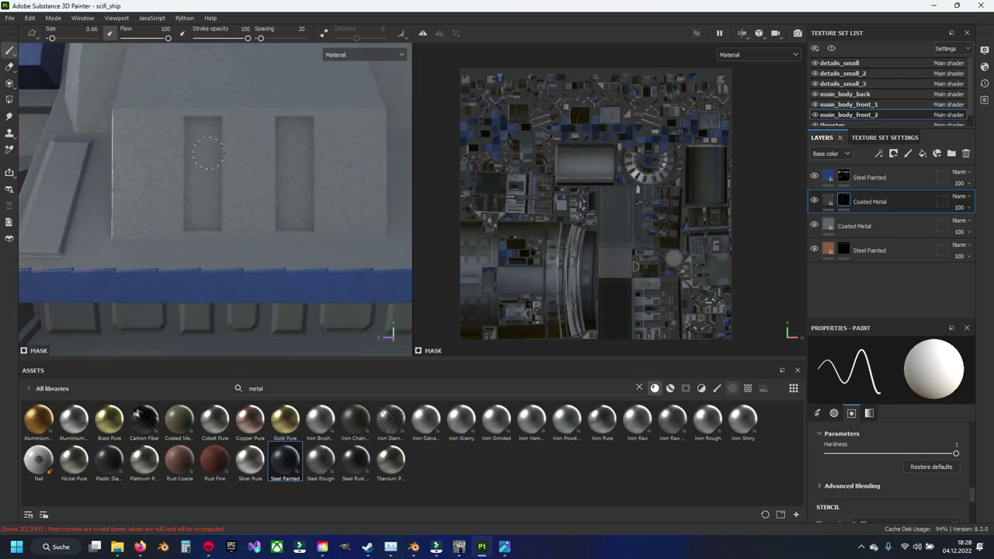
{"action": "right_click_drag", "start_coordinate": [208, 153], "coordinate": [186, 153], "text": "ctrl"}
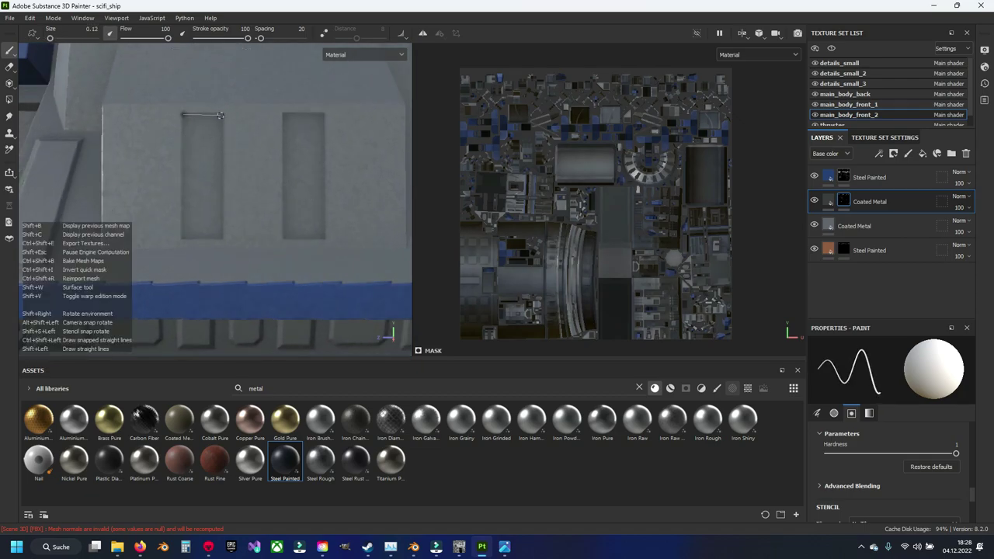
{"action": "left_click", "coordinate": [220, 115], "text": "shift"}
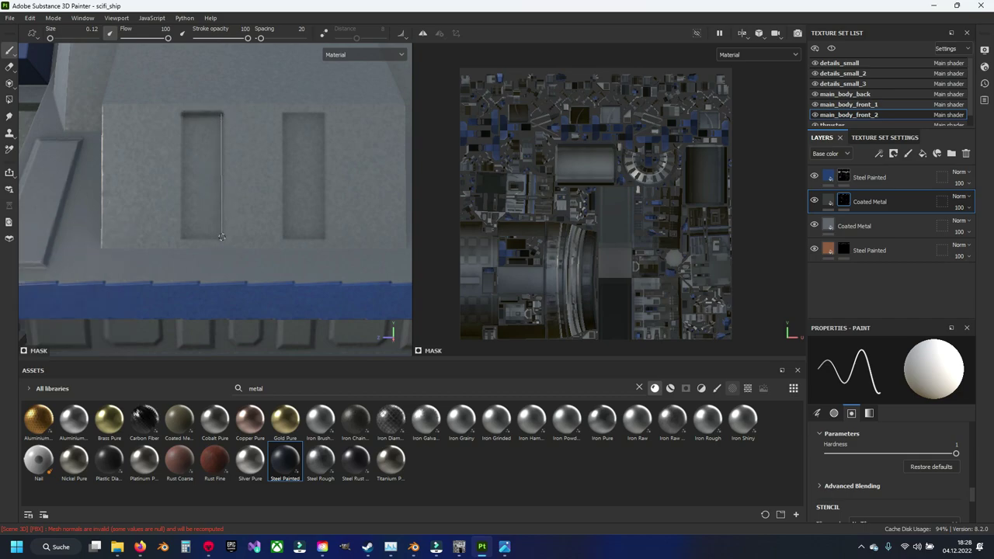
{"action": "left_click", "coordinate": [223, 236], "text": "shift"}
{"action": "left_click", "coordinate": [184, 237], "text": "shift"}
{"action": "left_click", "coordinate": [183, 115], "text": "shift"}
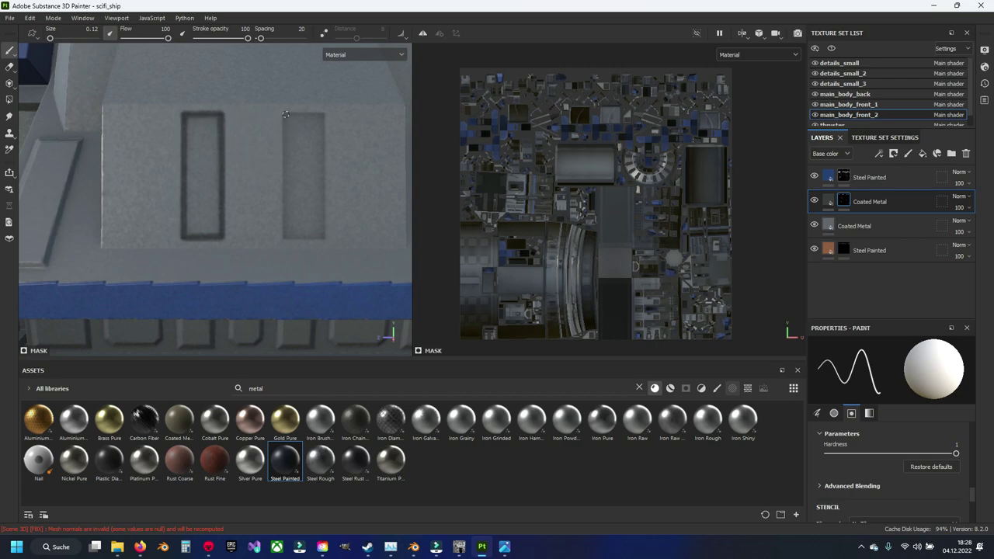
Outline the right slot's top, right, bottom and left edges with straight lines.
{"action": "left_click", "coordinate": [324, 114], "text": "shift"}
{"action": "left_click", "coordinate": [324, 239], "text": "shift"}
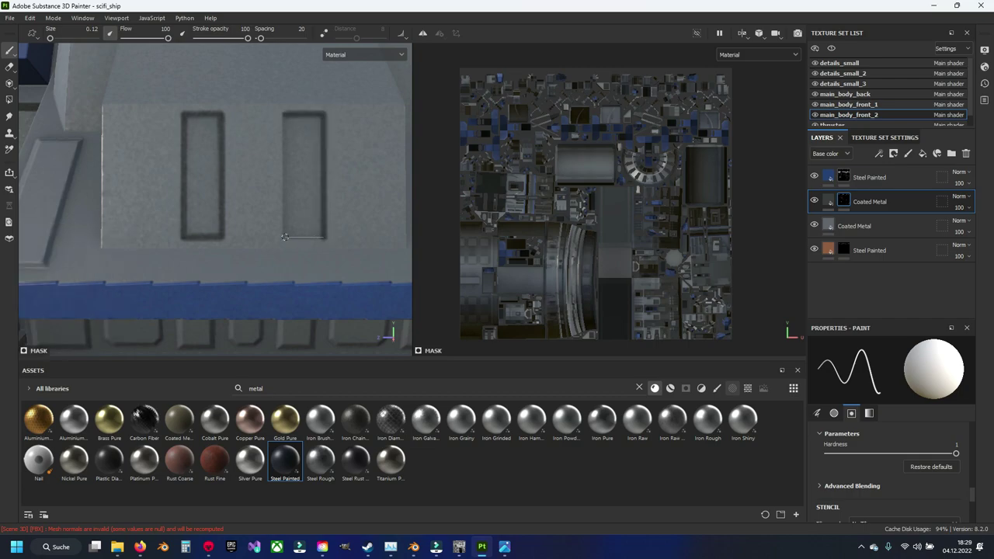
{"action": "left_click", "coordinate": [284, 237], "text": "shift"}
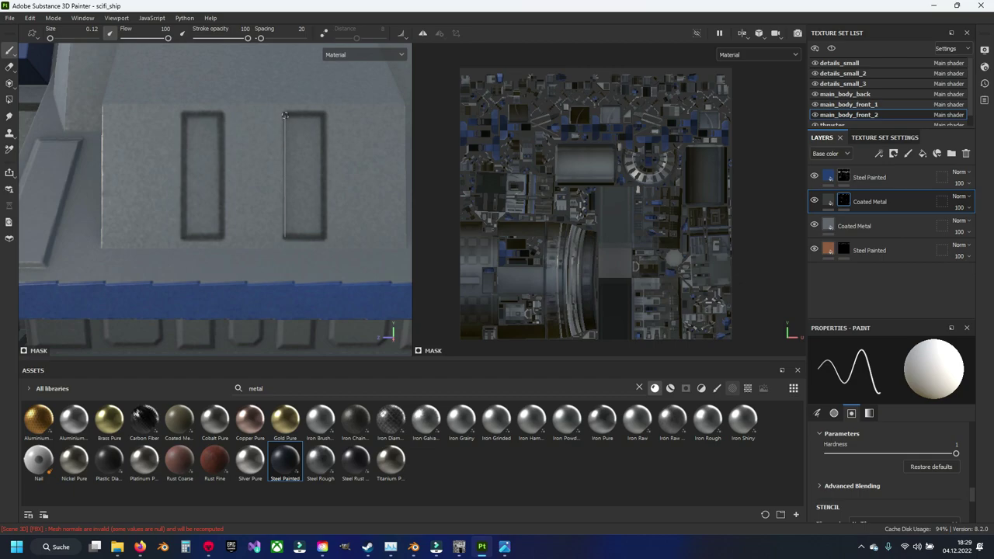
{"action": "left_click", "coordinate": [284, 115], "text": "shift"}
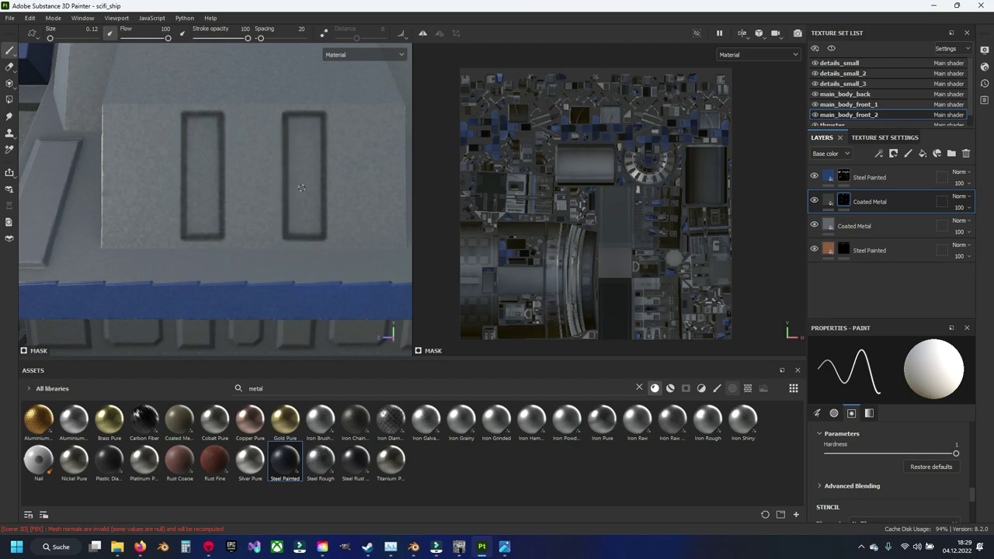
Enlarge the brush to 0.26 and fill the right slot and most of the left slot dark.
{"action": "right_click_drag", "start_coordinate": [301, 187], "coordinate": [302, 187], "text": "ctrl"}
{"action": "left_click_drag", "start_coordinate": [291, 122], "coordinate": [310, 119]}
{"action": "left_click_drag", "start_coordinate": [291, 231], "coordinate": [317, 130]}
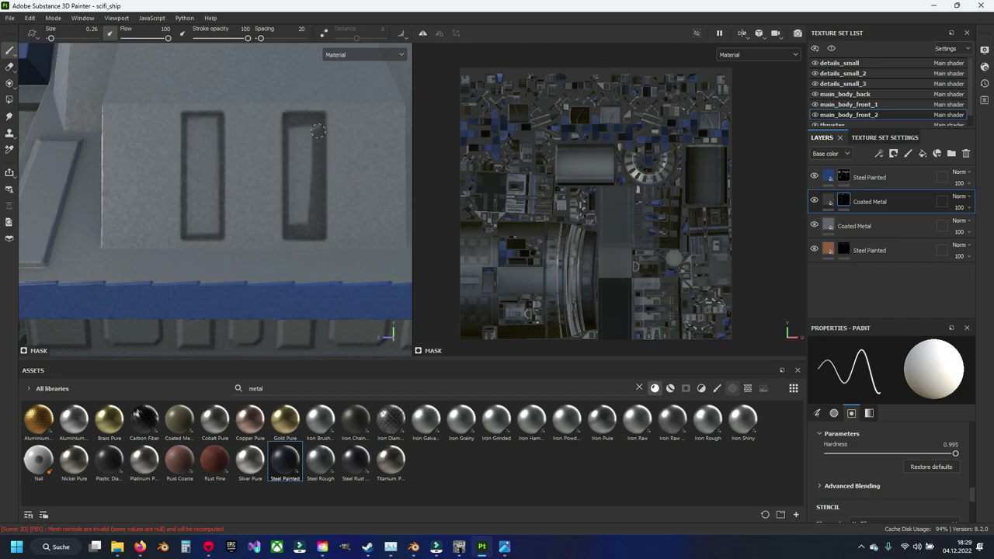
{"action": "mouse_move", "coordinate": [286, 242]}
{"action": "left_mouse_down"}
{"action": "mouse_move", "coordinate": [294, 129]}
{"action": "mouse_move", "coordinate": [306, 200]}
{"action": "mouse_move", "coordinate": [307, 151]}
{"action": "left_mouse_up"}
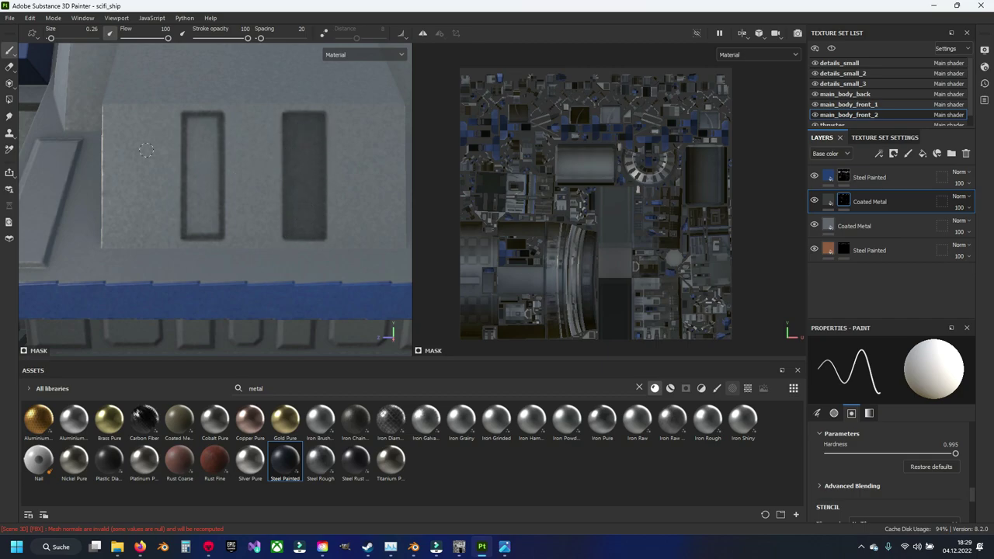
{"action": "mouse_move", "coordinate": [193, 121]}
{"action": "left_mouse_down"}
{"action": "mouse_move", "coordinate": [216, 129]}
{"action": "mouse_move", "coordinate": [214, 227]}
{"action": "left_mouse_up"}
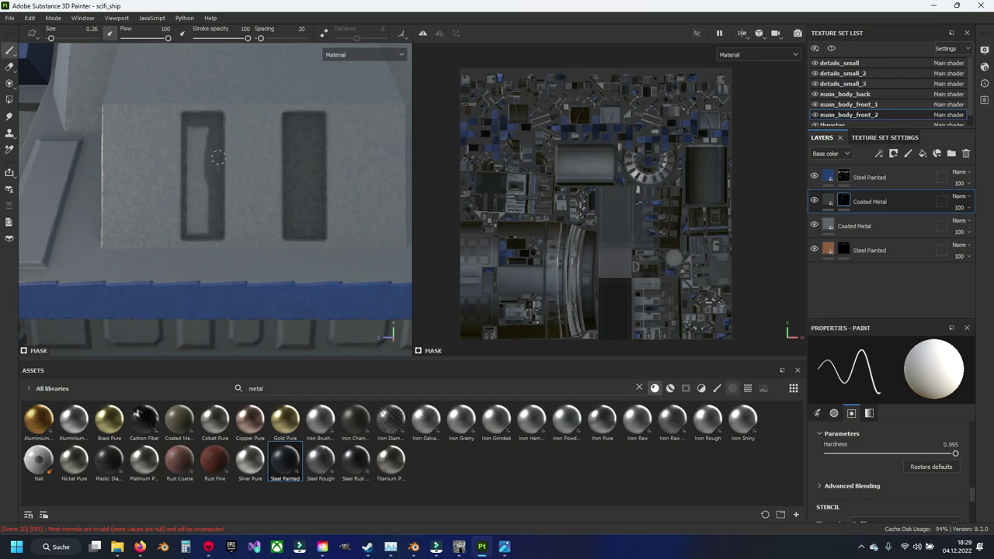
{"action": "left_click_drag", "start_coordinate": [189, 135], "coordinate": [194, 235]}
{"action": "mouse_move", "coordinate": [190, 130]}
{"action": "left_mouse_down"}
{"action": "mouse_move", "coordinate": [203, 230]}
{"action": "mouse_move", "coordinate": [200, 140]}
{"action": "left_mouse_up"}
Center the next panel and draw straight lines along the left slot's right, bottom and left edges.
{"action": "scroll", "coordinate": [197, 224], "scroll_direction": "down", "scroll_amount": 3}
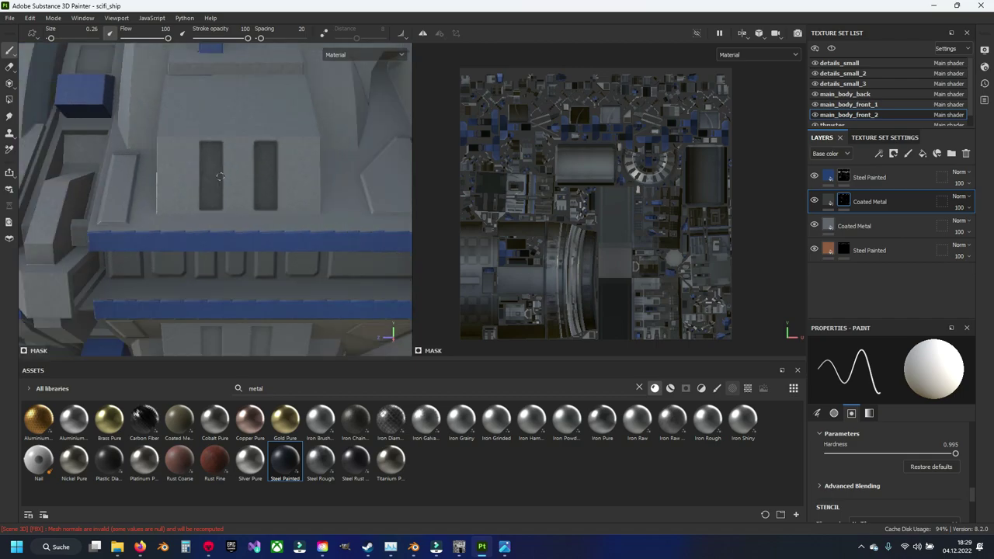
{"action": "scroll", "coordinate": [200, 218], "scroll_direction": "down", "scroll_amount": 3}
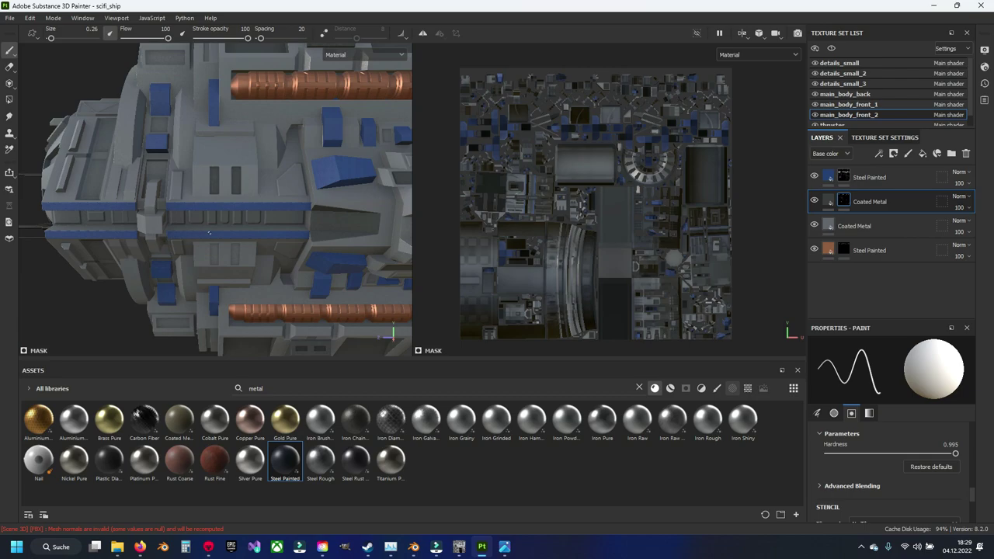
{"action": "scroll", "coordinate": [209, 232], "scroll_direction": "up", "scroll_amount": 1}
{"action": "scroll", "coordinate": [214, 225], "scroll_direction": "up", "scroll_amount": 1}
{"action": "scroll", "coordinate": [221, 217], "scroll_direction": "up", "scroll_amount": 3}
{"action": "scroll", "coordinate": [230, 210], "scroll_direction": "up", "scroll_amount": 3}
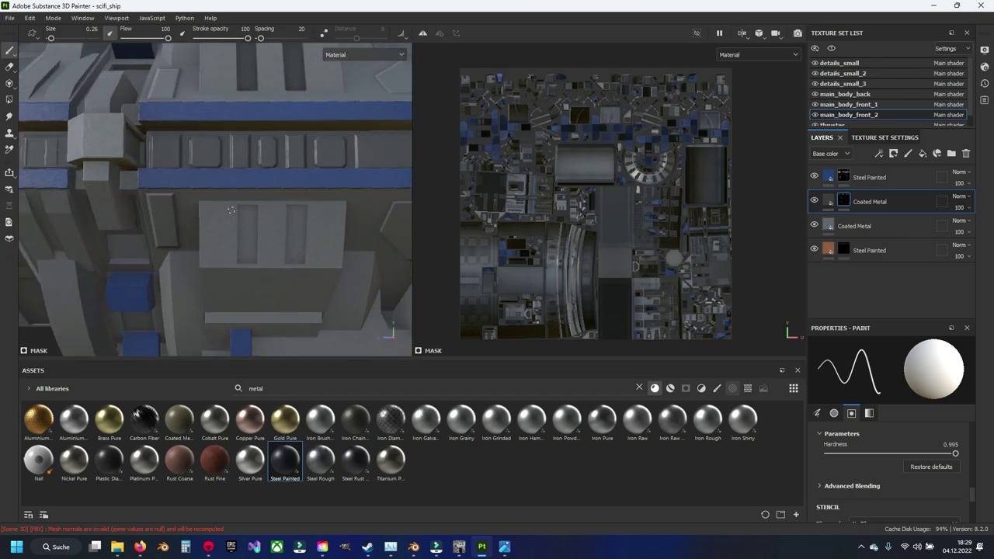
{"action": "scroll", "coordinate": [230, 210], "scroll_direction": "up", "scroll_amount": 2}
{"action": "scroll", "coordinate": [231, 207], "scroll_direction": "up", "scroll_amount": 1}
{"action": "scroll", "coordinate": [232, 205], "scroll_direction": "up", "scroll_amount": 2}
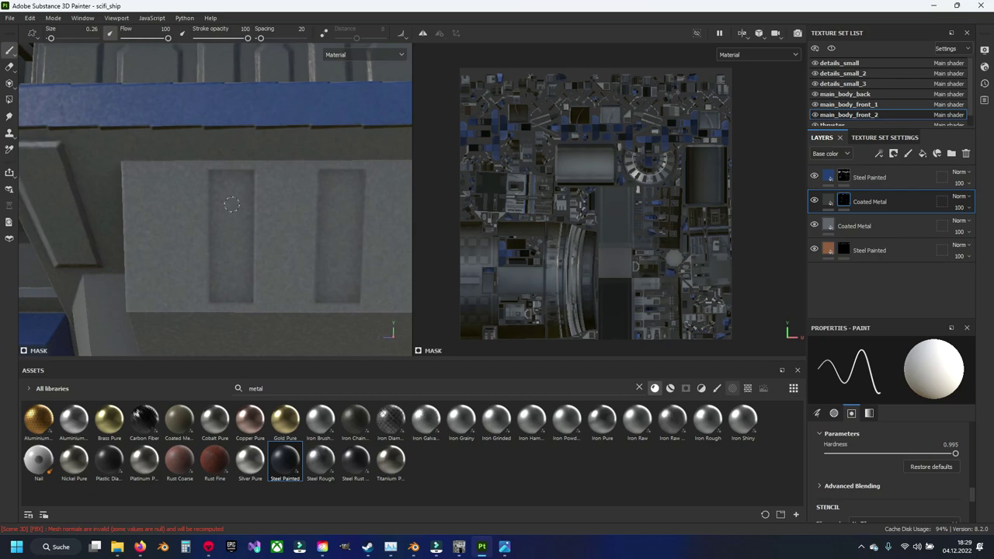
{"action": "middle_click_drag", "start_coordinate": [232, 205], "coordinate": [190, 183], "text": "alt"}
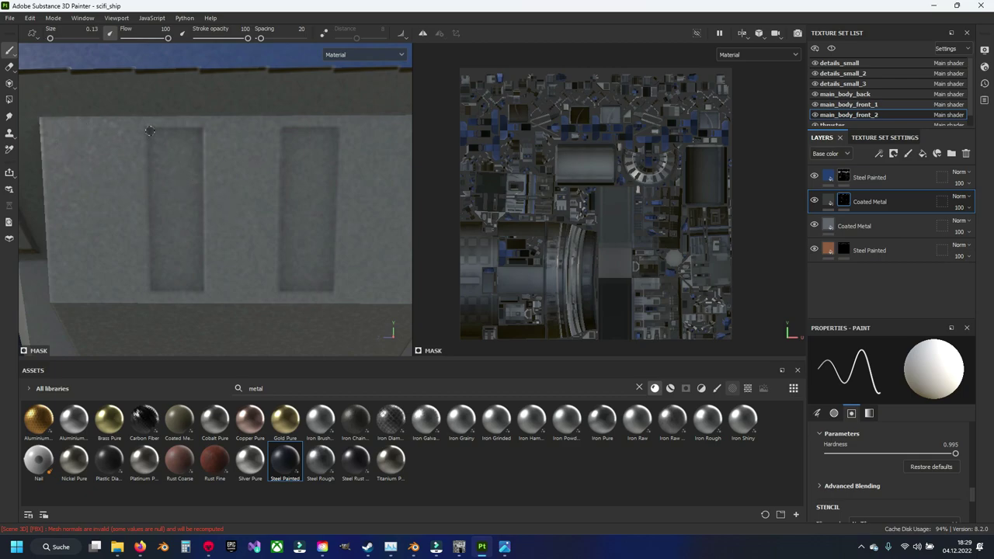
{"action": "left_click_drag", "start_coordinate": [200, 130], "coordinate": [200, 289]}
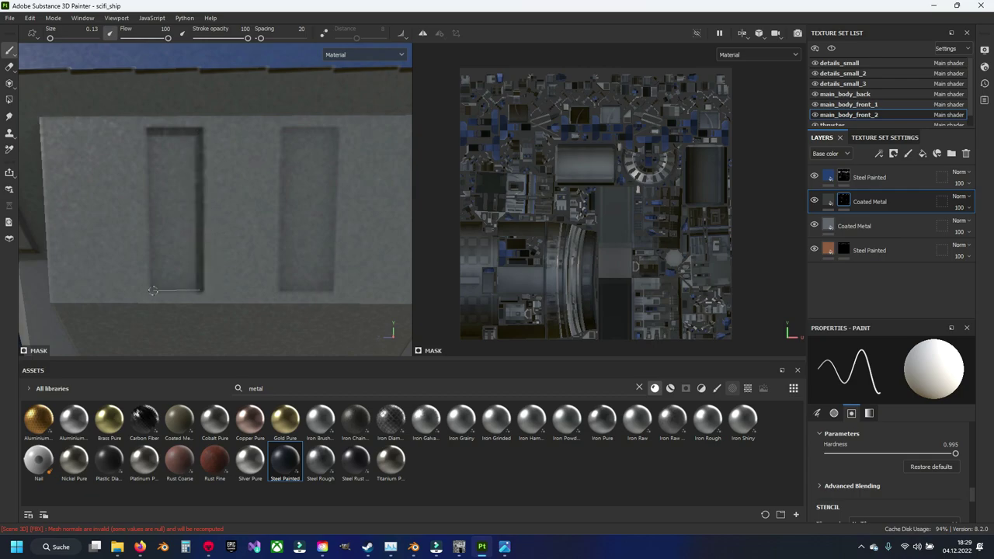
{"action": "left_click", "coordinate": [153, 290], "text": "shift"}
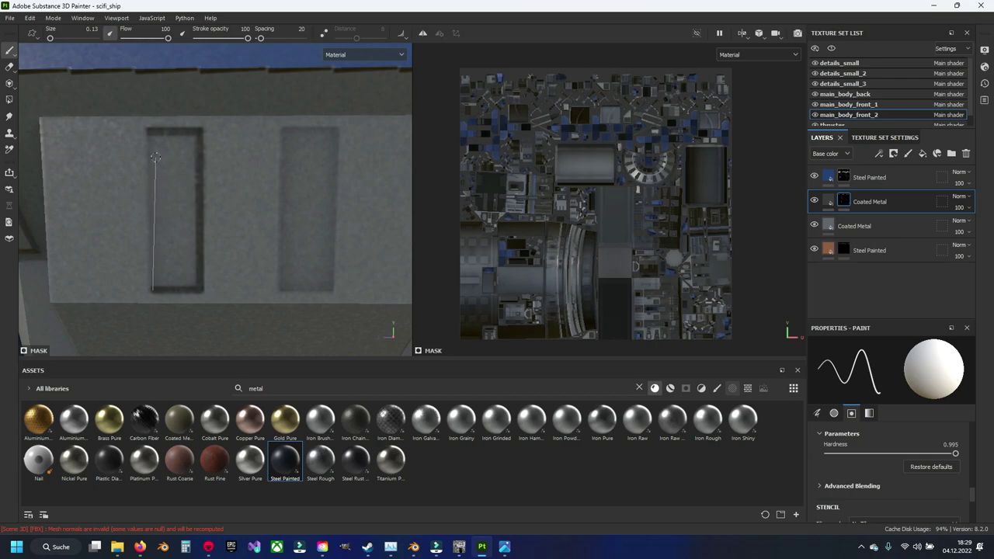
{"action": "left_click", "coordinate": [150, 134], "text": "shift"}
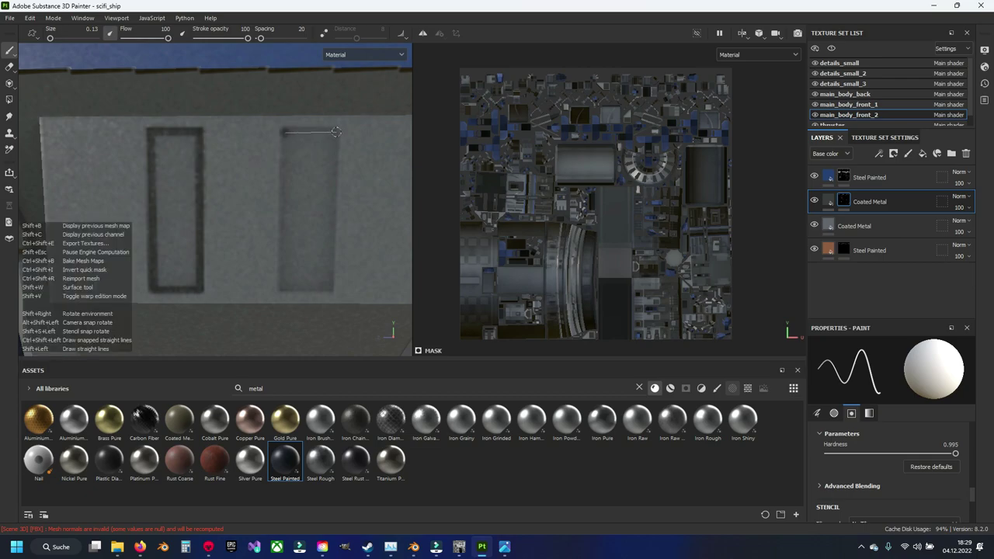
Draw the top edge and outline the right slot with straight dark lines.
{"action": "left_click", "coordinate": [336, 132], "text": "shift"}
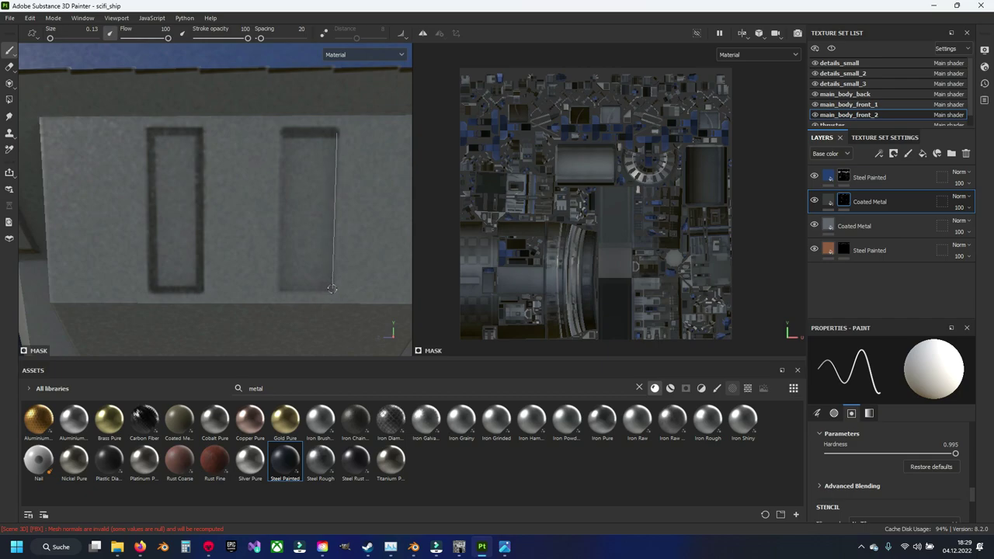
{"action": "left_click", "coordinate": [332, 289], "text": "shift"}
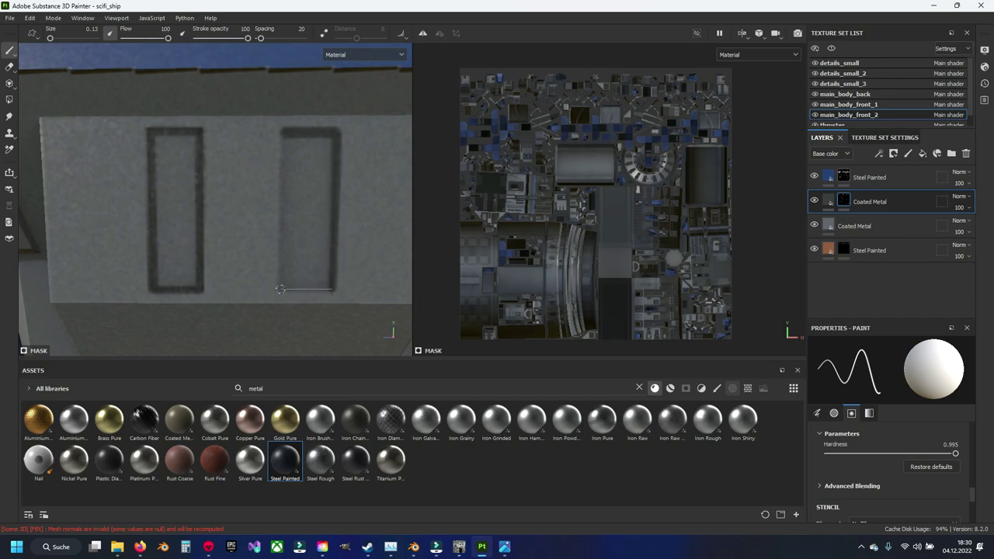
{"action": "left_click", "coordinate": [280, 289], "text": "shift"}
{"action": "left_click", "coordinate": [280, 131], "text": "shift"}
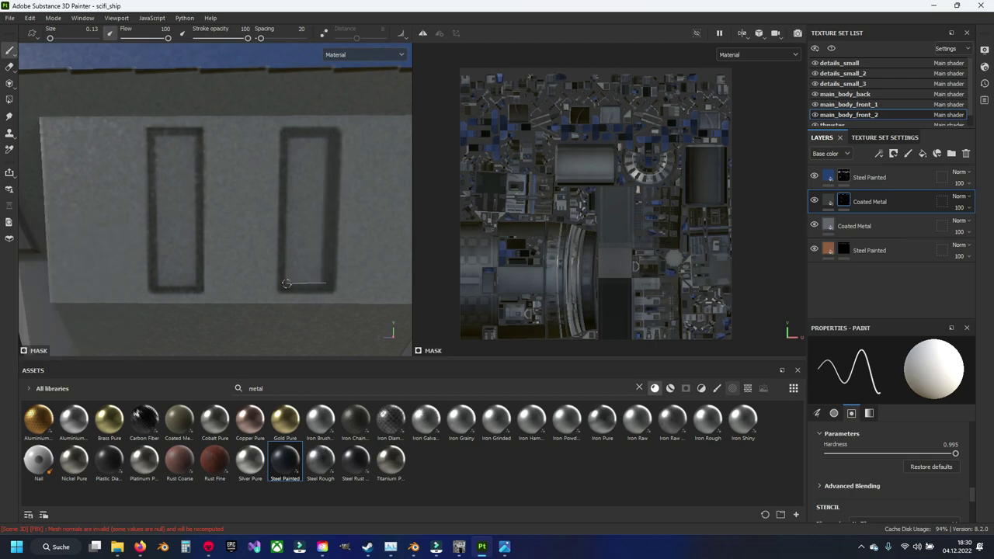
{"action": "left_click", "coordinate": [287, 136], "text": "shift"}
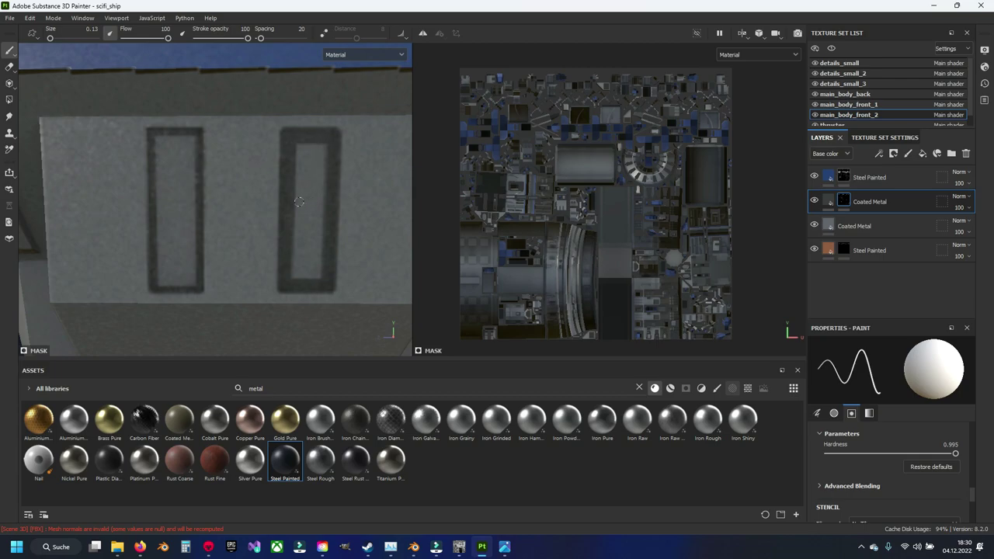
Raise the brush size to 0.2 and fill both slots' interiors dark.
{"action": "key", "text": "bracketright"}
{"action": "key", "text": "bracketright"}
{"action": "left_click_drag", "start_coordinate": [323, 148], "coordinate": [310, 269]}
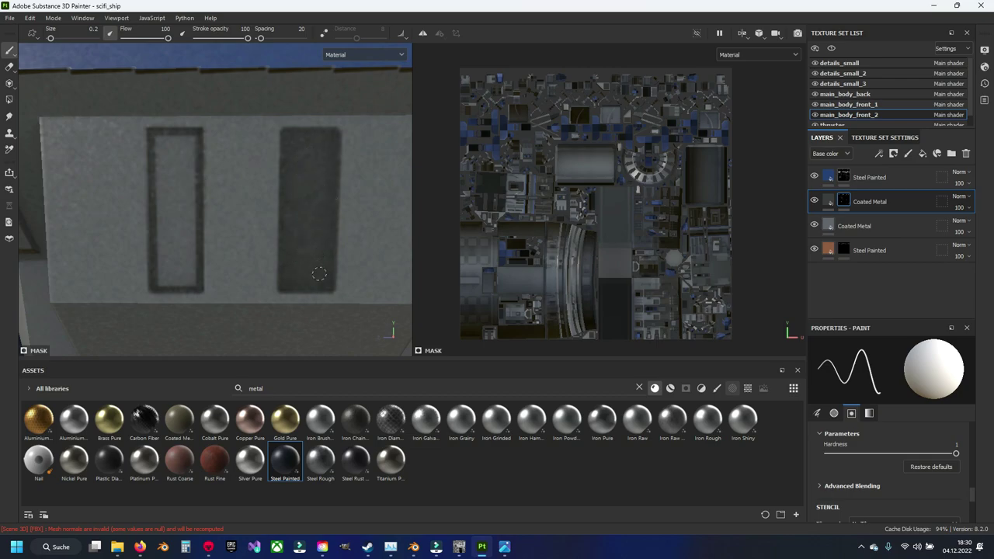
{"action": "left_click", "coordinate": [162, 281]}
{"action": "left_click", "coordinate": [160, 140], "text": "shift"}
{"action": "left_click", "coordinate": [192, 139], "text": "shift"}
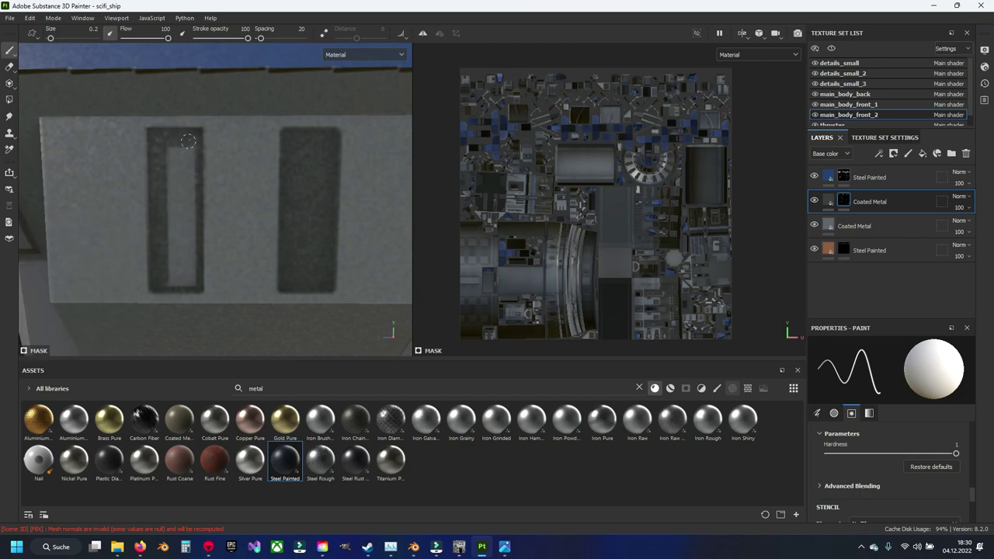
{"action": "left_click", "coordinate": [190, 279], "text": "shift"}
{"action": "left_click", "coordinate": [166, 282], "text": "shift"}
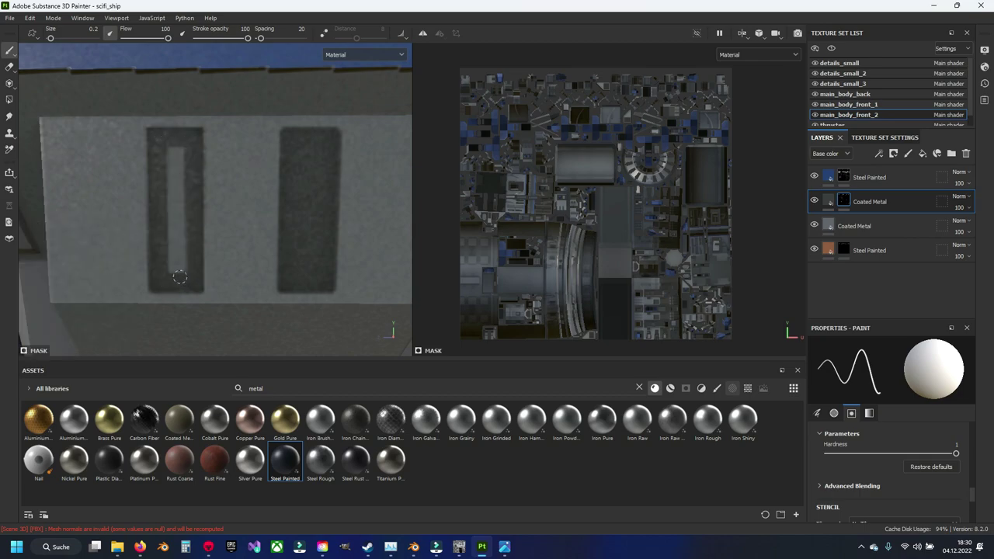
{"action": "mouse_move", "coordinate": [167, 266]}
{"action": "left_mouse_down"}
{"action": "mouse_move", "coordinate": [171, 159]}
{"action": "mouse_move", "coordinate": [184, 259]}
{"action": "left_mouse_up"}
Bring the next panel's two slots into view and draw the left slot's straight top edge.
{"action": "scroll", "coordinate": [190, 217], "scroll_direction": "down", "scroll_amount": 10}
{"action": "mouse_move", "coordinate": [191, 217]}
{"action": "left_mouse_down", "text": "alt"}
{"action": "mouse_move", "coordinate": [128, 210]}
{"action": "mouse_move", "coordinate": [73, 186]}
{"action": "mouse_move", "coordinate": [196, 194]}
{"action": "left_mouse_up", "text": "alt"}
{"action": "scroll", "coordinate": [196, 194], "scroll_direction": "up", "scroll_amount": 3}
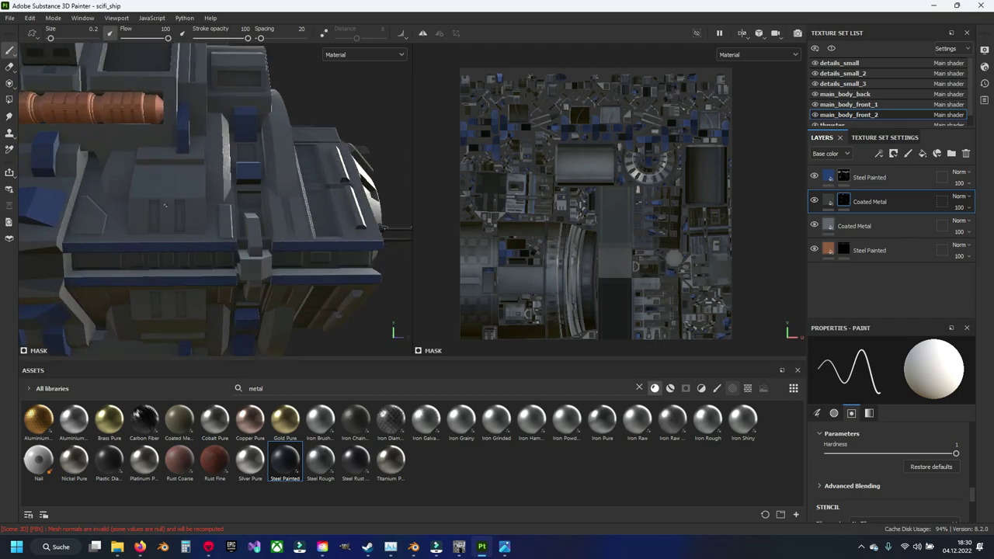
{"action": "scroll", "coordinate": [196, 194], "scroll_direction": "up", "scroll_amount": 3}
{"action": "scroll", "coordinate": [197, 194], "scroll_direction": "up", "scroll_amount": 3}
{"action": "scroll", "coordinate": [196, 194], "scroll_direction": "up", "scroll_amount": 3}
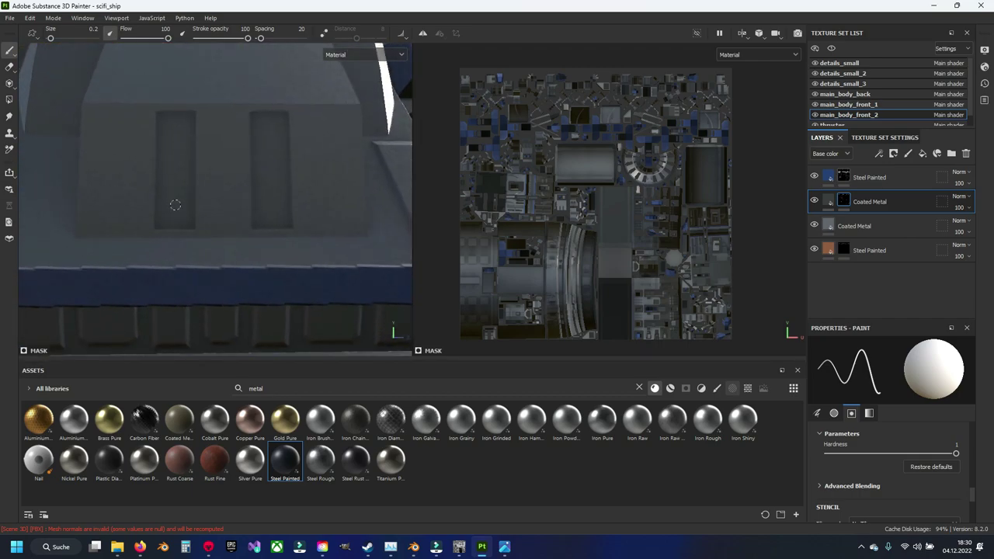
{"action": "scroll", "coordinate": [187, 222], "scroll_direction": "up", "scroll_amount": 1}
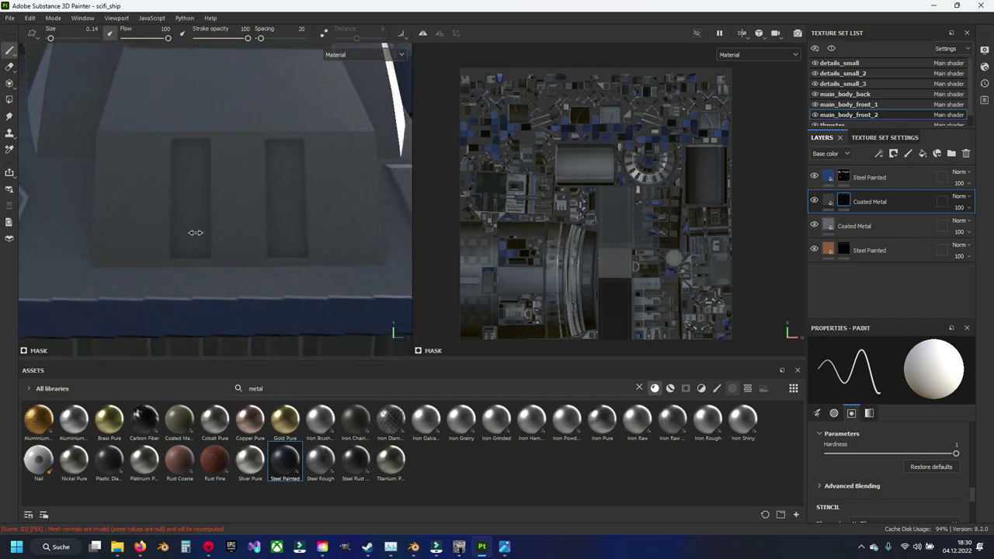
{"action": "scroll", "coordinate": [191, 222], "scroll_direction": "up", "scroll_amount": 1}
{"action": "scroll", "coordinate": [187, 179], "scroll_direction": "up", "scroll_amount": 3}
{"action": "middle_click_drag", "start_coordinate": [176, 149], "coordinate": [142, 135]}
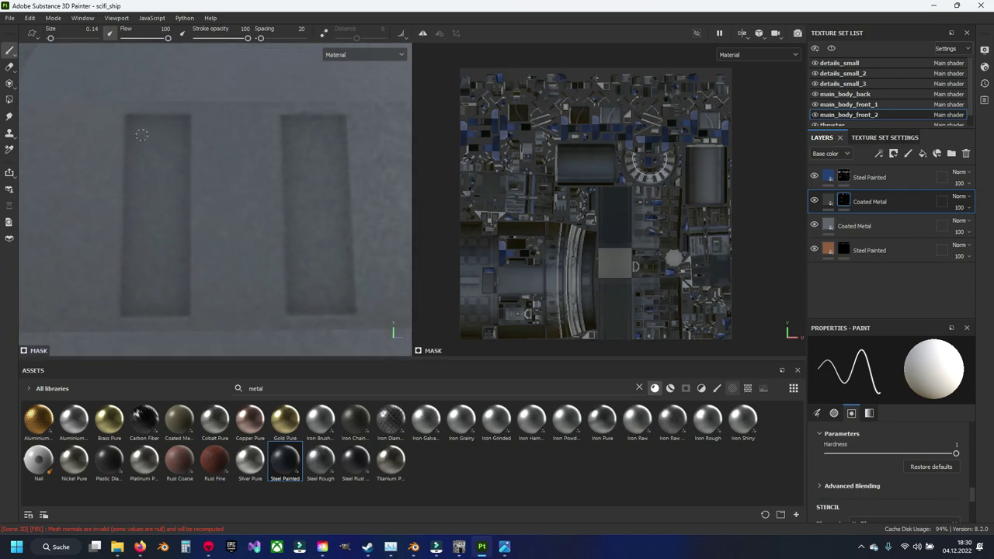
{"action": "left_click", "coordinate": [130, 119]}
{"action": "left_click", "coordinate": [188, 118], "text": "shift"}
Outline the slot's right, bottom and left edges, undoing and redrawing the misplaced left edge.
{"action": "left_click", "coordinate": [184, 311], "text": "shift"}
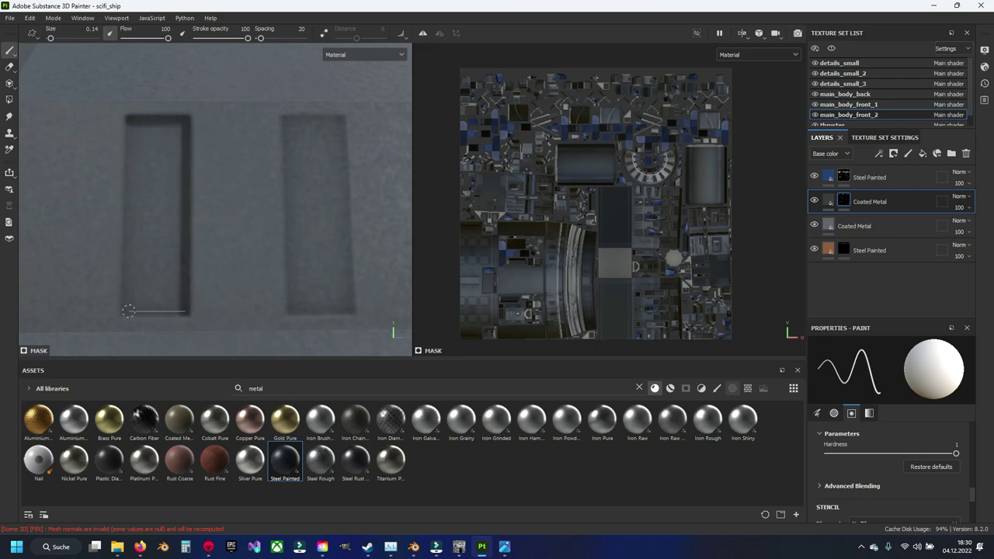
{"action": "left_click", "coordinate": [125, 312], "text": "shift"}
{"action": "left_click", "coordinate": [129, 122], "text": "shift"}
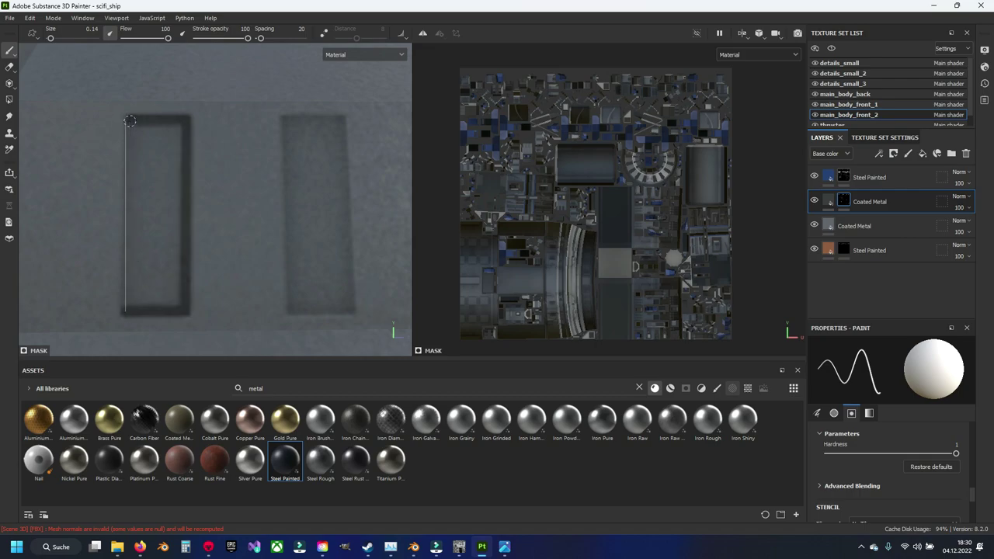
{"action": "key", "text": "ctrl+z"}
{"action": "left_click", "coordinate": [127, 309], "text": "shift"}
{"action": "left_click", "coordinate": [130, 121], "text": "shift"}
Paint inward from the slot's edges with a 0.14 brush until it is solid dark.
{"action": "left_click", "coordinate": [181, 126], "text": "shift"}
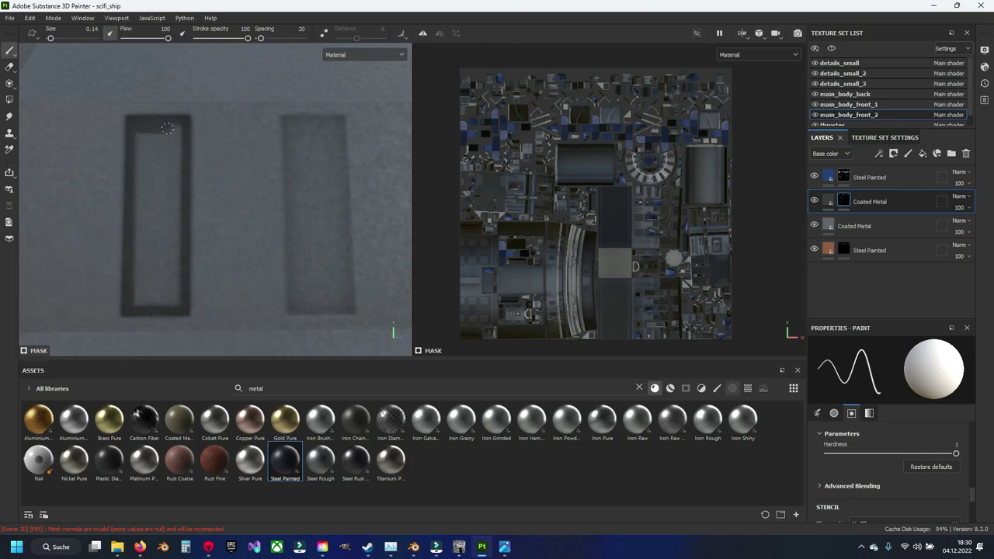
{"action": "left_click", "coordinate": [178, 304], "text": "shift"}
{"action": "left_click", "coordinate": [139, 303], "text": "shift"}
{"action": "left_click", "coordinate": [139, 138], "text": "shift"}
{"action": "left_click", "coordinate": [168, 138], "text": "shift"}
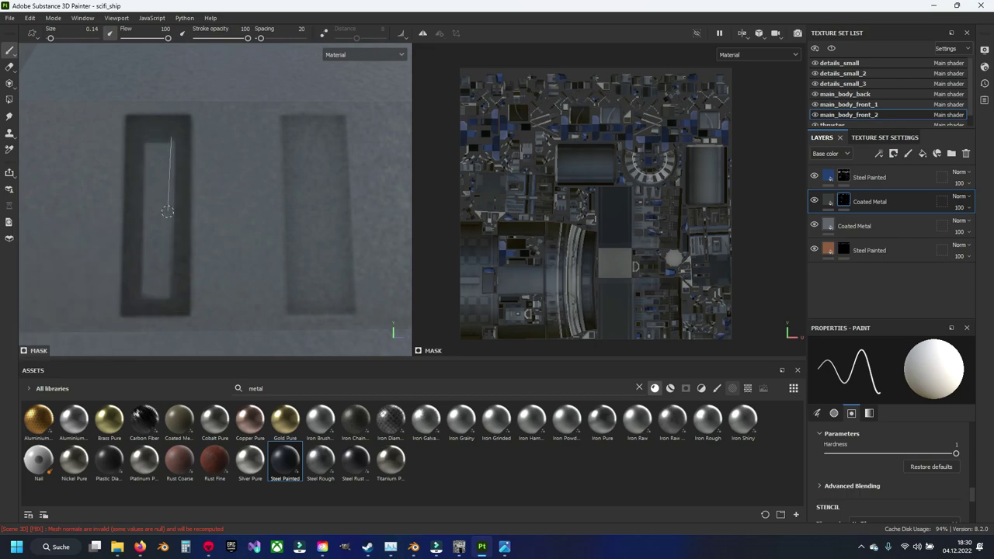
{"action": "left_click", "coordinate": [167, 295], "text": "shift"}
{"action": "left_click", "coordinate": [148, 294], "text": "shift"}
{"action": "left_click", "coordinate": [149, 144], "text": "shift"}
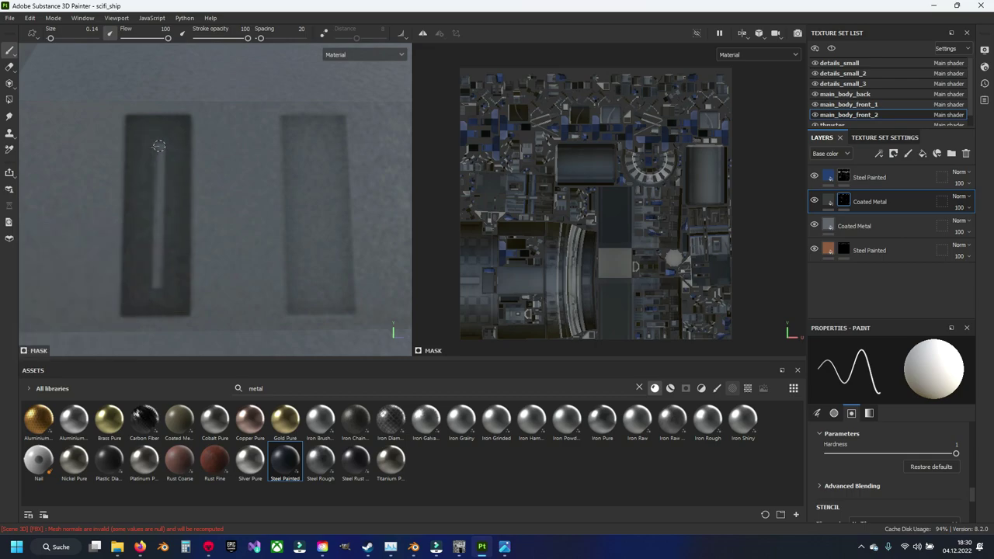
{"action": "left_click", "coordinate": [160, 289], "text": "shift"}
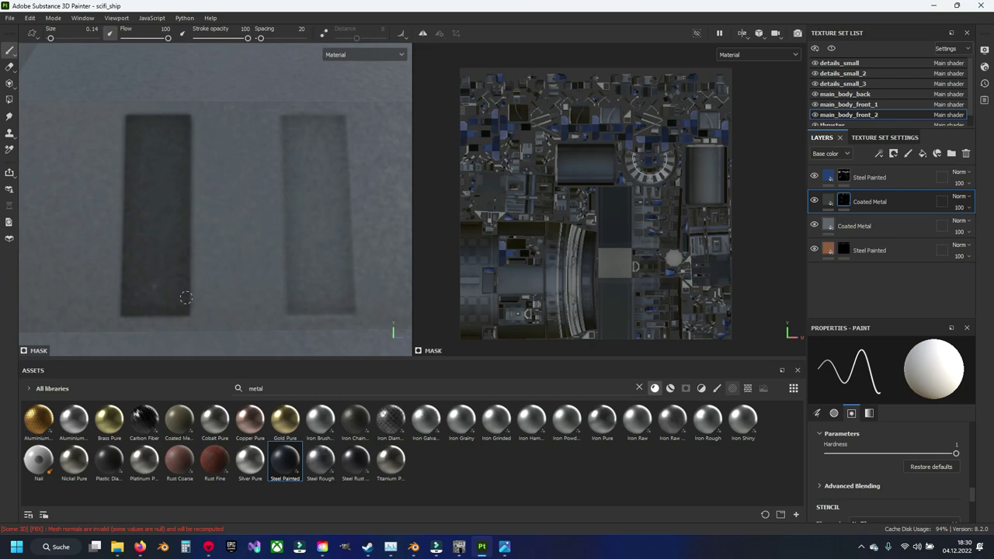
{"action": "mouse_move", "coordinate": [155, 283]}
{"action": "left_mouse_down", "text": "alt"}
{"action": "mouse_move", "coordinate": [233, 255]}
{"action": "mouse_move", "coordinate": [228, 247]}
{"action": "left_mouse_up", "text": "alt"}
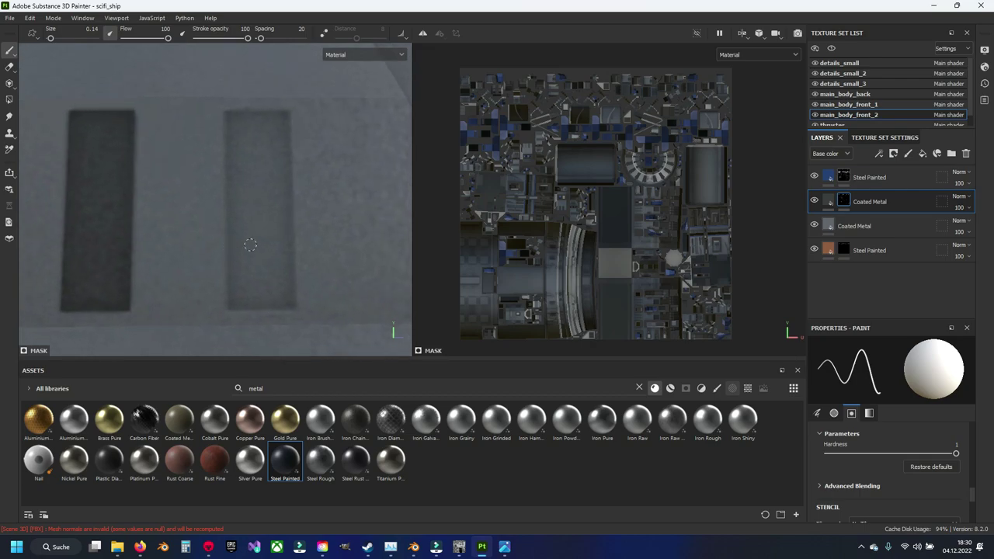
Outline the right slot with straight dark Coated Metal lines and brush its inside dark.
{"action": "left_click", "coordinate": [286, 114], "text": "shift"}
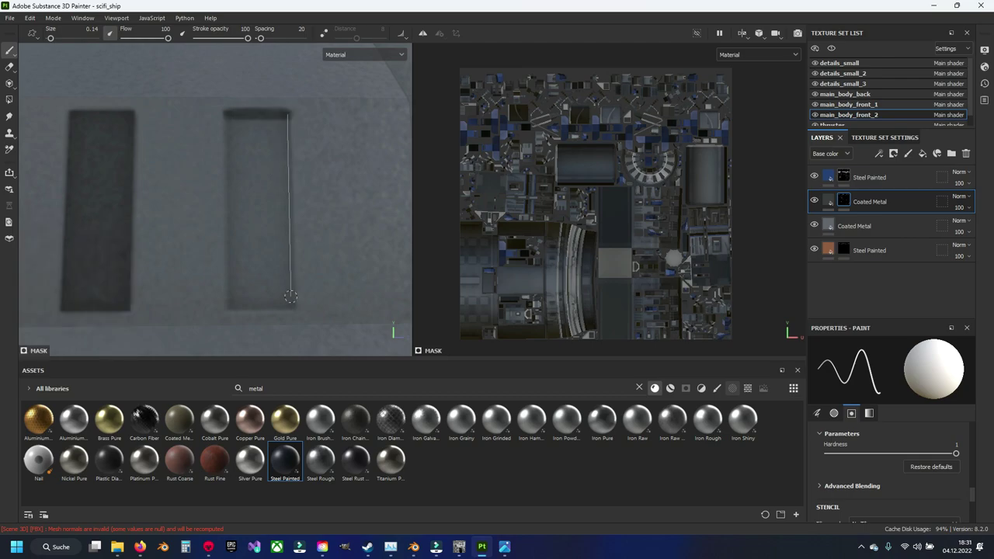
{"action": "left_click", "coordinate": [289, 305], "text": "shift"}
{"action": "left_click", "coordinate": [231, 308], "text": "shift"}
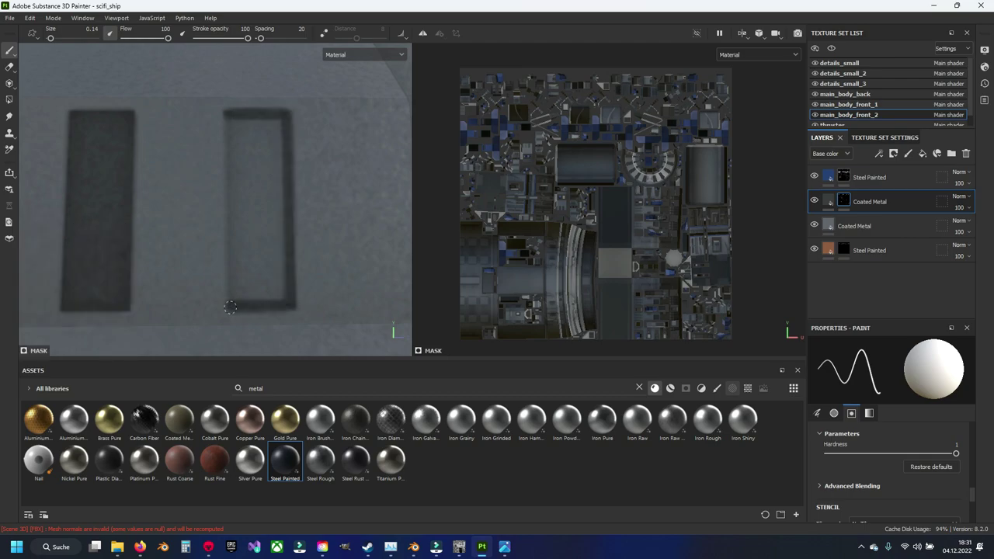
{"action": "left_click", "coordinate": [233, 115], "text": "shift"}
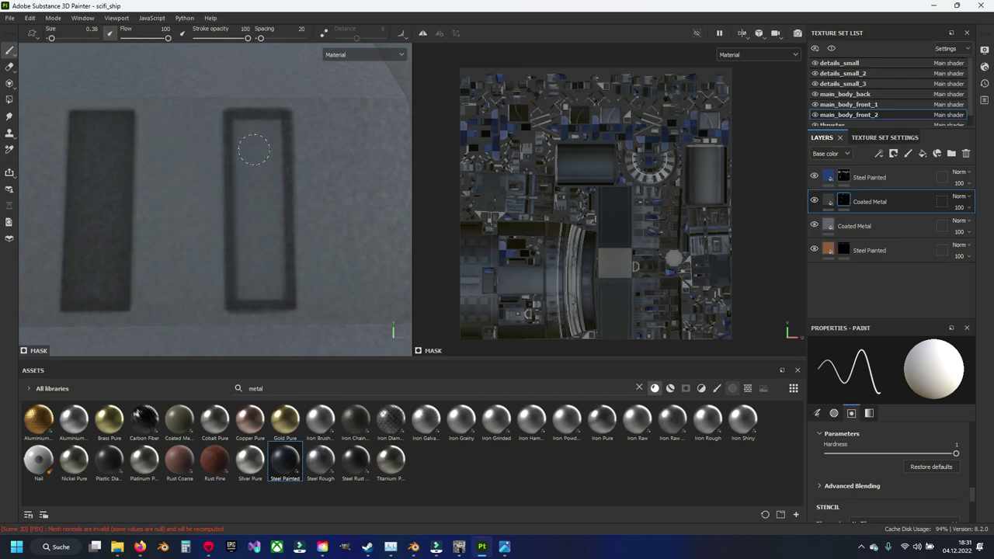
{"action": "mouse_move", "coordinate": [241, 125]}
{"action": "left_mouse_down"}
{"action": "mouse_move", "coordinate": [278, 270]}
{"action": "mouse_move", "coordinate": [239, 208]}
{"action": "mouse_move", "coordinate": [272, 245]}
{"action": "mouse_move", "coordinate": [228, 193]}
{"action": "left_mouse_up"}
{"action": "scroll", "coordinate": [239, 208], "scroll_direction": "down", "scroll_amount": 5}
{"action": "scroll", "coordinate": [274, 247], "scroll_direction": "up", "scroll_amount": 5}
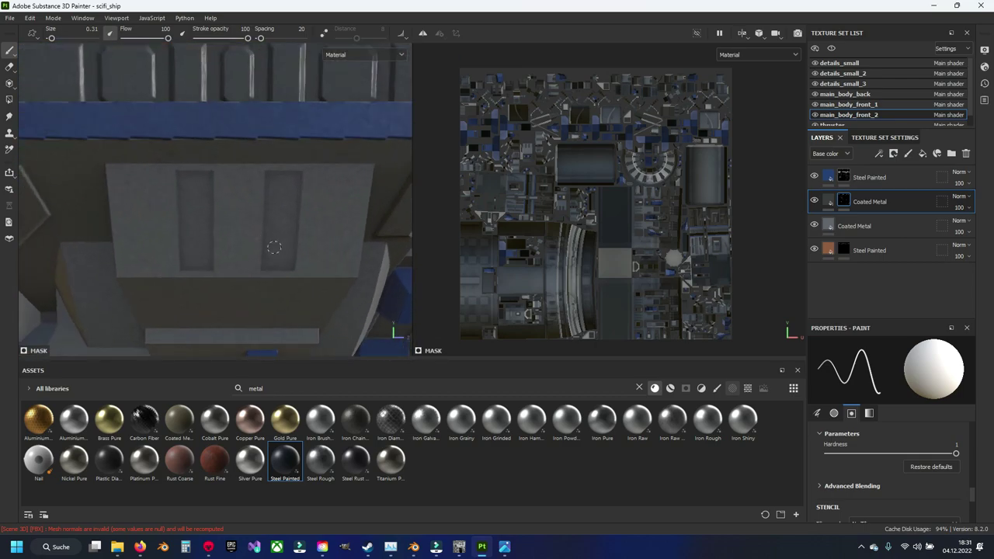
{"action": "scroll", "coordinate": [275, 247], "scroll_direction": "down", "scroll_amount": 3}
{"action": "scroll", "coordinate": [256, 224], "scroll_direction": "up", "scroll_amount": 4}
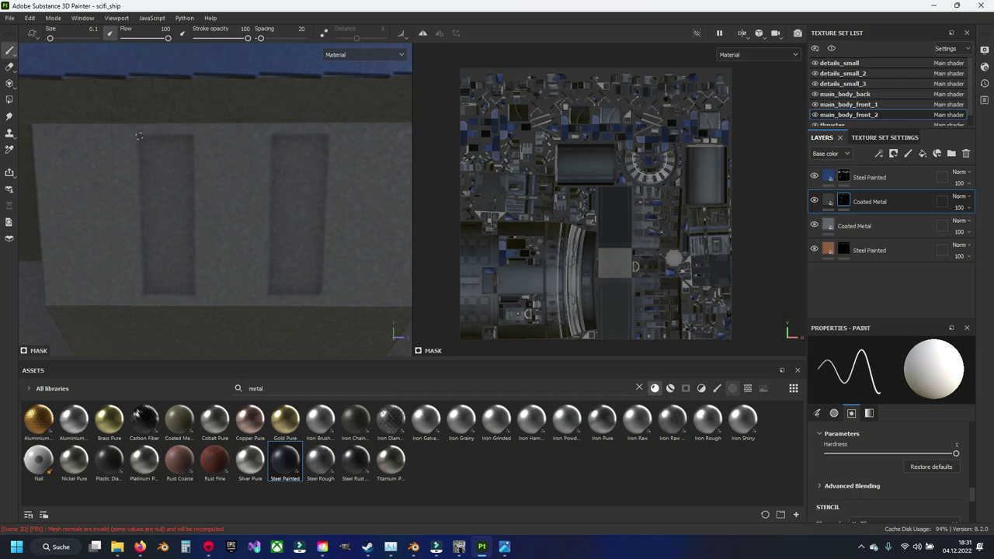
Trace straight dark outlines around the left slot, then again around the right slot.
{"action": "left_click", "coordinate": [189, 138], "text": "shift"}
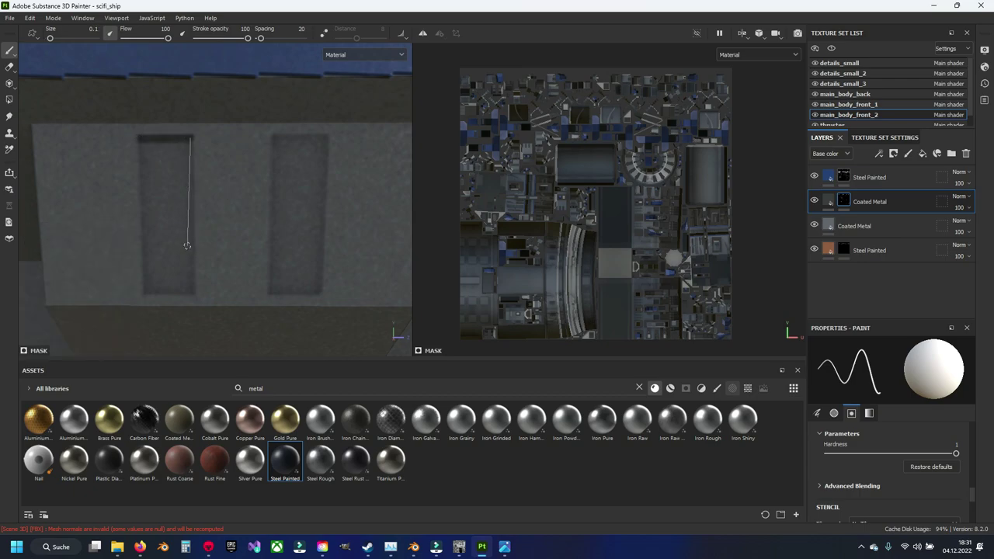
{"action": "left_click", "coordinate": [190, 292], "text": "shift"}
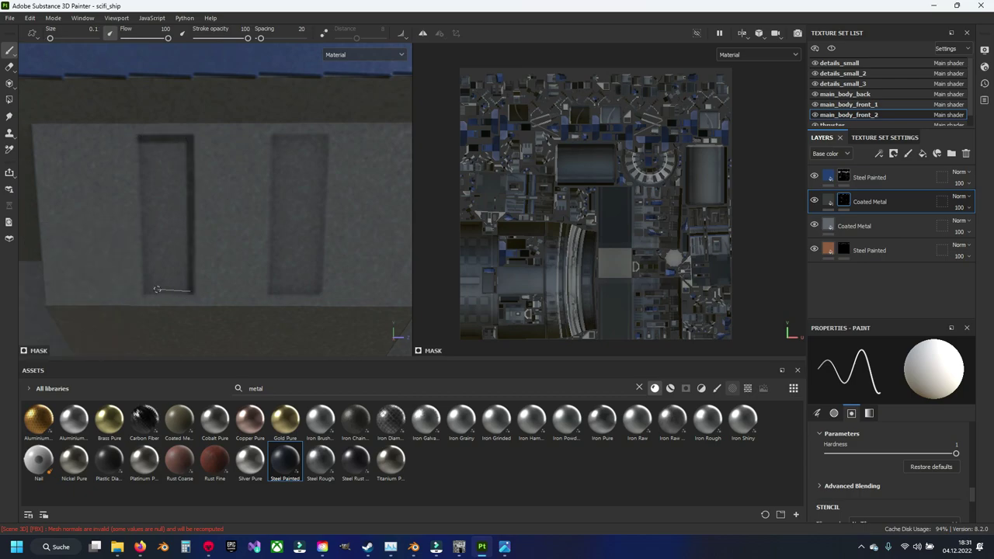
{"action": "left_click", "coordinate": [144, 293], "text": "shift"}
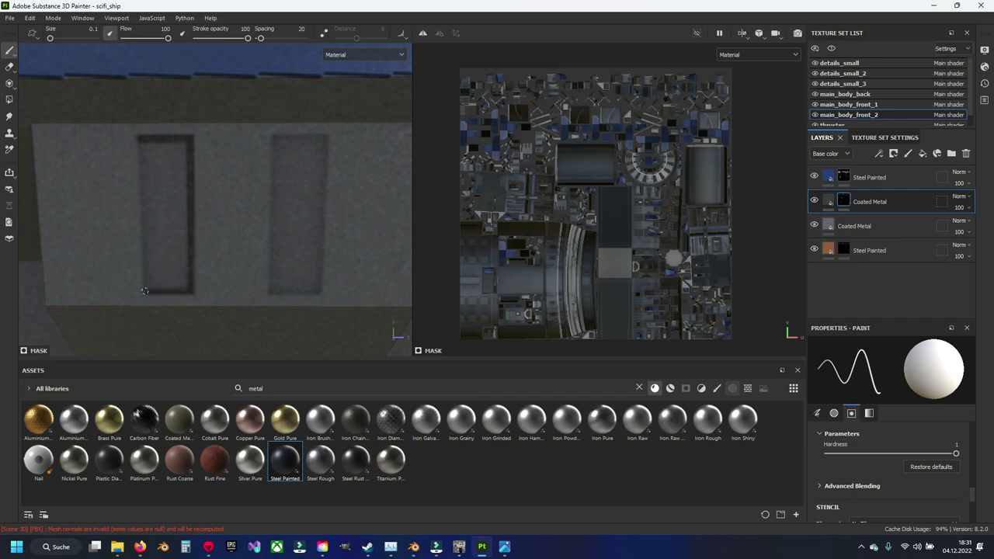
{"action": "left_click", "coordinate": [140, 140], "text": "shift"}
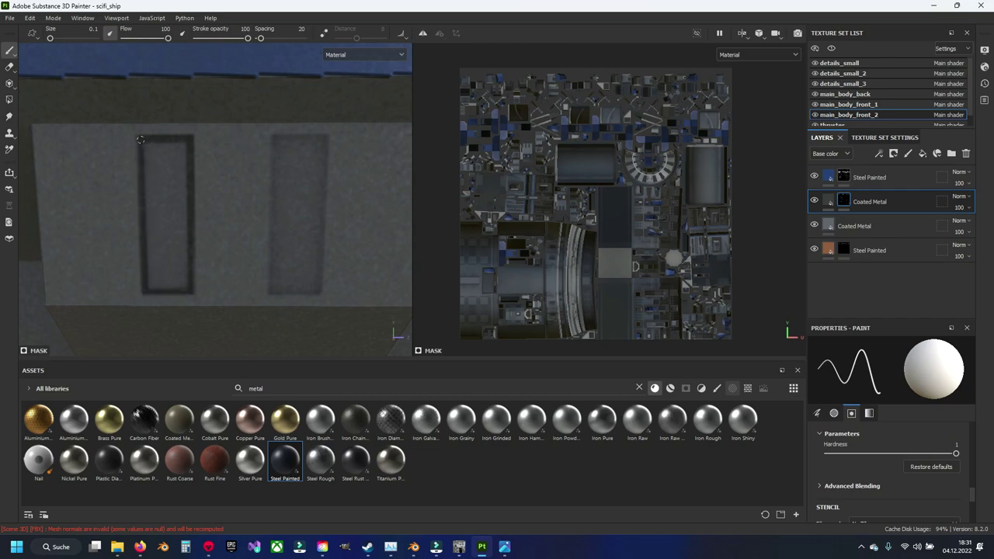
{"action": "left_click", "coordinate": [275, 137]}
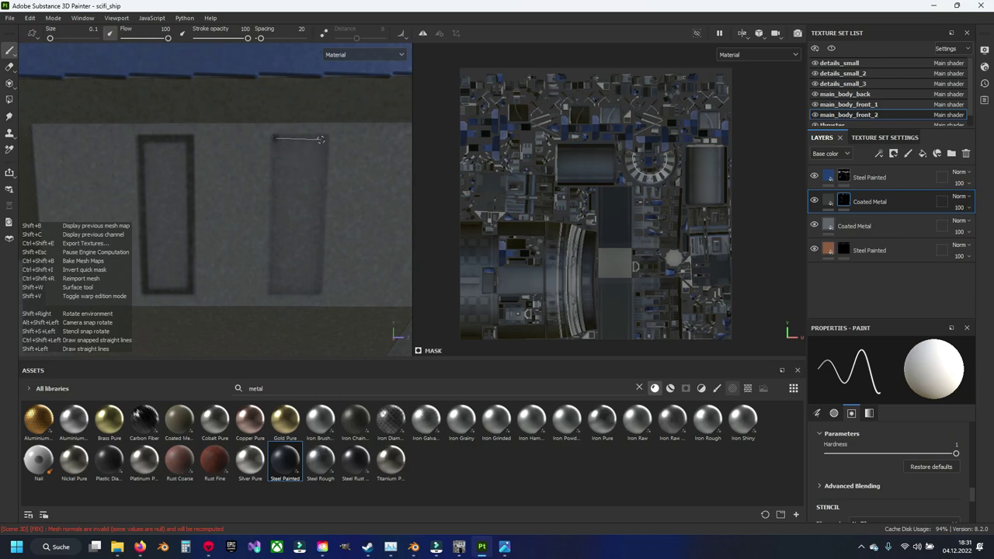
{"action": "left_click", "coordinate": [326, 138], "text": "shift"}
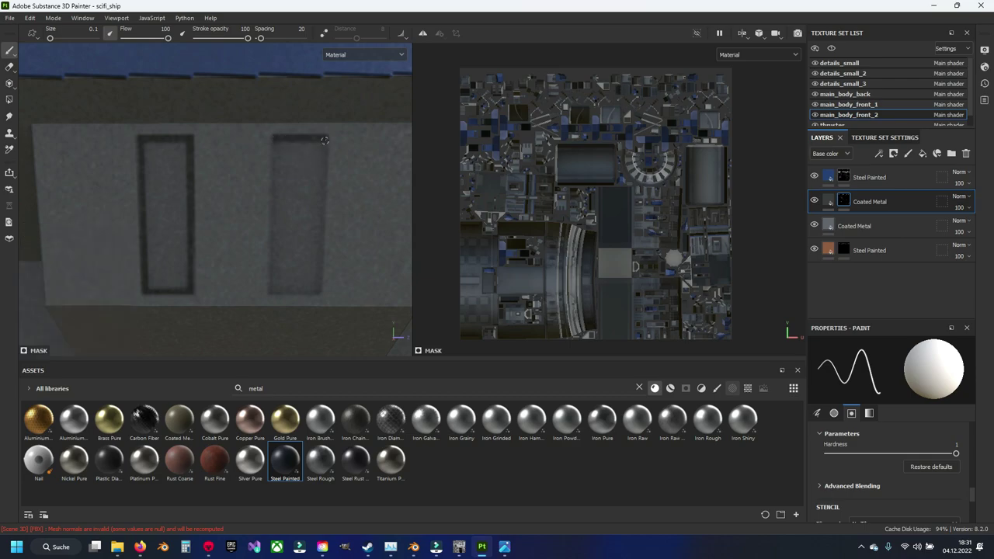
{"action": "left_click", "coordinate": [320, 292], "text": "shift"}
{"action": "left_click", "coordinate": [272, 292], "text": "shift"}
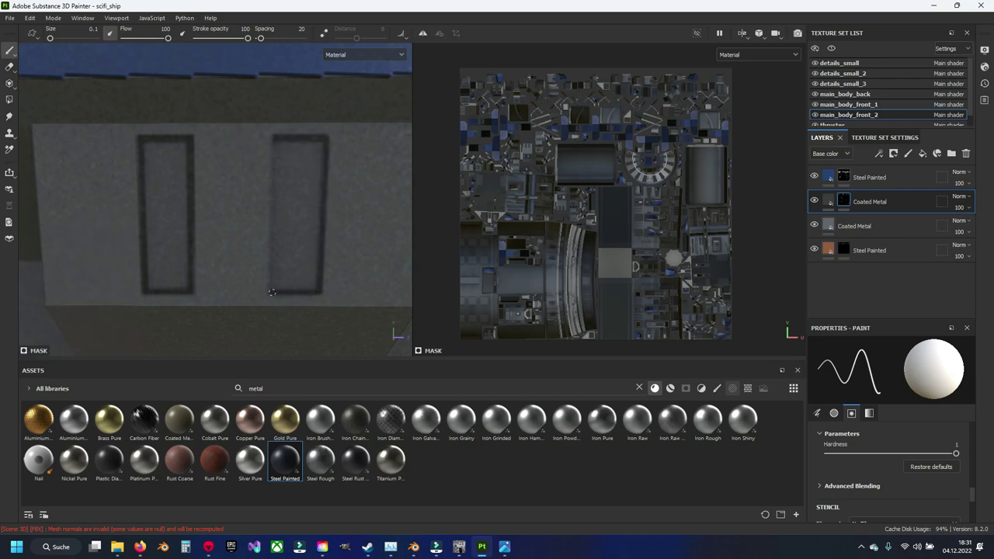
{"action": "left_click", "coordinate": [274, 138], "text": "shift"}
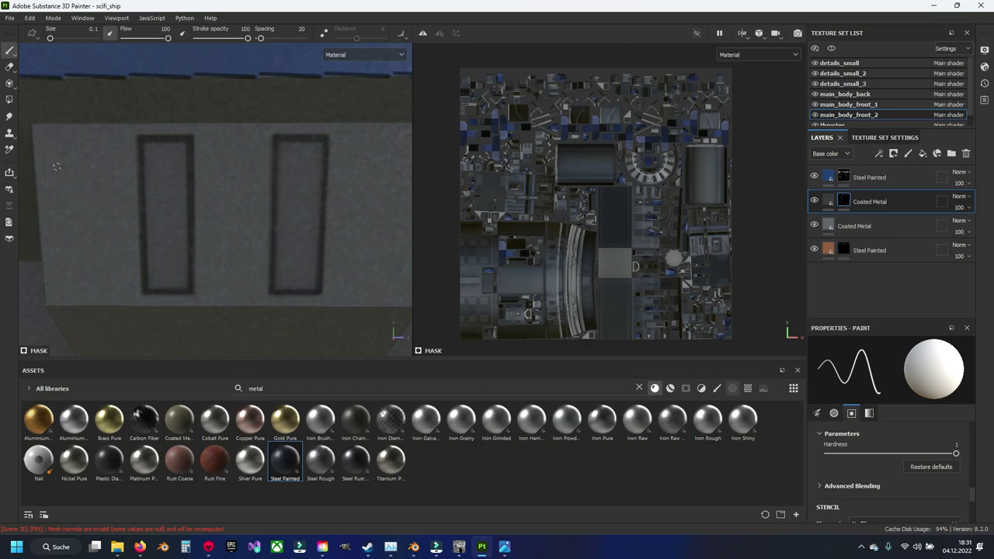
Thicken the left slot's borders and fill its interior solid dark, covering remaining gaps.
{"action": "left_click_drag", "start_coordinate": [147, 145], "coordinate": [178, 147]}
{"action": "left_click", "coordinate": [183, 292], "text": "shift"}
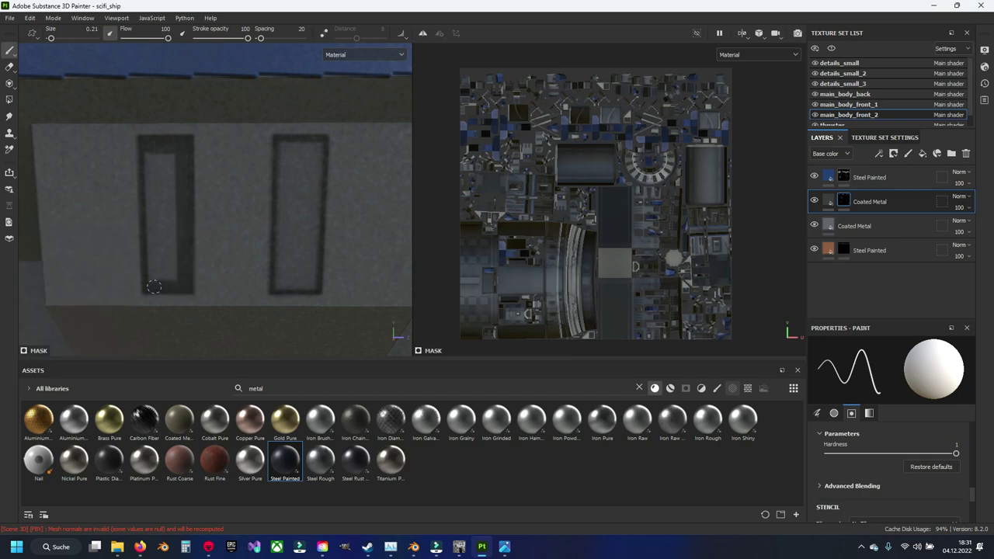
{"action": "left_click", "coordinate": [156, 159], "text": "shift"}
{"action": "left_click_drag", "start_coordinate": [171, 163], "coordinate": [173, 274]}
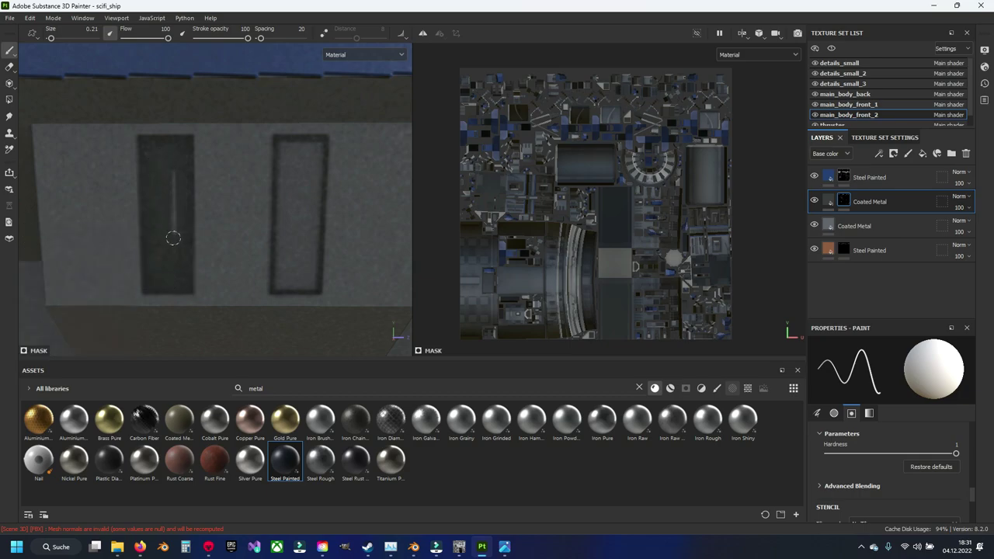
{"action": "left_click_drag", "start_coordinate": [175, 163], "coordinate": [175, 244]}
Thicken all four borders of the right slot and fill its interior dark.
{"action": "left_click", "coordinate": [317, 146], "text": "shift"}
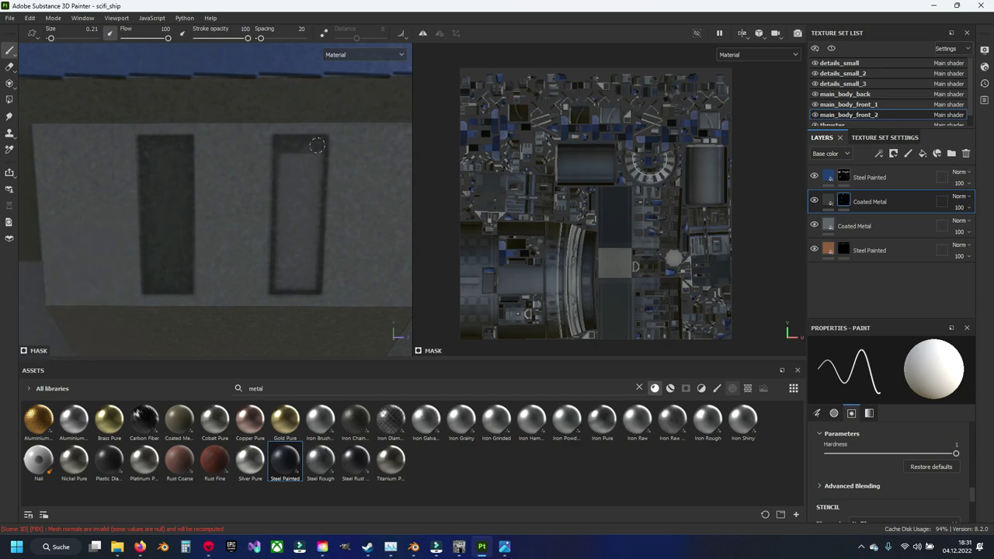
{"action": "left_click", "coordinate": [314, 288], "text": "shift"}
{"action": "left_click", "coordinate": [281, 287], "text": "shift"}
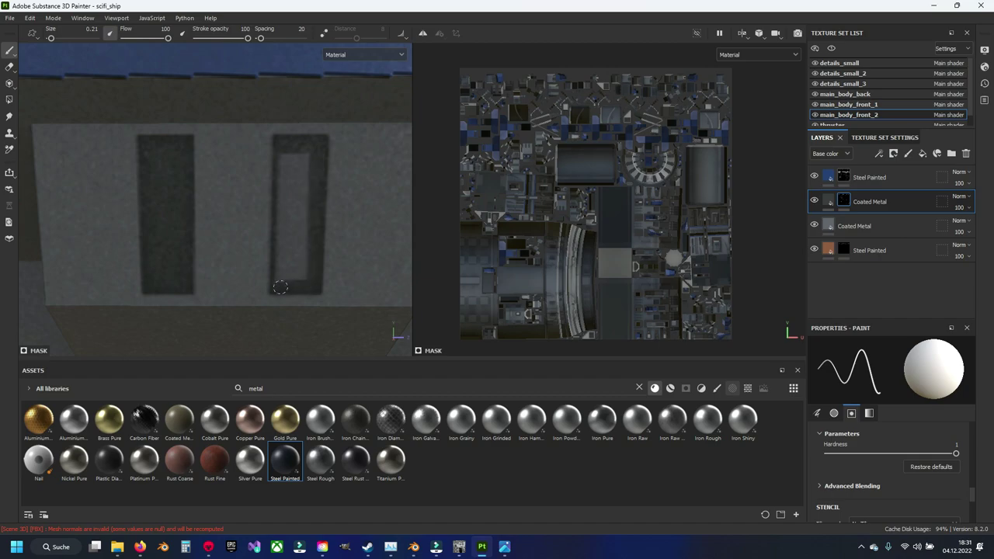
{"action": "left_click", "coordinate": [284, 156], "text": "shift"}
{"action": "mouse_move", "coordinate": [302, 154]}
{"action": "left_mouse_down"}
{"action": "mouse_move", "coordinate": [301, 281]}
{"action": "mouse_move", "coordinate": [294, 172]}
{"action": "left_mouse_up"}
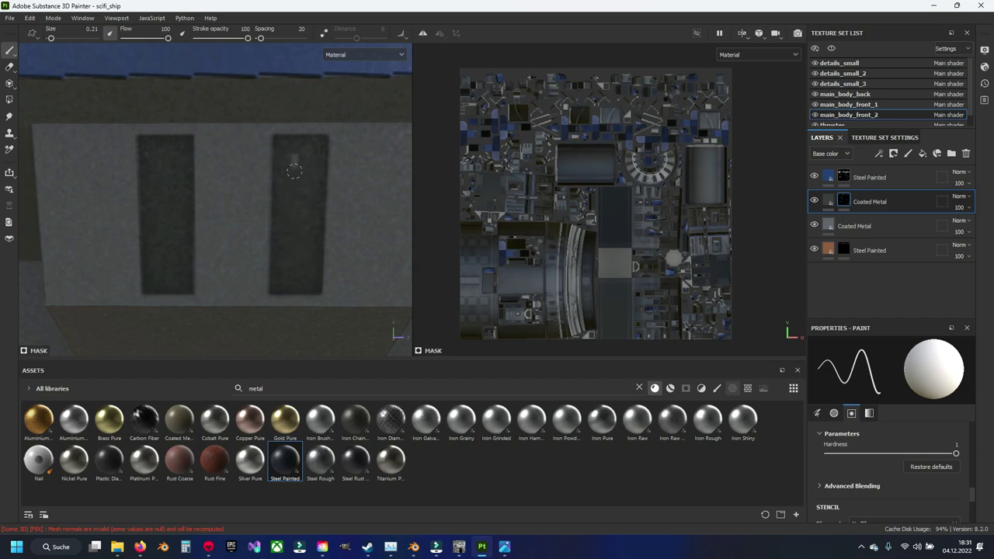
Paint a straight dark line along the side-panel groove to its left end.
{"action": "scroll", "coordinate": [295, 158], "scroll_direction": "down", "scroll_amount": 5}
{"action": "scroll", "coordinate": [280, 174], "scroll_direction": "down", "scroll_amount": 3}
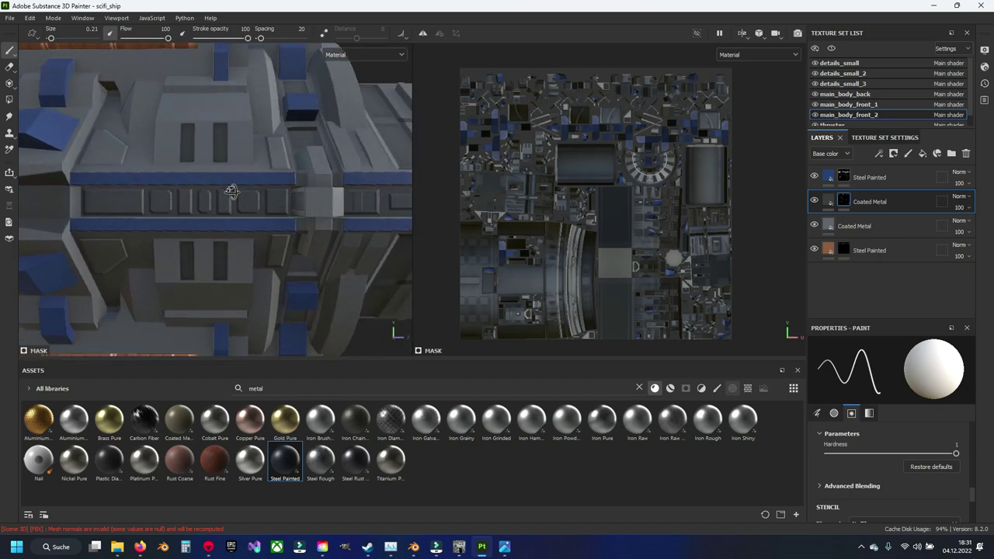
{"action": "mouse_move", "coordinate": [266, 188]}
{"action": "left_mouse_down", "text": "alt"}
{"action": "mouse_move", "coordinate": [180, 264]}
{"action": "mouse_move", "coordinate": [138, 204]}
{"action": "mouse_move", "coordinate": [299, 210]}
{"action": "mouse_move", "coordinate": [277, 227]}
{"action": "left_mouse_up", "text": "alt"}
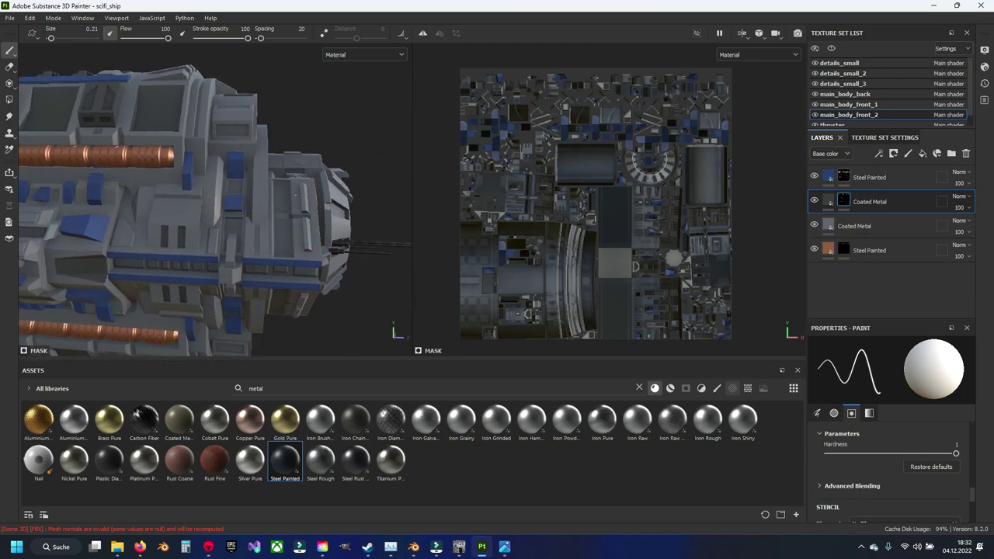
{"action": "left_click_drag", "start_coordinate": [277, 226], "coordinate": [346, 231], "text": "alt"}
{"action": "scroll", "coordinate": [278, 231], "scroll_direction": "up", "scroll_amount": 3}
{"action": "scroll", "coordinate": [277, 231], "scroll_direction": "up", "scroll_amount": 2}
{"action": "scroll", "coordinate": [277, 231], "scroll_direction": "up", "scroll_amount": 3}
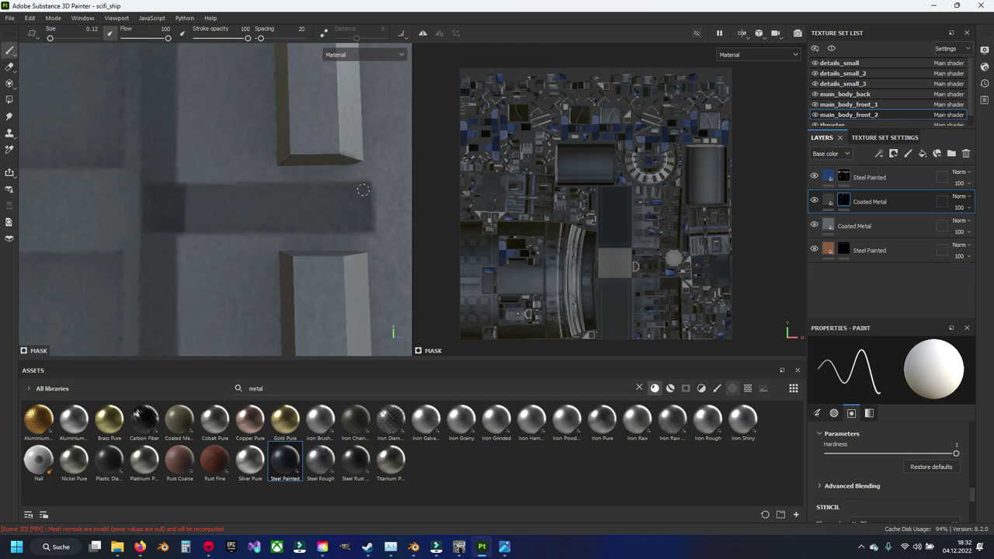
{"action": "left_click", "coordinate": [368, 226], "text": "shift"}
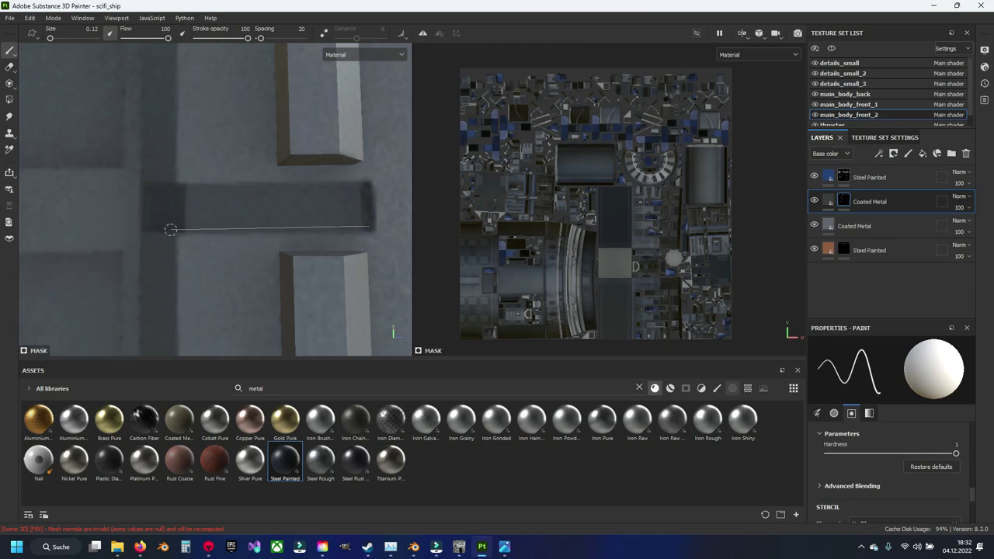
{"action": "left_click", "coordinate": [174, 227], "text": "shift"}
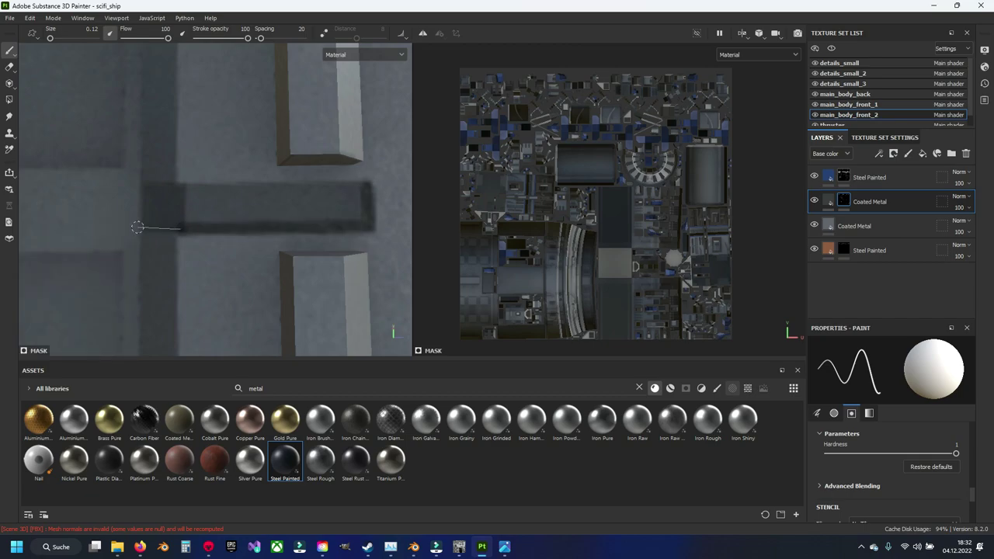
{"action": "left_click", "coordinate": [138, 229], "text": "shift"}
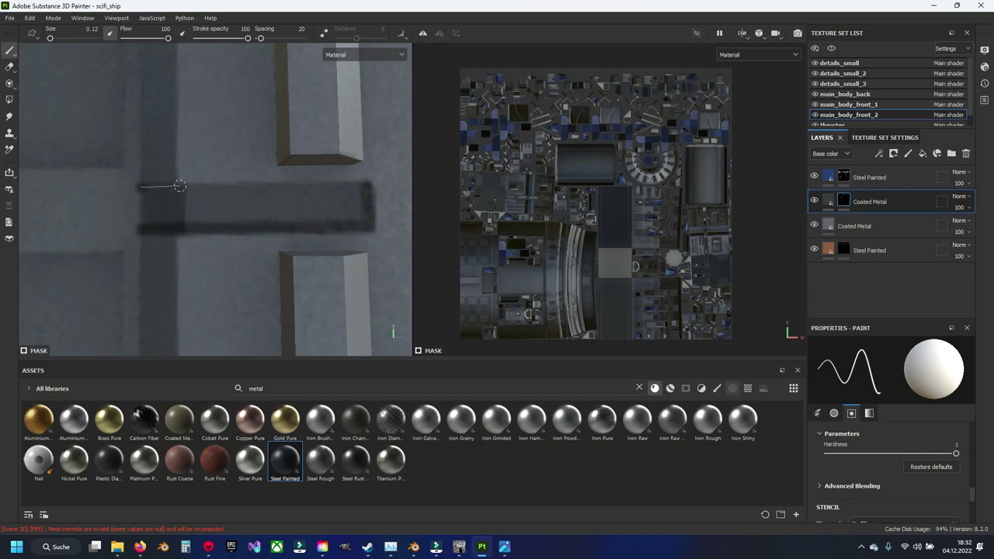
Paint the groove's top edge dark and fill the rest of its interior.
{"action": "left_click", "coordinate": [179, 186], "text": "shift"}
{"action": "left_click", "coordinate": [361, 188], "text": "shift"}
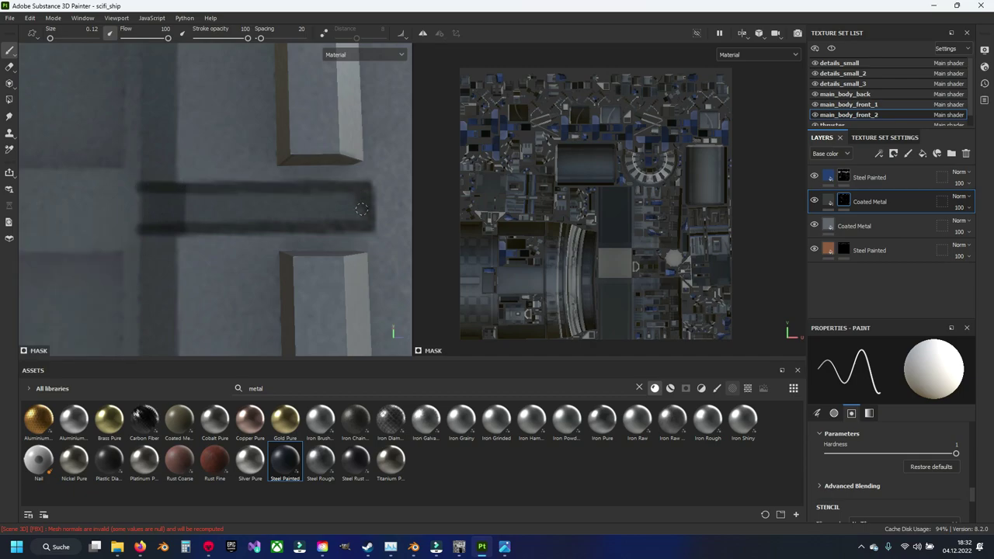
{"action": "mouse_move", "coordinate": [362, 209]}
{"action": "left_mouse_down"}
{"action": "mouse_move", "coordinate": [231, 219]}
{"action": "mouse_move", "coordinate": [137, 211]}
{"action": "mouse_move", "coordinate": [209, 194]}
{"action": "mouse_move", "coordinate": [349, 196]}
{"action": "mouse_move", "coordinate": [233, 210]}
{"action": "mouse_move", "coordinate": [321, 207]}
{"action": "mouse_move", "coordinate": [239, 207]}
{"action": "left_mouse_up"}
{"action": "middle_click_drag", "start_coordinate": [169, 198], "coordinate": [265, 207]}
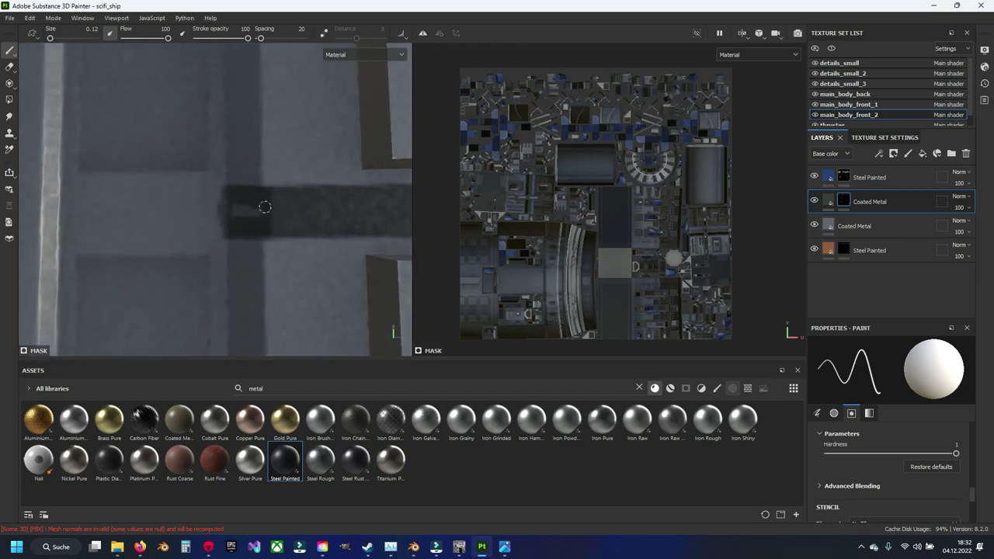
{"action": "scroll", "coordinate": [212, 212], "scroll_direction": "down", "scroll_amount": 2}
{"action": "scroll", "coordinate": [233, 210], "scroll_direction": "down", "scroll_amount": 3}
Paint dark Coated Metal strokes down the door panel's right and left edges.
{"action": "scroll", "coordinate": [249, 198], "scroll_direction": "down", "scroll_amount": 2}
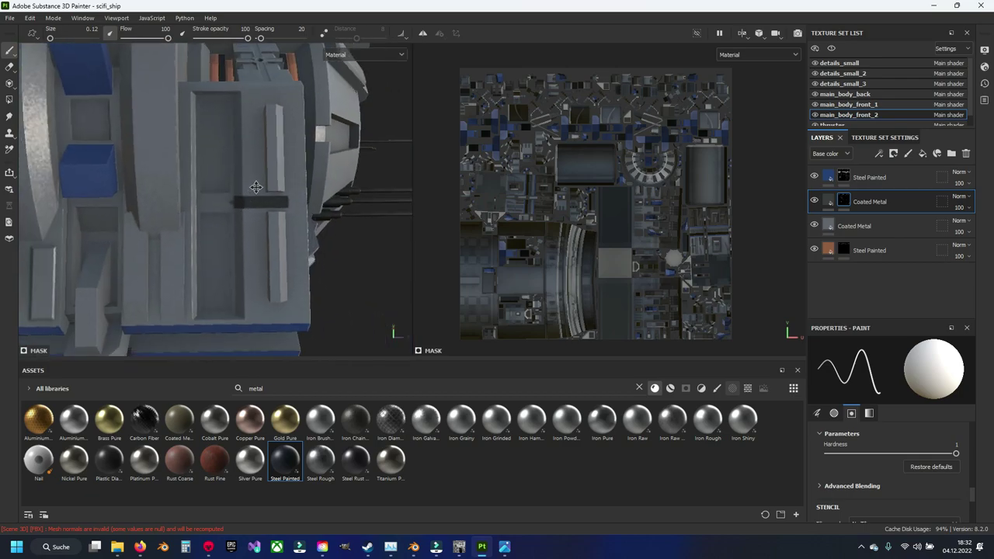
{"action": "scroll", "coordinate": [256, 189], "scroll_direction": "down", "scroll_amount": 2}
{"action": "mouse_move", "coordinate": [264, 169]}
{"action": "left_mouse_down", "text": "alt"}
{"action": "mouse_move", "coordinate": [248, 199]}
{"action": "mouse_move", "coordinate": [222, 206]}
{"action": "left_mouse_up", "text": "alt"}
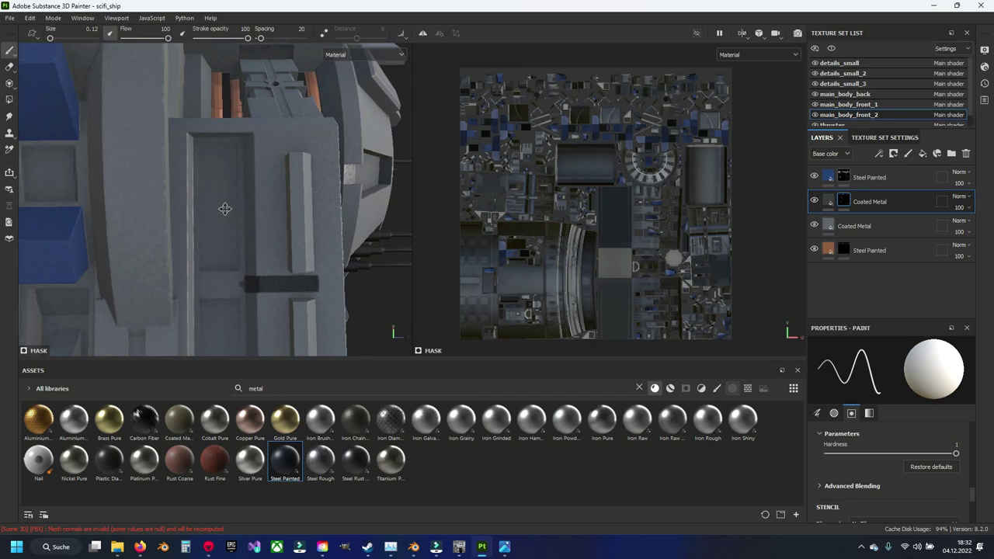
{"action": "scroll", "coordinate": [241, 195], "scroll_direction": "up", "scroll_amount": 2}
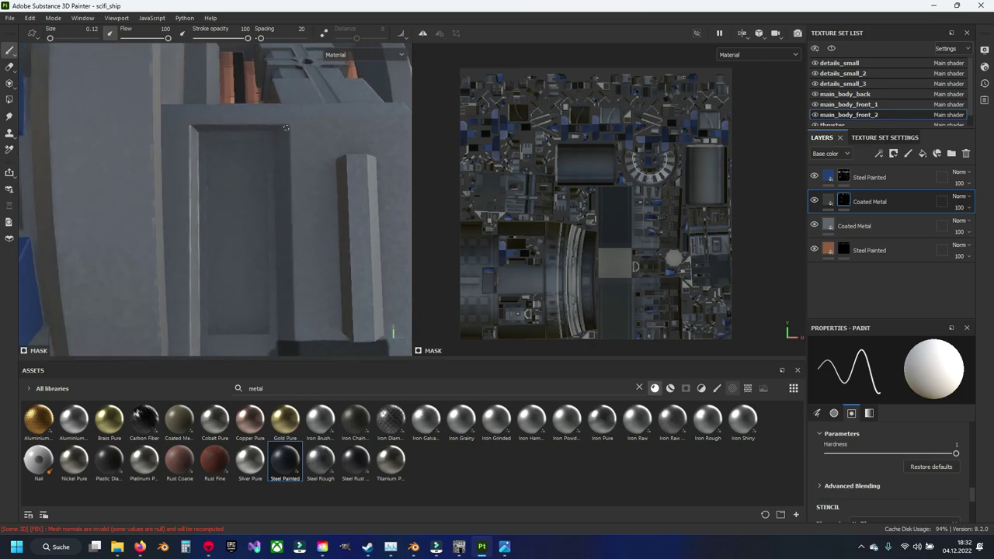
{"action": "left_click_drag", "start_coordinate": [287, 127], "coordinate": [289, 341]}
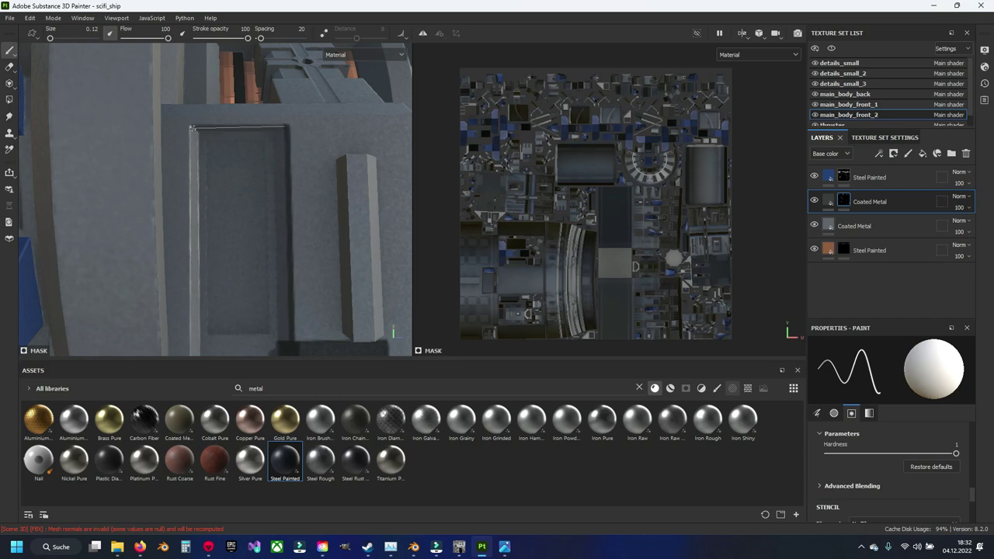
{"action": "mouse_move", "coordinate": [192, 126]}
{"action": "left_mouse_down"}
{"action": "mouse_move", "coordinate": [192, 352]}
{"action": "mouse_move", "coordinate": [233, 161]}
{"action": "mouse_move", "coordinate": [208, 193]}
{"action": "mouse_move", "coordinate": [205, 153]}
{"action": "left_mouse_up"}
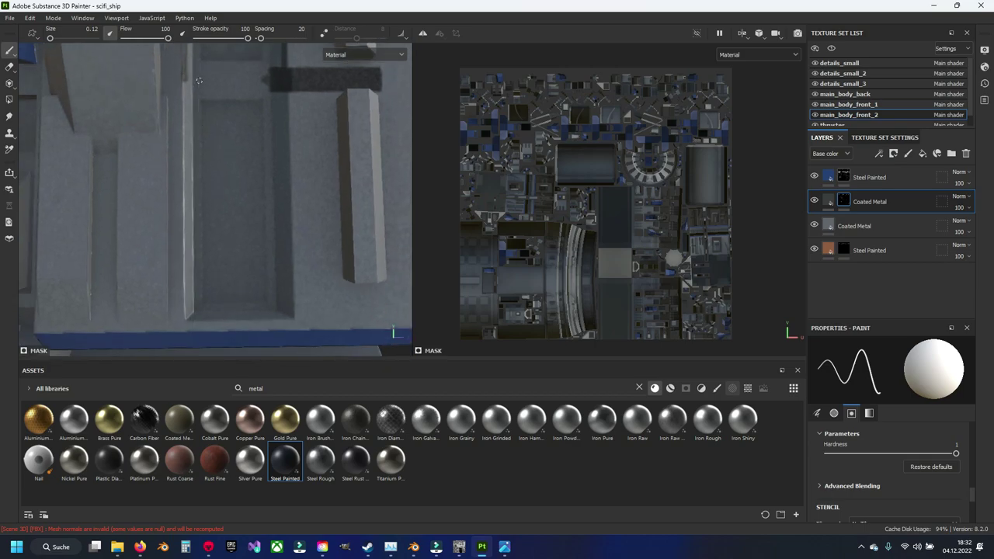
{"action": "mouse_move", "coordinate": [222, 106]}
{"action": "left_mouse_down", "text": "alt"}
{"action": "mouse_move", "coordinate": [246, 219]}
{"action": "mouse_move", "coordinate": [234, 179]}
{"action": "left_mouse_up", "text": "alt"}
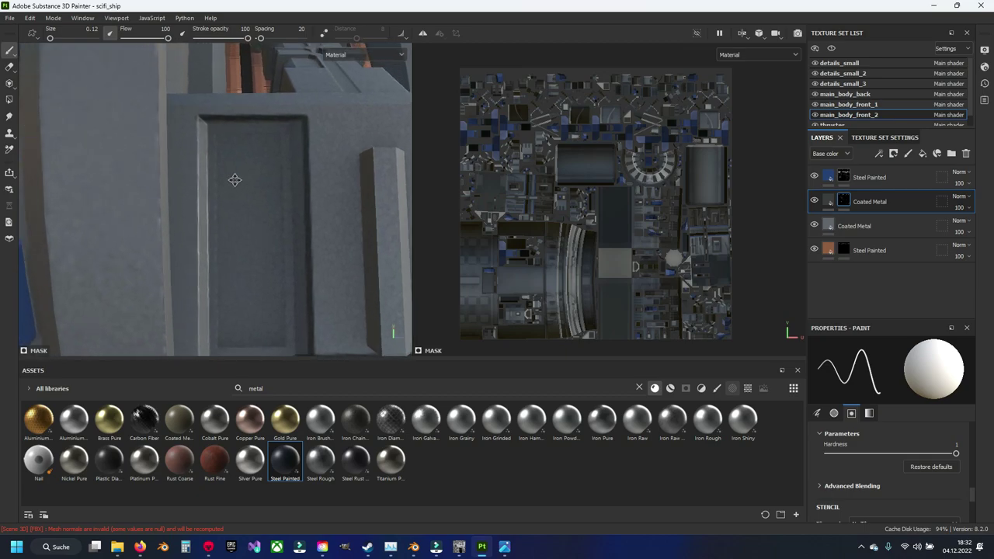
Paint a straight dark line down the door's edge, undoing a stray top-bevel stroke.
{"action": "scroll", "coordinate": [235, 180], "scroll_direction": "up", "scroll_amount": 2}
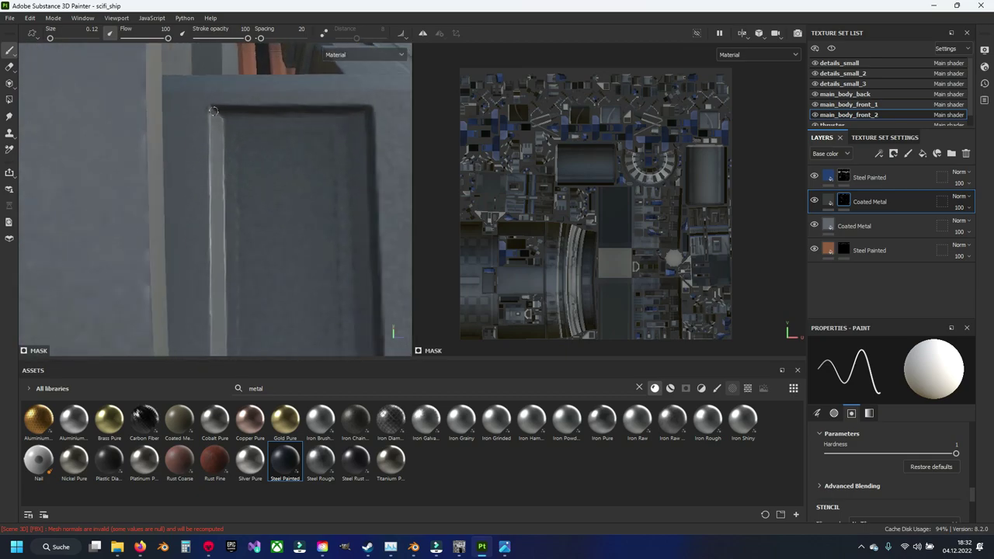
{"action": "left_click", "coordinate": [358, 128], "text": "shift"}
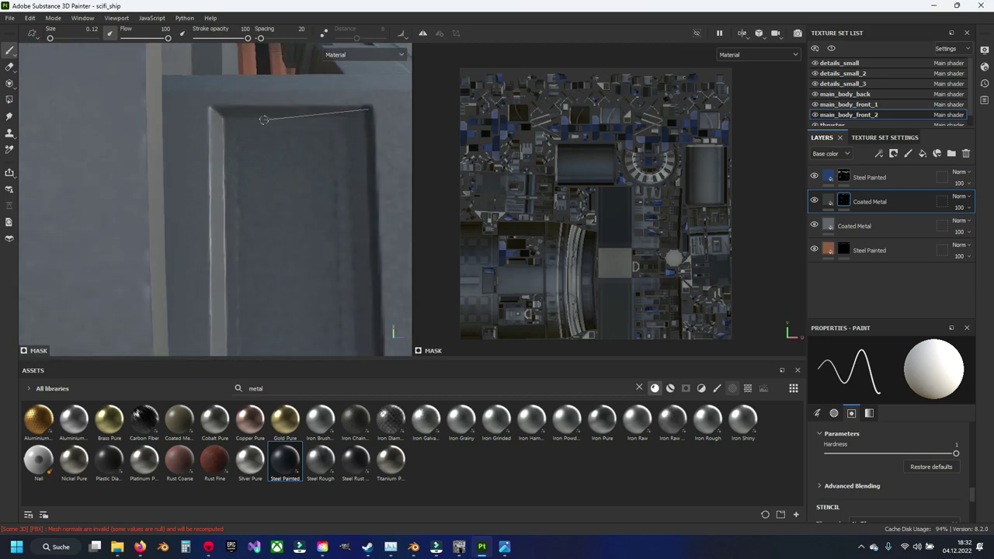
{"action": "key", "text": "ctrl+z"}
{"action": "middle_click_drag", "start_coordinate": [231, 173], "coordinate": [227, 142], "text": "alt"}
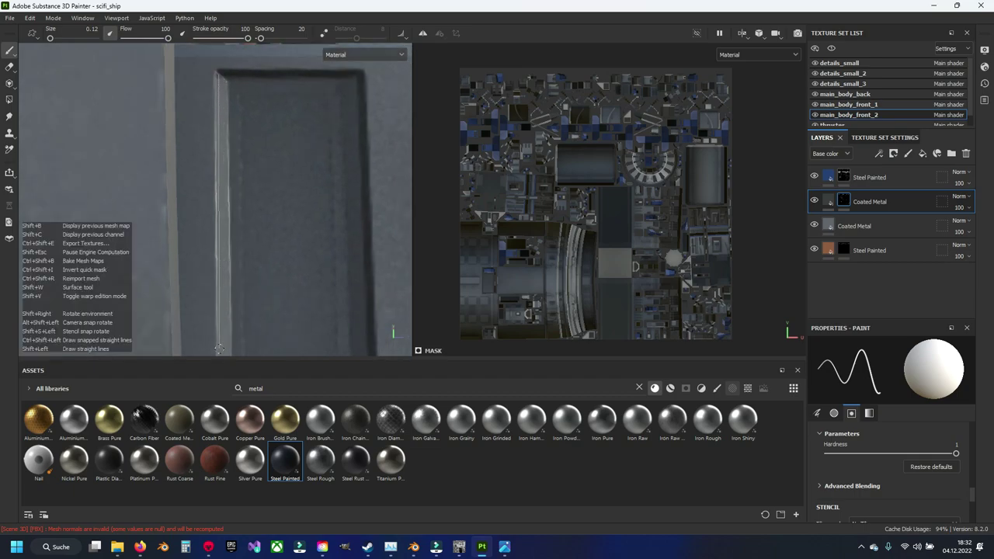
{"action": "middle_click_drag", "start_coordinate": [221, 118], "coordinate": [219, 310], "text": "alt"}
{"action": "right_click_drag", "start_coordinate": [214, 154], "coordinate": [208, 94], "text": "alt"}
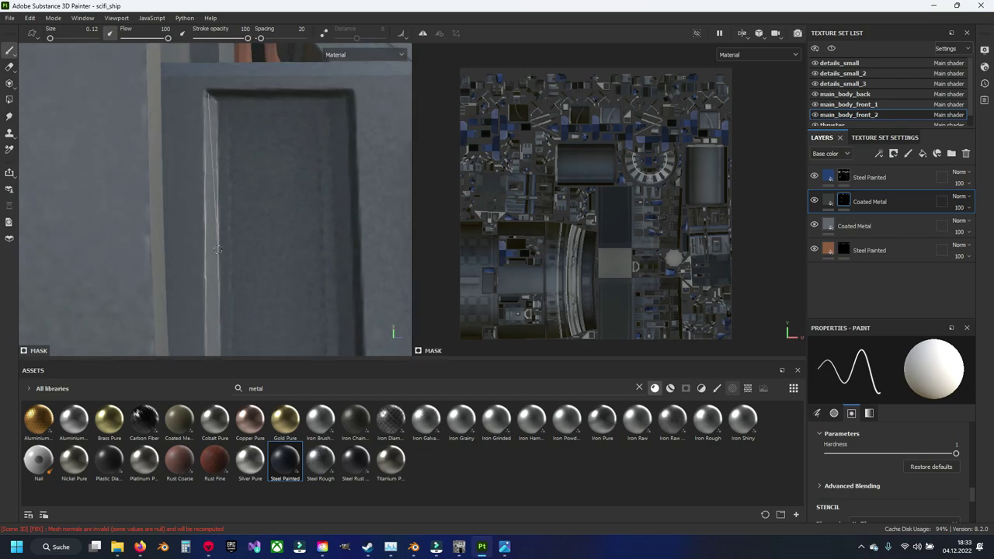
{"action": "left_click", "coordinate": [209, 349], "text": "shift"}
{"action": "scroll", "coordinate": [209, 349], "scroll_direction": "up", "scroll_amount": 3}
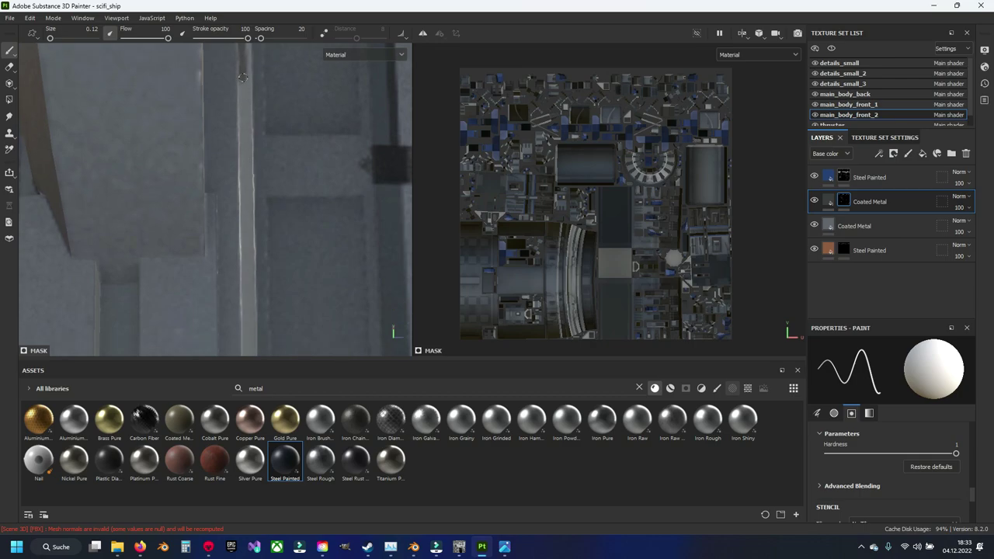
Paint straight dark strokes along the panel's vertical edge, bottom edge and right edge.
{"action": "left_click", "coordinate": [242, 77]}
{"action": "left_click", "coordinate": [246, 351], "text": "shift"}
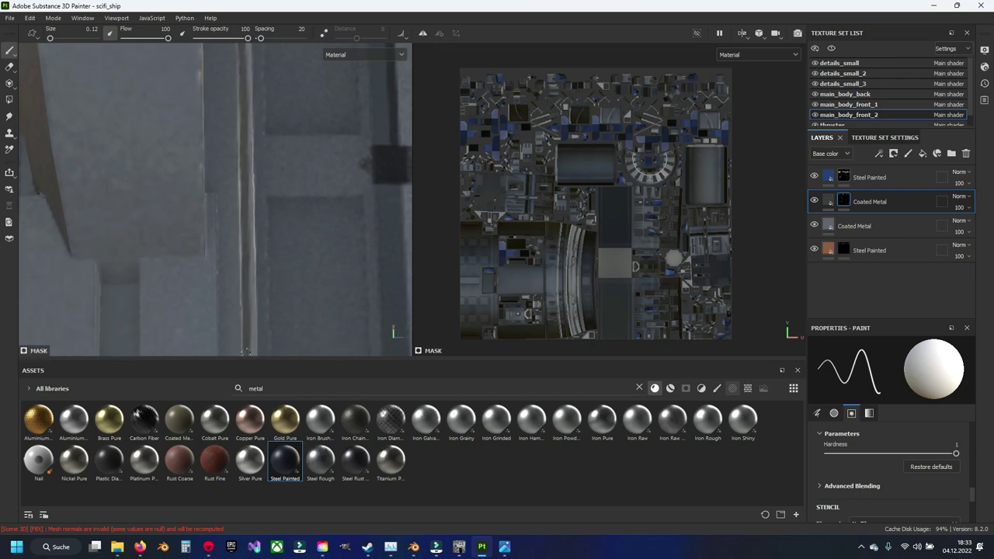
{"action": "left_click_drag", "start_coordinate": [240, 233], "coordinate": [221, 174], "text": "alt"}
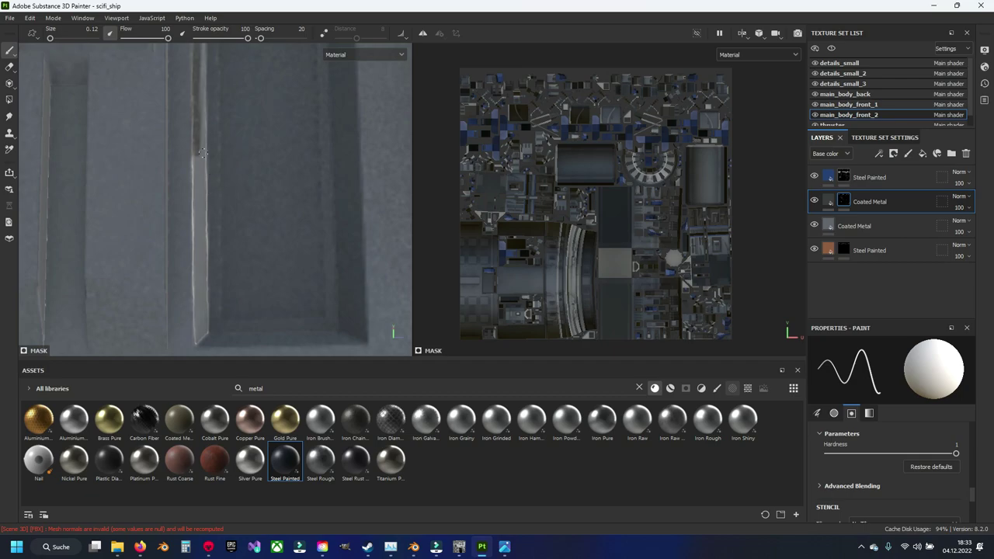
{"action": "key", "text": "shift"}
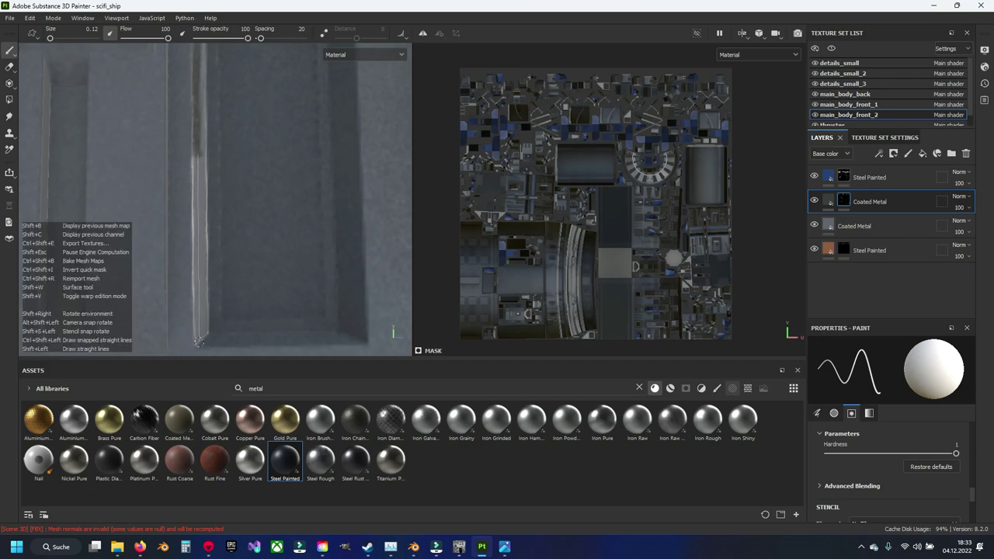
{"action": "left_click_drag", "start_coordinate": [197, 341], "coordinate": [356, 334]}
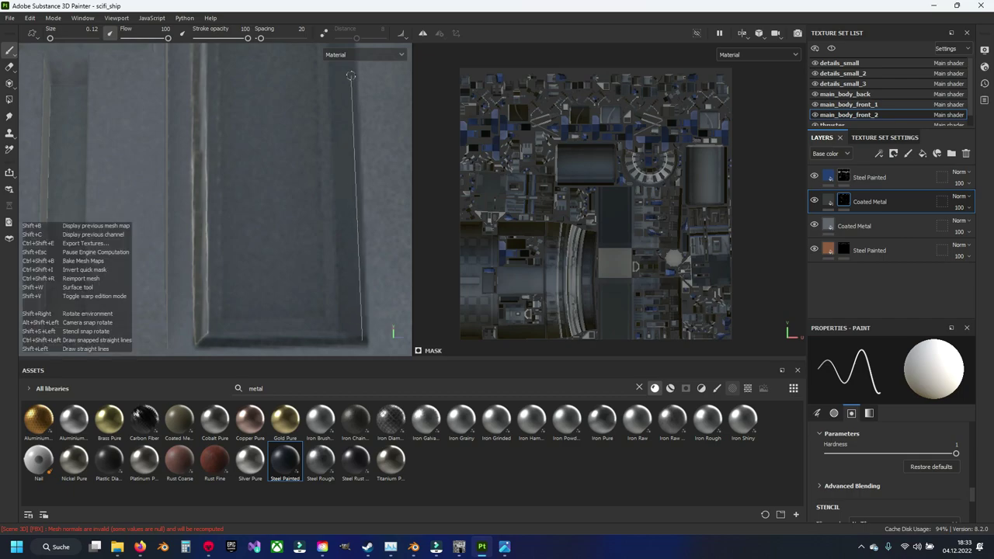
{"action": "left_click", "coordinate": [352, 74], "text": "shift"}
{"action": "middle_click_drag", "start_coordinate": [342, 144], "coordinate": [327, 233], "text": "alt"}
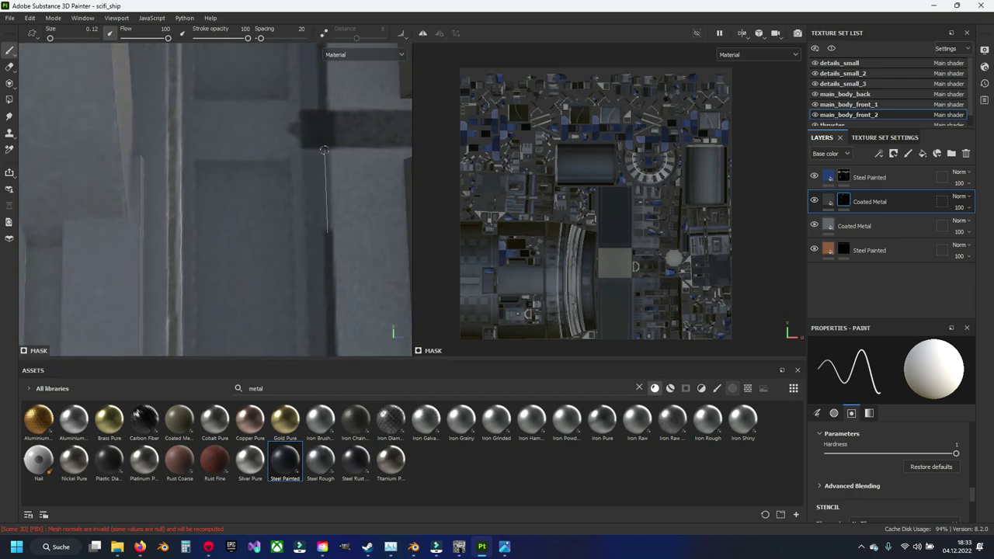
{"action": "mouse_move", "coordinate": [324, 150]}
{"action": "left_mouse_down", "text": "alt"}
{"action": "mouse_move", "coordinate": [285, 269]}
{"action": "mouse_move", "coordinate": [276, 240]}
{"action": "mouse_move", "coordinate": [246, 232]}
{"action": "mouse_move", "coordinate": [156, 241]}
{"action": "mouse_move", "coordinate": [160, 139]}
{"action": "mouse_move", "coordinate": [167, 233]}
{"action": "mouse_move", "coordinate": [276, 230]}
{"action": "mouse_move", "coordinate": [284, 120]}
{"action": "left_mouse_up", "text": "alt"}
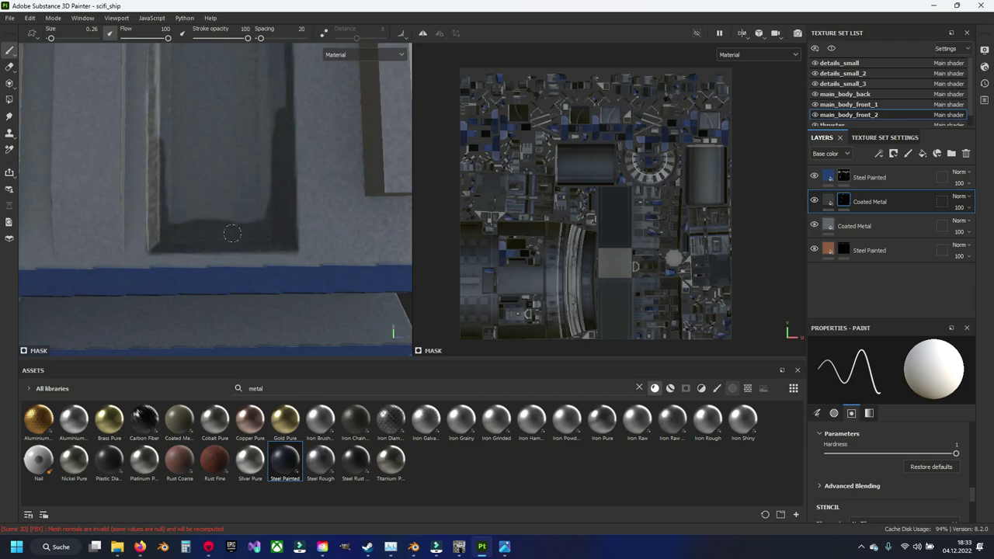
Outline the inner recess's left, right and top sides with straight dark strokes.
{"action": "mouse_move", "coordinate": [232, 233]}
{"action": "left_mouse_down"}
{"action": "mouse_move", "coordinate": [175, 143]}
{"action": "mouse_move", "coordinate": [208, 120]}
{"action": "left_mouse_up"}
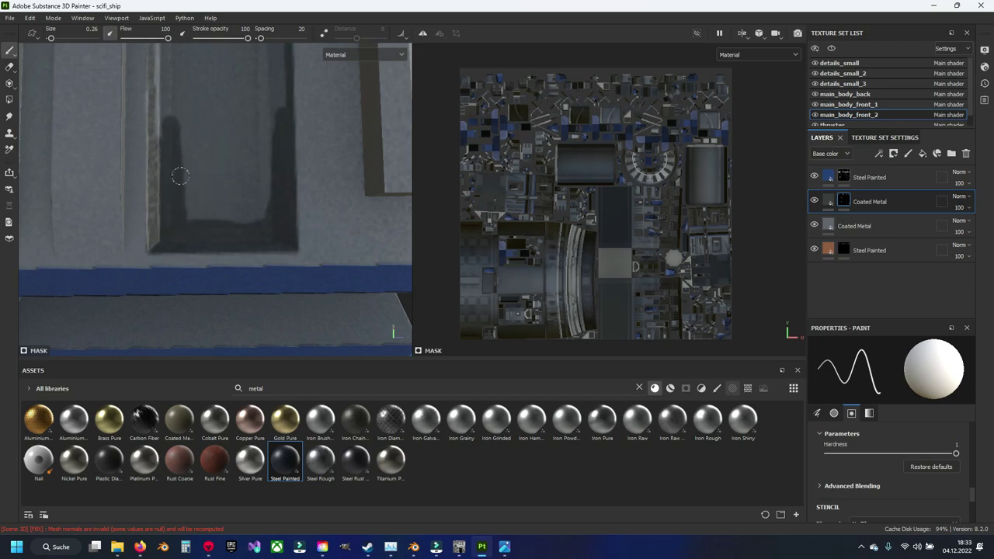
{"action": "mouse_move", "coordinate": [179, 176]}
{"action": "left_mouse_down", "text": "alt"}
{"action": "mouse_move", "coordinate": [240, 248]}
{"action": "mouse_move", "coordinate": [187, 310]}
{"action": "mouse_move", "coordinate": [188, 99]}
{"action": "left_mouse_up", "text": "alt"}
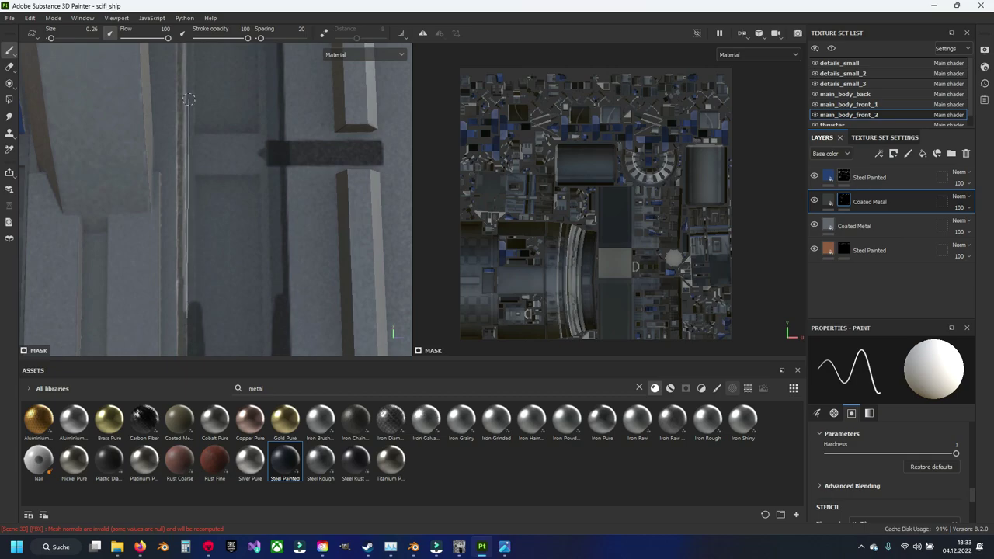
{"action": "left_click", "coordinate": [187, 99], "text": "shift"}
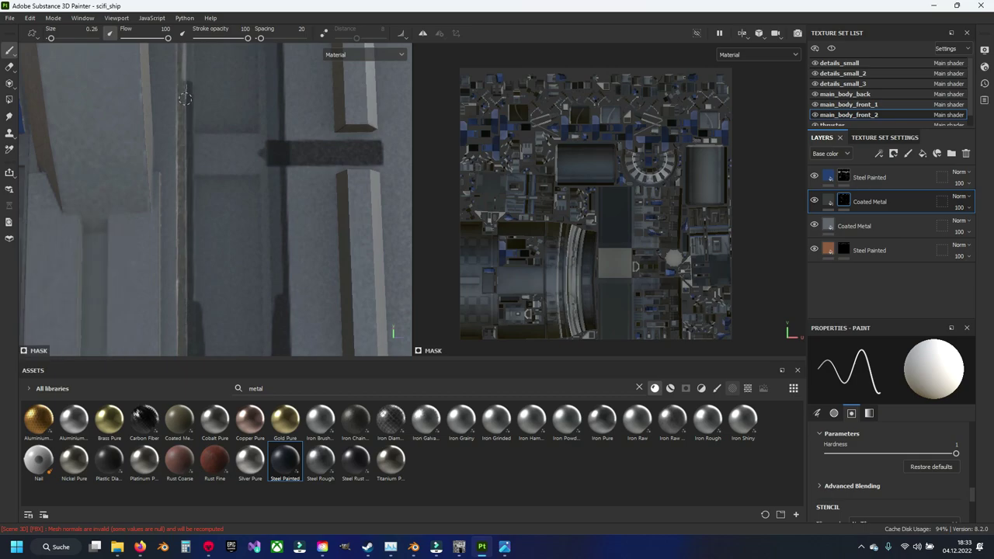
{"action": "left_click", "coordinate": [184, 302], "text": "shift"}
{"action": "left_click", "coordinate": [182, 87], "text": "shift"}
{"action": "left_click", "coordinate": [277, 82], "text": "shift"}
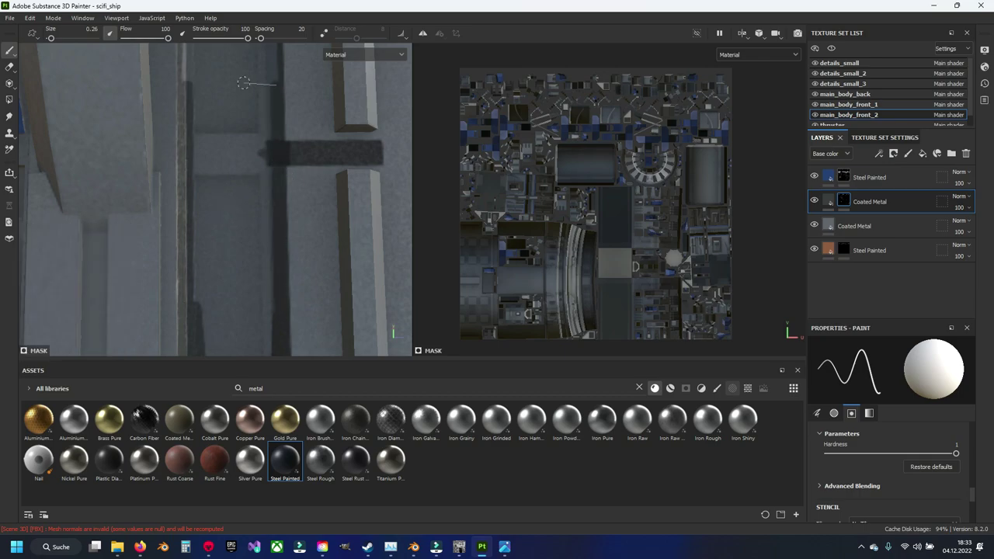
{"action": "left_click", "coordinate": [190, 85], "text": "shift"}
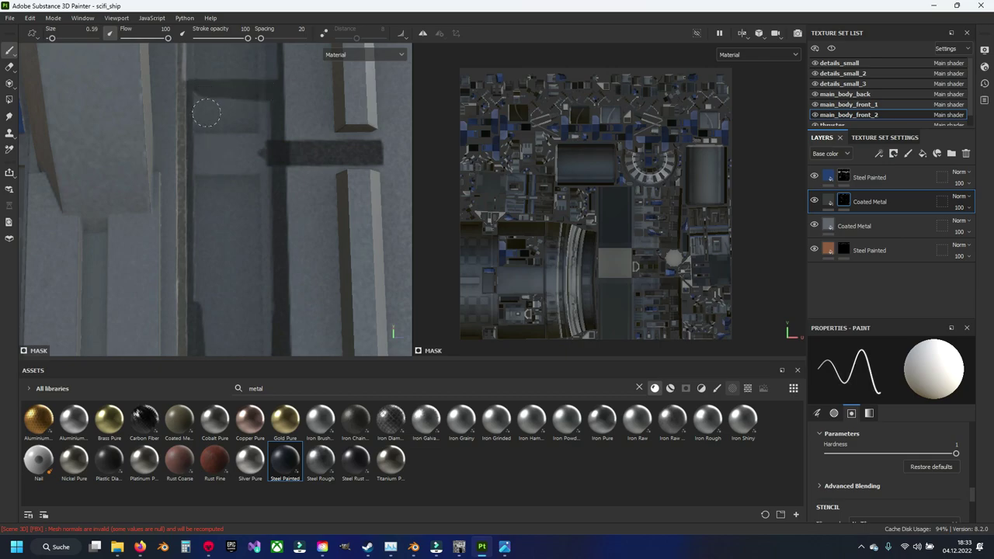
Darken the recess's remaining sides and fill the recessed panel interior dark.
{"action": "left_click", "coordinate": [203, 334], "text": "shift"}
{"action": "mouse_move", "coordinate": [243, 325]}
{"action": "left_mouse_down", "text": "shift"}
{"action": "mouse_move", "coordinate": [239, 111]}
{"action": "mouse_move", "coordinate": [223, 344]}
{"action": "mouse_move", "coordinate": [215, 129]}
{"action": "mouse_move", "coordinate": [222, 236]}
{"action": "mouse_move", "coordinate": [213, 193]}
{"action": "mouse_move", "coordinate": [264, 203]}
{"action": "mouse_move", "coordinate": [246, 182]}
{"action": "mouse_move", "coordinate": [267, 299]}
{"action": "left_mouse_up", "text": "shift"}
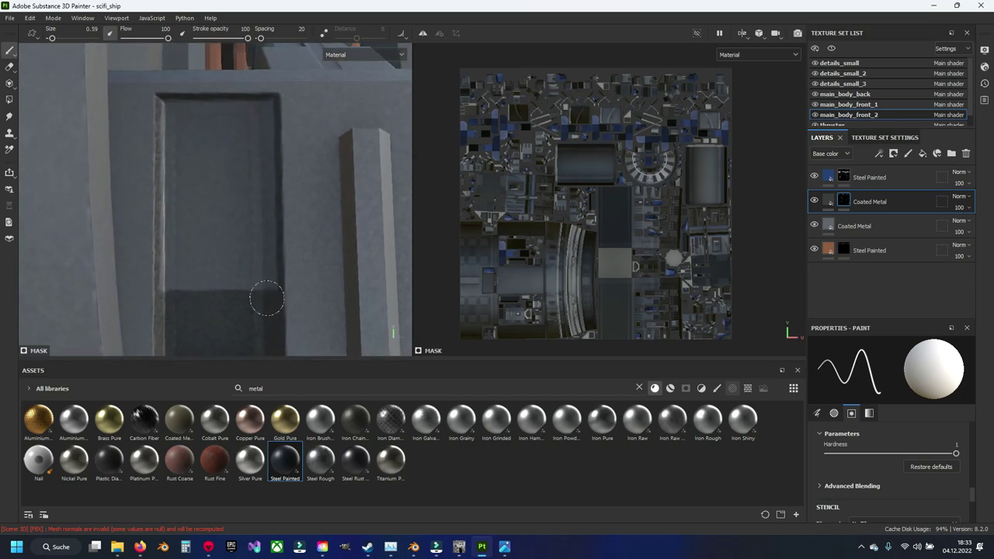
{"action": "left_click", "coordinate": [262, 93], "text": "shift"}
{"action": "left_click", "coordinate": [166, 93], "text": "shift"}
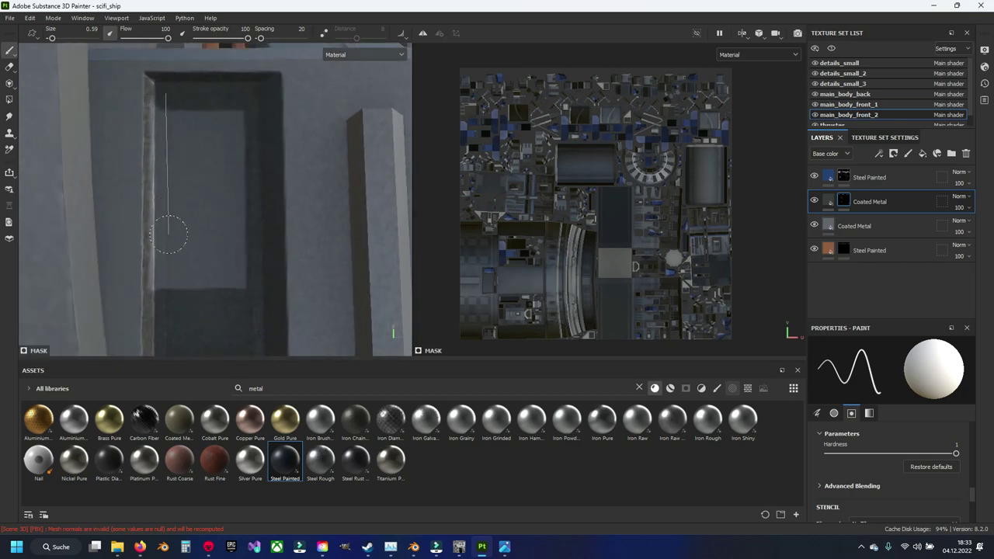
{"action": "left_click", "coordinate": [166, 292], "text": "shift"}
{"action": "mouse_move", "coordinate": [165, 292]}
{"action": "left_mouse_down"}
{"action": "mouse_move", "coordinate": [240, 243]}
{"action": "mouse_move", "coordinate": [193, 140]}
{"action": "mouse_move", "coordinate": [224, 104]}
{"action": "left_mouse_up"}
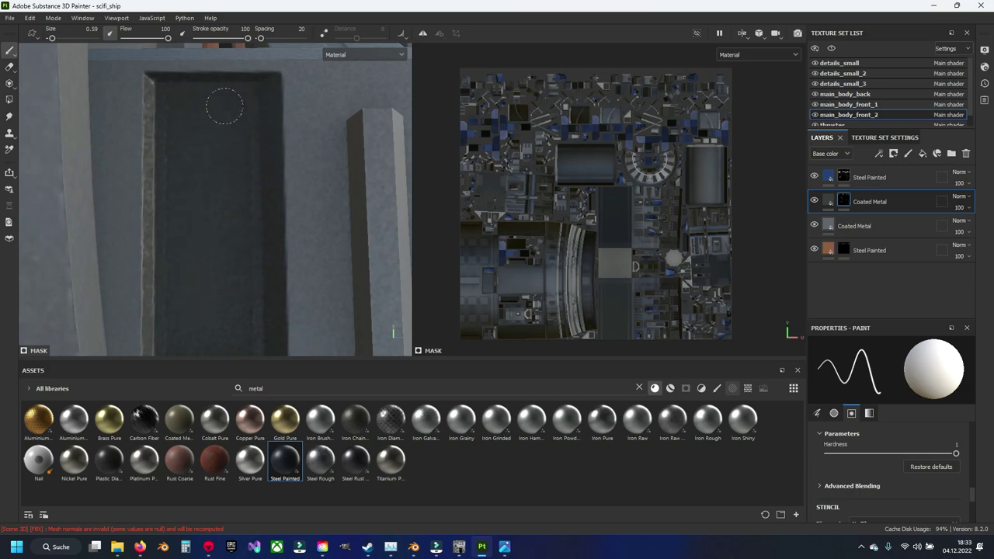
{"action": "scroll", "coordinate": [222, 229], "scroll_direction": "down", "scroll_amount": 3}
{"action": "left_click_drag", "start_coordinate": [222, 229], "coordinate": [301, 190], "text": "alt"}
Frame the recessed panels in a three-quarter view and shrink the brush for fine edge lines.
{"action": "scroll", "coordinate": [245, 218], "scroll_direction": "up", "scroll_amount": 3}
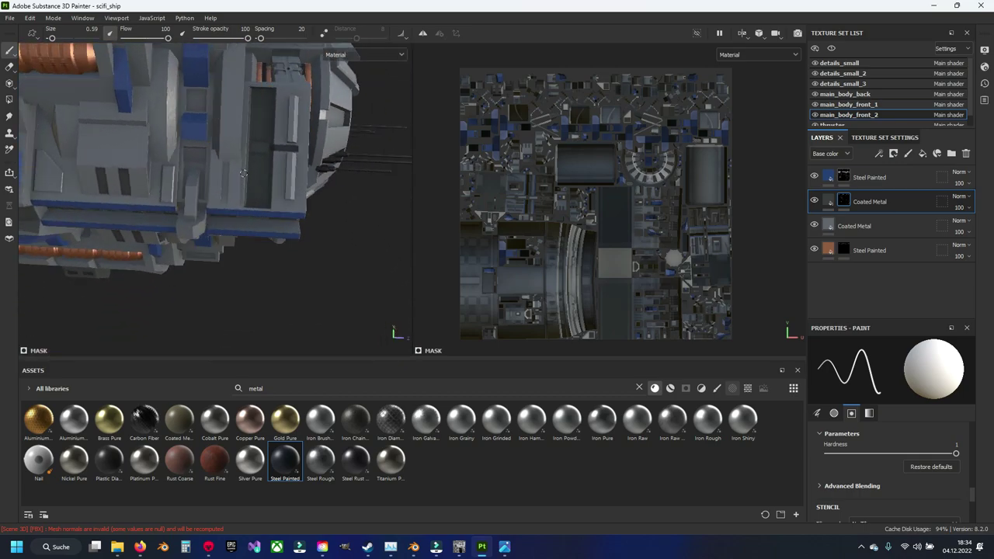
{"action": "scroll", "coordinate": [246, 218], "scroll_direction": "up", "scroll_amount": 3}
{"action": "scroll", "coordinate": [245, 218], "scroll_direction": "up", "scroll_amount": 3}
{"action": "middle_click_drag", "start_coordinate": [218, 226], "coordinate": [246, 218], "text": "alt"}
{"action": "scroll", "coordinate": [246, 217], "scroll_direction": "up", "scroll_amount": 2}
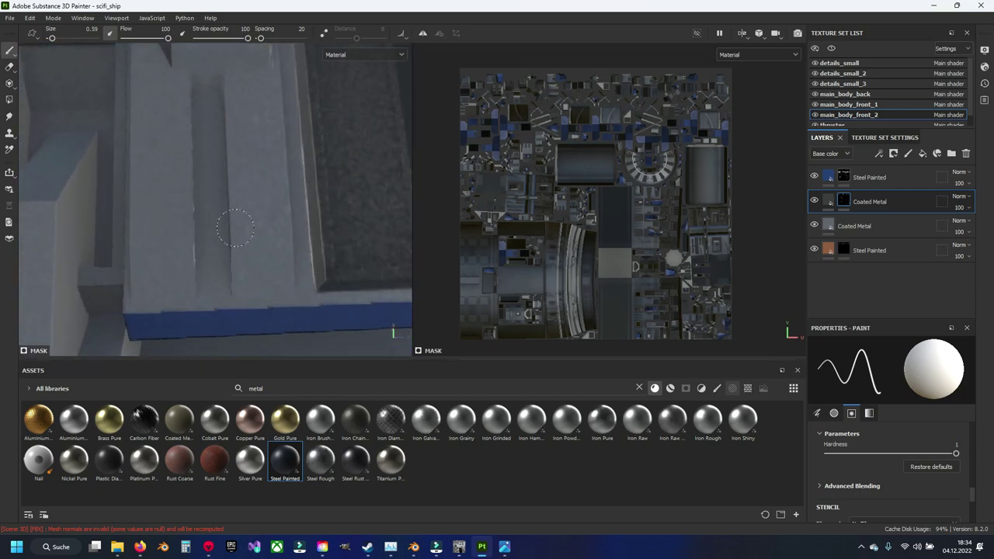
{"action": "scroll", "coordinate": [226, 238], "scroll_direction": "up", "scroll_amount": 1}
{"action": "scroll", "coordinate": [247, 233], "scroll_direction": "up", "scroll_amount": 2}
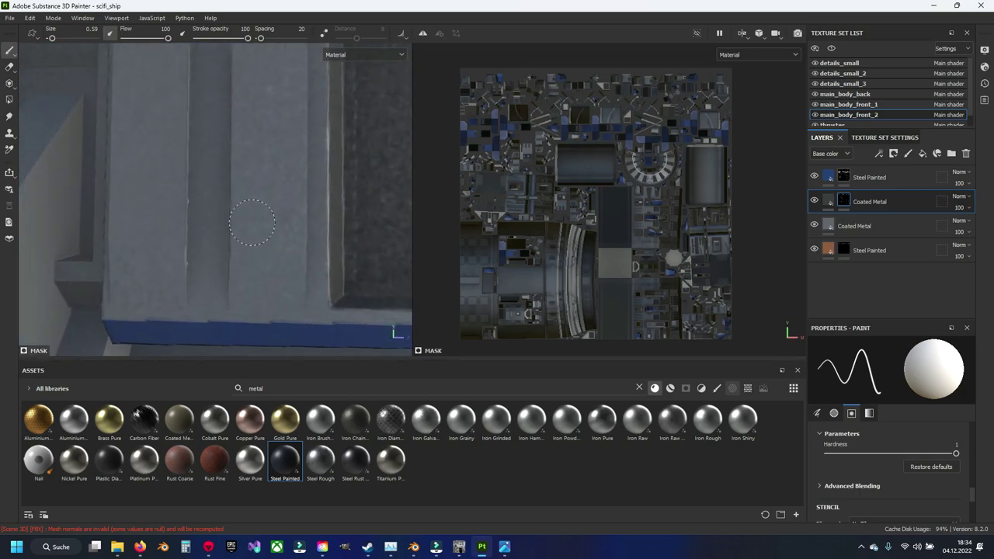
{"action": "scroll", "coordinate": [251, 223], "scroll_direction": "down", "scroll_amount": 3}
{"action": "scroll", "coordinate": [251, 223], "scroll_direction": "down", "scroll_amount": 3}
{"action": "middle_click_drag", "start_coordinate": [251, 223], "coordinate": [266, 273], "text": "alt"}
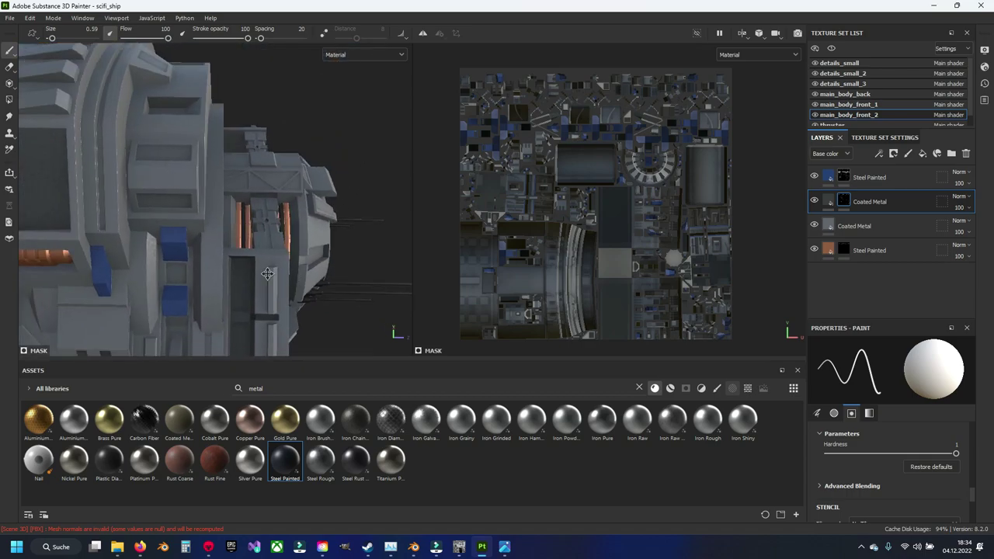
{"action": "mouse_move", "coordinate": [266, 274]}
{"action": "left_mouse_down", "text": "alt"}
{"action": "mouse_move", "coordinate": [201, 216]}
{"action": "mouse_move", "coordinate": [204, 224]}
{"action": "mouse_move", "coordinate": [196, 199]}
{"action": "left_mouse_up", "text": "alt"}
{"action": "scroll", "coordinate": [206, 218], "scroll_direction": "up", "scroll_amount": 1}
{"action": "scroll", "coordinate": [209, 217], "scroll_direction": "up", "scroll_amount": 2}
{"action": "scroll", "coordinate": [211, 217], "scroll_direction": "up", "scroll_amount": 2}
{"action": "scroll", "coordinate": [204, 178], "scroll_direction": "up", "scroll_amount": 2}
{"action": "scroll", "coordinate": [186, 198], "scroll_direction": "up", "scroll_amount": 1}
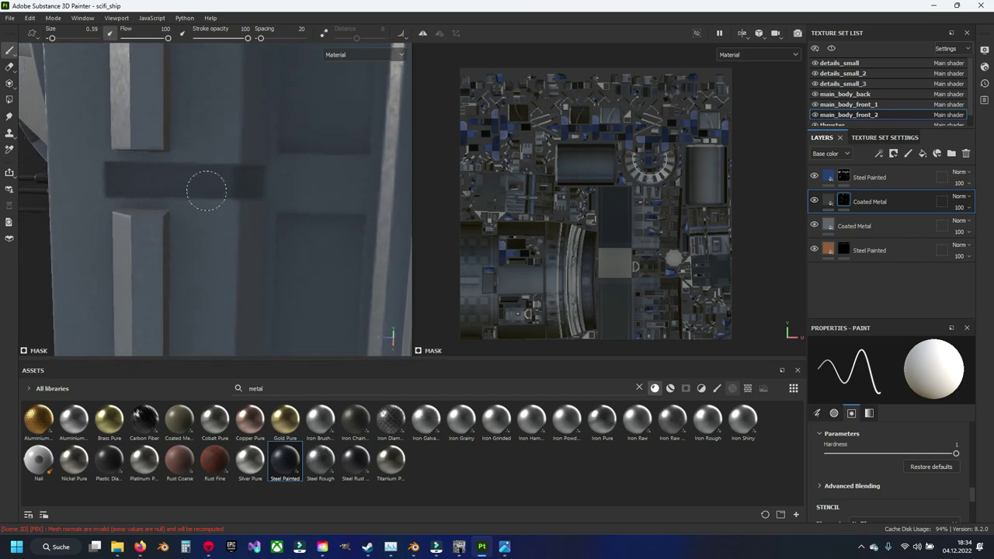
{"action": "right_click_drag", "start_coordinate": [206, 190], "coordinate": [174, 192], "text": "ctrl"}
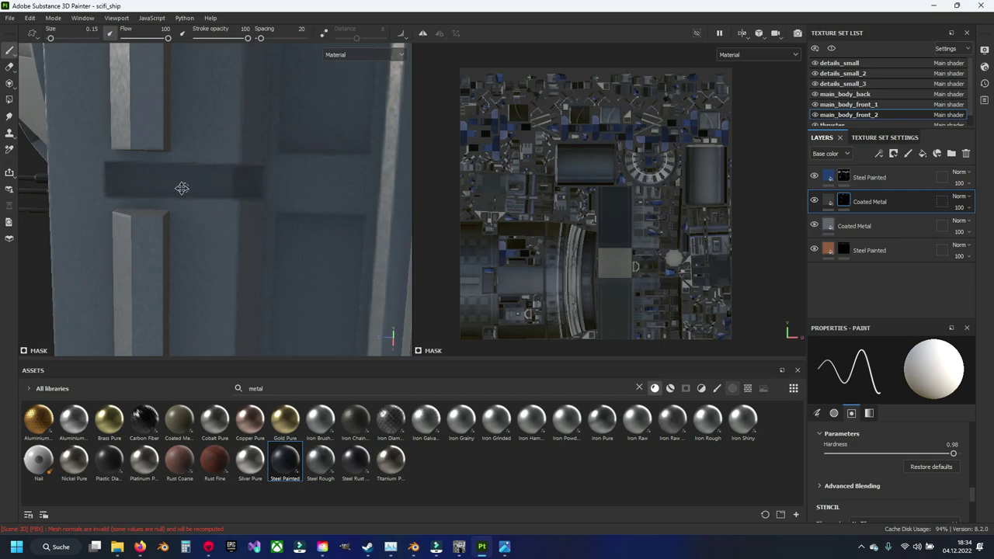
Paint straight dark strokes along the dark bar's top and bottom edges.
{"action": "left_click_drag", "start_coordinate": [181, 188], "coordinate": [110, 190], "text": "alt"}
{"action": "left_click", "coordinate": [92, 173], "text": "shift"}
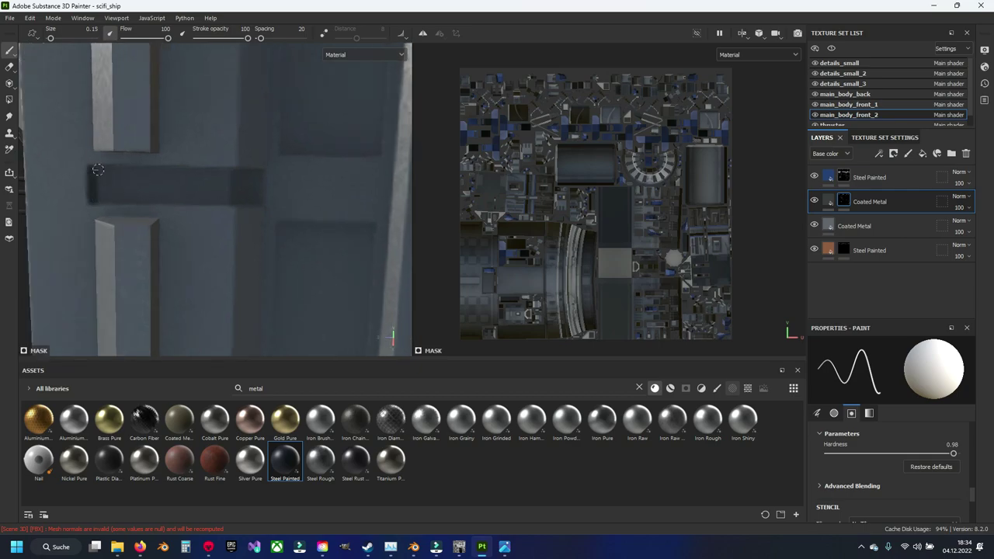
{"action": "left_click", "coordinate": [402, 173], "text": "shift"}
{"action": "left_click", "coordinate": [94, 200]}
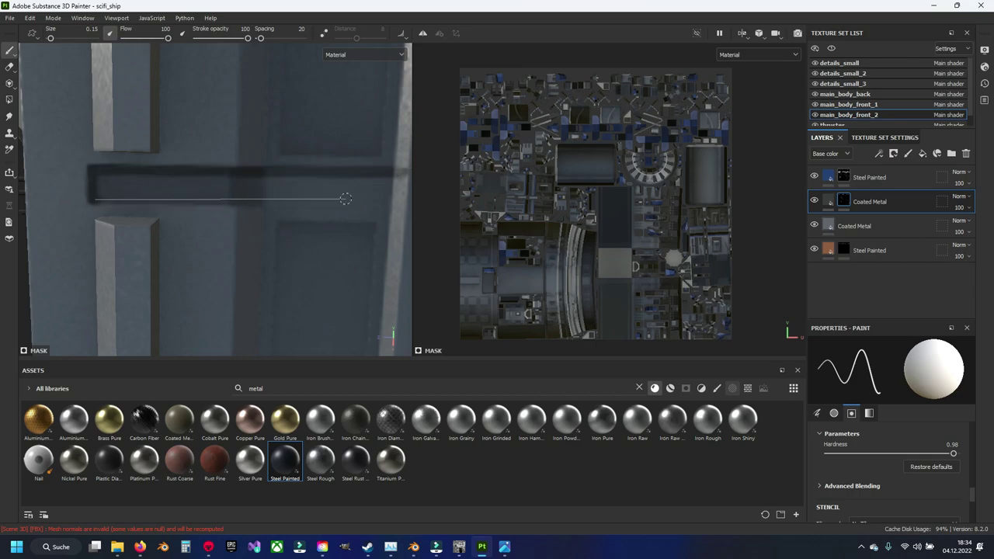
{"action": "left_click", "coordinate": [399, 205], "text": "shift"}
Paint straight dark lines up the frame edge, across its top and down the panel's left edge.
{"action": "left_click_drag", "start_coordinate": [399, 206], "coordinate": [243, 253], "text": "alt"}
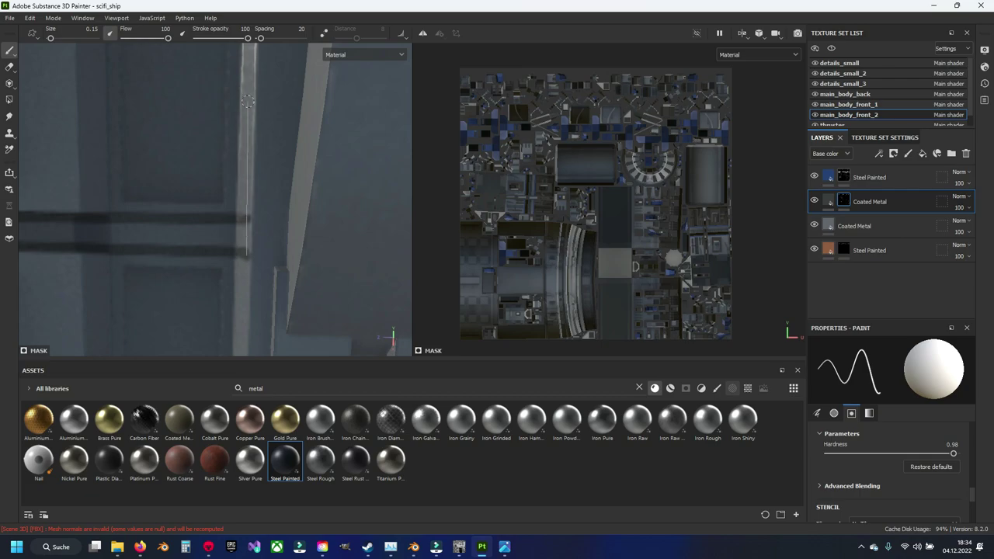
{"action": "middle_click_drag", "start_coordinate": [247, 102], "coordinate": [264, 277], "text": "alt"}
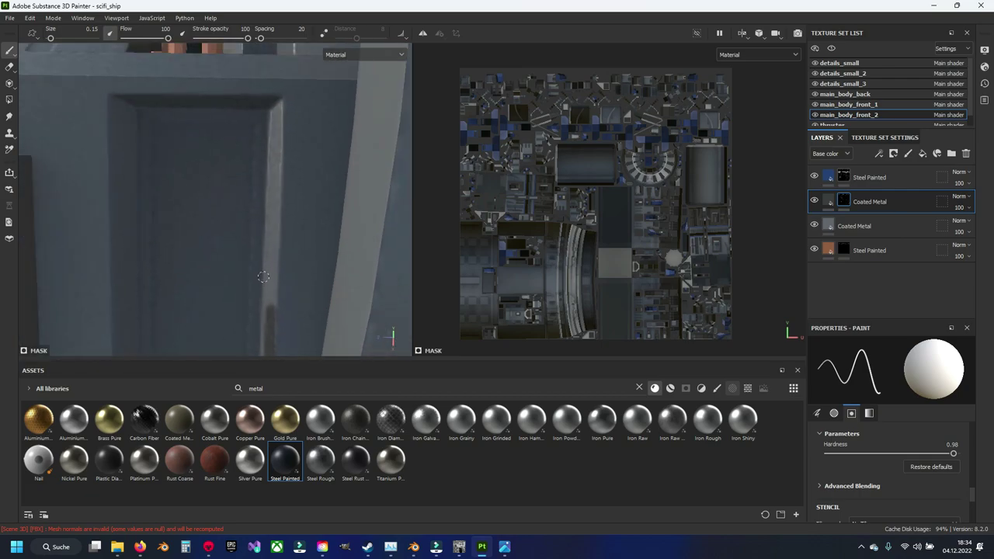
{"action": "left_click", "coordinate": [277, 100], "text": "shift"}
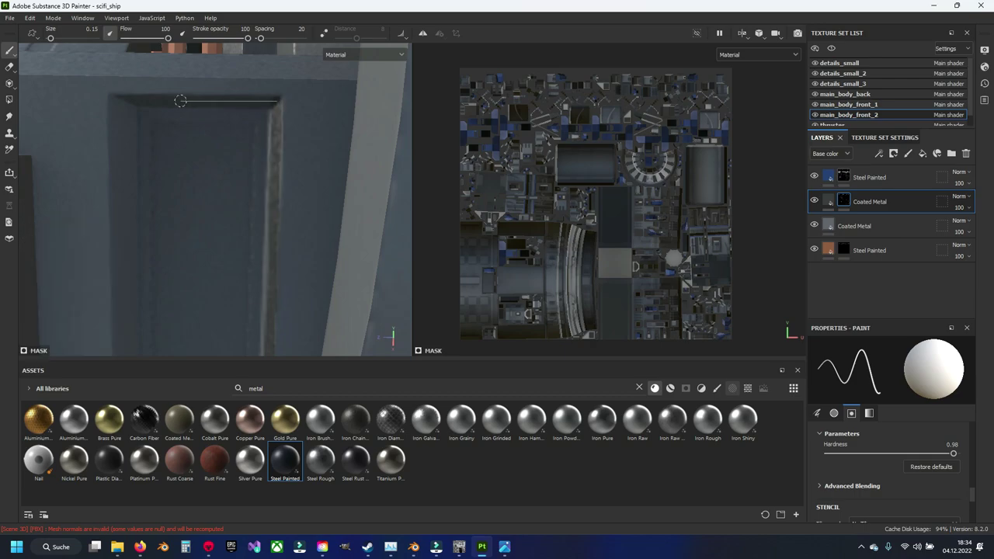
{"action": "left_click", "coordinate": [112, 100], "text": "shift"}
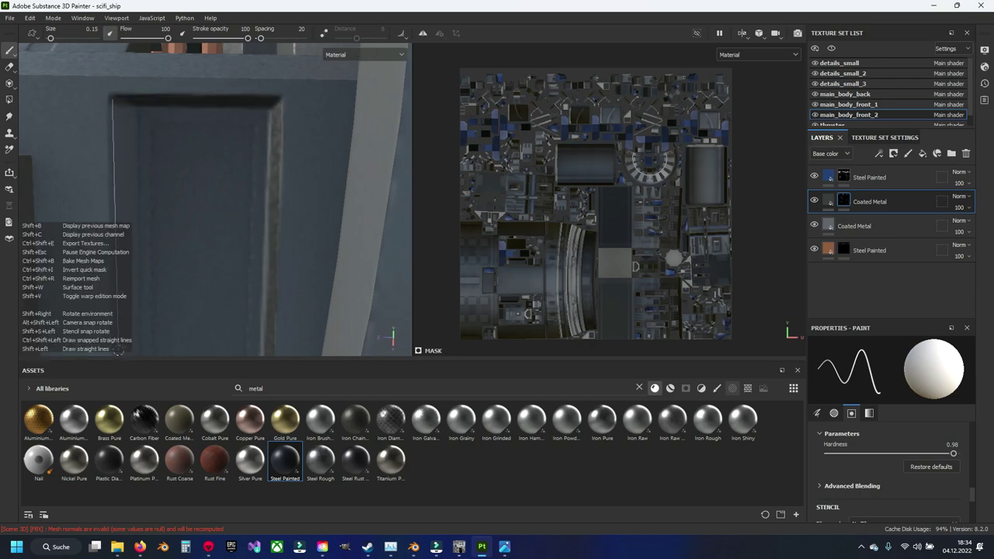
{"action": "left_click", "coordinate": [118, 351], "text": "shift"}
Paint straight dark lines down the recess edge, along its top and along the edge strip.
{"action": "scroll", "coordinate": [179, 219], "scroll_direction": "up", "scroll_amount": 3}
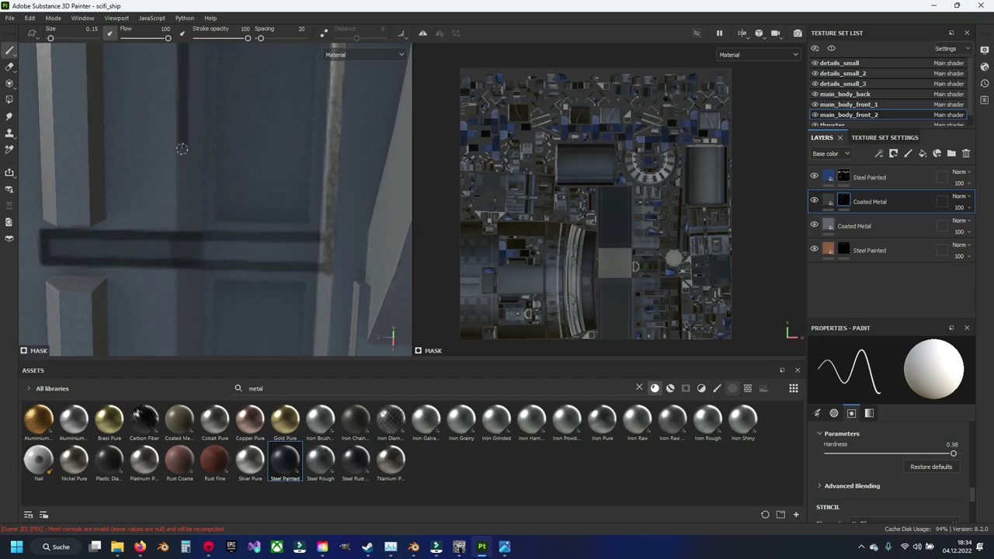
{"action": "middle_click_drag", "start_coordinate": [182, 284], "coordinate": [200, 180]}
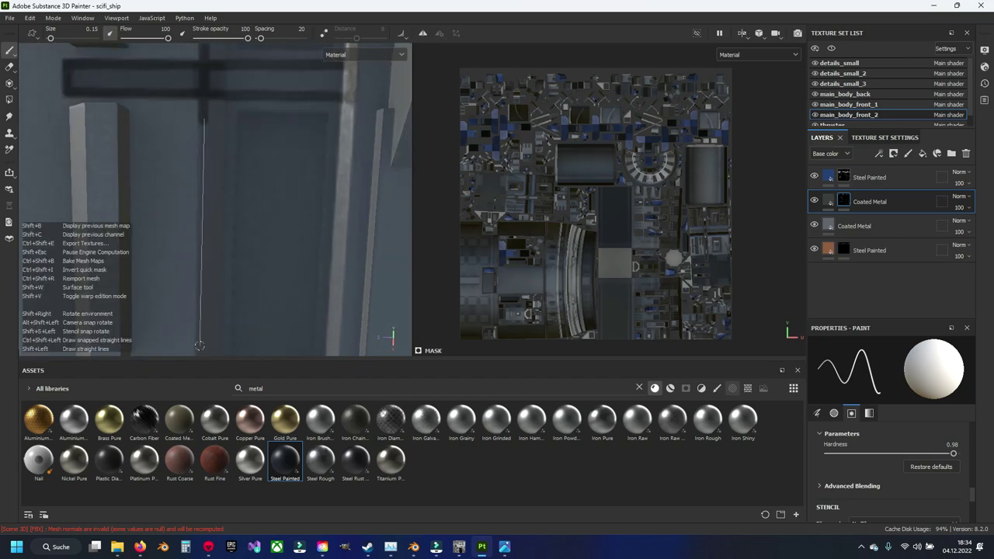
{"action": "mouse_move", "coordinate": [204, 333]}
{"action": "middle_mouse_down"}
{"action": "mouse_move", "coordinate": [215, 159]}
{"action": "mouse_move", "coordinate": [181, 178]}
{"action": "middle_mouse_up"}
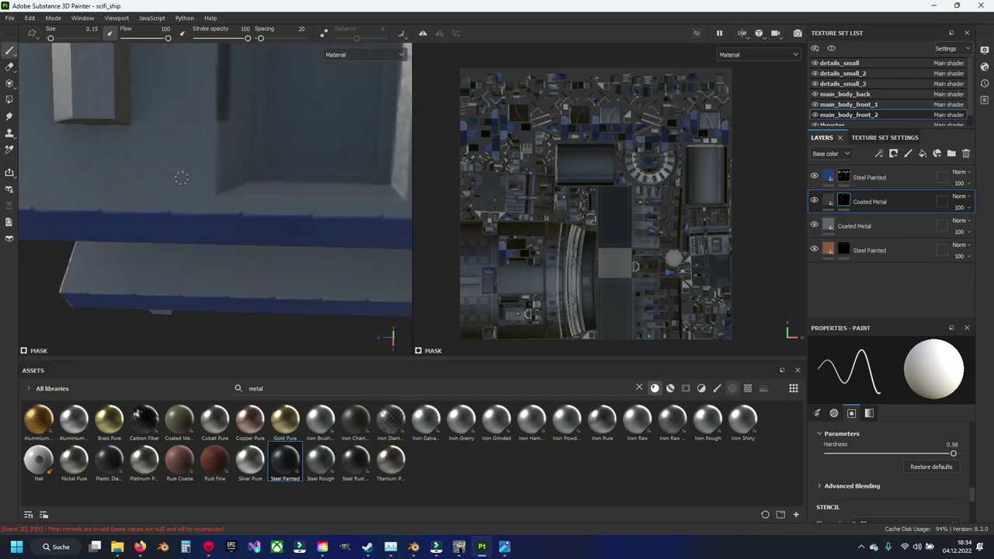
{"action": "left_click", "coordinate": [222, 189], "text": "shift"}
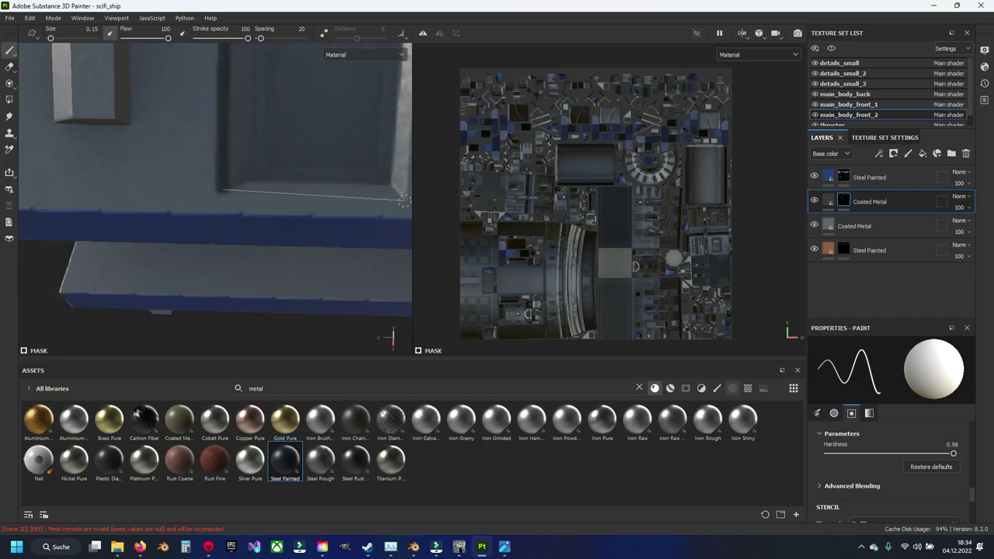
{"action": "left_click", "coordinate": [400, 195], "text": "shift"}
{"action": "left_click_drag", "start_coordinate": [400, 195], "coordinate": [276, 270], "text": "alt"}
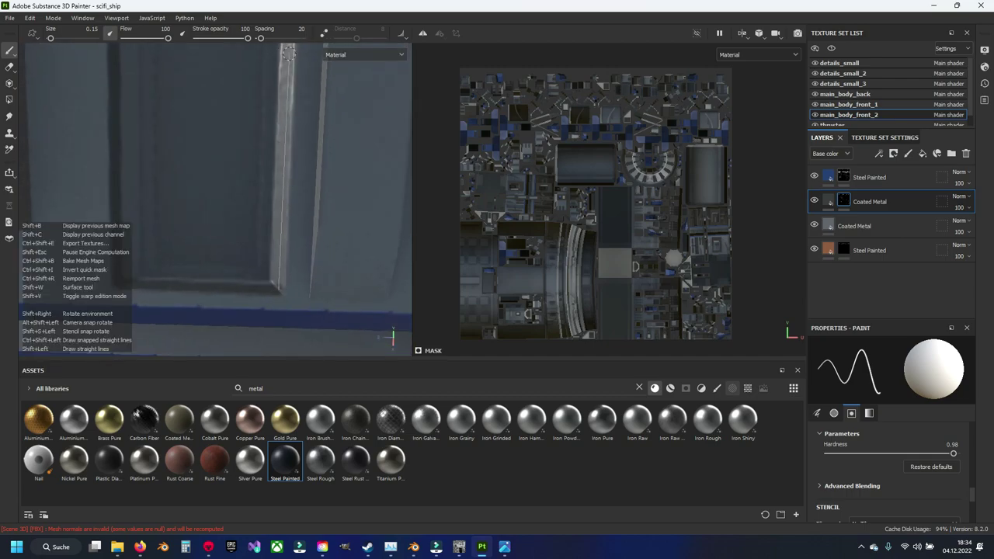
{"action": "left_click_drag", "start_coordinate": [281, 55], "coordinate": [265, 258], "text": "alt"}
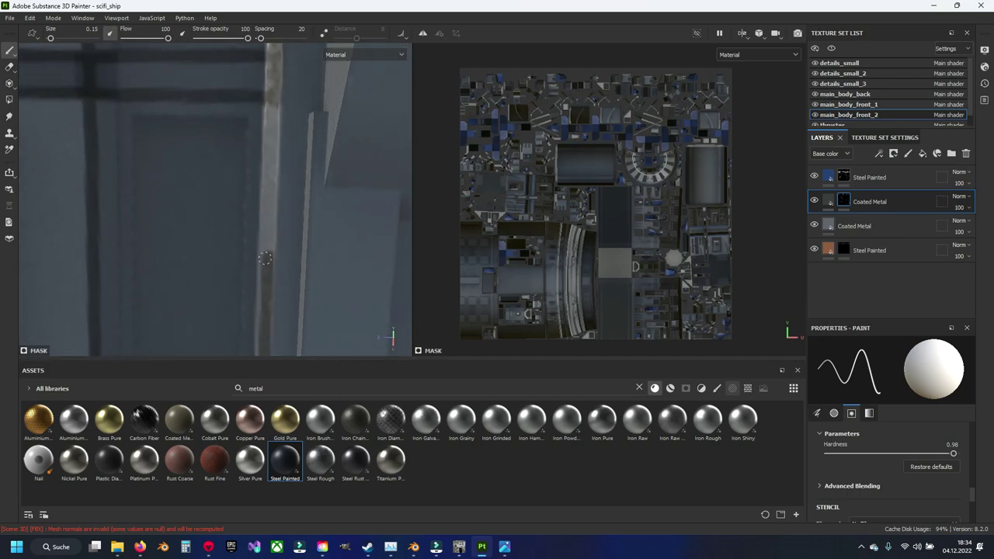
{"action": "left_click", "coordinate": [275, 104], "text": "shift"}
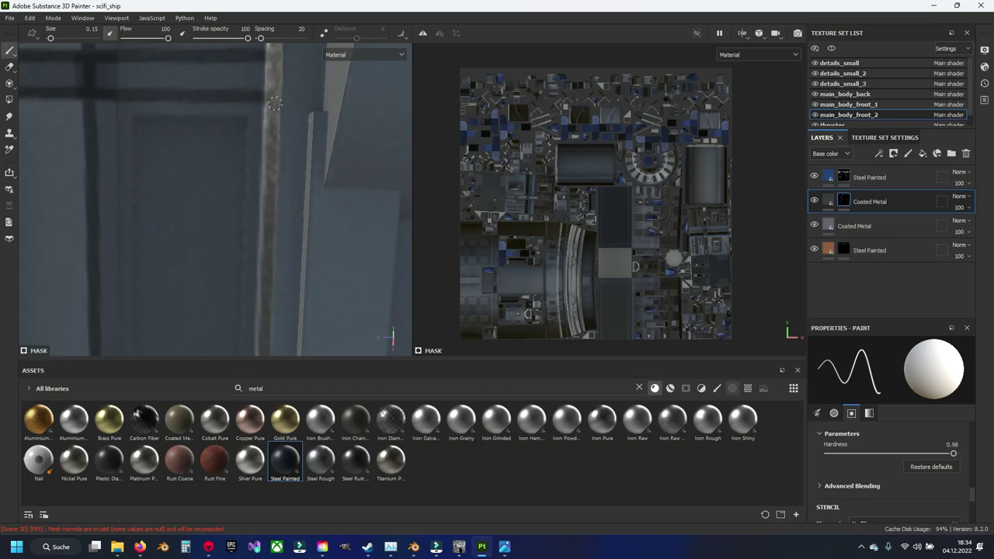
Trace the door panel's inner edges and fill its inner border with dark paint.
{"action": "left_click_drag", "start_coordinate": [275, 104], "coordinate": [207, 282], "text": "alt"}
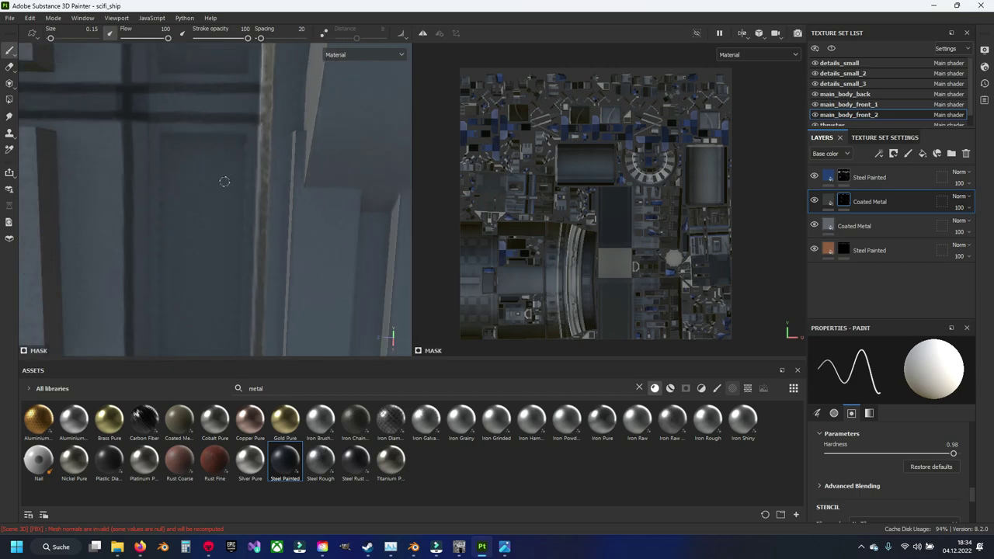
{"action": "scroll", "coordinate": [190, 234], "scroll_direction": "up", "scroll_amount": 3}
{"action": "scroll", "coordinate": [190, 234], "scroll_direction": "up", "scroll_amount": 2}
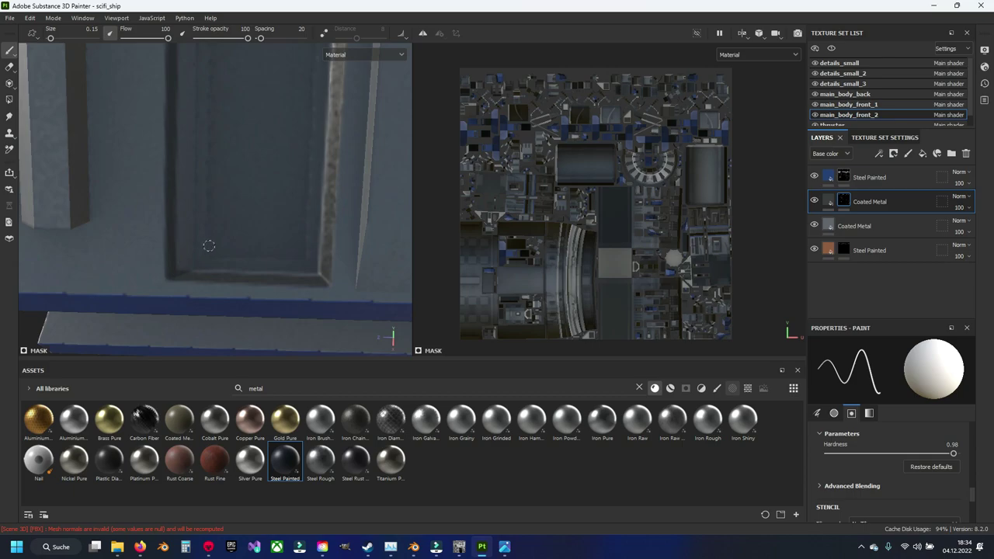
{"action": "mouse_move", "coordinate": [189, 255]}
{"action": "left_mouse_down"}
{"action": "mouse_move", "coordinate": [310, 274]}
{"action": "mouse_move", "coordinate": [326, 117]}
{"action": "left_mouse_up"}
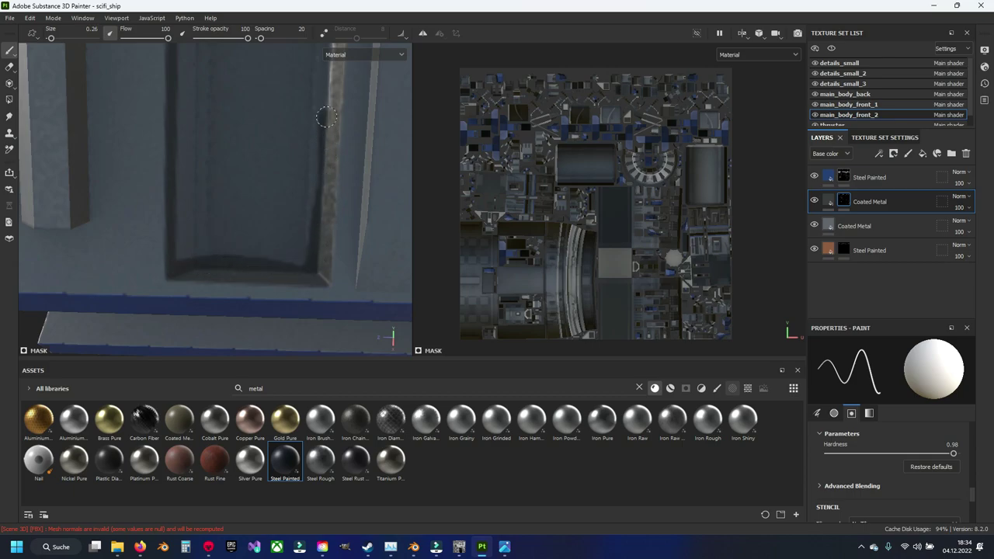
{"action": "left_click", "coordinate": [178, 118], "text": "shift"}
{"action": "mouse_move", "coordinate": [178, 119]}
{"action": "left_mouse_down"}
{"action": "mouse_move", "coordinate": [179, 207]}
{"action": "mouse_move", "coordinate": [280, 258]}
{"action": "mouse_move", "coordinate": [303, 146]}
{"action": "mouse_move", "coordinate": [320, 177]}
{"action": "left_mouse_up"}
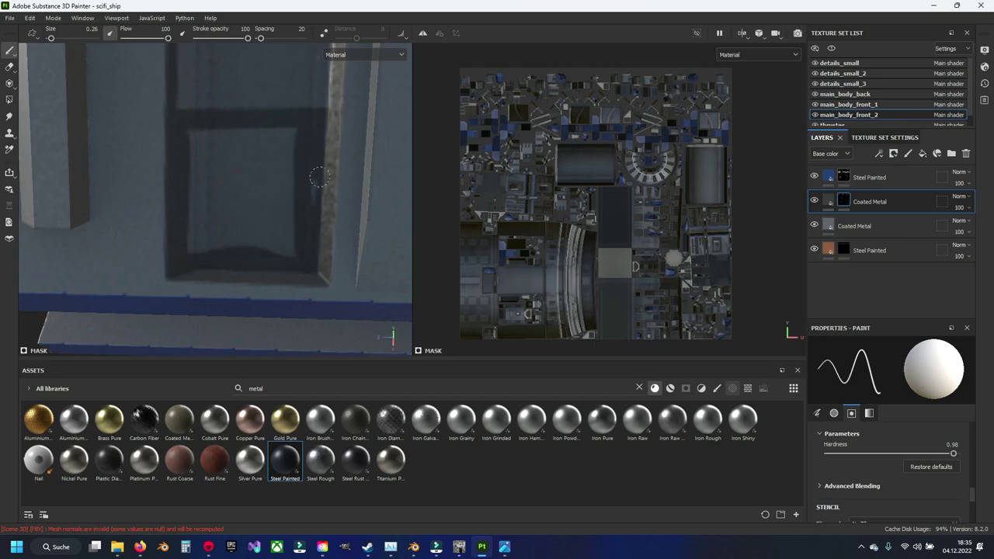
{"action": "middle_click_drag", "start_coordinate": [319, 177], "coordinate": [288, 226], "text": "alt"}
{"action": "left_click_drag", "start_coordinate": [167, 180], "coordinate": [230, 305]}
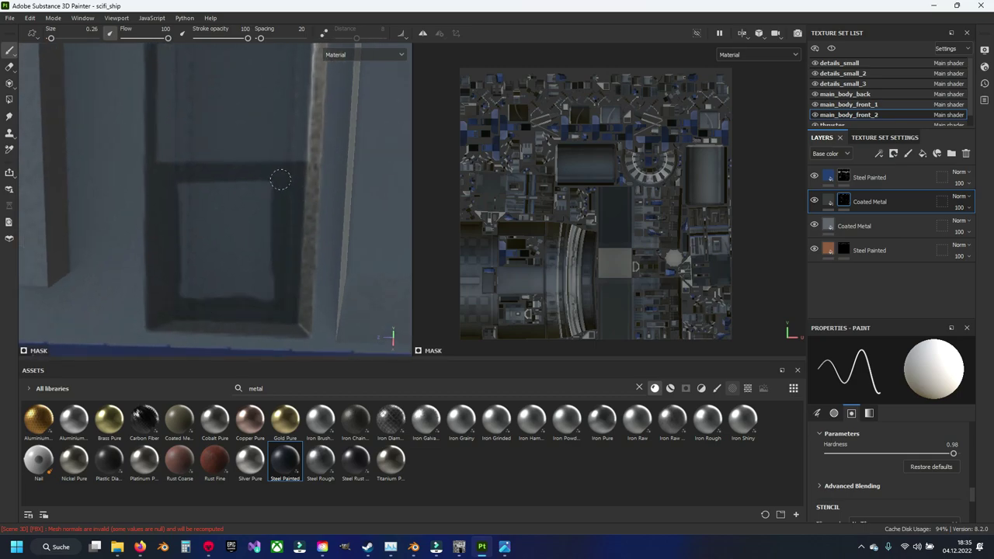
{"action": "mouse_move", "coordinate": [281, 180]}
{"action": "left_mouse_down"}
{"action": "mouse_move", "coordinate": [180, 233]}
{"action": "mouse_move", "coordinate": [198, 194]}
{"action": "mouse_move", "coordinate": [277, 278]}
{"action": "mouse_move", "coordinate": [185, 268]}
{"action": "mouse_move", "coordinate": [231, 186]}
{"action": "mouse_move", "coordinate": [261, 218]}
{"action": "mouse_move", "coordinate": [217, 268]}
{"action": "left_mouse_up"}
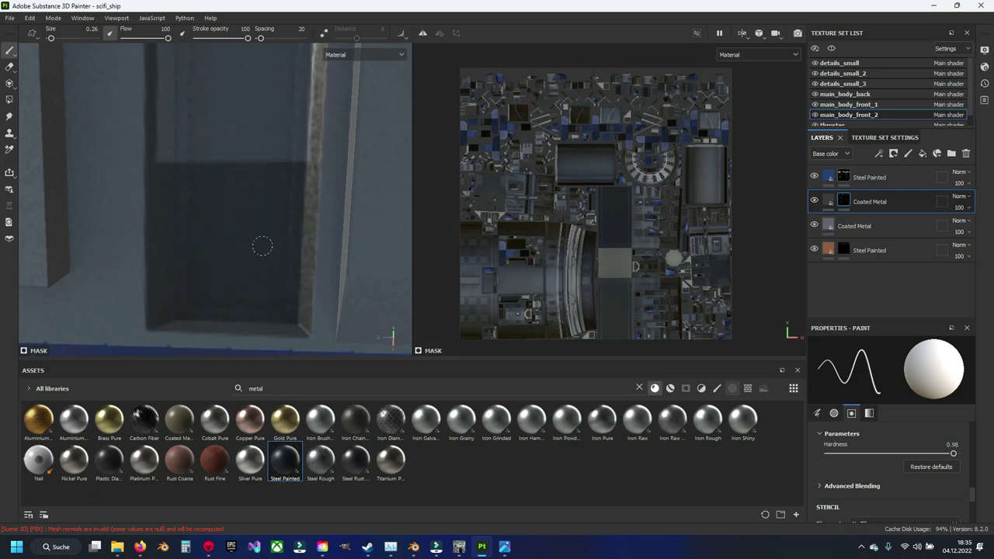
Darken the light vertical strips on the panel with dark strokes and a straight line.
{"action": "mouse_move", "coordinate": [209, 118]}
{"action": "middle_mouse_down", "text": "alt"}
{"action": "mouse_move", "coordinate": [200, 255]}
{"action": "mouse_move", "coordinate": [151, 317]}
{"action": "middle_mouse_up", "text": "alt"}
{"action": "mouse_move", "coordinate": [151, 318]}
{"action": "left_mouse_down"}
{"action": "mouse_move", "coordinate": [163, 80]}
{"action": "mouse_move", "coordinate": [149, 57]}
{"action": "left_mouse_up"}
{"action": "left_click_drag", "start_coordinate": [308, 56], "coordinate": [299, 311]}
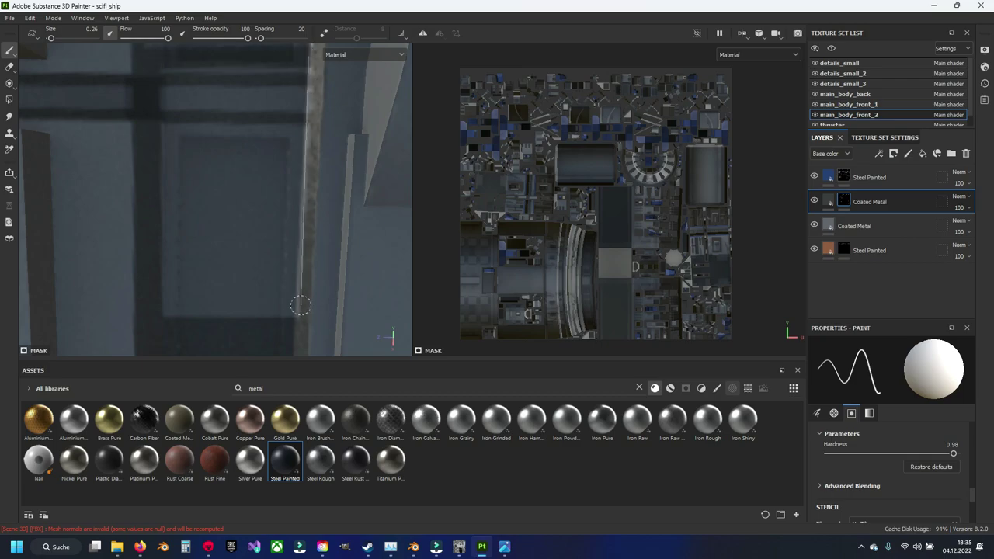
{"action": "mouse_move", "coordinate": [262, 262]}
{"action": "middle_mouse_down", "text": "alt"}
{"action": "mouse_move", "coordinate": [275, 213]}
{"action": "mouse_move", "coordinate": [281, 290]}
{"action": "middle_mouse_up", "text": "alt"}
{"action": "left_click_drag", "start_coordinate": [281, 290], "coordinate": [289, 319], "text": "alt"}
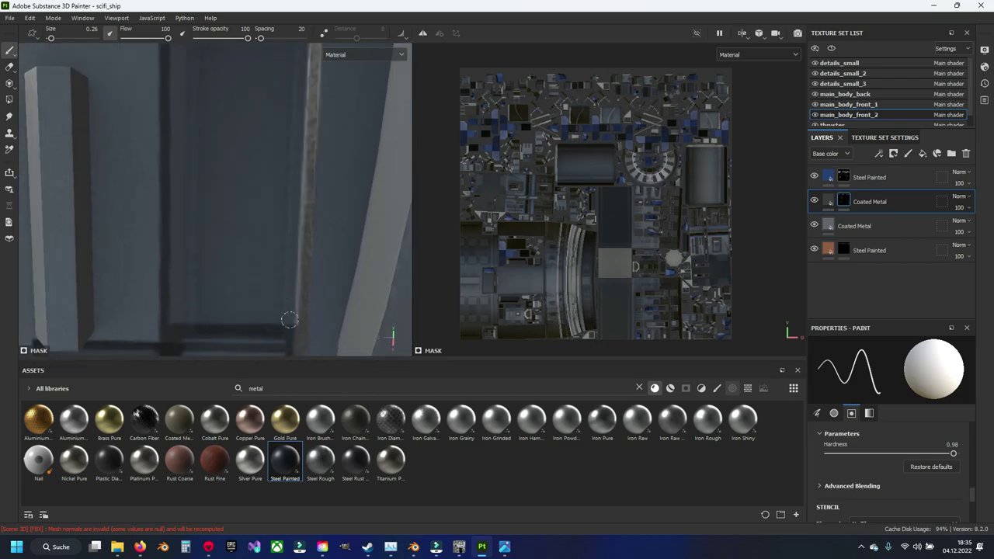
{"action": "left_click", "coordinate": [307, 58], "text": "shift"}
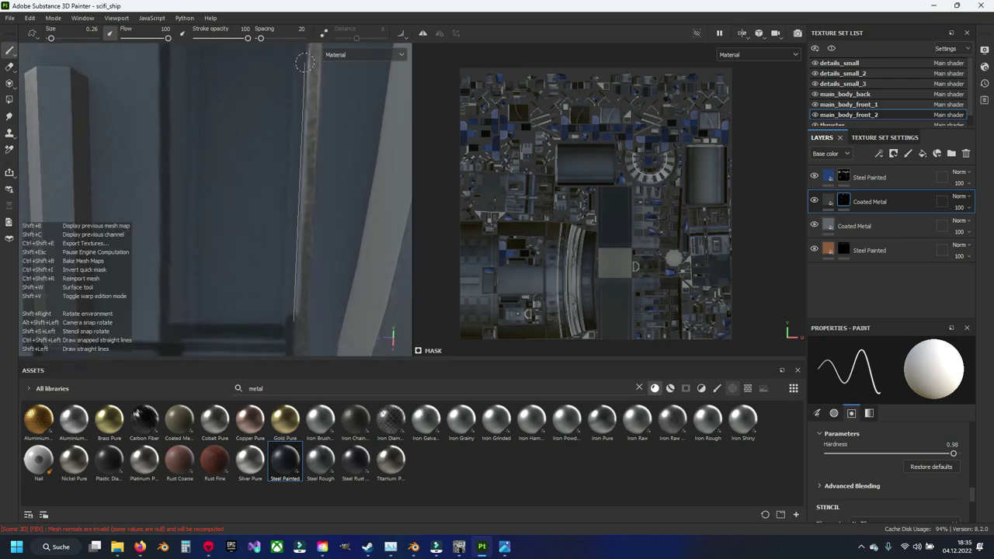
{"action": "left_click", "coordinate": [175, 58]}
{"action": "left_click", "coordinate": [173, 328], "text": "shift"}
{"action": "mouse_move", "coordinate": [222, 178]}
{"action": "left_mouse_down", "text": "alt"}
{"action": "mouse_move", "coordinate": [181, 221]}
{"action": "mouse_move", "coordinate": [293, 212]}
{"action": "mouse_move", "coordinate": [252, 211]}
{"action": "mouse_move", "coordinate": [311, 150]}
{"action": "mouse_move", "coordinate": [293, 340]}
{"action": "mouse_move", "coordinate": [285, 282]}
{"action": "mouse_move", "coordinate": [217, 256]}
{"action": "mouse_move", "coordinate": [264, 225]}
{"action": "mouse_move", "coordinate": [240, 313]}
{"action": "mouse_move", "coordinate": [211, 191]}
{"action": "mouse_move", "coordinate": [216, 226]}
{"action": "mouse_move", "coordinate": [249, 144]}
{"action": "mouse_move", "coordinate": [254, 282]}
{"action": "mouse_move", "coordinate": [284, 240]}
{"action": "mouse_move", "coordinate": [284, 350]}
{"action": "left_mouse_up", "text": "alt"}
Darken more of the panel recess, then use a smaller brush to paint the slot's bottom and interior.
{"action": "scroll", "coordinate": [243, 282], "scroll_direction": "down", "scroll_amount": 2}
{"action": "mouse_move", "coordinate": [283, 349]}
{"action": "left_mouse_down", "text": "alt"}
{"action": "mouse_move", "coordinate": [288, 202]}
{"action": "mouse_move", "coordinate": [300, 186]}
{"action": "mouse_move", "coordinate": [295, 207]}
{"action": "mouse_move", "coordinate": [277, 135]}
{"action": "mouse_move", "coordinate": [251, 248]}
{"action": "mouse_move", "coordinate": [234, 218]}
{"action": "mouse_move", "coordinate": [262, 222]}
{"action": "mouse_move", "coordinate": [249, 220]}
{"action": "mouse_move", "coordinate": [263, 182]}
{"action": "left_mouse_up", "text": "alt"}
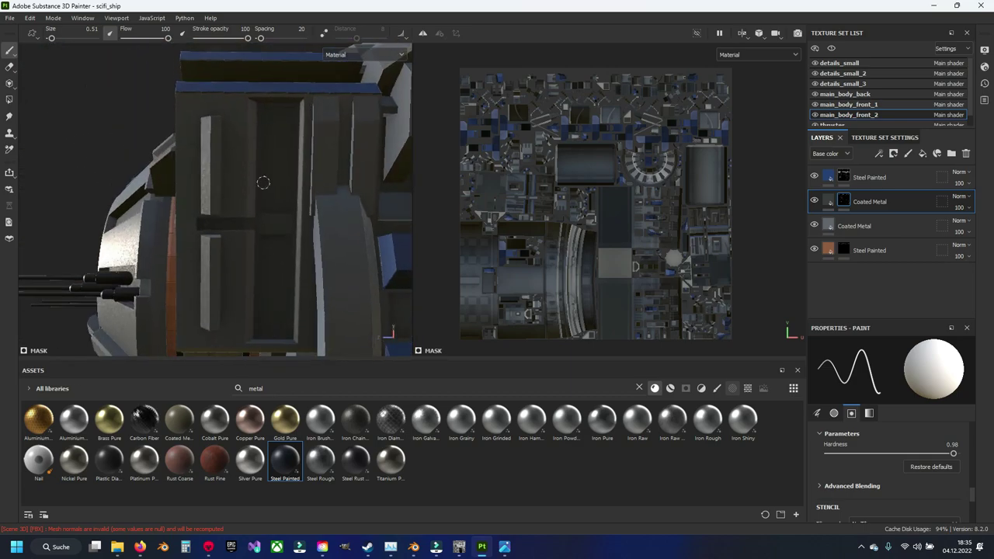
{"action": "mouse_move", "coordinate": [267, 187]}
{"action": "right_mouse_down", "text": "ctrl"}
{"action": "mouse_move", "coordinate": [196, 179]}
{"action": "mouse_move", "coordinate": [287, 210]}
{"action": "right_mouse_up", "text": "ctrl"}
{"action": "left_click_drag", "start_coordinate": [287, 211], "coordinate": [280, 164], "text": "alt"}
{"action": "mouse_move", "coordinate": [279, 164]}
{"action": "right_mouse_down", "text": "alt"}
{"action": "mouse_move", "coordinate": [210, 226]}
{"action": "mouse_move", "coordinate": [231, 251]}
{"action": "mouse_move", "coordinate": [152, 226]}
{"action": "right_mouse_up", "text": "alt"}
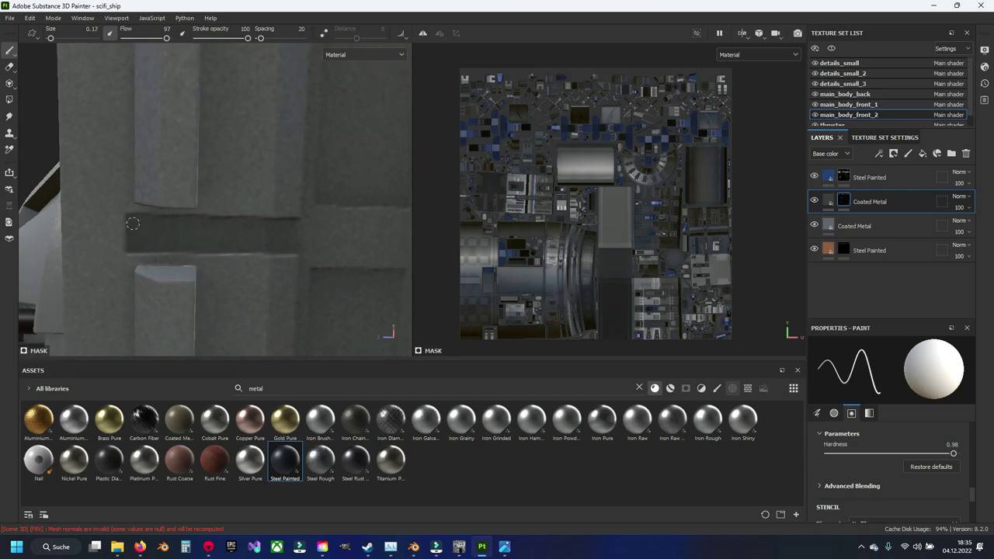
{"action": "left_click", "coordinate": [308, 223], "text": "shift"}
{"action": "left_click", "coordinate": [133, 249], "text": "shift"}
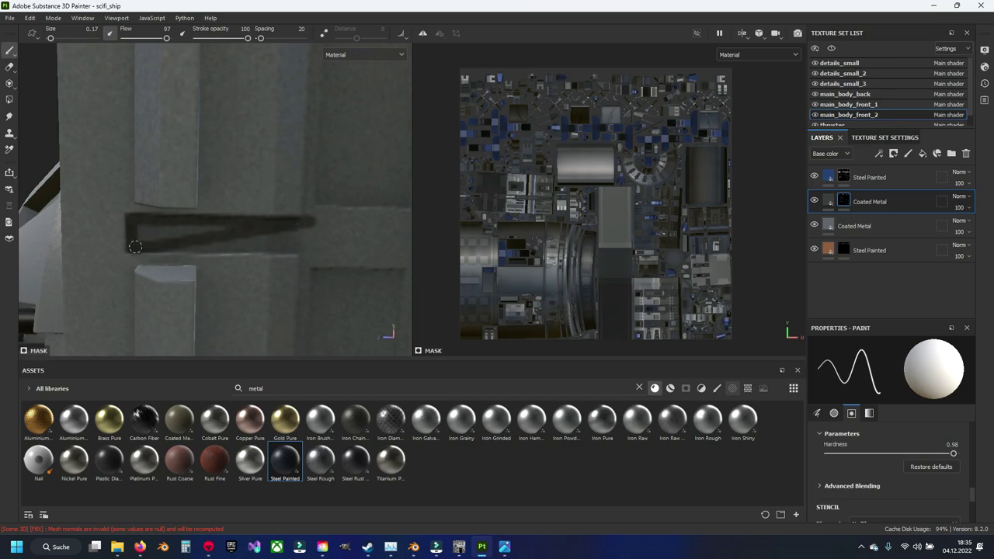
{"action": "left_click", "coordinate": [305, 253], "text": "shift"}
{"action": "left_click_drag", "start_coordinate": [159, 233], "coordinate": [227, 231]}
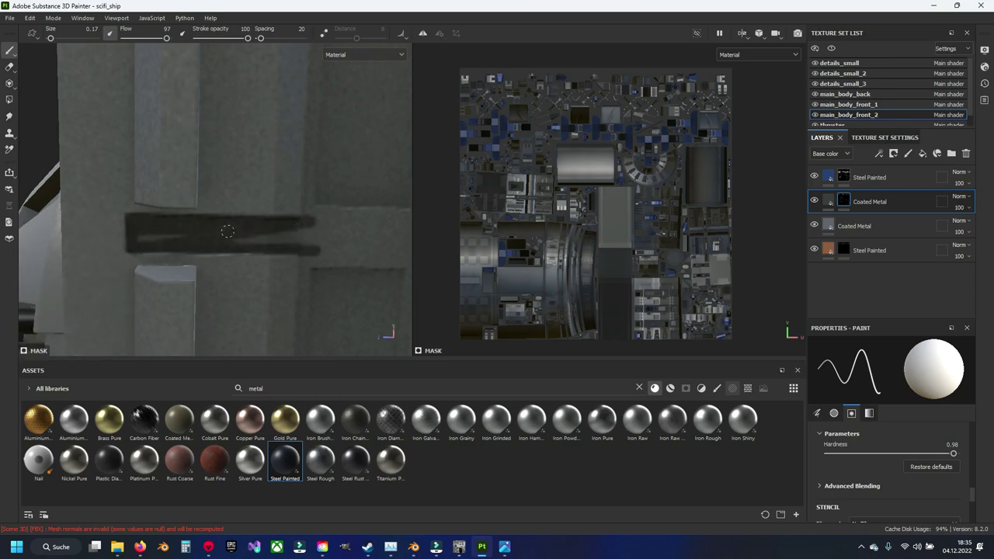
{"action": "mouse_move", "coordinate": [159, 239]}
{"action": "left_mouse_down"}
{"action": "mouse_move", "coordinate": [333, 236]}
{"action": "mouse_move", "coordinate": [293, 235]}
{"action": "mouse_move", "coordinate": [138, 171]}
{"action": "mouse_move", "coordinate": [128, 230]}
{"action": "left_mouse_up"}
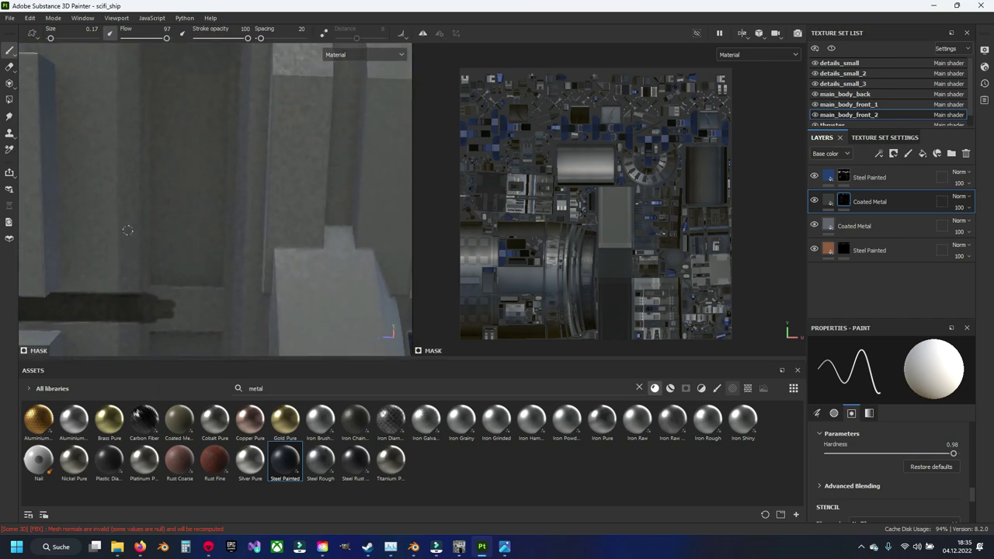
Paint straight dark lines up the frame's left edge, across the top and down the right edge.
{"action": "key", "text": "shift"}
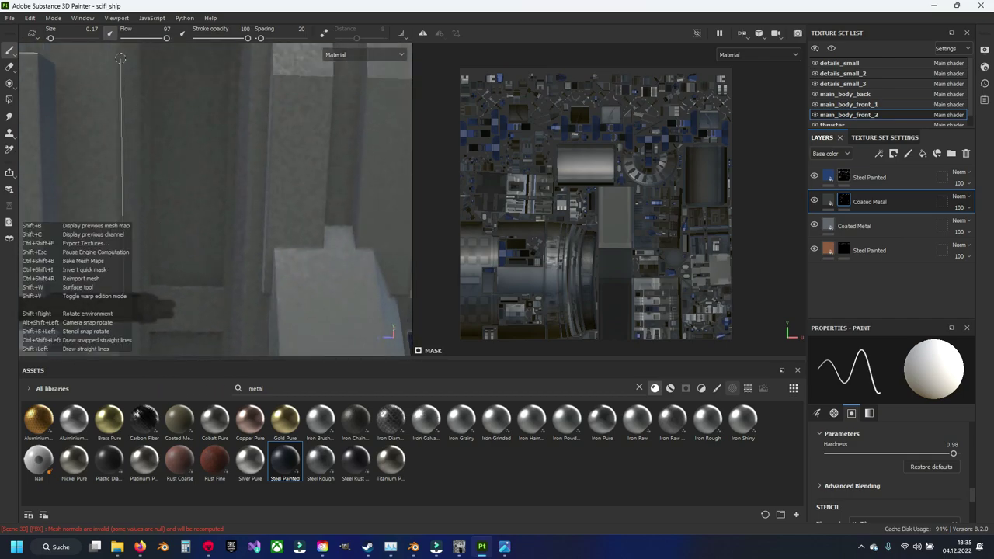
{"action": "left_click", "coordinate": [121, 55], "text": "shift"}
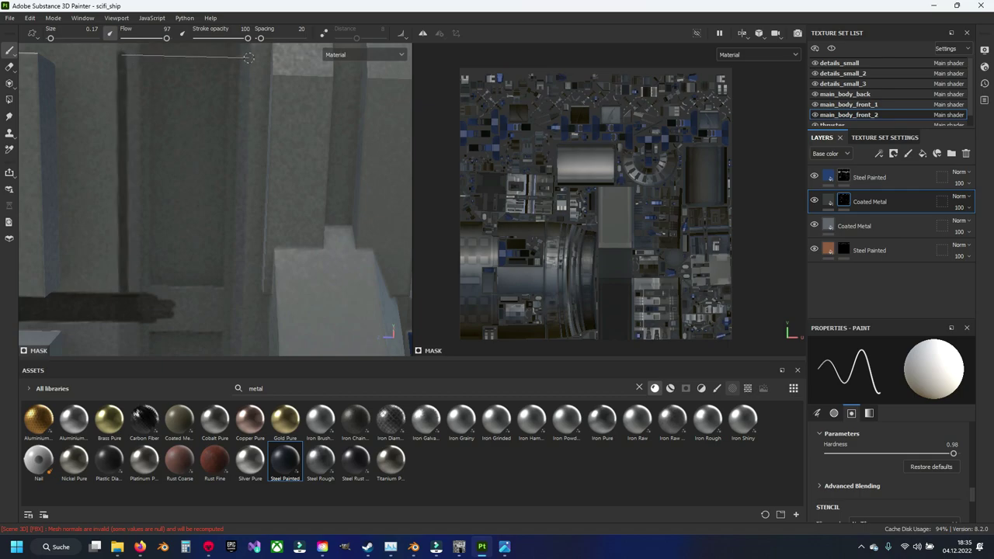
{"action": "left_click", "coordinate": [249, 58], "text": "shift"}
{"action": "left_click", "coordinate": [243, 348], "text": "shift"}
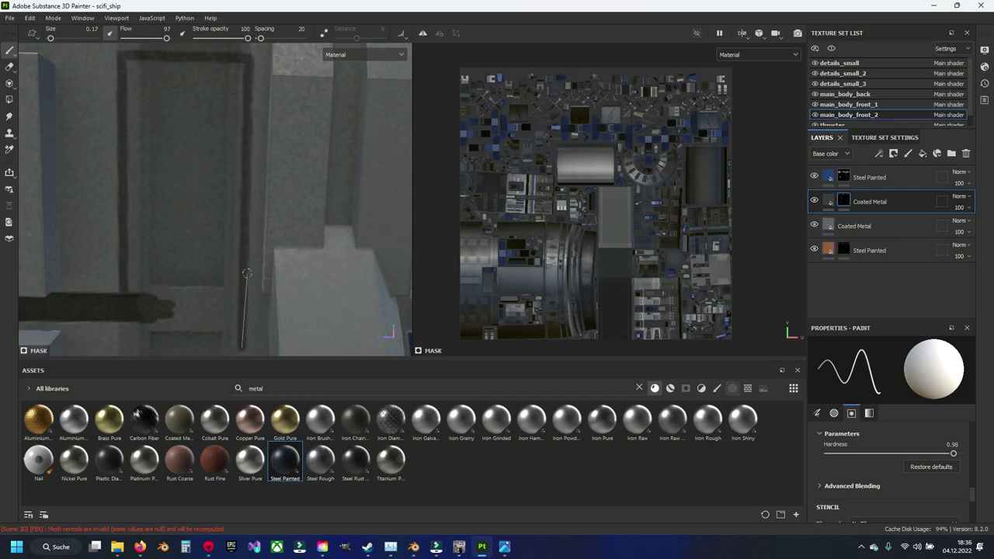
{"action": "middle_click_drag", "start_coordinate": [249, 134], "coordinate": [249, 305]}
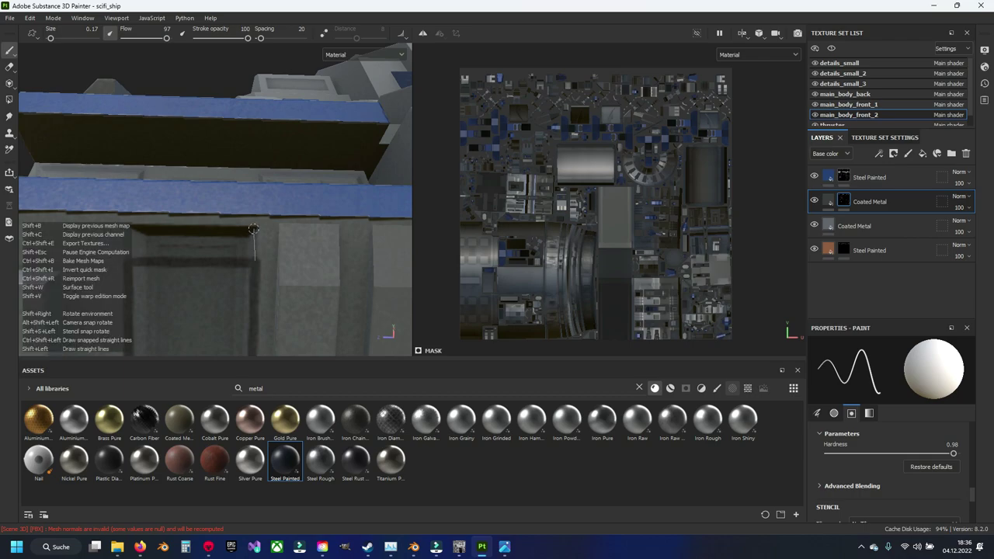
{"action": "left_click", "coordinate": [127, 229], "text": "shift"}
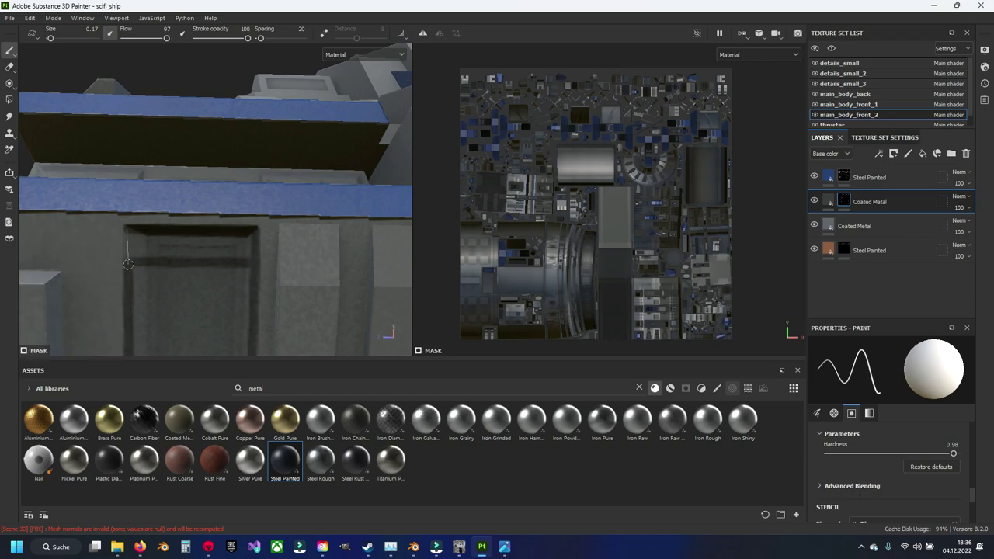
Trace the lower door frame's left side, bottom and right side with straight dark lines.
{"action": "mouse_move", "coordinate": [128, 270]}
{"action": "left_mouse_down", "text": "alt"}
{"action": "mouse_move", "coordinate": [204, 257]}
{"action": "mouse_move", "coordinate": [205, 205]}
{"action": "left_mouse_up", "text": "alt"}
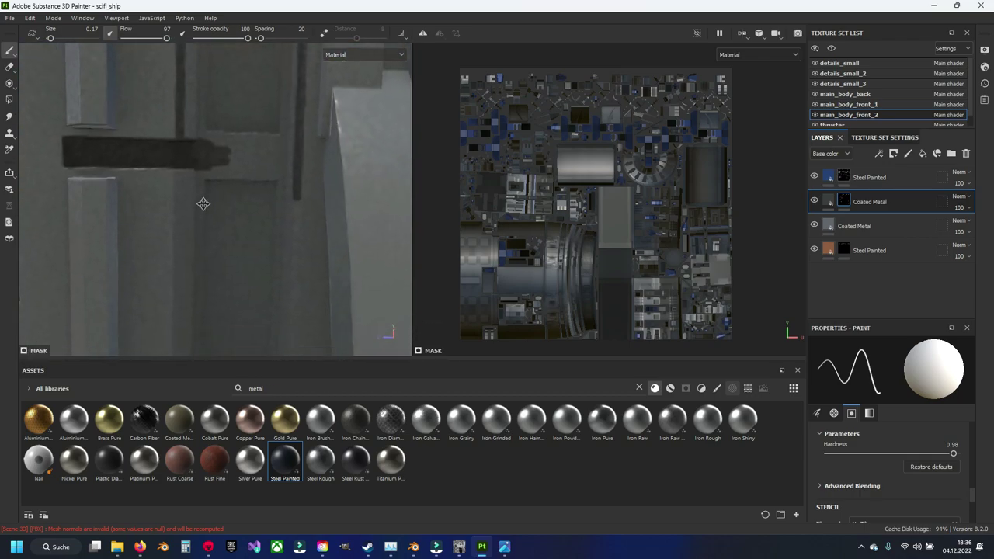
{"action": "left_click", "coordinate": [187, 342], "text": "shift"}
{"action": "left_click", "coordinate": [293, 344], "text": "shift"}
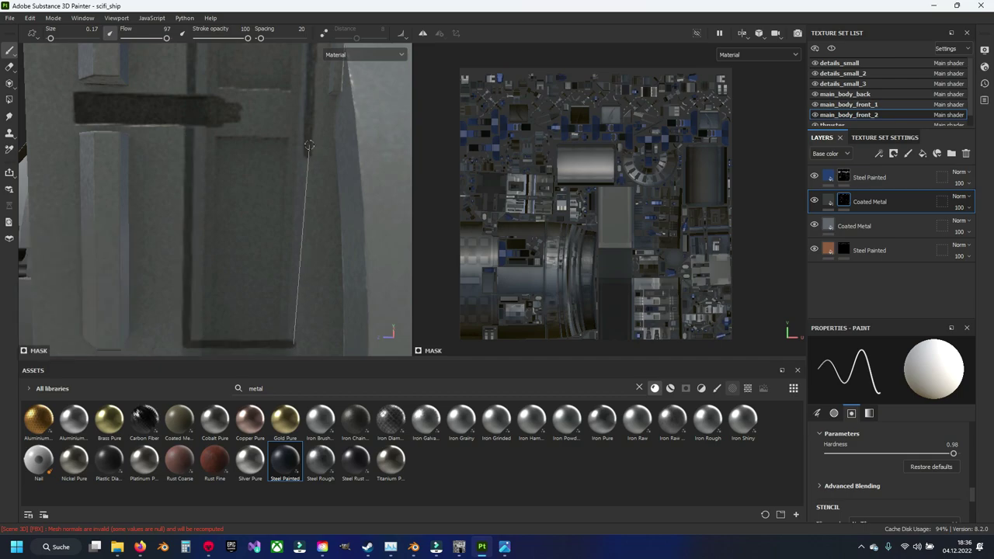
{"action": "left_click", "coordinate": [308, 154], "text": "shift"}
Paint the lower door panel's ledge and left side dark with straight lines and strokes.
{"action": "left_click_drag", "start_coordinate": [306, 133], "coordinate": [280, 202], "text": "alt"}
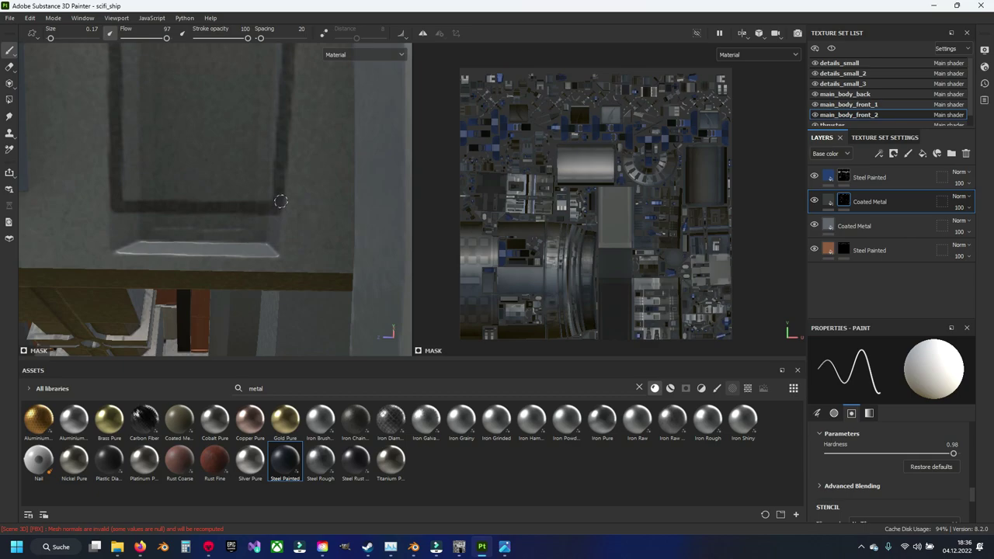
{"action": "left_click", "coordinate": [276, 253], "text": "shift"}
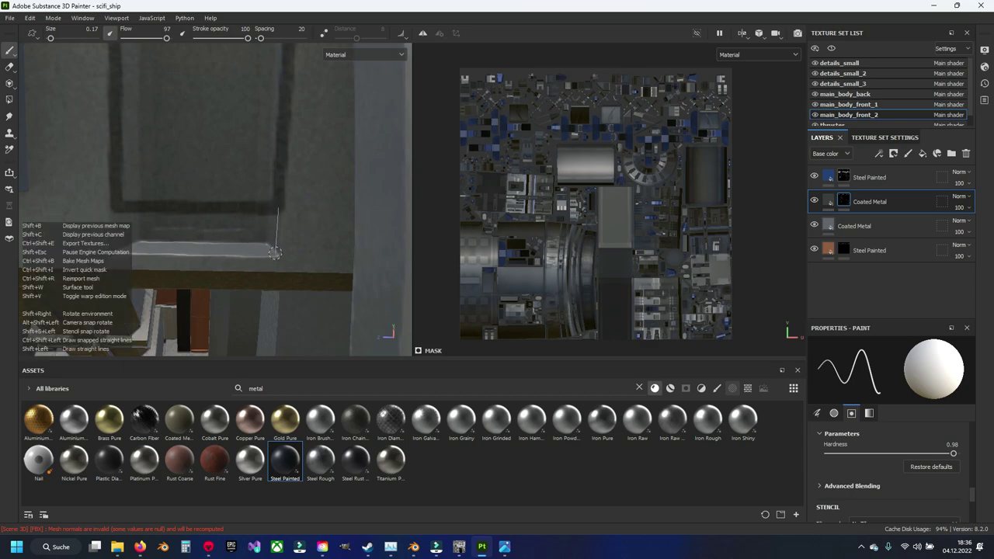
{"action": "left_click", "coordinate": [114, 248], "text": "shift"}
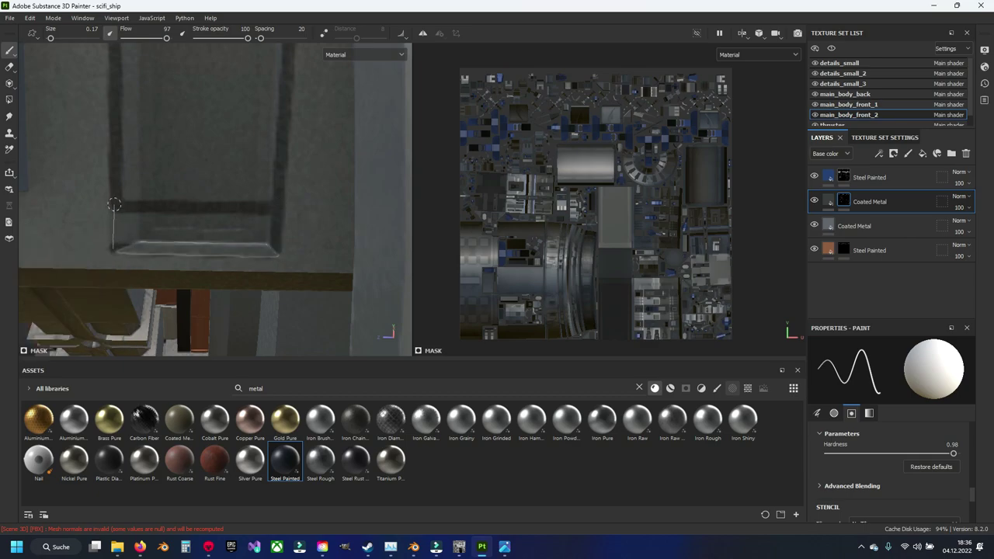
{"action": "left_click", "coordinate": [115, 204], "text": "shift"}
{"action": "left_click_drag", "start_coordinate": [155, 211], "coordinate": [175, 245], "text": "alt"}
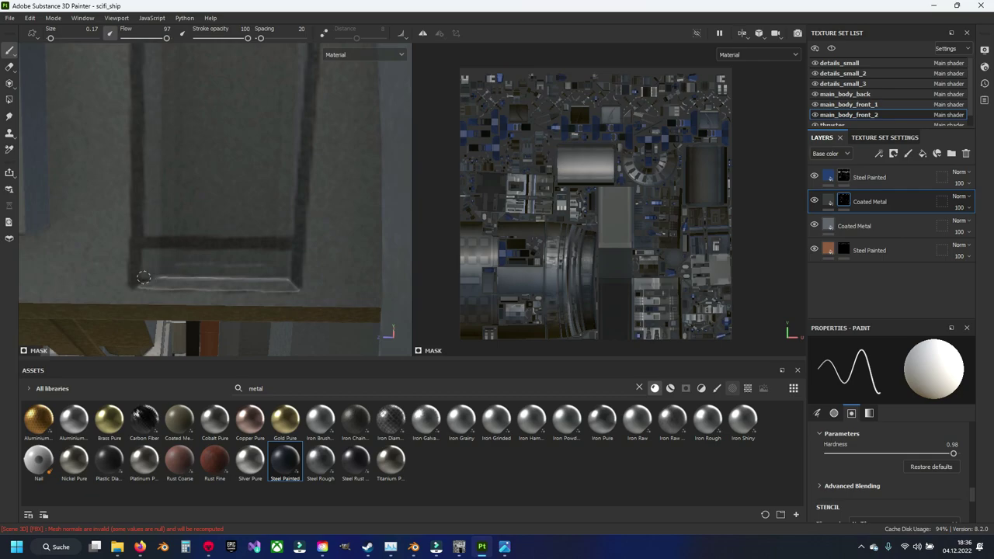
{"action": "left_click_drag", "start_coordinate": [142, 278], "coordinate": [289, 280]}
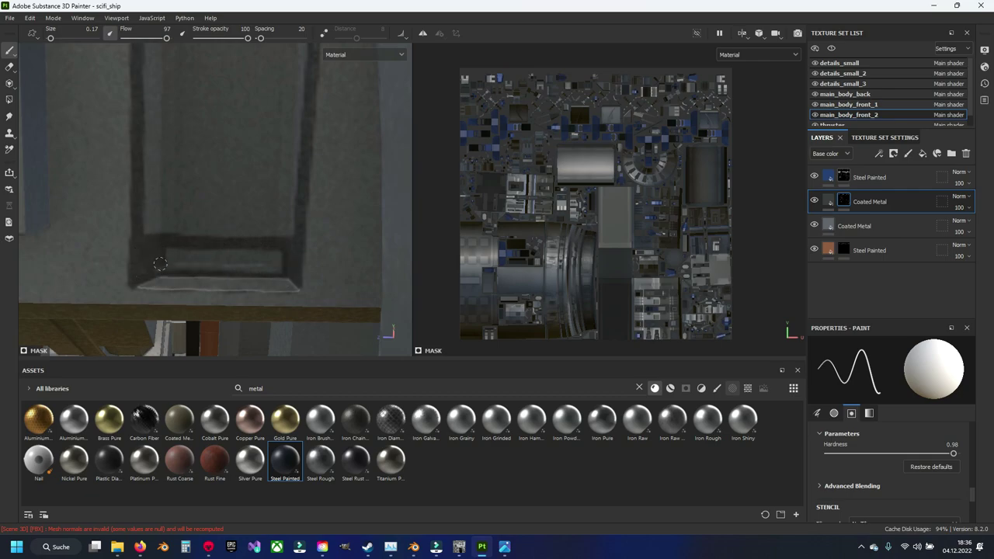
Extend the dark coating across the inner ledge, up both sides and along the panel's top edge.
{"action": "mouse_move", "coordinate": [158, 264]}
{"action": "left_mouse_down"}
{"action": "mouse_move", "coordinate": [259, 262]}
{"action": "mouse_move", "coordinate": [287, 105]}
{"action": "mouse_move", "coordinate": [165, 84]}
{"action": "mouse_move", "coordinate": [160, 215]}
{"action": "mouse_move", "coordinate": [197, 178]}
{"action": "mouse_move", "coordinate": [244, 204]}
{"action": "mouse_move", "coordinate": [238, 151]}
{"action": "mouse_move", "coordinate": [244, 289]}
{"action": "mouse_move", "coordinate": [280, 264]}
{"action": "mouse_move", "coordinate": [291, 78]}
{"action": "mouse_move", "coordinate": [172, 101]}
{"action": "mouse_move", "coordinate": [173, 272]}
{"action": "mouse_move", "coordinate": [258, 54]}
{"action": "mouse_move", "coordinate": [224, 226]}
{"action": "left_mouse_up"}
{"action": "mouse_move", "coordinate": [264, 103]}
{"action": "left_mouse_down", "text": "alt"}
{"action": "mouse_move", "coordinate": [282, 269]}
{"action": "mouse_move", "coordinate": [290, 236]}
{"action": "mouse_move", "coordinate": [284, 53]}
{"action": "mouse_move", "coordinate": [165, 140]}
{"action": "mouse_move", "coordinate": [207, 228]}
{"action": "mouse_move", "coordinate": [258, 77]}
{"action": "left_mouse_up", "text": "alt"}
{"action": "mouse_move", "coordinate": [293, 312]}
{"action": "left_mouse_down", "text": "alt"}
{"action": "mouse_move", "coordinate": [237, 225]}
{"action": "mouse_move", "coordinate": [162, 256]}
{"action": "mouse_move", "coordinate": [162, 55]}
{"action": "mouse_move", "coordinate": [294, 68]}
{"action": "mouse_move", "coordinate": [302, 244]}
{"action": "mouse_move", "coordinate": [189, 89]}
{"action": "left_mouse_up", "text": "alt"}
{"action": "scroll", "coordinate": [249, 120], "scroll_direction": "down", "scroll_amount": 3}
{"action": "mouse_move", "coordinate": [189, 195]}
{"action": "left_mouse_down"}
{"action": "mouse_move", "coordinate": [155, 156]}
{"action": "mouse_move", "coordinate": [277, 163]}
{"action": "mouse_move", "coordinate": [217, 202]}
{"action": "left_mouse_up"}
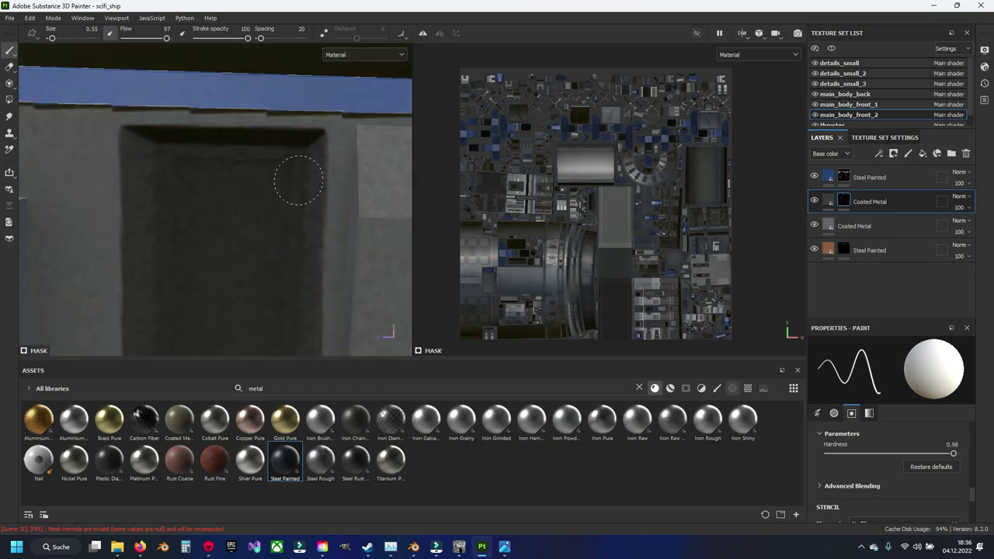
{"action": "scroll", "coordinate": [193, 251], "scroll_direction": "down", "scroll_amount": 3}
{"action": "mouse_move", "coordinate": [193, 250]}
{"action": "left_mouse_down", "text": "alt"}
{"action": "mouse_move", "coordinate": [225, 227]}
{"action": "mouse_move", "coordinate": [233, 241]}
{"action": "mouse_move", "coordinate": [326, 284]}
{"action": "mouse_move", "coordinate": [93, 270]}
{"action": "mouse_move", "coordinate": [285, 139]}
{"action": "mouse_move", "coordinate": [261, 186]}
{"action": "left_mouse_up", "text": "alt"}
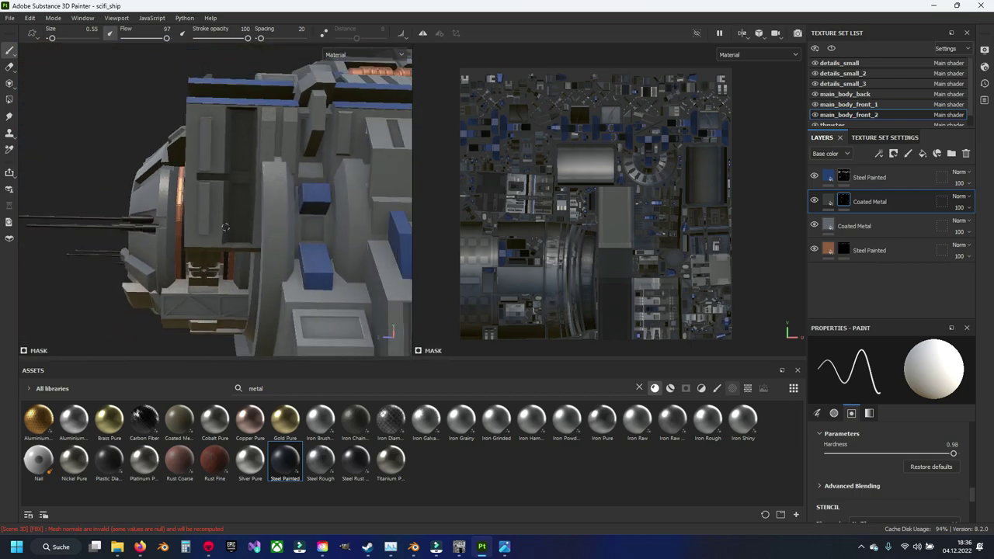
{"action": "right_click_drag", "start_coordinate": [261, 187], "coordinate": [206, 191], "text": "ctrl"}
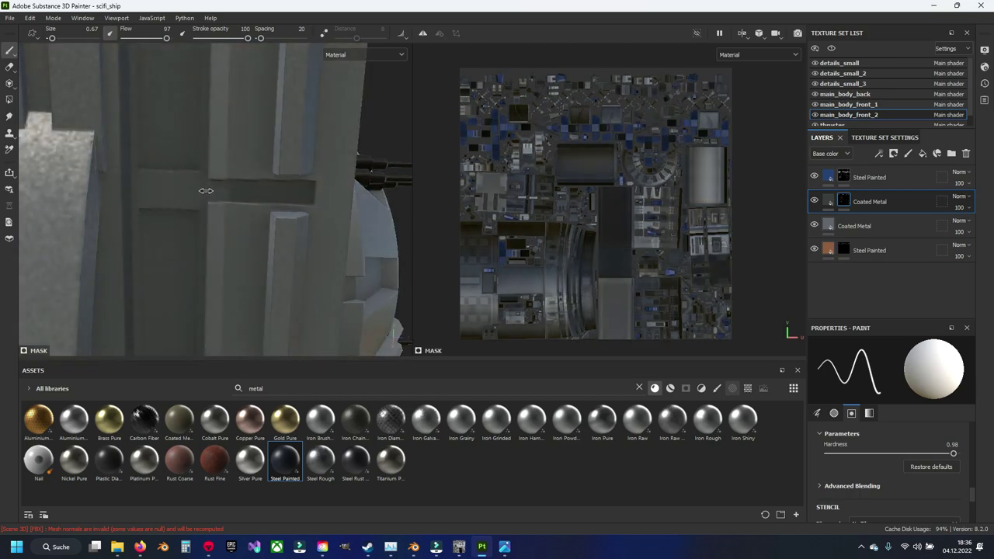
Shrink the brush to about 0.19, line the slot's edges straight, and fill its interior dark.
{"action": "scroll", "coordinate": [233, 179], "scroll_direction": "up", "scroll_amount": 3}
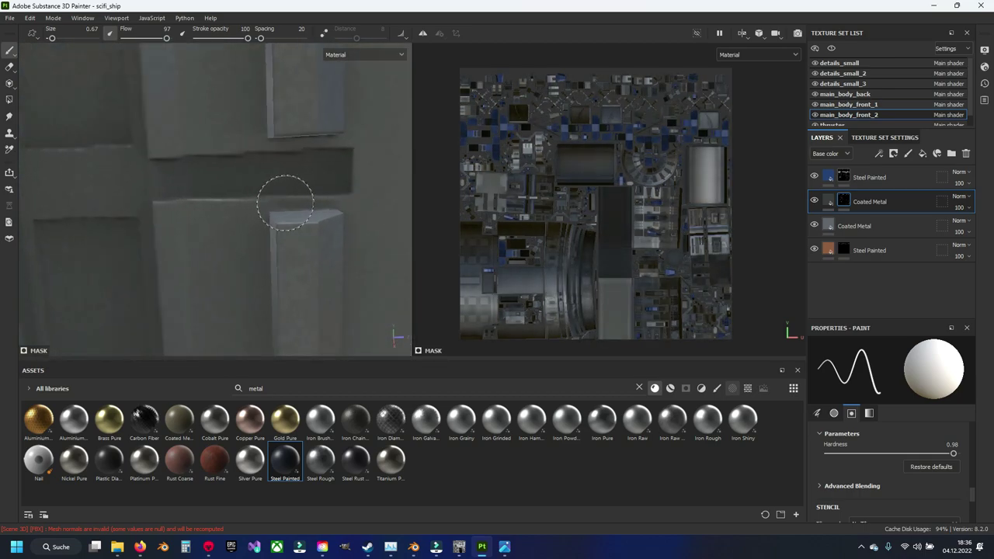
{"action": "left_click_drag", "start_coordinate": [285, 203], "coordinate": [287, 201], "text": "alt"}
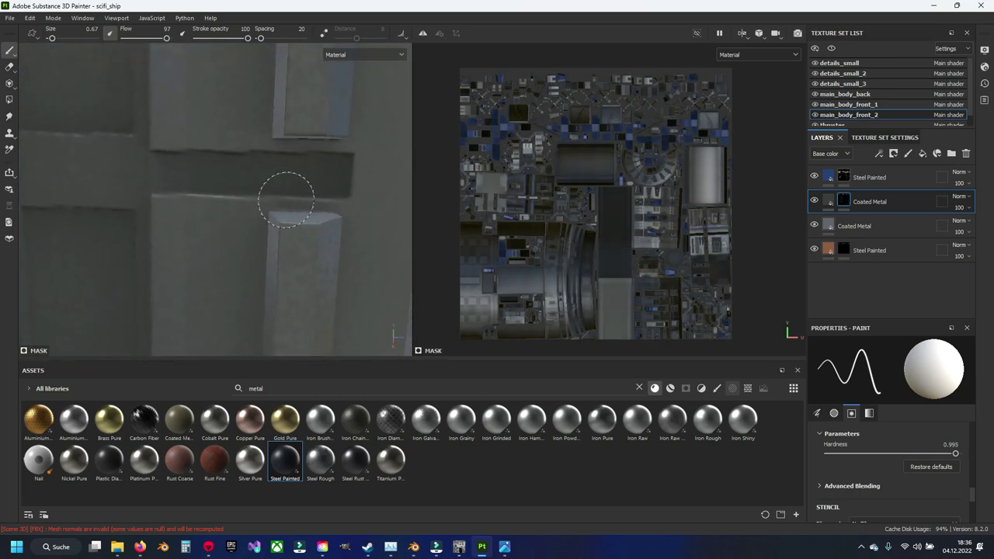
{"action": "right_click_drag", "start_coordinate": [287, 200], "coordinate": [294, 199], "text": "ctrl"}
{"action": "mouse_move", "coordinate": [294, 199]}
{"action": "left_mouse_down", "text": "alt"}
{"action": "mouse_move", "coordinate": [294, 185]}
{"action": "mouse_move", "coordinate": [323, 192]}
{"action": "left_mouse_up", "text": "alt"}
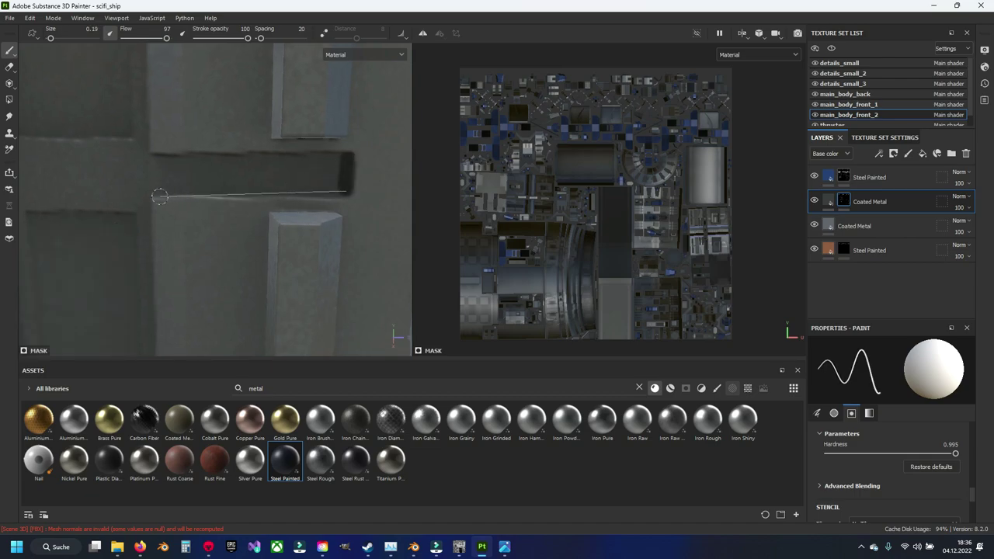
{"action": "left_click", "coordinate": [160, 197], "text": "shift"}
{"action": "left_click", "coordinate": [148, 162], "text": "shift"}
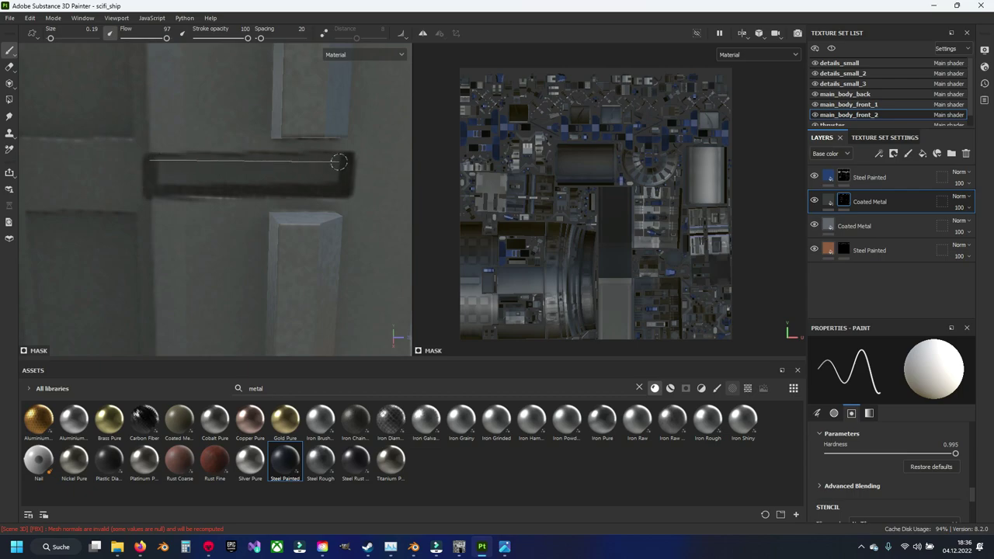
{"action": "left_click", "coordinate": [344, 160], "text": "shift"}
{"action": "left_click_drag", "start_coordinate": [344, 175], "coordinate": [173, 172]}
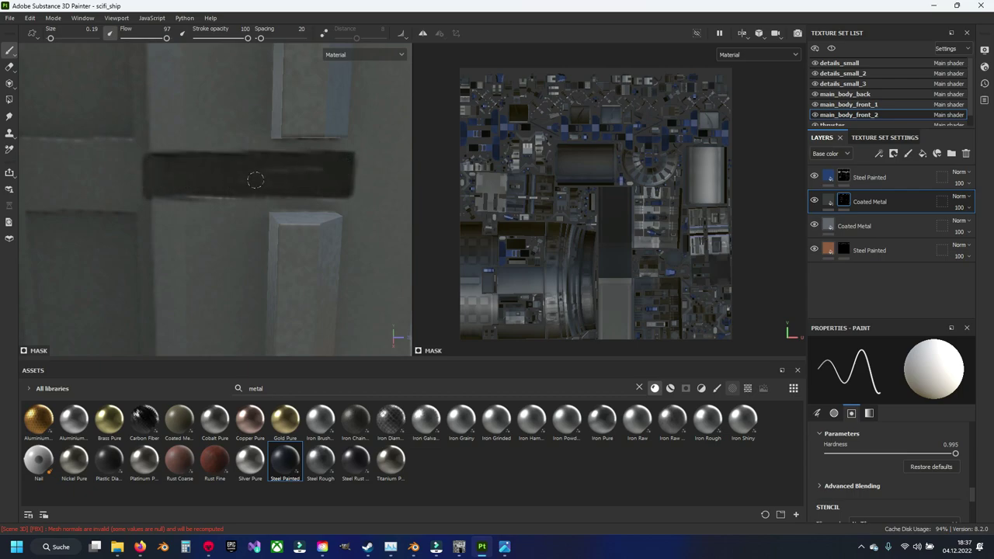
{"action": "left_click_drag", "start_coordinate": [326, 171], "coordinate": [270, 285], "text": "alt"}
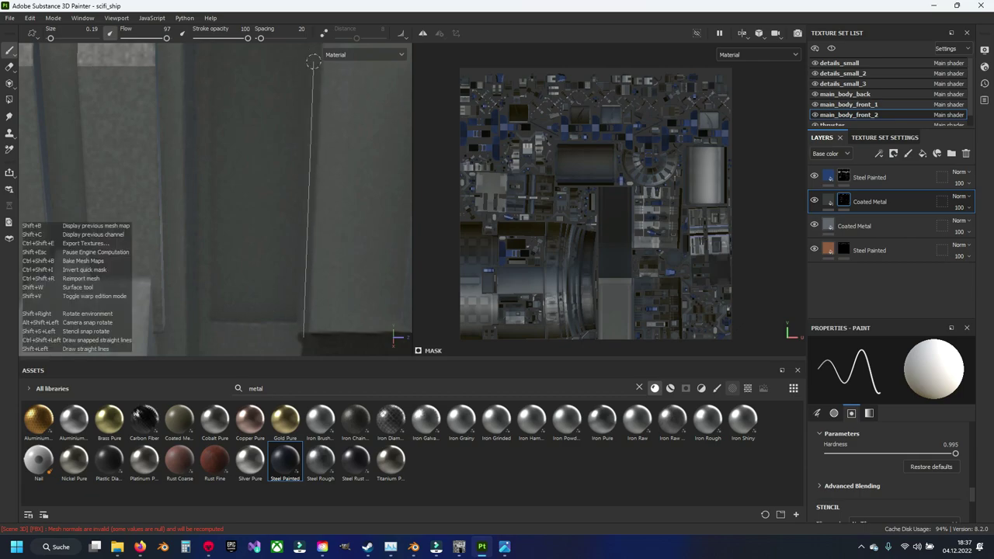
Outline the door frame's top, left and right edges with straight dark lines.
{"action": "left_click", "coordinate": [312, 62], "text": "shift"}
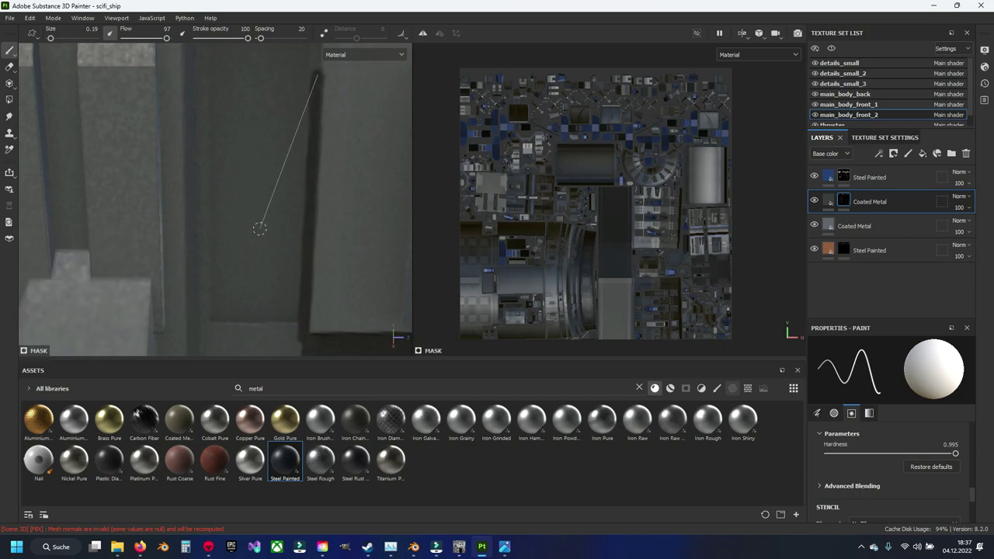
{"action": "left_click", "coordinate": [190, 79], "text": "shift"}
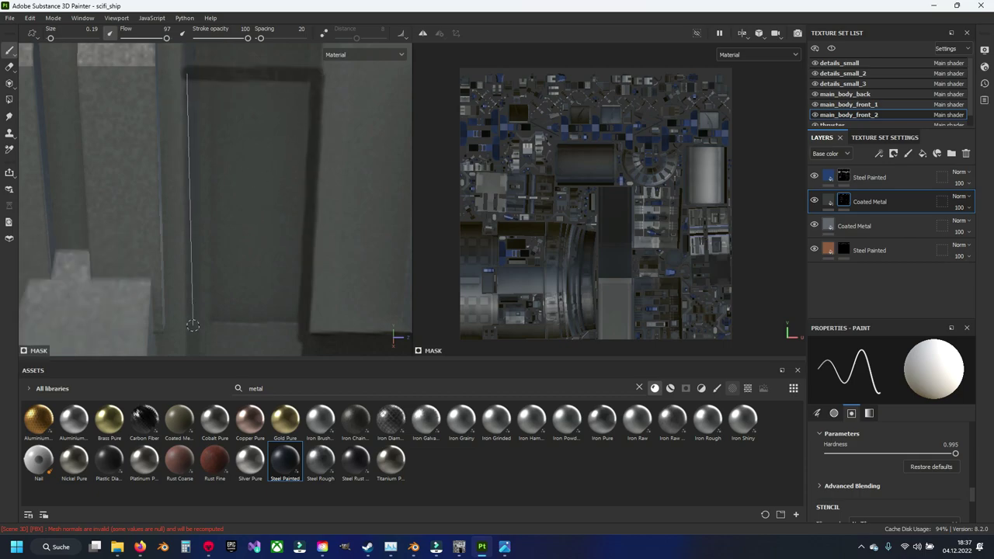
{"action": "left_click", "coordinate": [193, 347], "text": "shift"}
{"action": "left_click_drag", "start_coordinate": [193, 347], "coordinate": [196, 236], "text": "alt"}
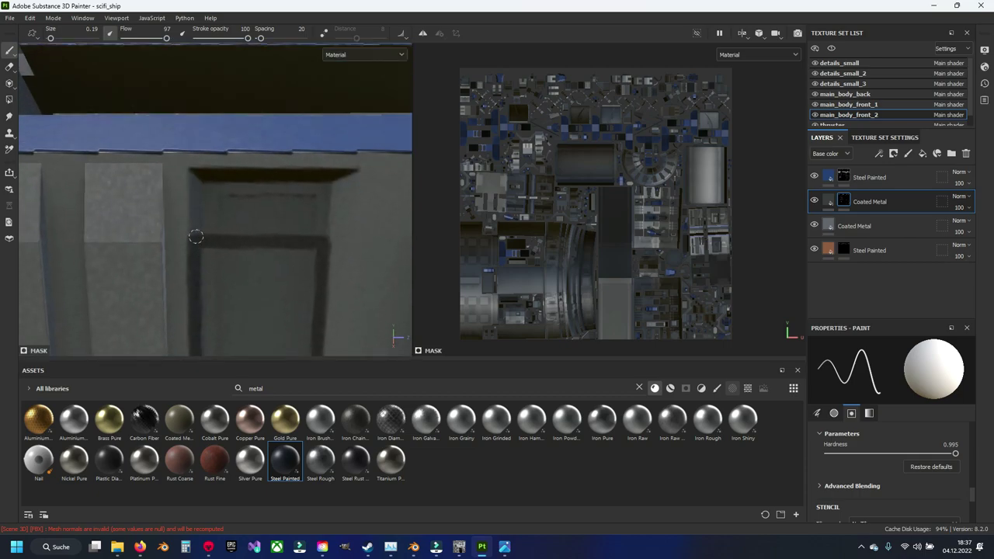
{"action": "left_click", "coordinate": [197, 175]}
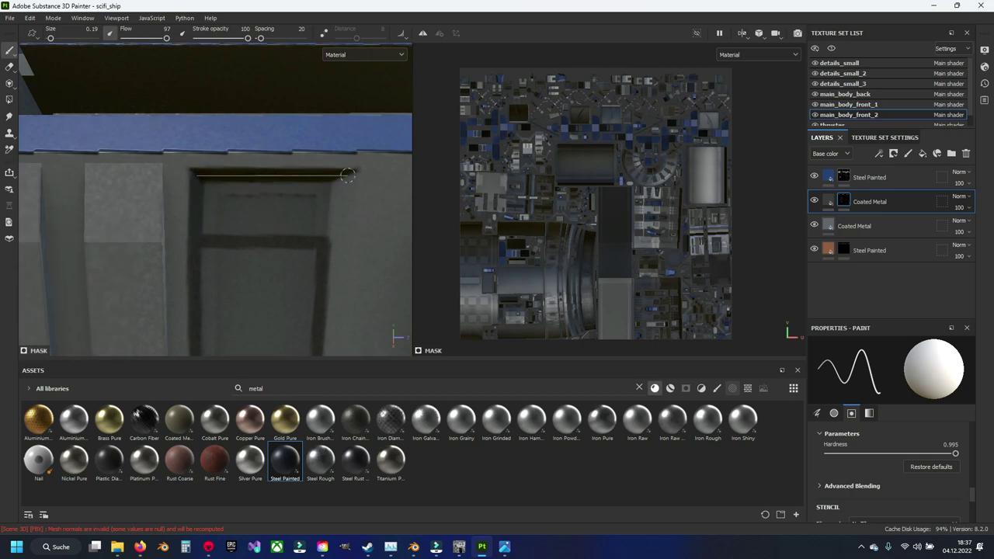
{"action": "left_click", "coordinate": [357, 172], "text": "shift"}
{"action": "left_click", "coordinate": [346, 327], "text": "shift"}
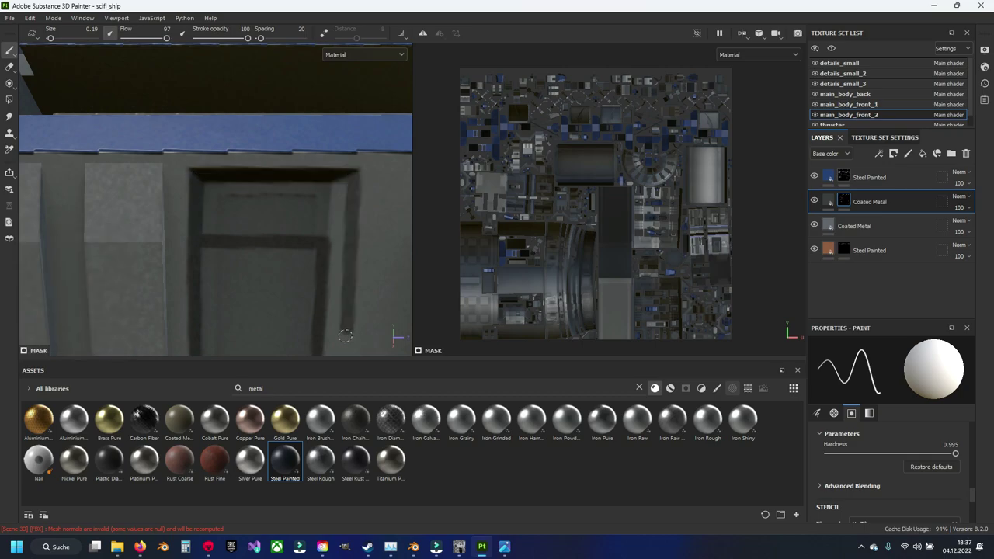
{"action": "left_click_drag", "start_coordinate": [346, 327], "coordinate": [316, 183], "text": "alt"}
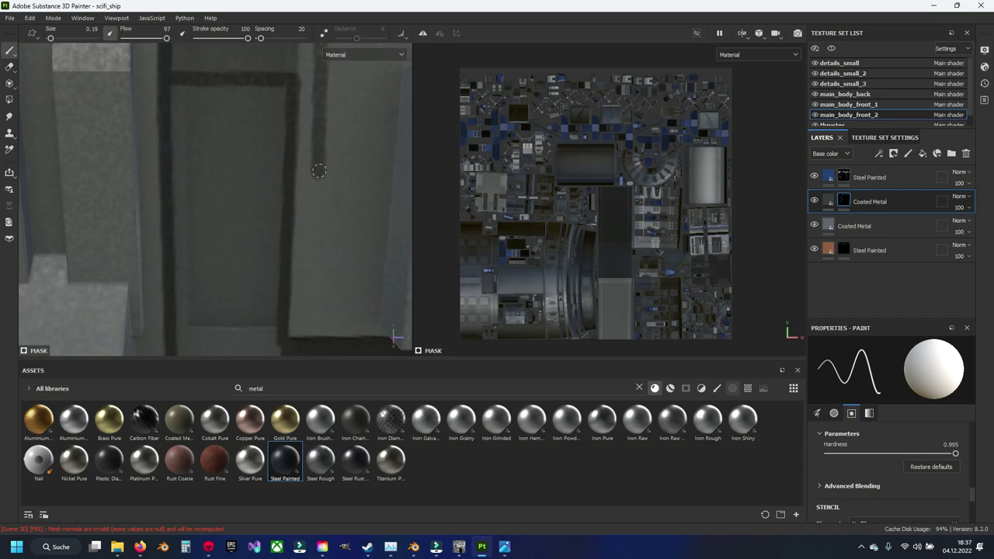
{"action": "mouse_move", "coordinate": [300, 296]}
{"action": "left_mouse_down", "text": "alt"}
{"action": "mouse_move", "coordinate": [286, 212]}
{"action": "mouse_move", "coordinate": [297, 121]}
{"action": "left_mouse_up", "text": "alt"}
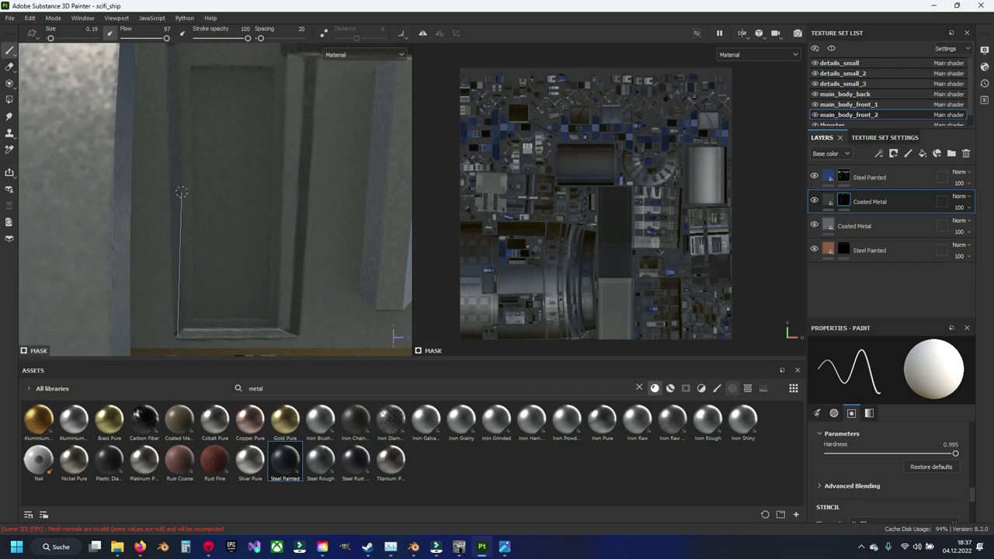
Undo the bad interior fill and repaint the door panel's bottom, right, left and top edges dark.
{"action": "left_click_drag", "start_coordinate": [177, 335], "coordinate": [175, 54]}
{"action": "scroll", "coordinate": [182, 310], "scroll_direction": "up", "scroll_amount": 2}
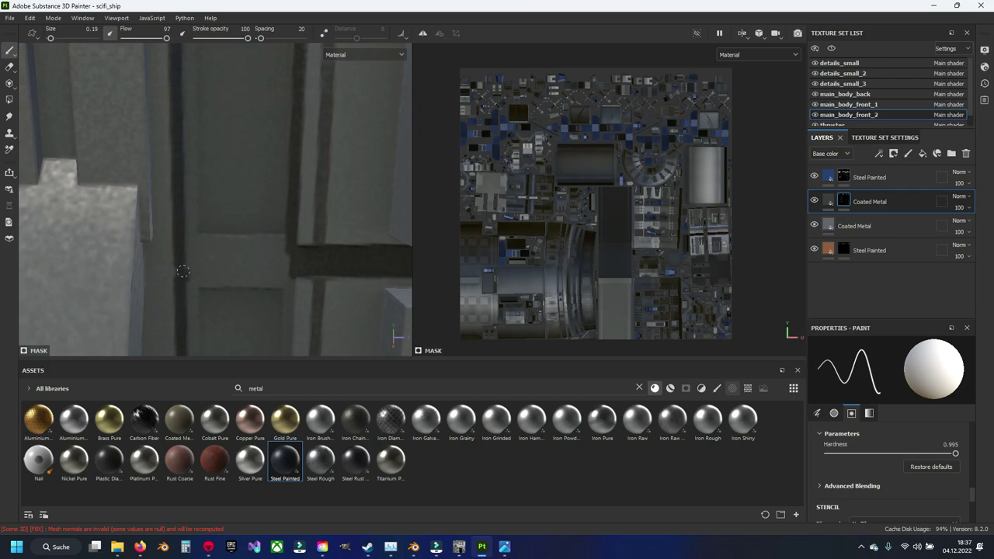
{"action": "mouse_move", "coordinate": [218, 319]}
{"action": "left_mouse_down", "text": "alt"}
{"action": "mouse_move", "coordinate": [220, 218]}
{"action": "mouse_move", "coordinate": [272, 314]}
{"action": "mouse_move", "coordinate": [304, 303]}
{"action": "mouse_move", "coordinate": [307, 124]}
{"action": "mouse_move", "coordinate": [254, 71]}
{"action": "mouse_move", "coordinate": [213, 132]}
{"action": "mouse_move", "coordinate": [212, 295]}
{"action": "mouse_move", "coordinate": [275, 286]}
{"action": "mouse_move", "coordinate": [220, 88]}
{"action": "mouse_move", "coordinate": [252, 124]}
{"action": "mouse_move", "coordinate": [251, 284]}
{"action": "left_mouse_up", "text": "alt"}
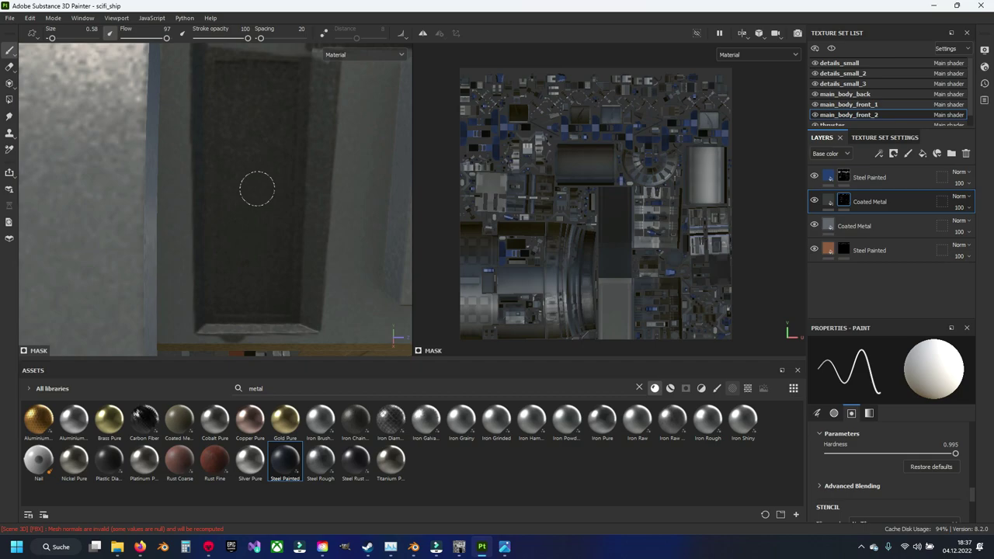
{"action": "key", "text": "ctrl+z"}
{"action": "mouse_move", "coordinate": [211, 310]}
{"action": "left_mouse_down"}
{"action": "mouse_move", "coordinate": [305, 314]}
{"action": "mouse_move", "coordinate": [315, 85]}
{"action": "mouse_move", "coordinate": [211, 60]}
{"action": "mouse_move", "coordinate": [212, 229]}
{"action": "mouse_move", "coordinate": [273, 302]}
{"action": "mouse_move", "coordinate": [282, 85]}
{"action": "mouse_move", "coordinate": [244, 233]}
{"action": "mouse_move", "coordinate": [233, 82]}
{"action": "mouse_move", "coordinate": [258, 276]}
{"action": "left_mouse_up"}
{"action": "mouse_move", "coordinate": [275, 233]}
{"action": "left_mouse_down", "text": "alt"}
{"action": "mouse_move", "coordinate": [271, 277]}
{"action": "mouse_move", "coordinate": [181, 311]}
{"action": "mouse_move", "coordinate": [173, 100]}
{"action": "mouse_move", "coordinate": [275, 67]}
{"action": "mouse_move", "coordinate": [282, 178]}
{"action": "mouse_move", "coordinate": [260, 303]}
{"action": "mouse_move", "coordinate": [244, 73]}
{"action": "mouse_move", "coordinate": [244, 290]}
{"action": "mouse_move", "coordinate": [215, 200]}
{"action": "mouse_move", "coordinate": [195, 229]}
{"action": "mouse_move", "coordinate": [244, 217]}
{"action": "mouse_move", "coordinate": [151, 264]}
{"action": "mouse_move", "coordinate": [147, 160]}
{"action": "mouse_move", "coordinate": [238, 160]}
{"action": "mouse_move", "coordinate": [271, 200]}
{"action": "mouse_move", "coordinate": [253, 178]}
{"action": "mouse_move", "coordinate": [182, 178]}
{"action": "mouse_move", "coordinate": [171, 218]}
{"action": "left_mouse_up", "text": "alt"}
Touch up the door's remaining light patches, then frame the grey truss panel.
{"action": "scroll", "coordinate": [199, 260], "scroll_direction": "down", "scroll_amount": 5}
{"action": "left_click_drag", "start_coordinate": [199, 259], "coordinate": [221, 242], "text": "alt"}
{"action": "scroll", "coordinate": [222, 243], "scroll_direction": "up", "scroll_amount": 3}
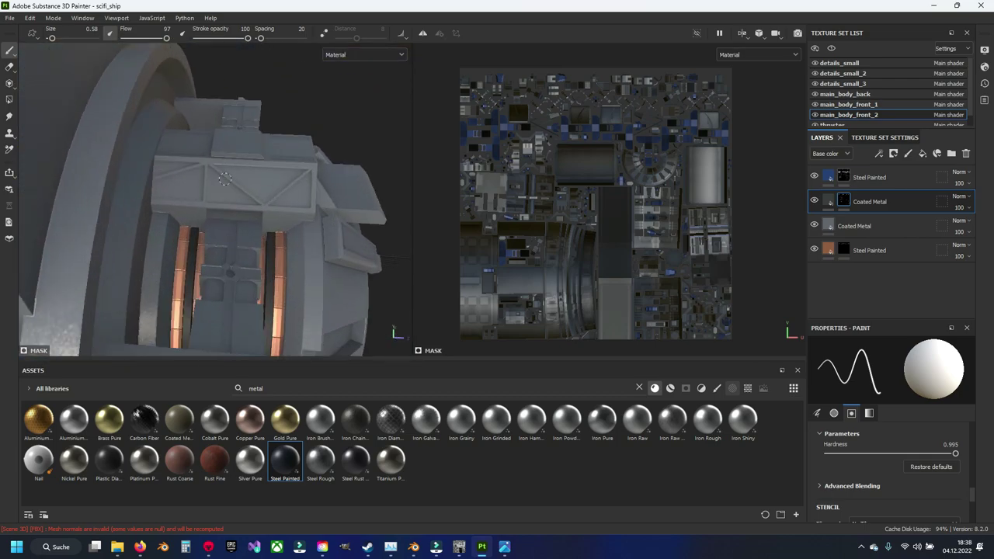
{"action": "scroll", "coordinate": [213, 225], "scroll_direction": "up", "scroll_amount": 2}
{"action": "scroll", "coordinate": [203, 201], "scroll_direction": "up", "scroll_amount": 2}
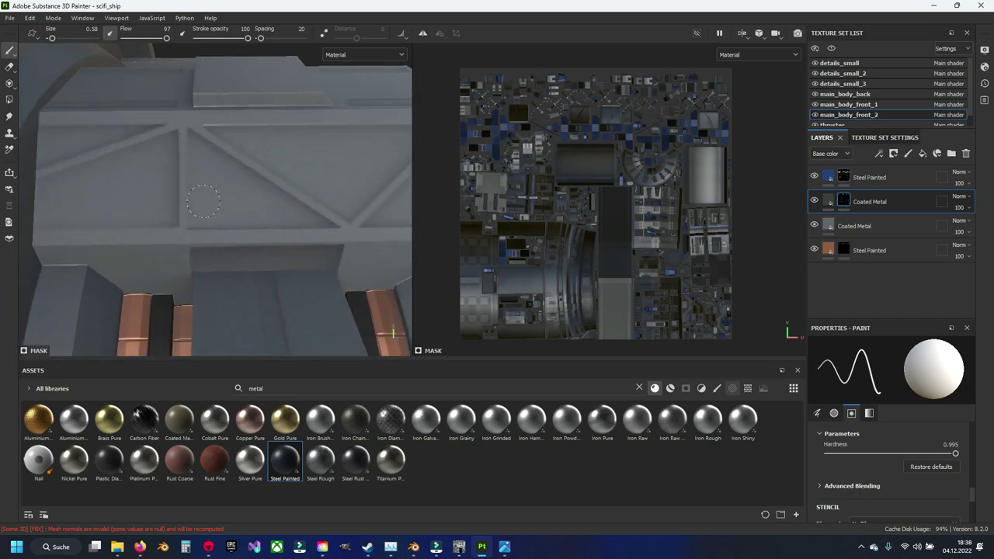
{"action": "left_click_drag", "start_coordinate": [190, 200], "coordinate": [185, 241], "text": "alt"}
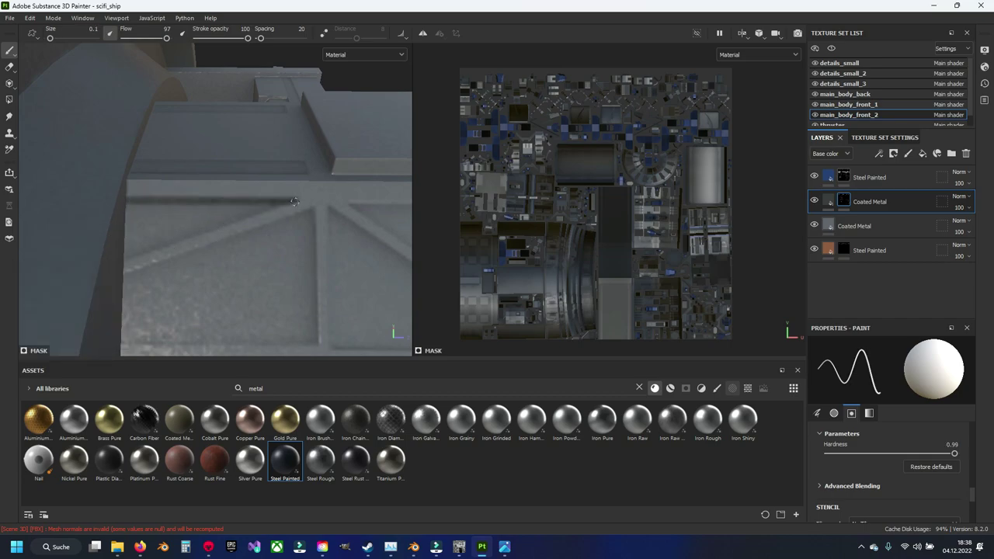
{"action": "left_click_drag", "start_coordinate": [294, 202], "coordinate": [249, 223], "text": "alt"}
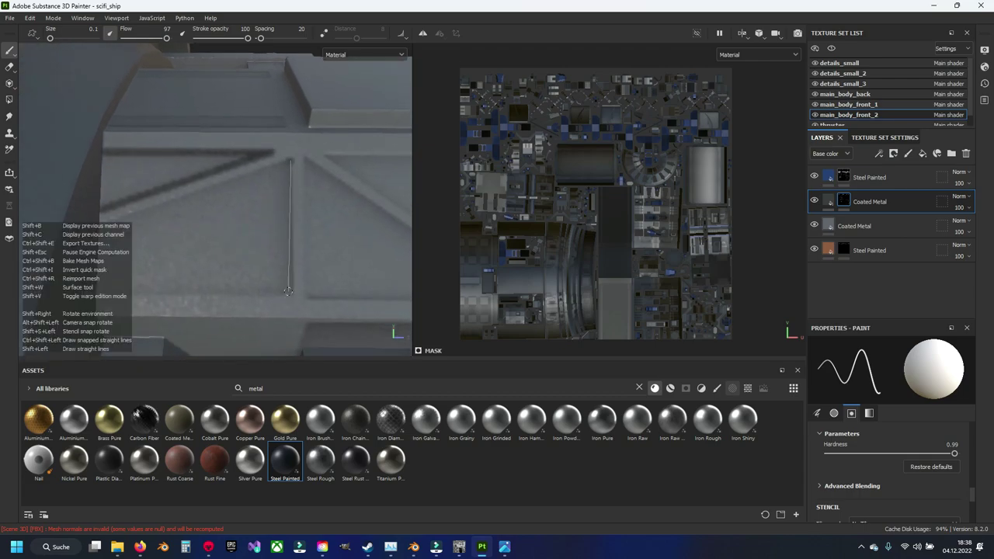
Trace the first triangle's right, bottom, left and diagonal edges in straight dark lines and dab inside.
{"action": "left_click", "coordinate": [291, 293], "text": "shift"}
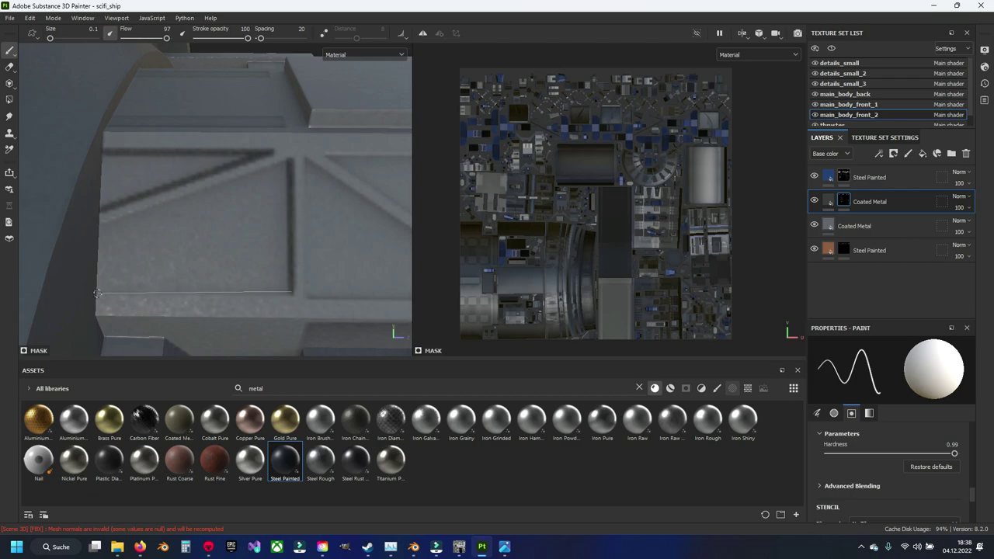
{"action": "left_click", "coordinate": [96, 292], "text": "shift"}
{"action": "left_click", "coordinate": [101, 227], "text": "shift"}
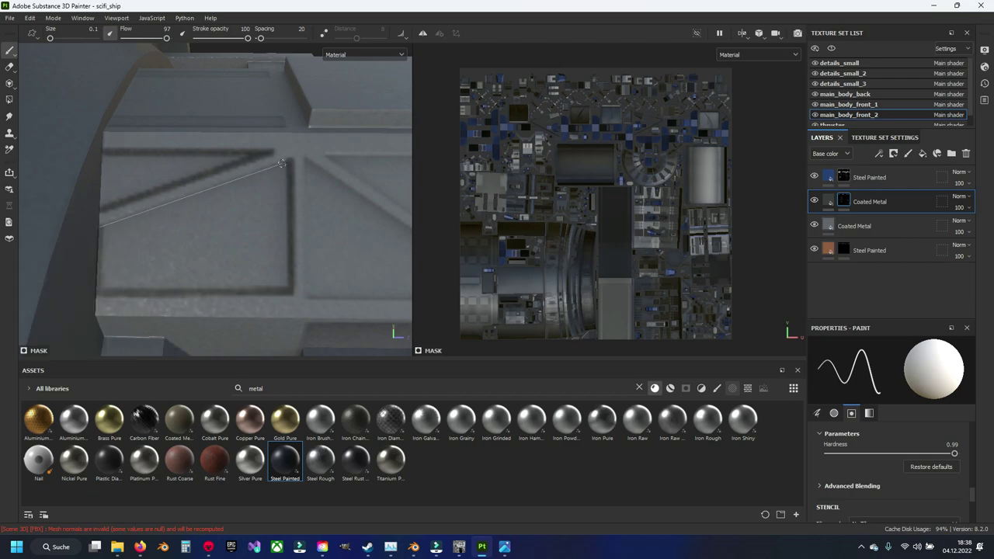
{"action": "left_click", "coordinate": [289, 160], "text": "shift"}
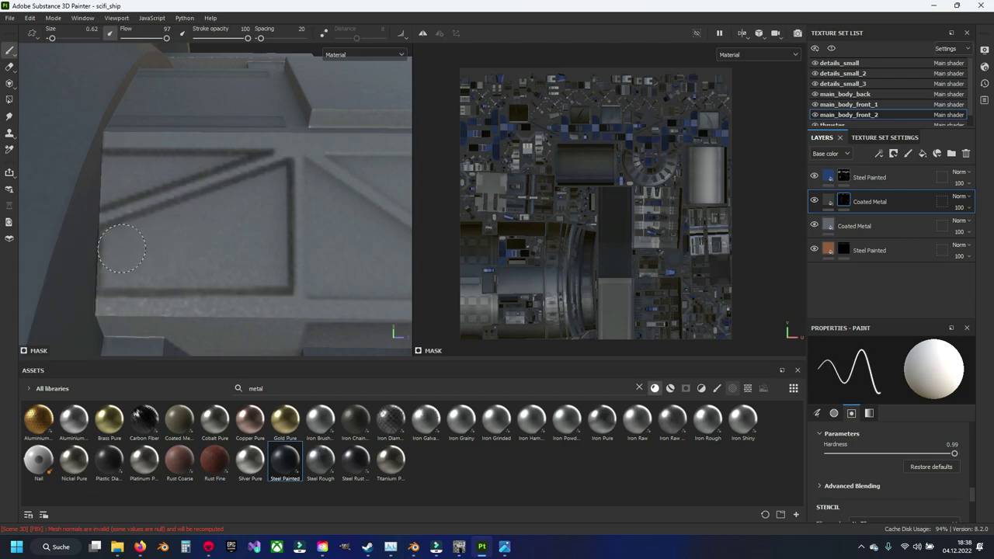
{"action": "left_click", "coordinate": [134, 240]}
{"action": "left_click_drag", "start_coordinate": [135, 240], "coordinate": [268, 192]}
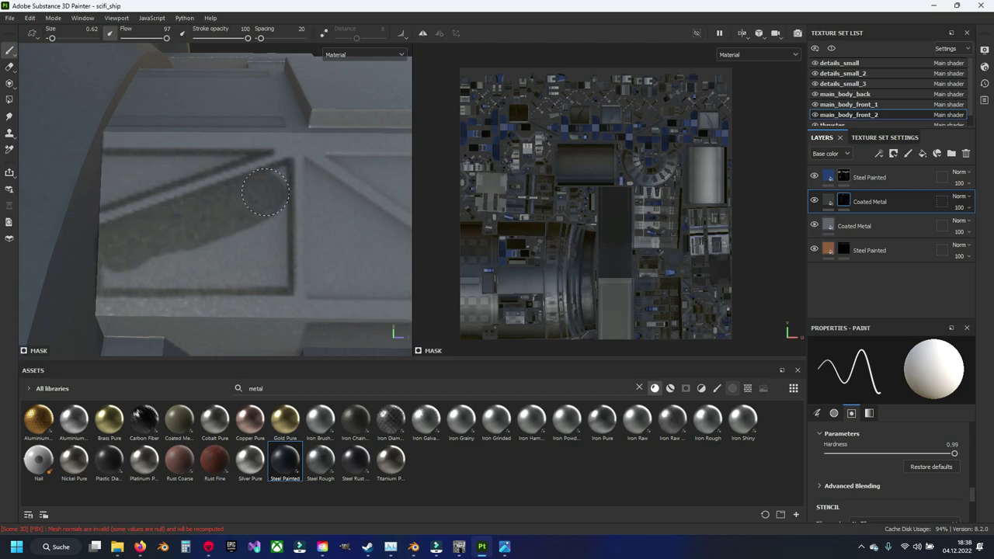
Resize the brush and paint the triangle's right, bottom and upper edges with thin dark strokes.
{"action": "key", "text": "bracketleft"}
{"action": "key", "text": "bracketleft"}
{"action": "key", "text": "bracketleft"}
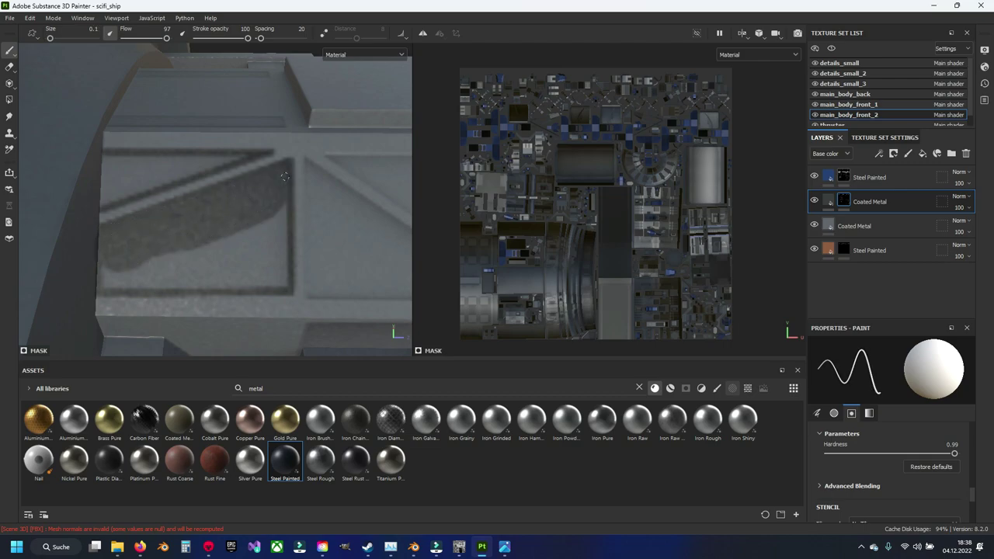
{"action": "key", "text": "bracketright"}
{"action": "key", "text": "bracketright"}
{"action": "mouse_move", "coordinate": [268, 221]}
{"action": "left_mouse_down"}
{"action": "mouse_move", "coordinate": [172, 280]}
{"action": "mouse_move", "coordinate": [205, 255]}
{"action": "left_mouse_up"}
{"action": "key", "text": "bracketleft"}
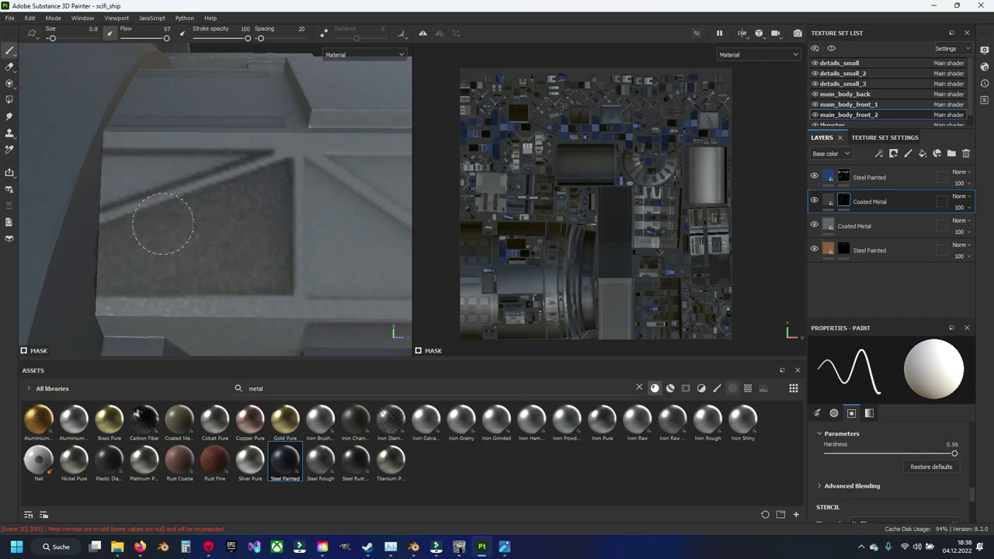
{"action": "key", "text": "bracketleft"}
{"action": "mouse_move", "coordinate": [254, 158]}
{"action": "left_mouse_down"}
{"action": "mouse_move", "coordinate": [187, 160]}
{"action": "mouse_move", "coordinate": [220, 170]}
{"action": "mouse_move", "coordinate": [173, 182]}
{"action": "left_mouse_up"}
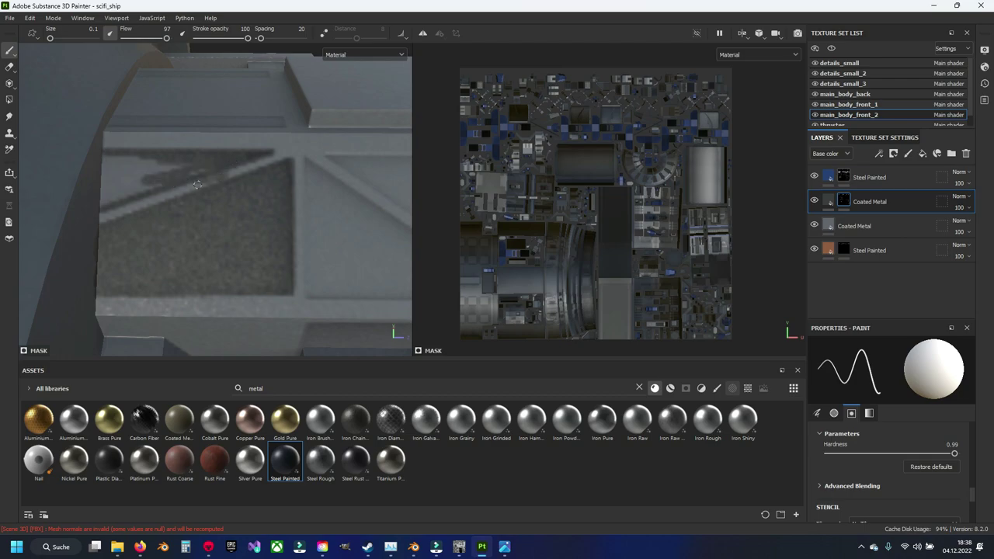
Undo stray upper-edge strokes and repaint the panel's left edge and upper-left corner dark.
{"action": "key", "text": "ctrl+z"}
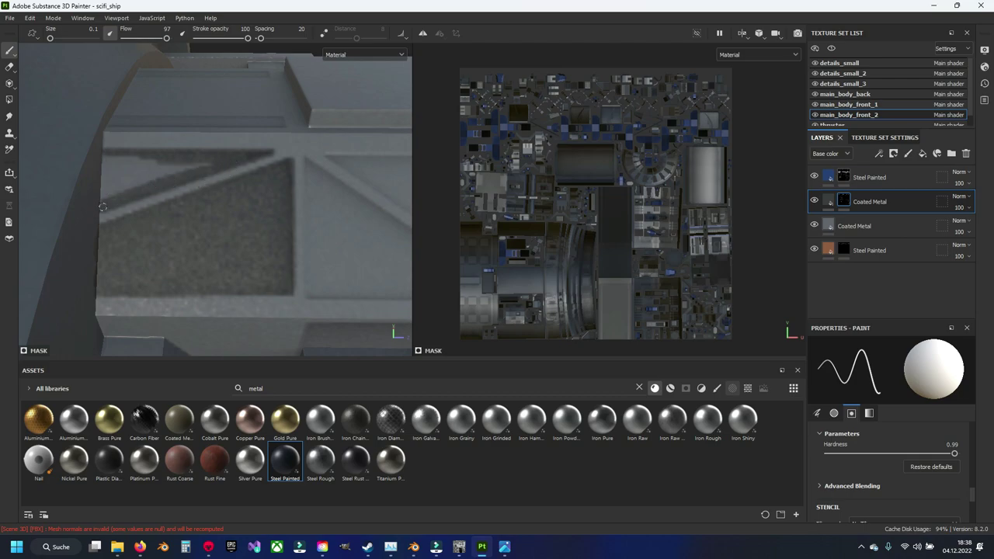
{"action": "mouse_move", "coordinate": [101, 203]}
{"action": "left_mouse_down"}
{"action": "mouse_move", "coordinate": [105, 156]}
{"action": "mouse_move", "coordinate": [232, 167]}
{"action": "left_mouse_up"}
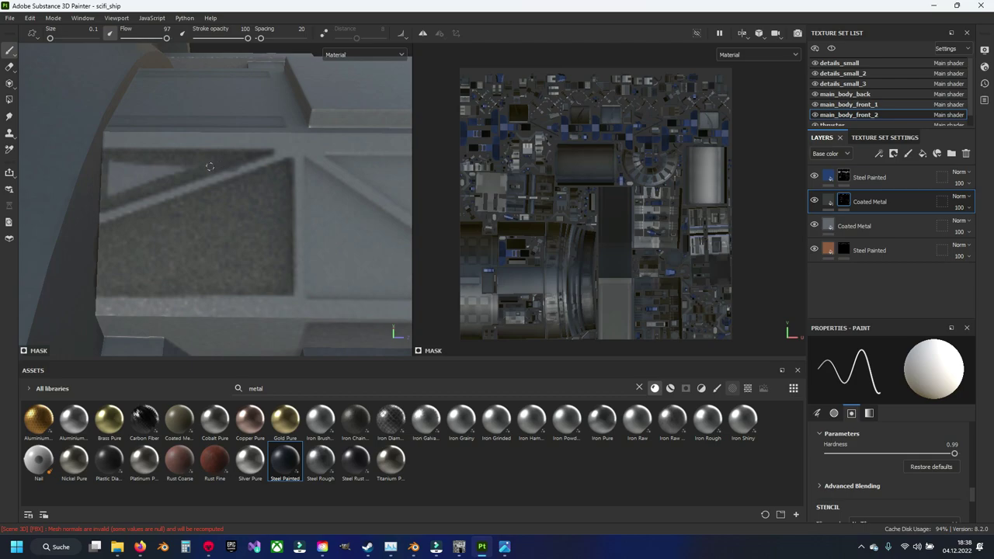
{"action": "key", "text": "ctrl+z"}
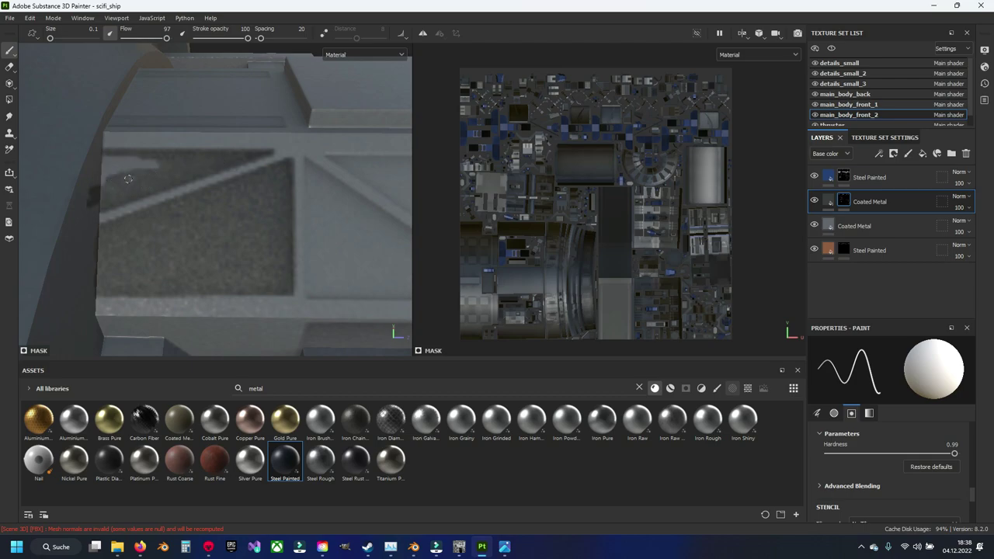
{"action": "key", "text": "ctrl+z"}
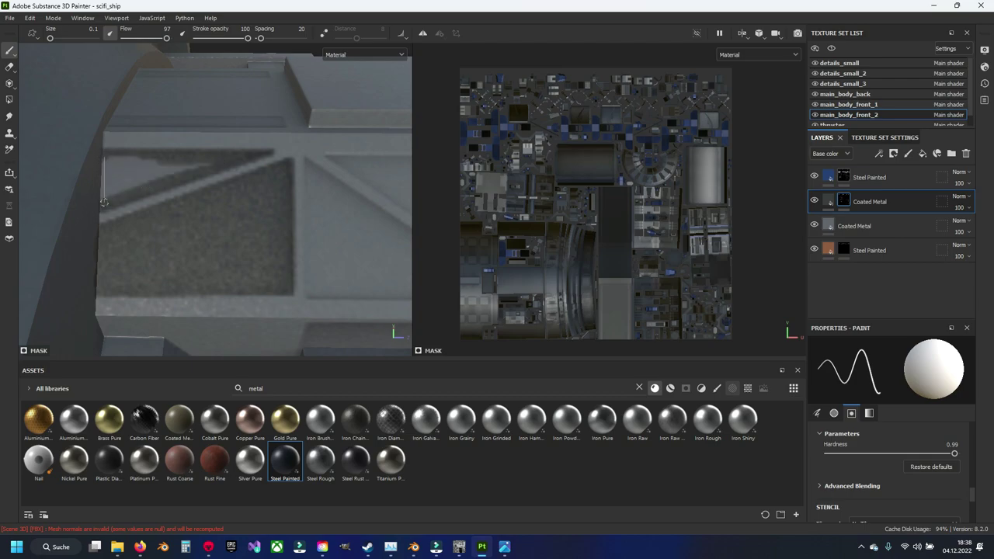
{"action": "left_click", "coordinate": [103, 201], "text": "shift"}
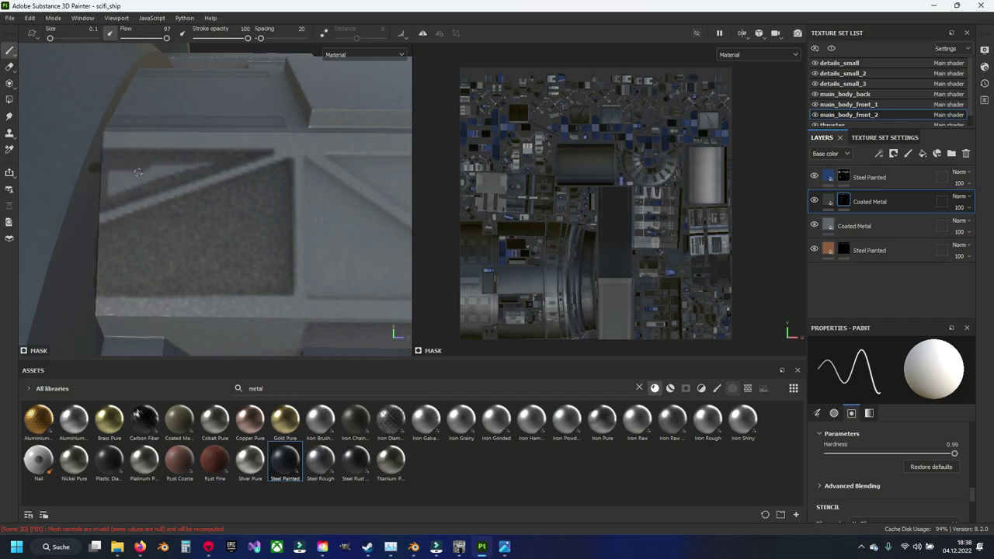
{"action": "key", "text": "ctrl+z"}
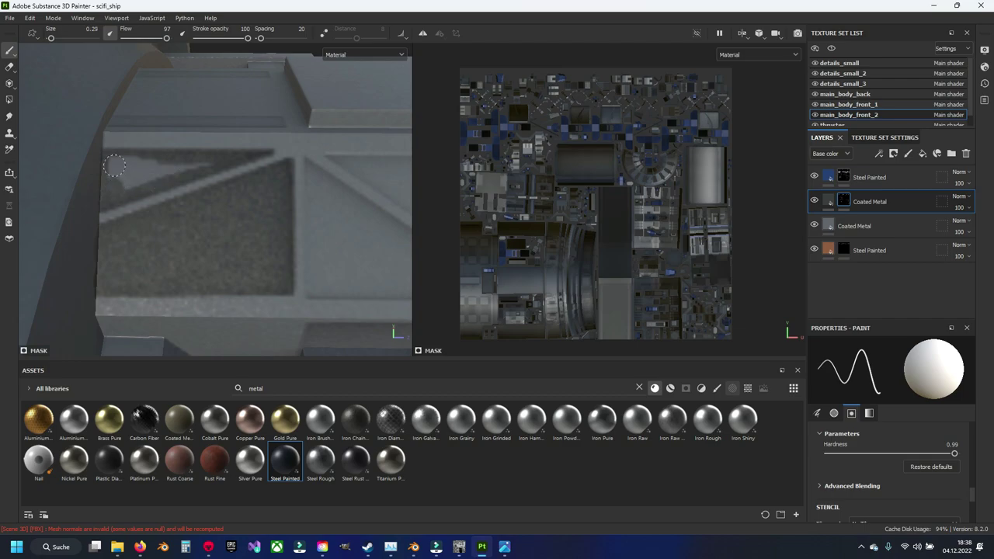
{"action": "left_click_drag", "start_coordinate": [114, 165], "coordinate": [192, 166]}
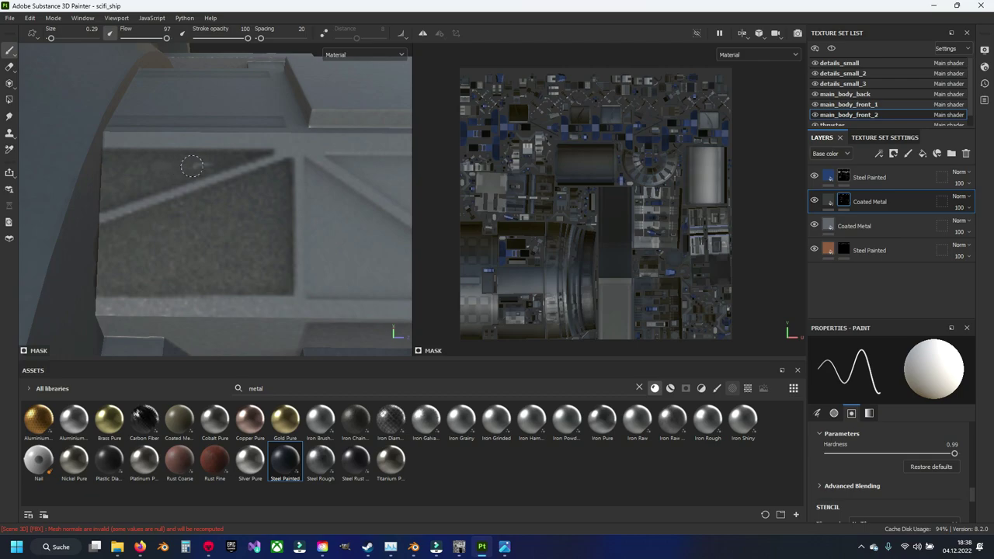
Draw straight dark lines along the diagonal, bottom and vertical beams.
{"action": "scroll", "coordinate": [194, 179], "scroll_direction": "down", "scroll_amount": 3}
{"action": "scroll", "coordinate": [265, 253], "scroll_direction": "up", "scroll_amount": 3}
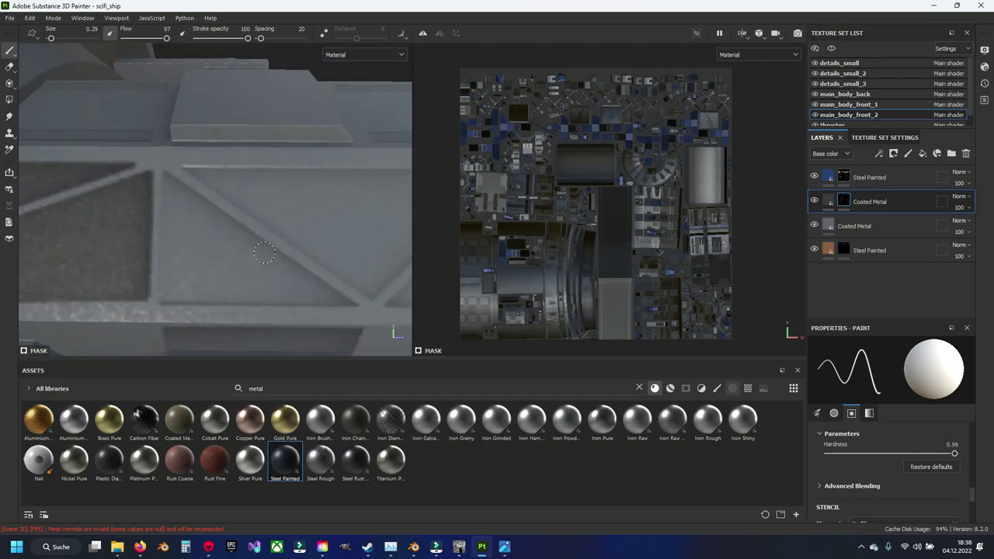
{"action": "middle_click_drag", "start_coordinate": [264, 253], "coordinate": [256, 241]}
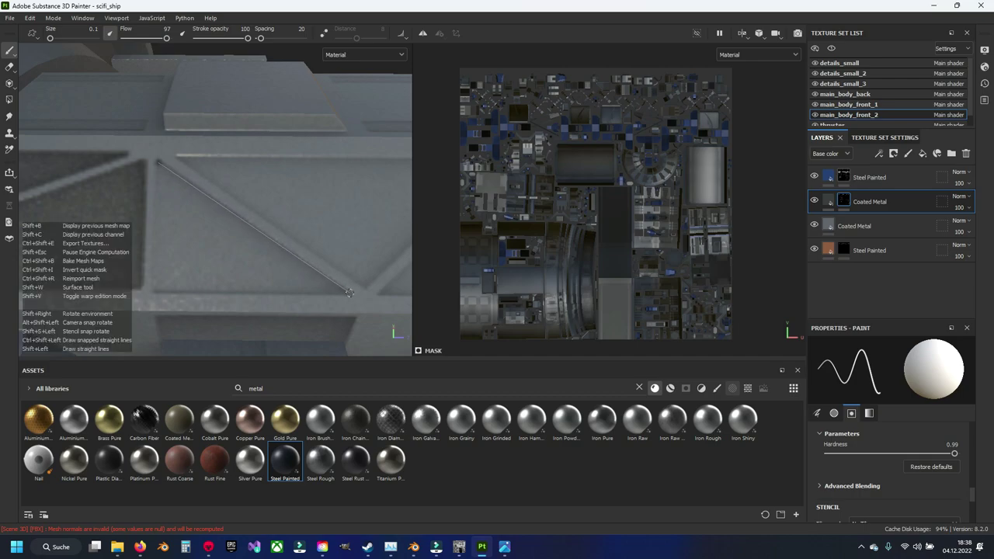
{"action": "left_click", "coordinate": [351, 293], "text": "shift"}
{"action": "left_click", "coordinate": [153, 292], "text": "shift"}
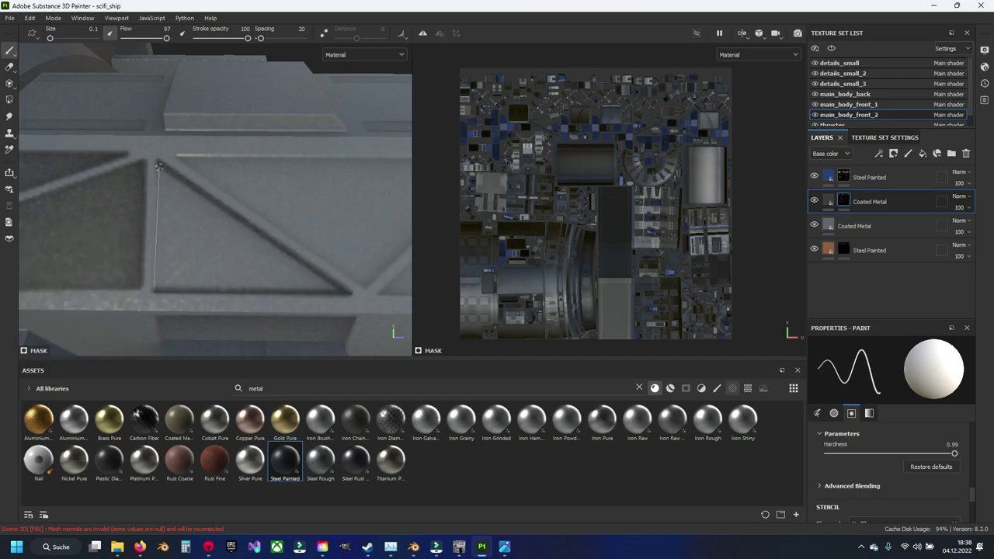
{"action": "left_click", "coordinate": [158, 165], "text": "shift"}
{"action": "middle_click_drag", "start_coordinate": [158, 165], "coordinate": [82, 162]}
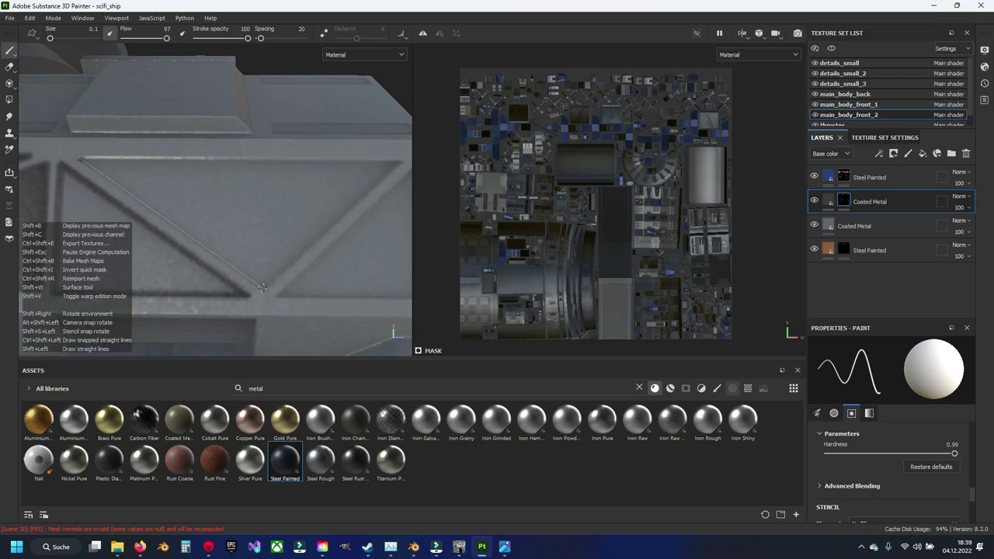
Trace the next triangle's diagonals, top beam, right edge and bottom edge with straight dark lines.
{"action": "left_click", "coordinate": [264, 288], "text": "shift"}
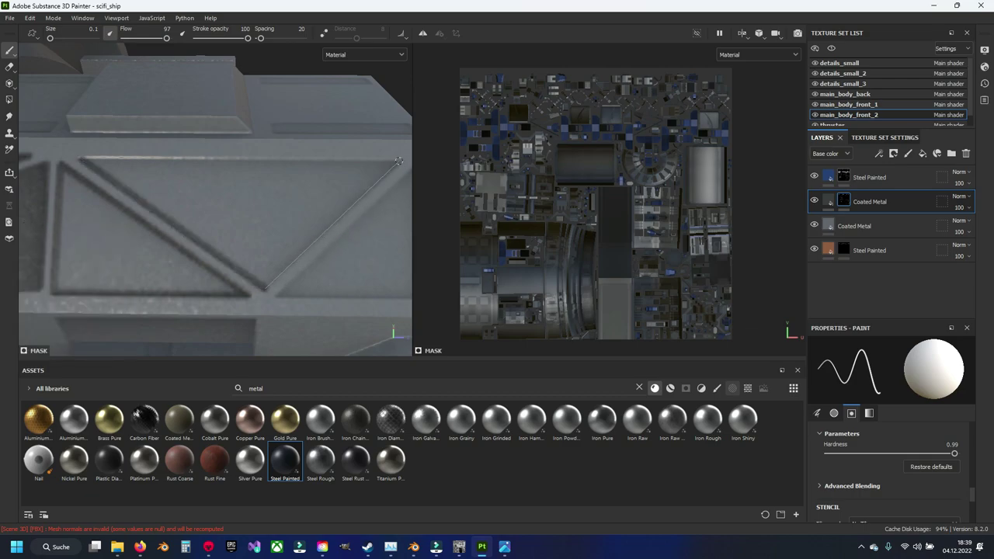
{"action": "left_click", "coordinate": [399, 162], "text": "shift"}
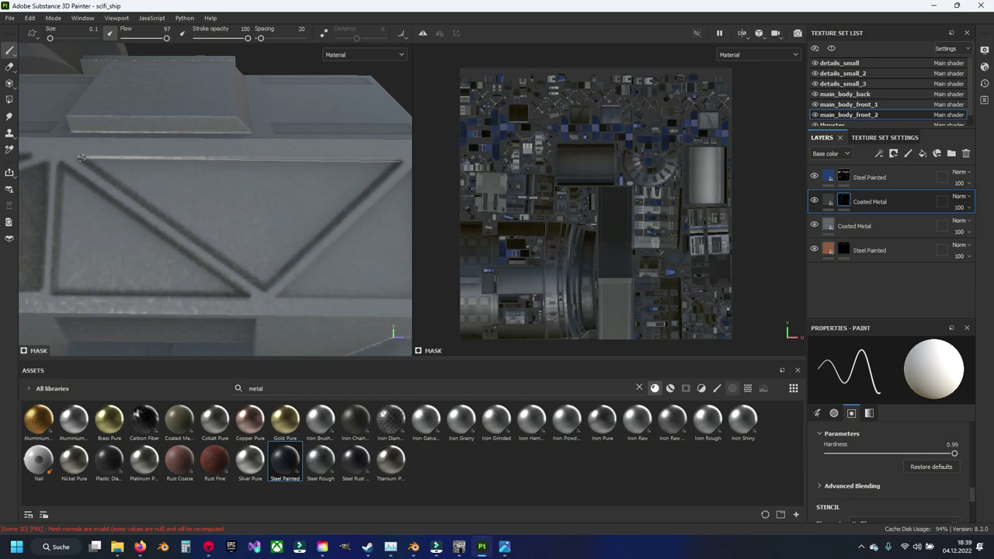
{"action": "left_click", "coordinate": [81, 159], "text": "shift"}
{"action": "mouse_move", "coordinate": [307, 271]}
{"action": "left_mouse_down", "text": "alt"}
{"action": "mouse_move", "coordinate": [237, 262]}
{"action": "mouse_move", "coordinate": [221, 289]}
{"action": "left_mouse_up", "text": "alt"}
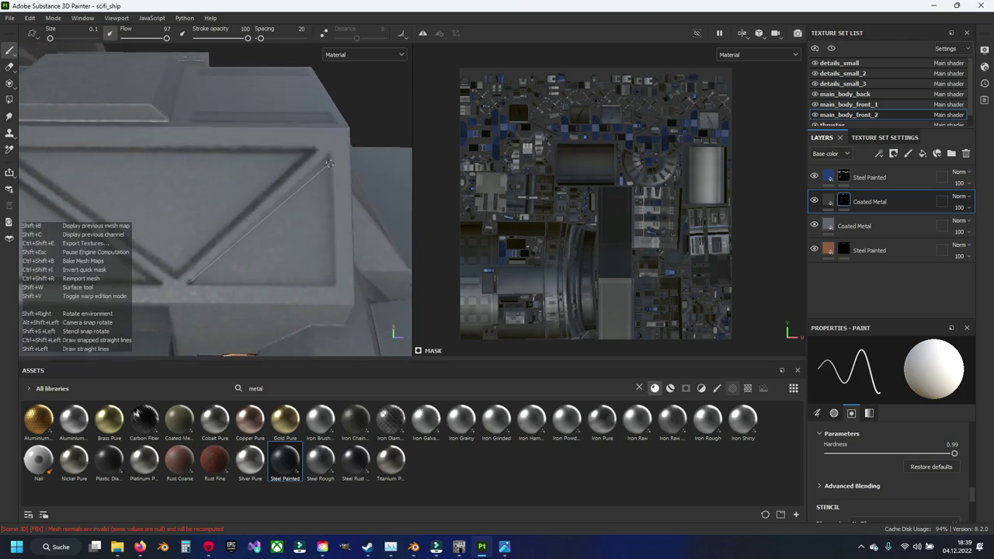
{"action": "left_click", "coordinate": [328, 155], "text": "shift"}
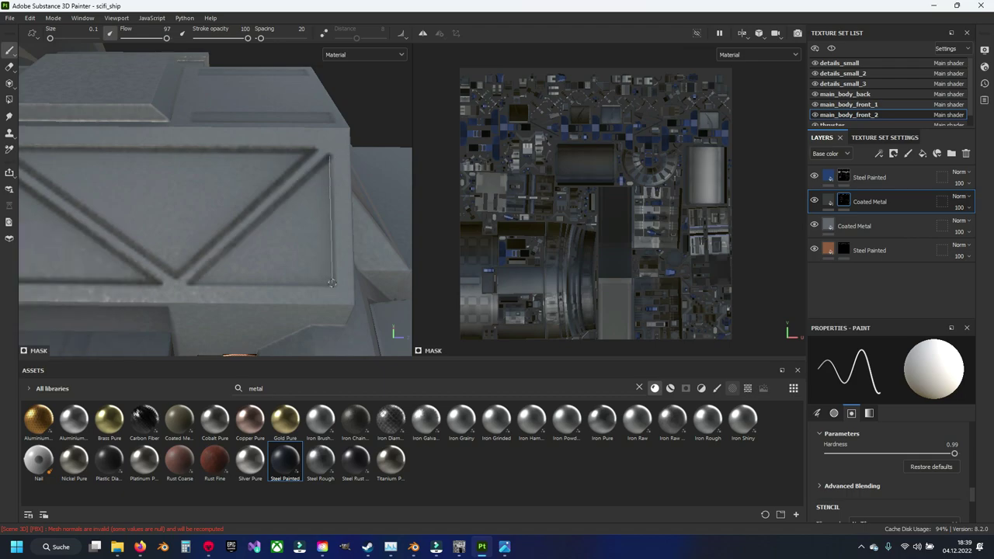
{"action": "left_click", "coordinate": [328, 282], "text": "shift"}
{"action": "left_click", "coordinate": [191, 284], "text": "shift"}
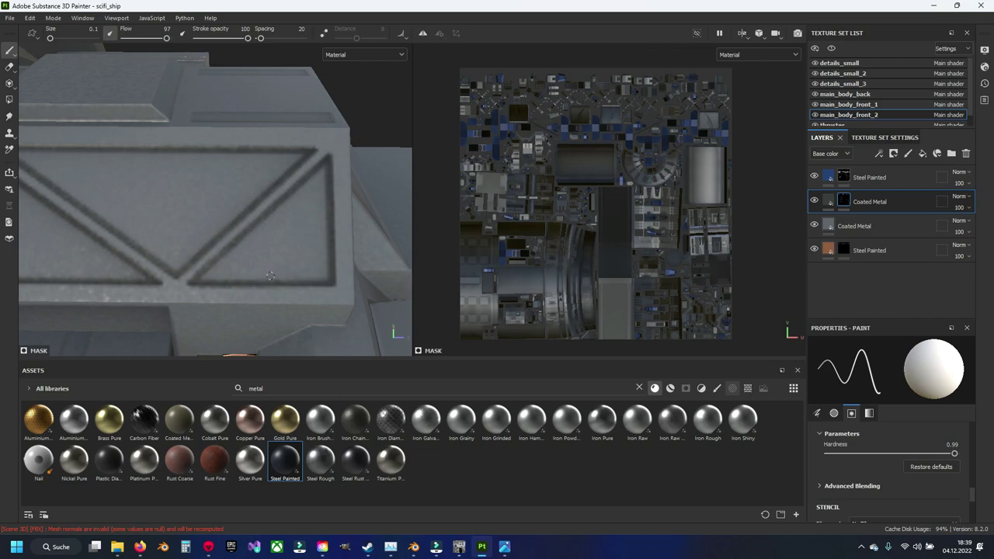
{"action": "left_click", "coordinate": [248, 250], "text": "shift"}
Extend the diagonal stroke, line the triangle's bottom and top inner edges, and dab its interior dark.
{"action": "left_click", "coordinate": [204, 276], "text": "shift"}
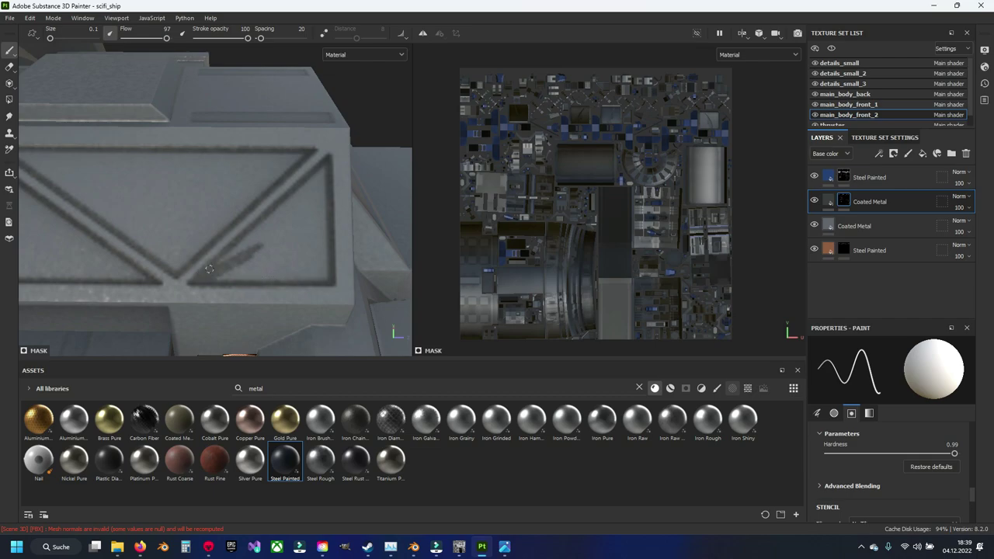
{"action": "left_click", "coordinate": [271, 234], "text": "shift"}
{"action": "mouse_move", "coordinate": [255, 259]}
{"action": "left_mouse_down"}
{"action": "mouse_move", "coordinate": [323, 172]}
{"action": "mouse_move", "coordinate": [323, 275]}
{"action": "left_mouse_up"}
{"action": "left_click", "coordinate": [212, 279], "text": "shift"}
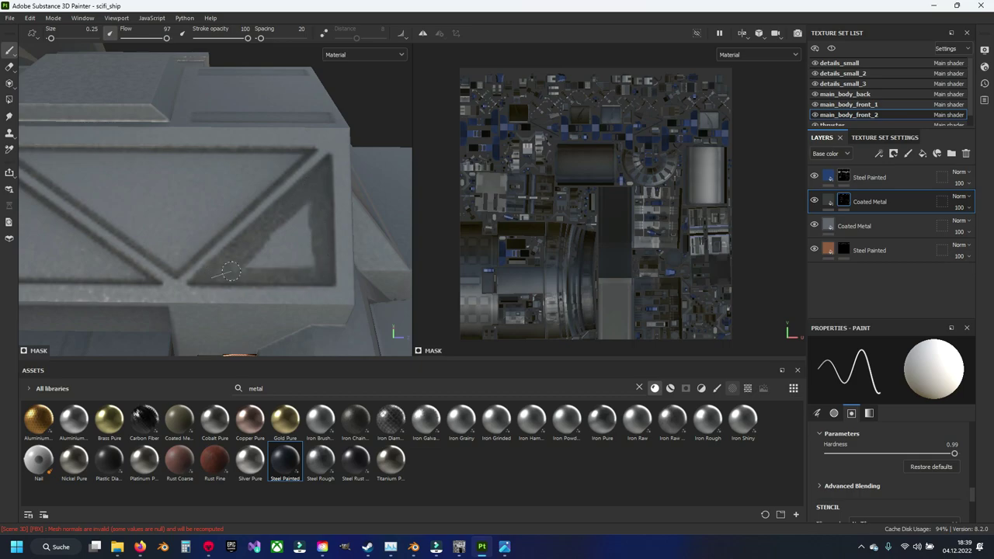
{"action": "mouse_move", "coordinate": [311, 208]}
{"action": "left_mouse_down"}
{"action": "mouse_move", "coordinate": [256, 256]}
{"action": "mouse_move", "coordinate": [264, 264]}
{"action": "mouse_move", "coordinate": [316, 212]}
{"action": "left_mouse_up"}
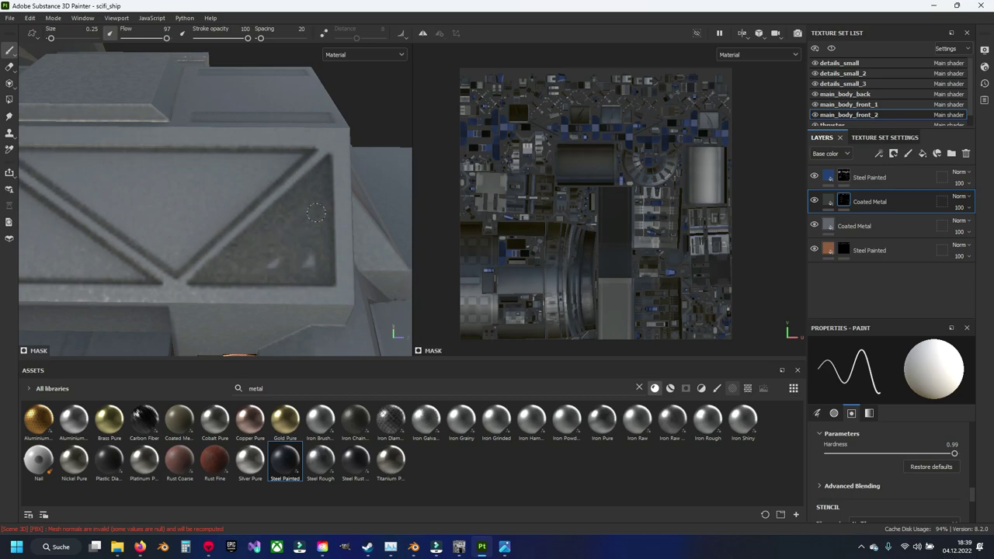
{"action": "left_click_drag", "start_coordinate": [239, 226], "coordinate": [272, 233], "text": "alt"}
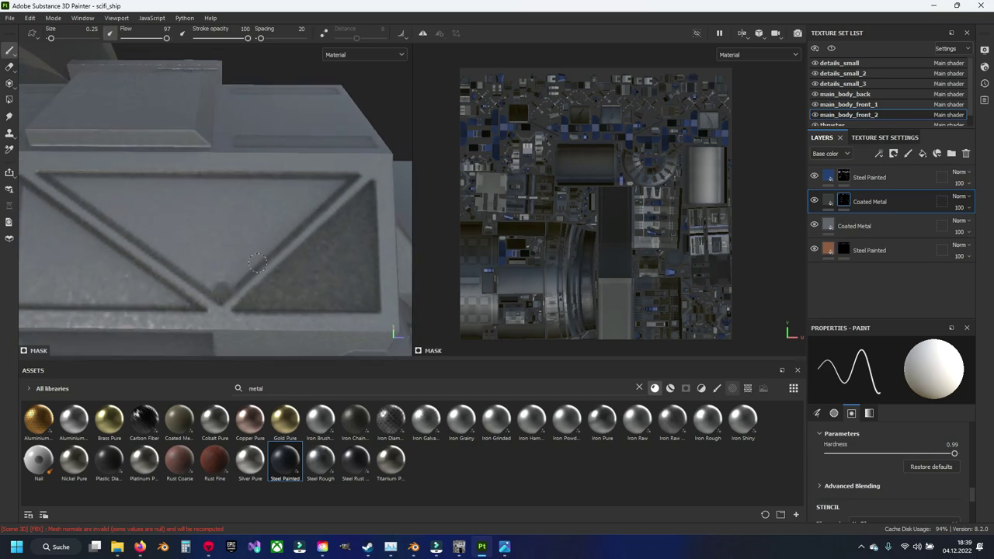
{"action": "left_click", "coordinate": [336, 182]}
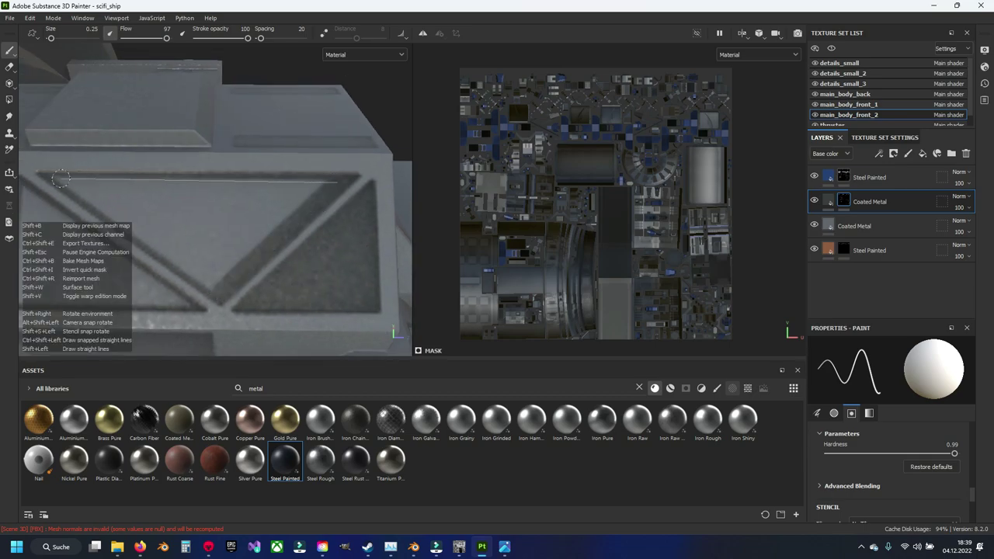
{"action": "left_click", "coordinate": [58, 179], "text": "shift"}
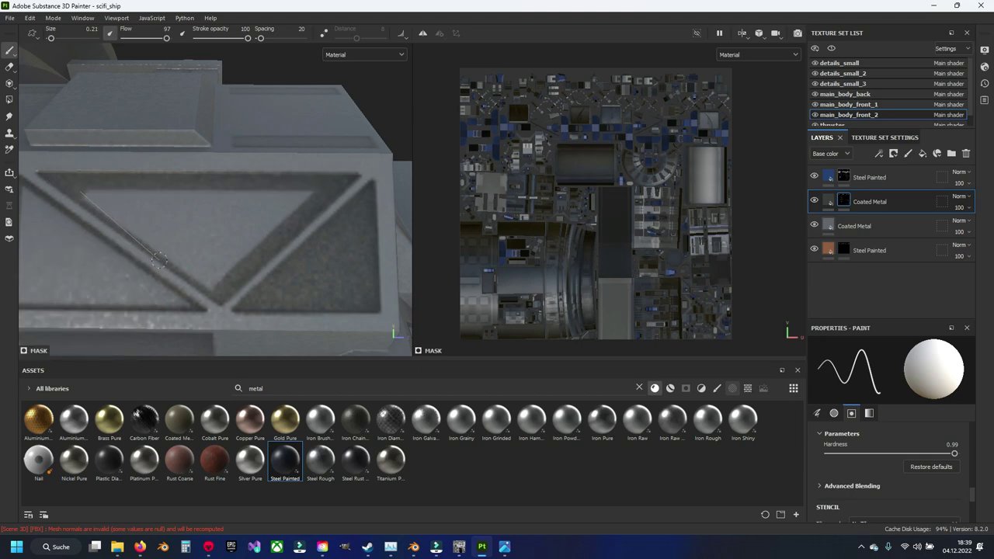
Add dark paint along the triangle's top edge and around its lower sides.
{"action": "right_click", "coordinate": [132, 218]}
{"action": "key", "text": "Escape"}
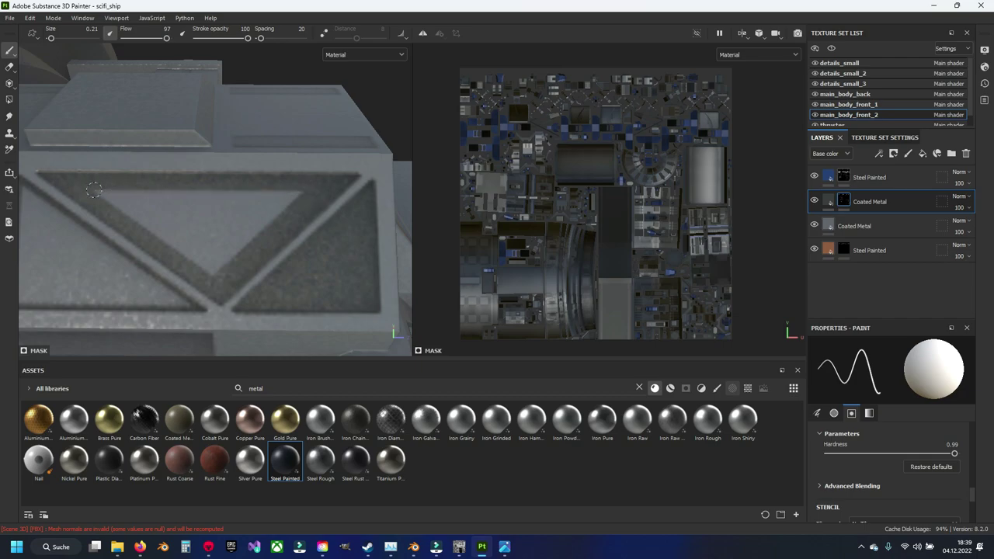
{"action": "left_click", "coordinate": [99, 190], "text": "shift"}
{"action": "mouse_move", "coordinate": [99, 189]}
{"action": "left_mouse_down"}
{"action": "mouse_move", "coordinate": [294, 209]}
{"action": "mouse_move", "coordinate": [223, 235]}
{"action": "mouse_move", "coordinate": [202, 226]}
{"action": "mouse_move", "coordinate": [282, 271]}
{"action": "left_mouse_up"}
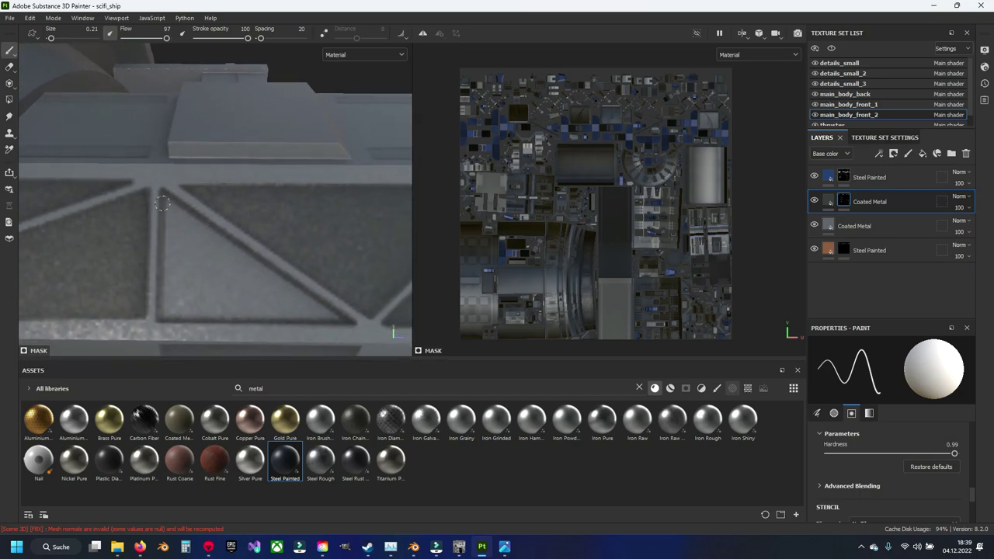
{"action": "left_click", "coordinate": [322, 311], "text": "shift"}
Shrink the brush and cover the last light patches in the triangle's lower part.
{"action": "key", "text": "bracketleft"}
{"action": "right_click", "coordinate": [23, 225]}
{"action": "key", "text": "Escape"}
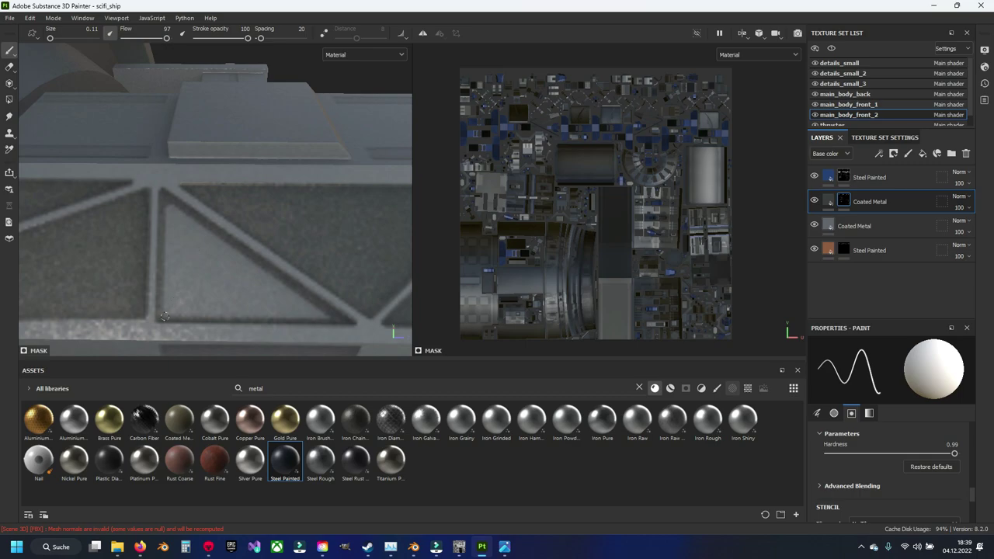
{"action": "mouse_move", "coordinate": [165, 316]}
{"action": "left_mouse_down"}
{"action": "mouse_move", "coordinate": [194, 303]}
{"action": "mouse_move", "coordinate": [191, 296]}
{"action": "left_mouse_up"}
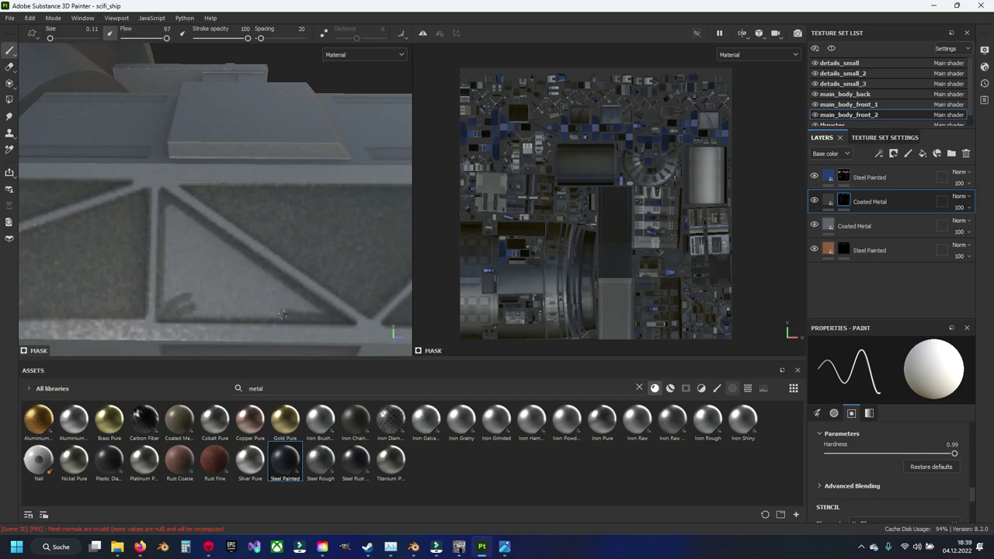
{"action": "mouse_move", "coordinate": [321, 312]}
{"action": "left_mouse_down"}
{"action": "mouse_move", "coordinate": [249, 280]}
{"action": "mouse_move", "coordinate": [167, 208]}
{"action": "left_mouse_up"}
{"action": "key", "text": "bracketleft"}
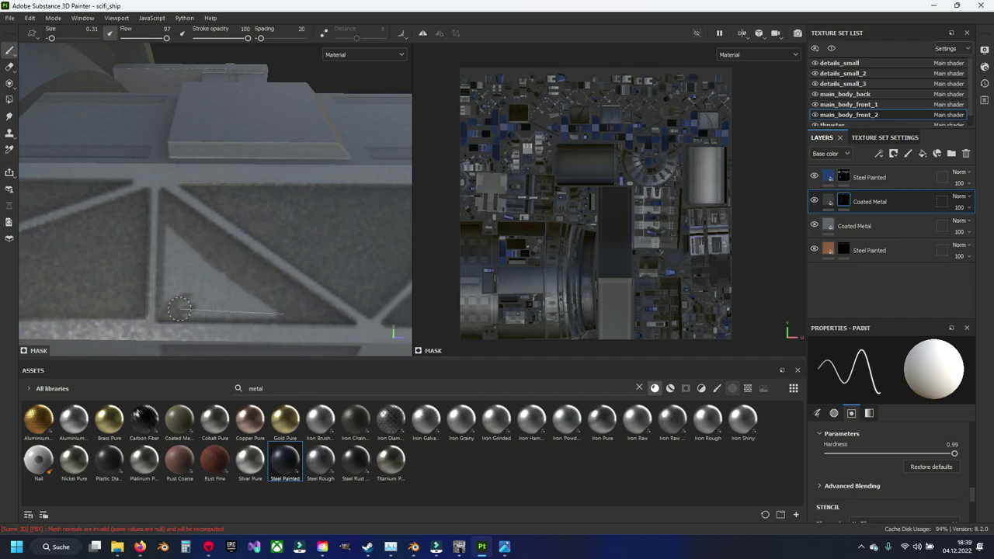
{"action": "key", "text": "ctrl+z"}
{"action": "key", "text": "ctrl+z"}
{"action": "key", "text": "ctrl+z"}
{"action": "key", "text": "ctrl+z"}
{"action": "key", "text": "ctrl+z"}
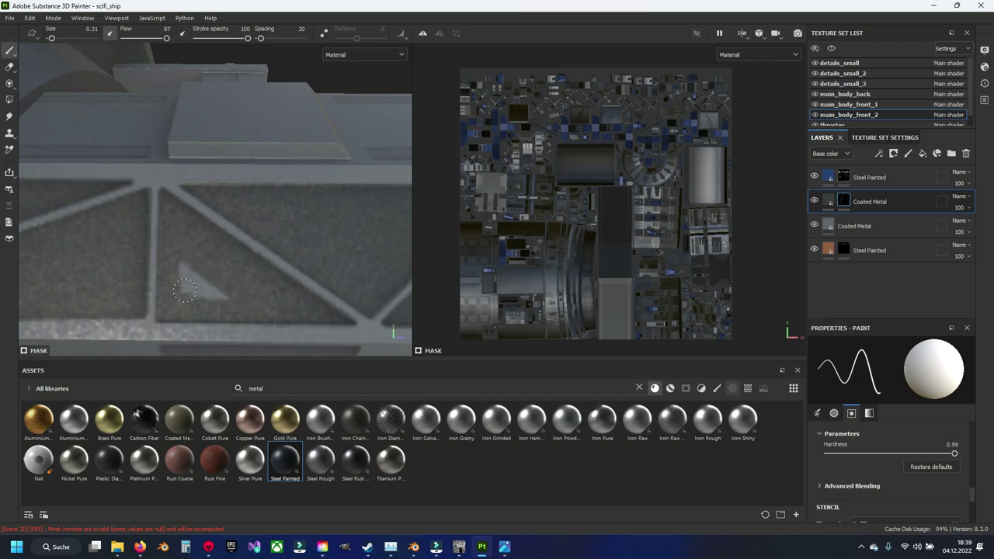
{"action": "mouse_move", "coordinate": [223, 288]}
{"action": "left_mouse_down", "text": "alt"}
{"action": "mouse_move", "coordinate": [302, 273]}
{"action": "mouse_move", "coordinate": [229, 248]}
{"action": "left_mouse_up", "text": "alt"}
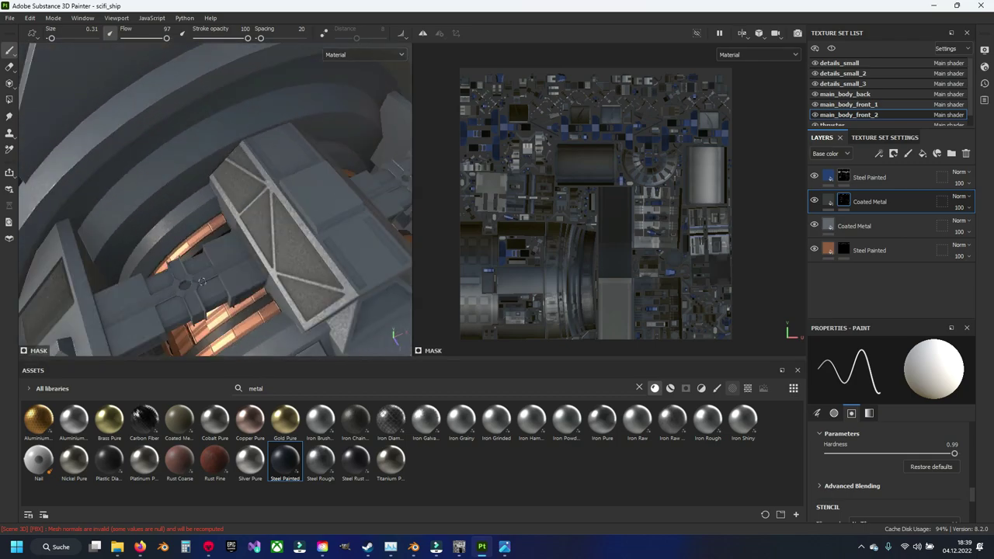
Shrink the brush to 0.1, line the first vertical slot's edges, and fill it dark.
{"action": "scroll", "coordinate": [229, 249], "scroll_direction": "up", "scroll_amount": 5}
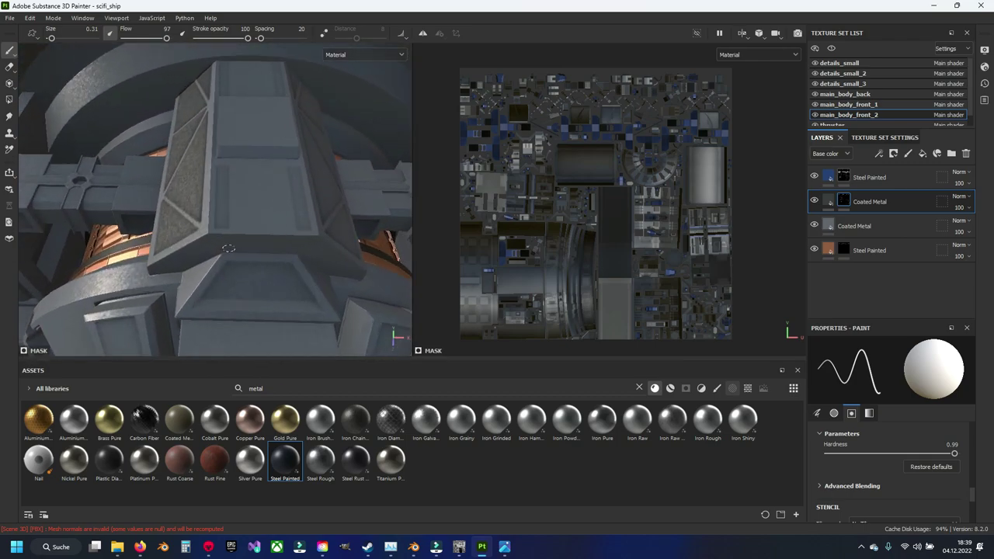
{"action": "left_click_drag", "start_coordinate": [229, 248], "coordinate": [243, 240], "text": "alt"}
{"action": "scroll", "coordinate": [234, 254], "scroll_direction": "up", "scroll_amount": 3}
{"action": "right_click_drag", "start_coordinate": [243, 240], "coordinate": [239, 241], "text": "ctrl"}
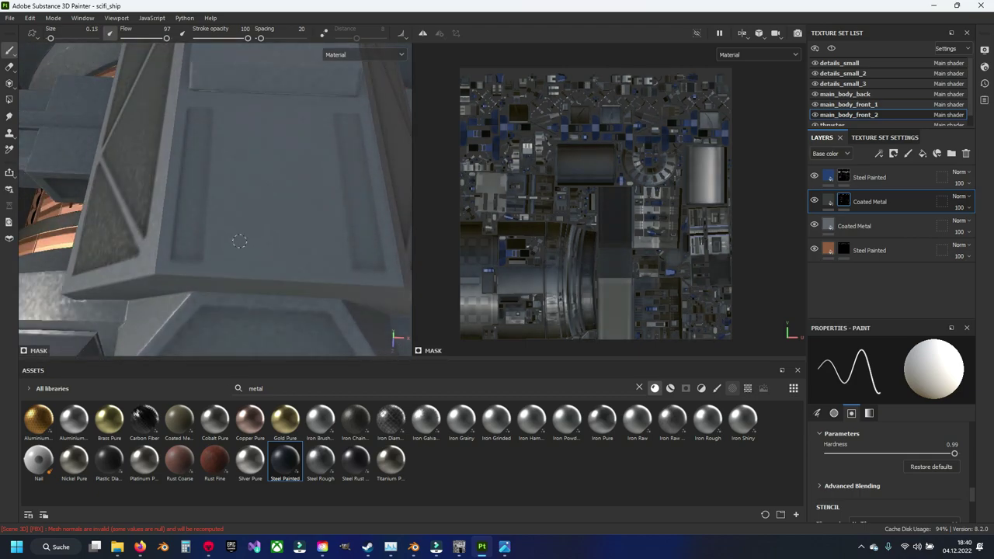
{"action": "mouse_move", "coordinate": [196, 226]}
{"action": "left_mouse_down", "text": "alt"}
{"action": "mouse_move", "coordinate": [201, 254]}
{"action": "mouse_move", "coordinate": [180, 81]}
{"action": "left_mouse_up", "text": "alt"}
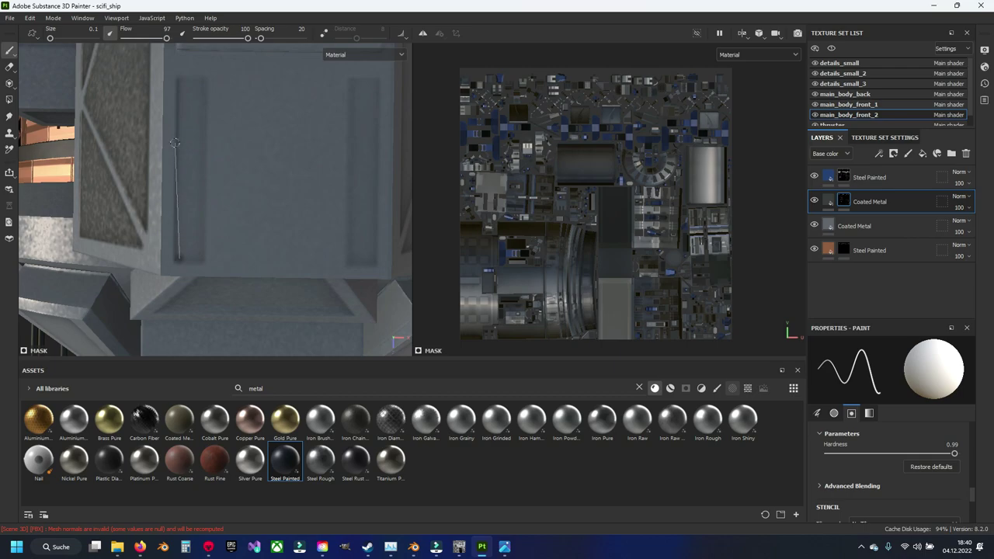
{"action": "left_click", "coordinate": [203, 81], "text": "shift"}
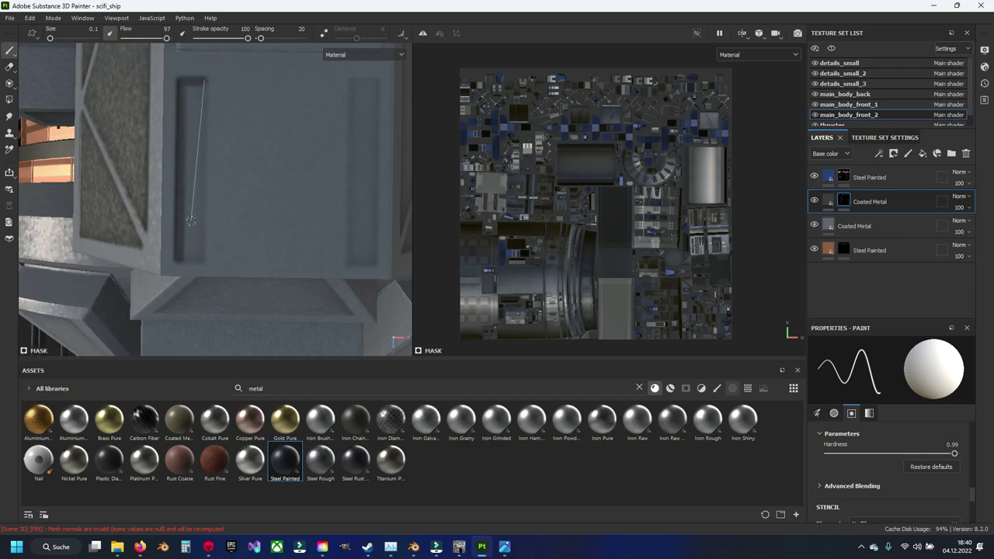
{"action": "left_click", "coordinate": [204, 256], "text": "shift"}
{"action": "left_click", "coordinate": [185, 257], "text": "shift"}
{"action": "left_click_drag", "start_coordinate": [185, 256], "coordinate": [195, 142]}
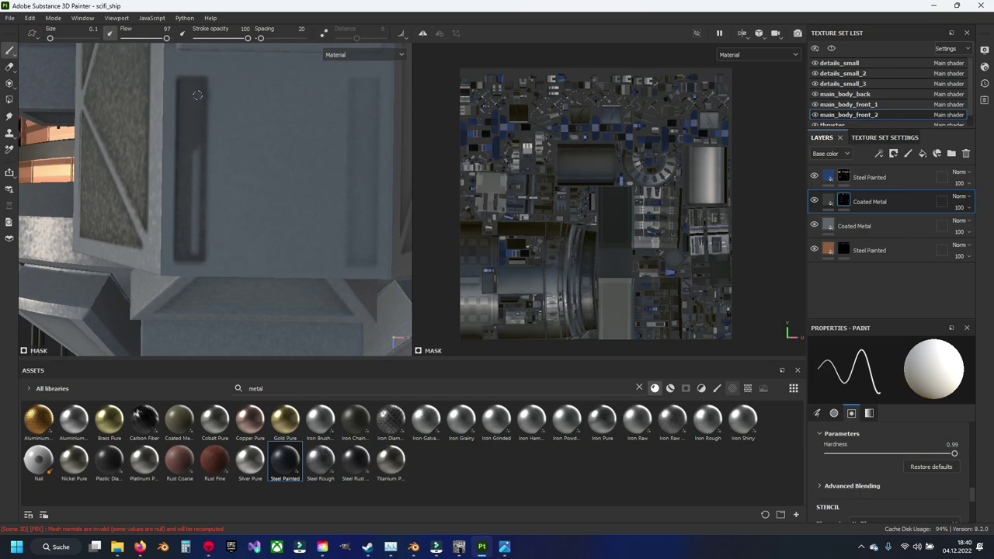
{"action": "left_click_drag", "start_coordinate": [197, 95], "coordinate": [192, 246]}
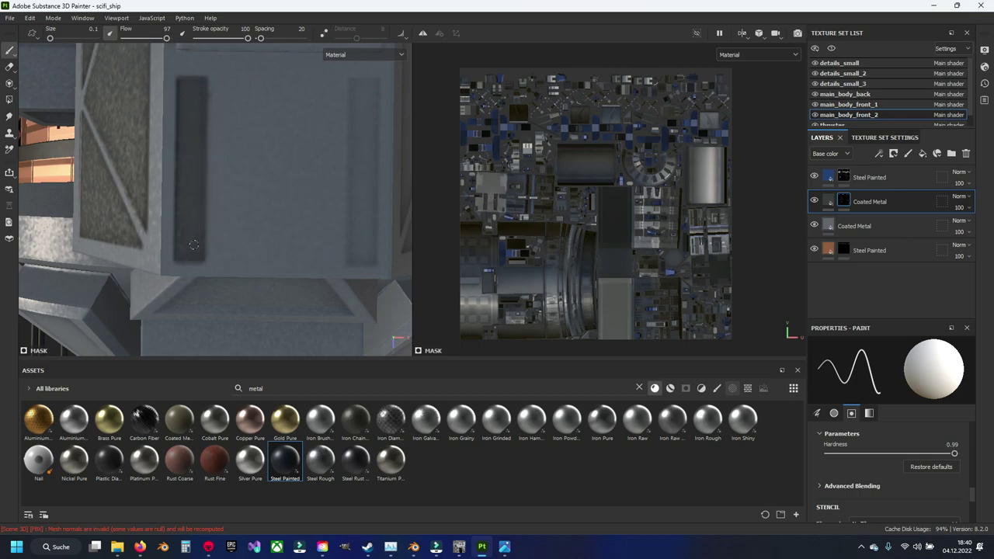
Paint down the right recess and up the left groove, covering their light strips.
{"action": "mouse_move", "coordinate": [379, 195]}
{"action": "left_mouse_down", "text": "alt"}
{"action": "mouse_move", "coordinate": [313, 288]}
{"action": "mouse_move", "coordinate": [293, 126]}
{"action": "left_mouse_up", "text": "alt"}
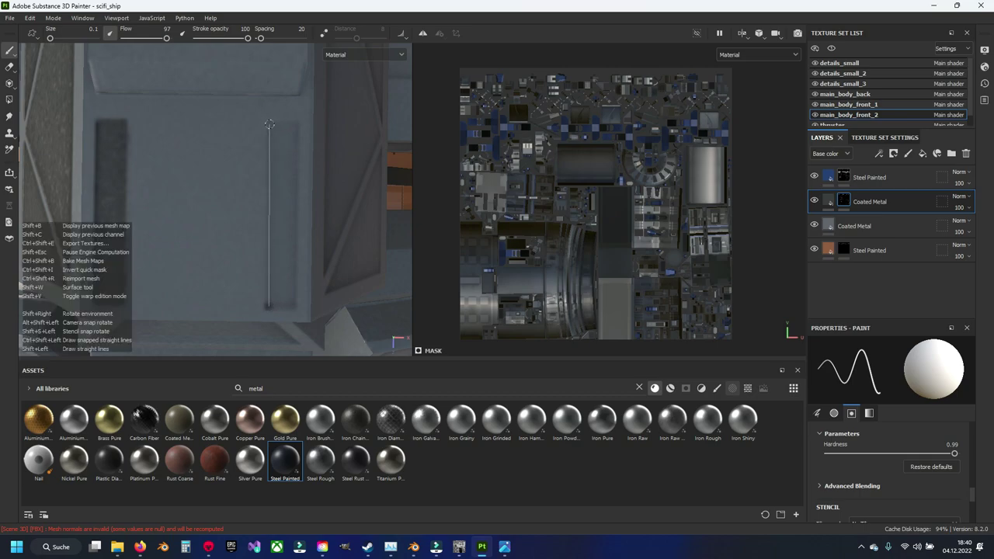
{"action": "mouse_move", "coordinate": [295, 126]}
{"action": "left_mouse_down"}
{"action": "mouse_move", "coordinate": [281, 309]}
{"action": "mouse_move", "coordinate": [287, 193]}
{"action": "left_mouse_up"}
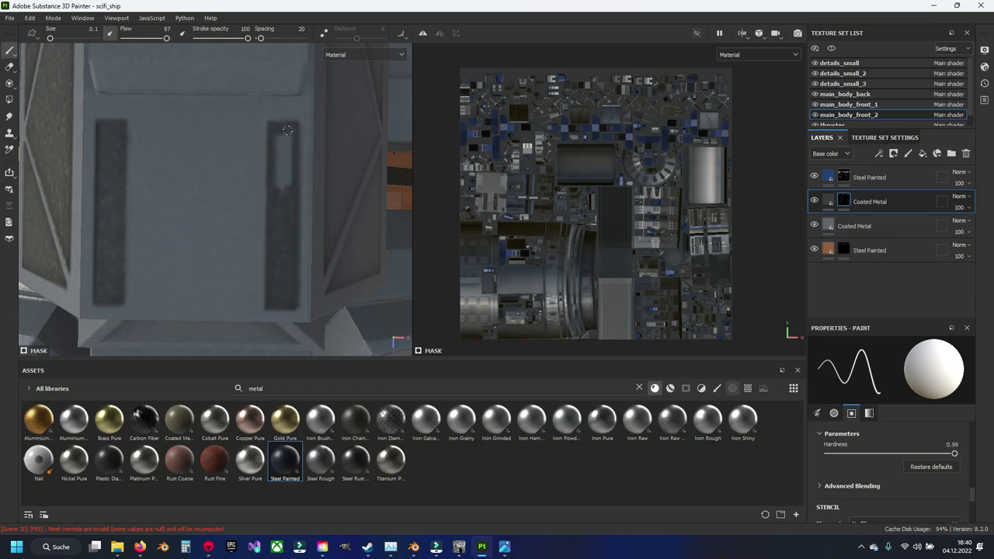
{"action": "left_click_drag", "start_coordinate": [287, 130], "coordinate": [281, 186]}
{"action": "middle_click_drag", "start_coordinate": [190, 152], "coordinate": [206, 270], "text": "alt"}
{"action": "mouse_move", "coordinate": [207, 270]}
{"action": "left_mouse_down", "text": "alt"}
{"action": "mouse_move", "coordinate": [208, 291]}
{"action": "mouse_move", "coordinate": [167, 69]}
{"action": "mouse_move", "coordinate": [168, 283]}
{"action": "mouse_move", "coordinate": [177, 195]}
{"action": "left_mouse_up", "text": "alt"}
{"action": "left_click_drag", "start_coordinate": [181, 230], "coordinate": [185, 87]}
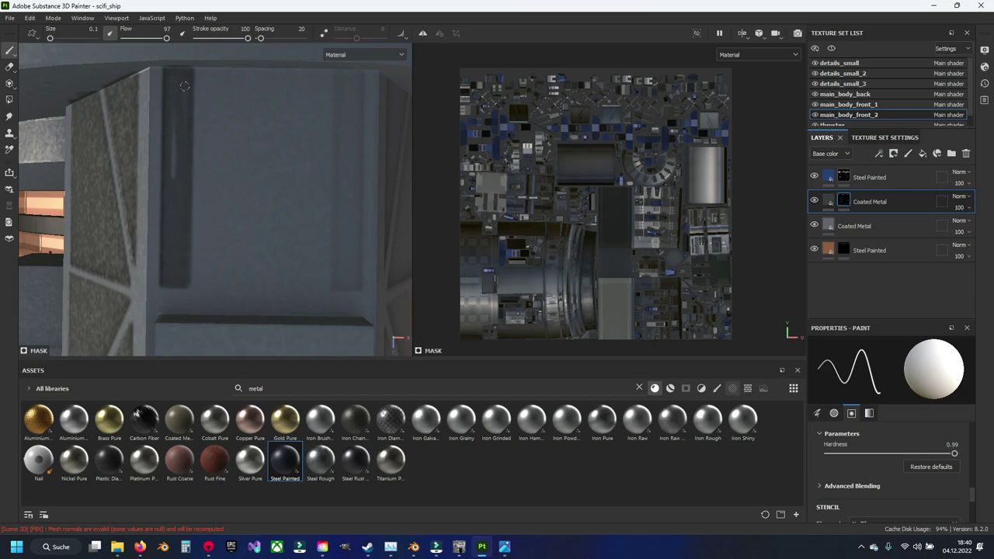
{"action": "left_click_drag", "start_coordinate": [172, 147], "coordinate": [185, 149]}
{"action": "mouse_move", "coordinate": [331, 187]}
{"action": "left_mouse_down", "text": "alt"}
{"action": "mouse_move", "coordinate": [265, 294]}
{"action": "mouse_move", "coordinate": [273, 205]}
{"action": "mouse_move", "coordinate": [273, 299]}
{"action": "mouse_move", "coordinate": [267, 91]}
{"action": "left_mouse_up", "text": "alt"}
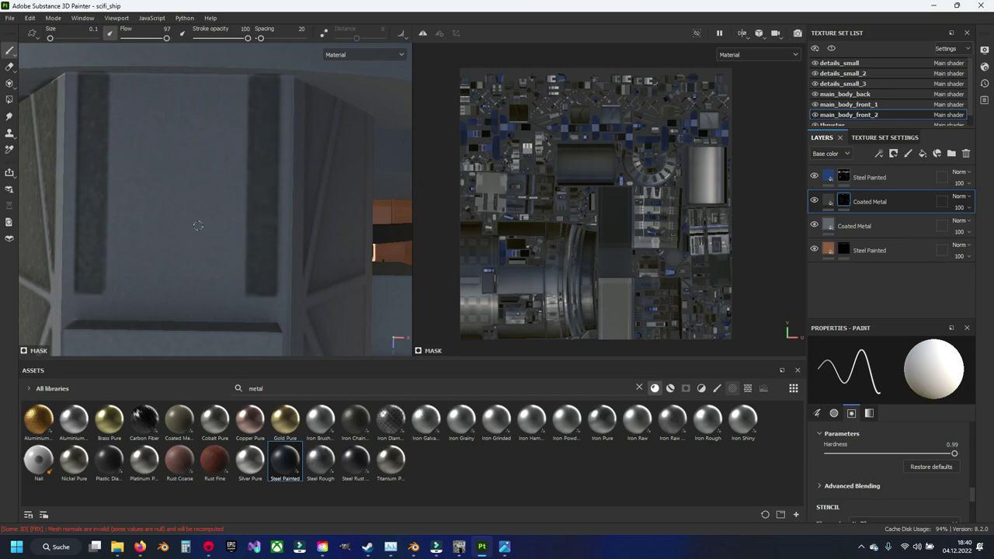
{"action": "left_click_drag", "start_coordinate": [198, 226], "coordinate": [228, 126], "text": "alt"}
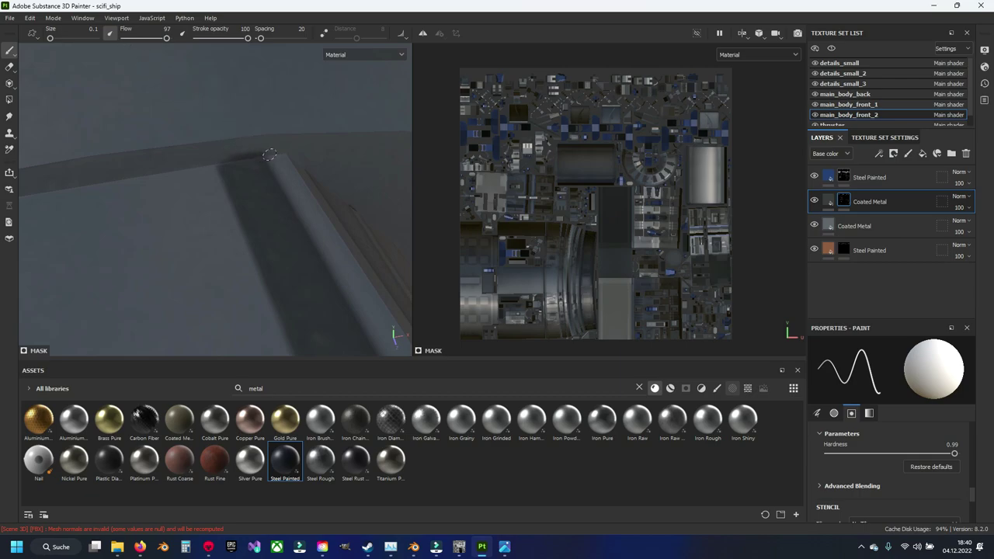
Switch to the Eraser at a much smaller size and save the project with Ctrl+S.
{"action": "mouse_move", "coordinate": [253, 153]}
{"action": "left_mouse_down", "text": "alt"}
{"action": "mouse_move", "coordinate": [200, 155]}
{"action": "mouse_move", "coordinate": [233, 145]}
{"action": "left_mouse_up", "text": "alt"}
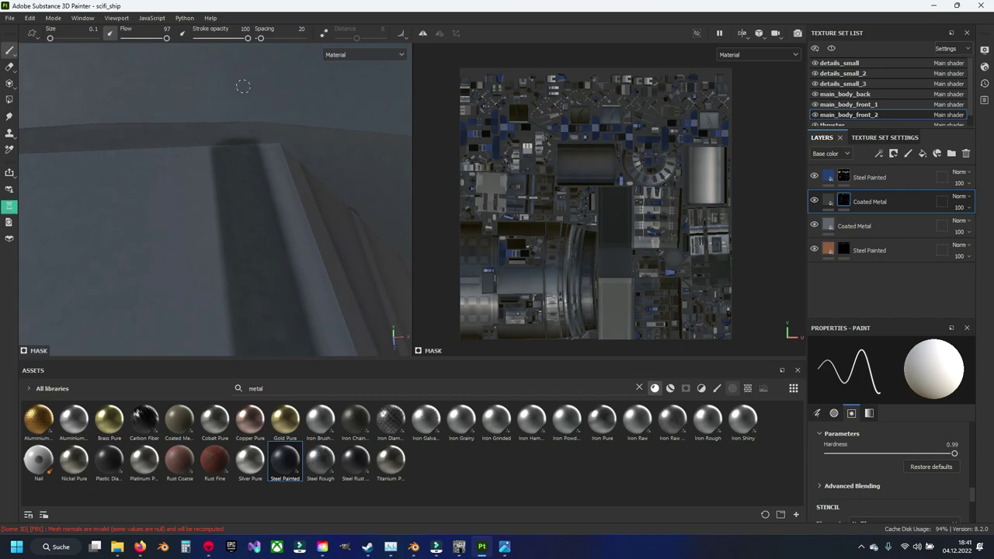
{"action": "left_click", "coordinate": [9, 66]}
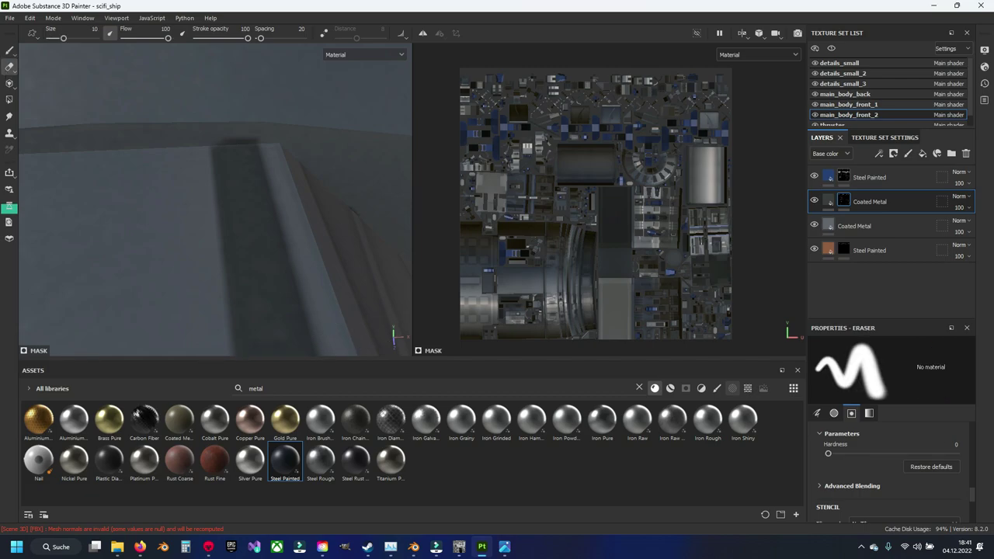
{"action": "right_click_drag", "start_coordinate": [248, 124], "coordinate": [205, 128], "text": "ctrl"}
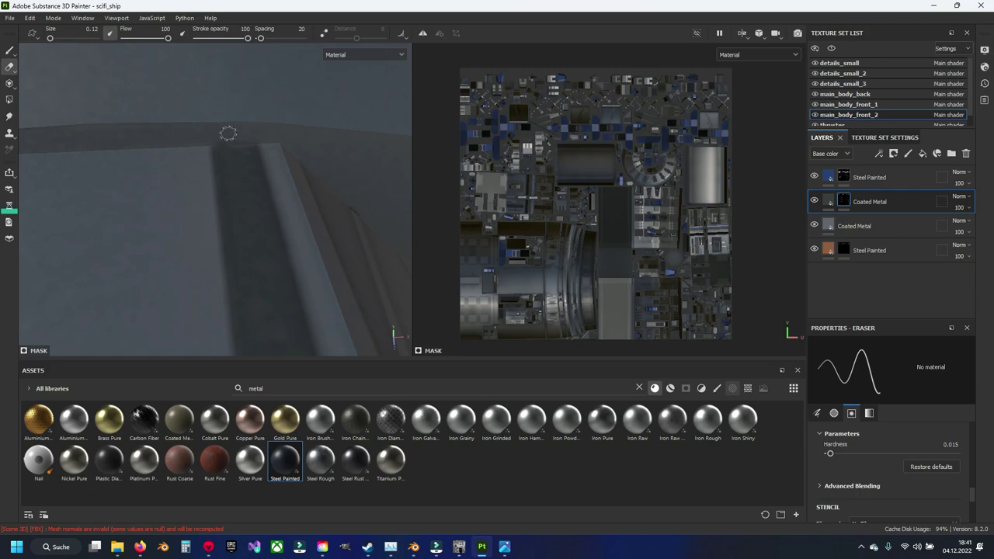
{"action": "key", "text": "ctrl"}
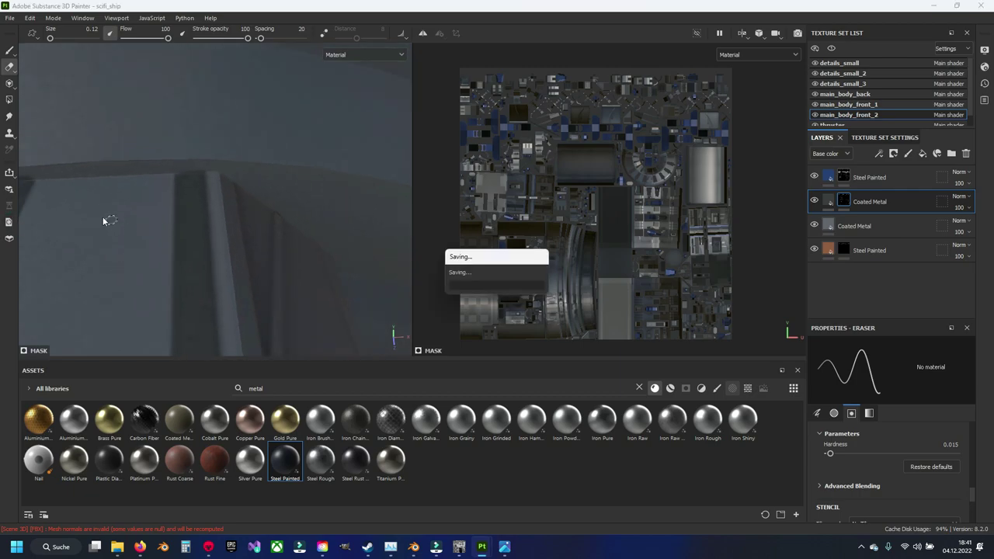
Orbit out to the triangular truss panel and return to the Paint brush.
{"action": "mouse_move", "coordinate": [181, 218]}
{"action": "left_mouse_down", "text": "alt"}
{"action": "mouse_move", "coordinate": [242, 184]}
{"action": "mouse_move", "coordinate": [195, 189]}
{"action": "mouse_move", "coordinate": [288, 186]}
{"action": "mouse_move", "coordinate": [302, 166]}
{"action": "left_mouse_up", "text": "alt"}
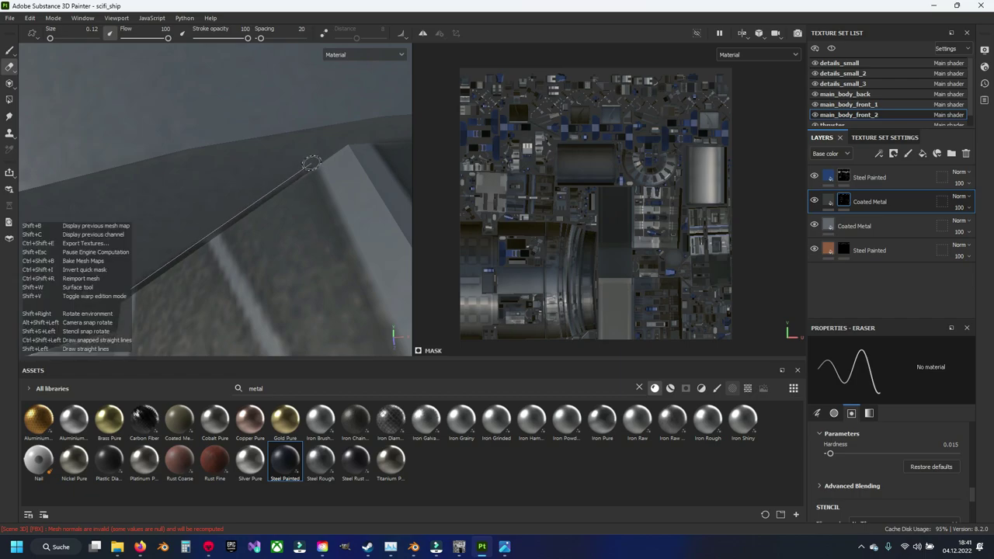
{"action": "mouse_move", "coordinate": [136, 291]}
{"action": "left_mouse_down", "text": "alt"}
{"action": "mouse_move", "coordinate": [166, 250]}
{"action": "mouse_move", "coordinate": [143, 249]}
{"action": "mouse_move", "coordinate": [117, 222]}
{"action": "mouse_move", "coordinate": [128, 241]}
{"action": "left_mouse_up", "text": "alt"}
{"action": "key", "text": "1"}
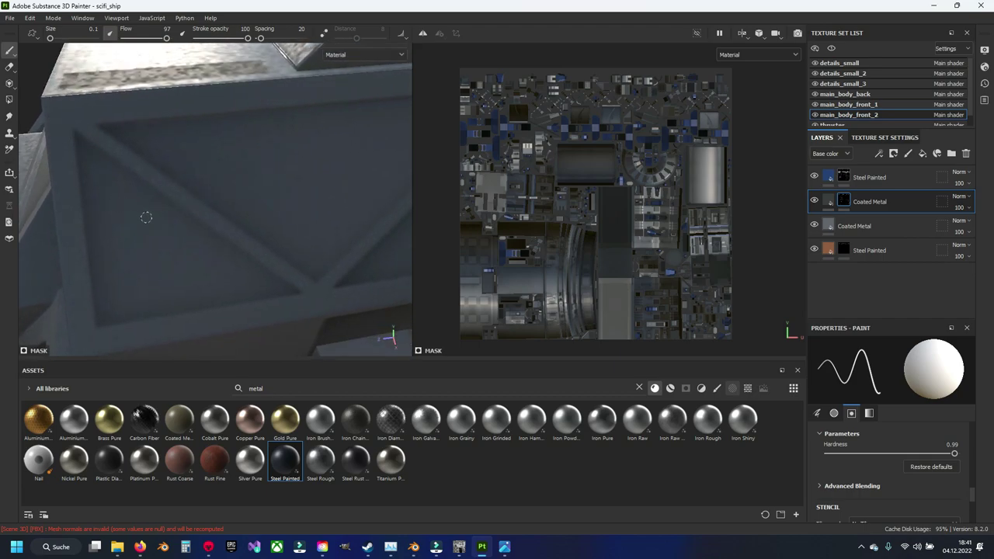
Enlarge the brush slightly and trace the first truss triangle's diagonal, bottom and left edges.
{"action": "key", "text": "bracketright"}
{"action": "mouse_move", "coordinate": [78, 134]}
{"action": "left_mouse_down", "text": "alt"}
{"action": "mouse_move", "coordinate": [116, 205]}
{"action": "mouse_move", "coordinate": [107, 201]}
{"action": "left_mouse_up", "text": "alt"}
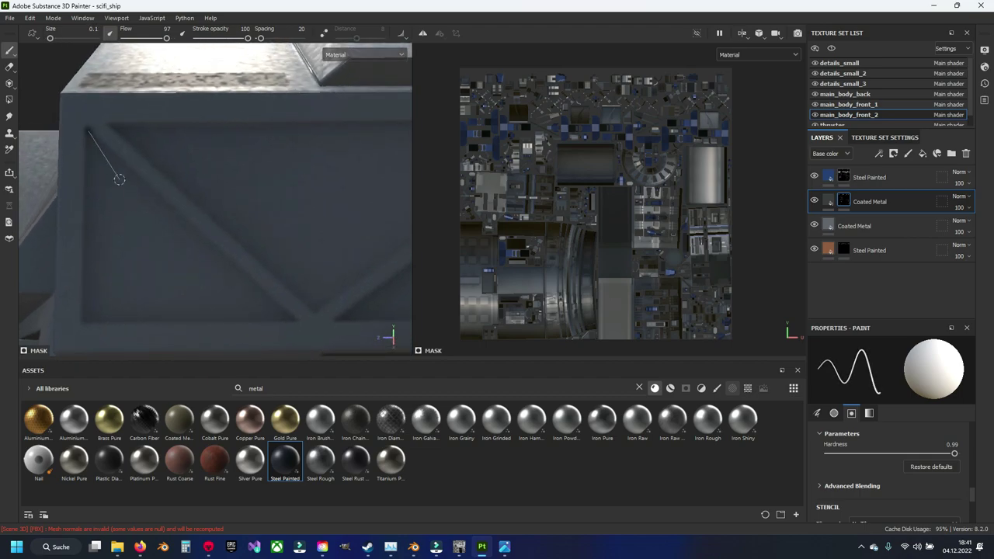
{"action": "left_click", "coordinate": [291, 319], "text": "shift"}
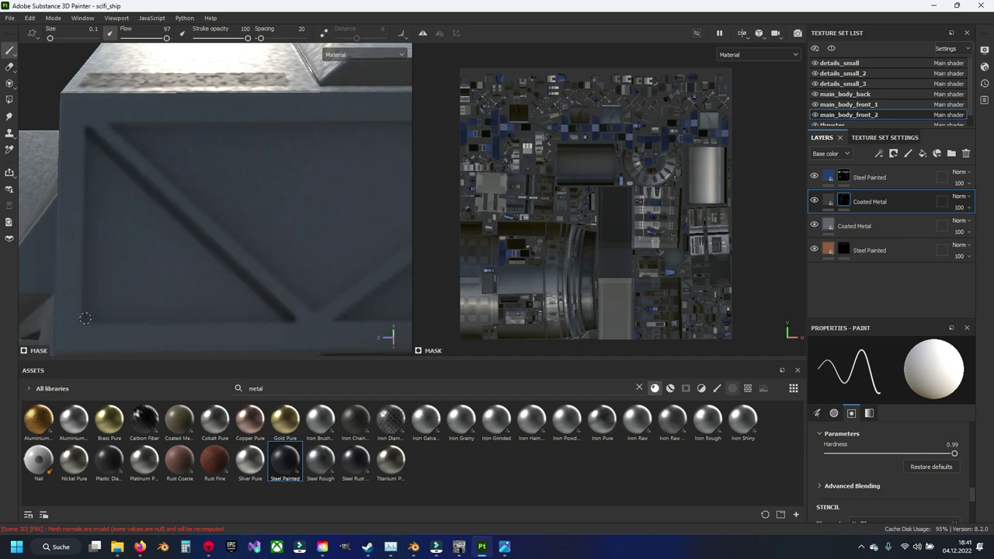
{"action": "left_click", "coordinate": [89, 136]}
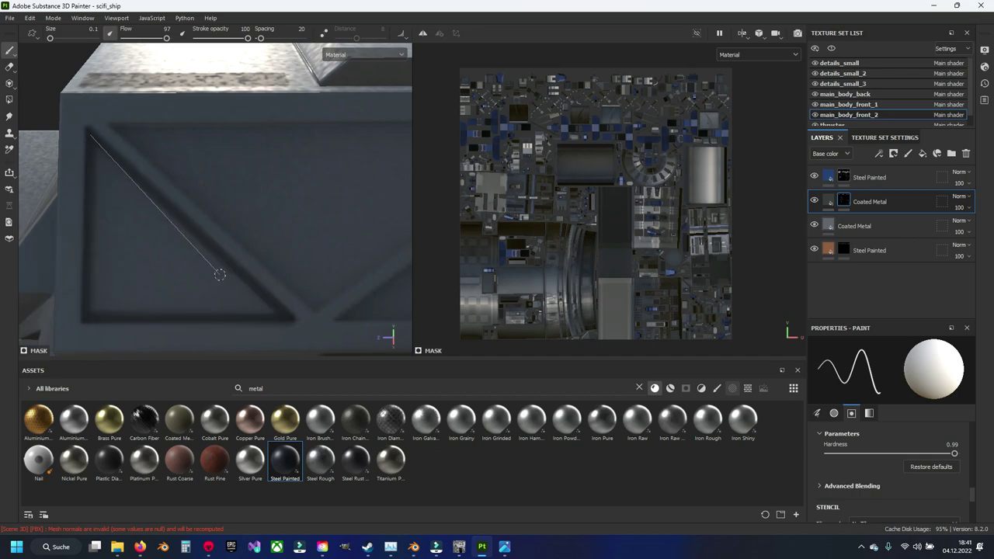
{"action": "left_click", "coordinate": [273, 310], "text": "shift"}
{"action": "left_click", "coordinate": [94, 311], "text": "shift"}
{"action": "left_click", "coordinate": [93, 141], "text": "shift"}
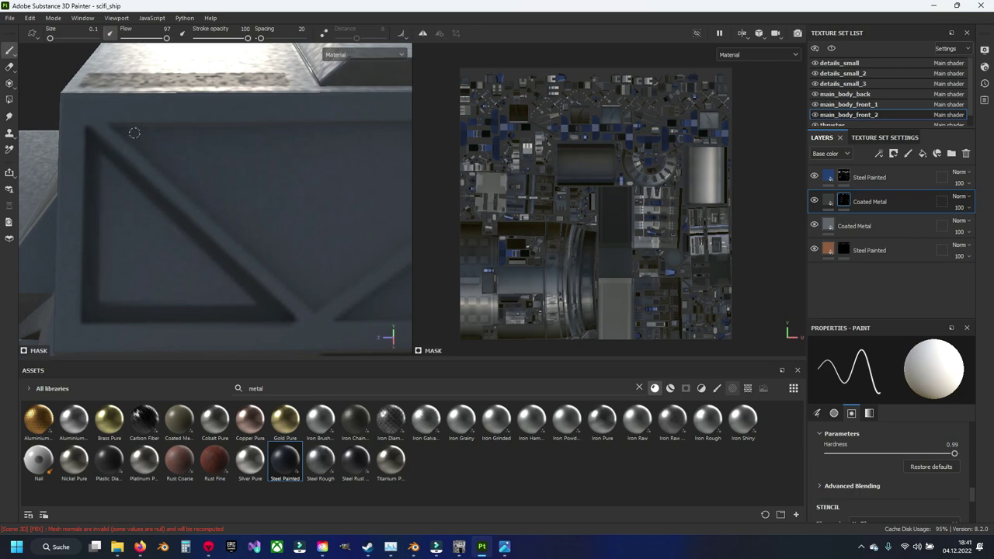
Paint straight X-brace diagonals meeting at the centre, plus the panel's top edge.
{"action": "mouse_move", "coordinate": [133, 141]}
{"action": "left_mouse_down", "text": "alt"}
{"action": "mouse_move", "coordinate": [160, 178]}
{"action": "mouse_move", "coordinate": [151, 189]}
{"action": "mouse_move", "coordinate": [54, 147]}
{"action": "left_mouse_up", "text": "alt"}
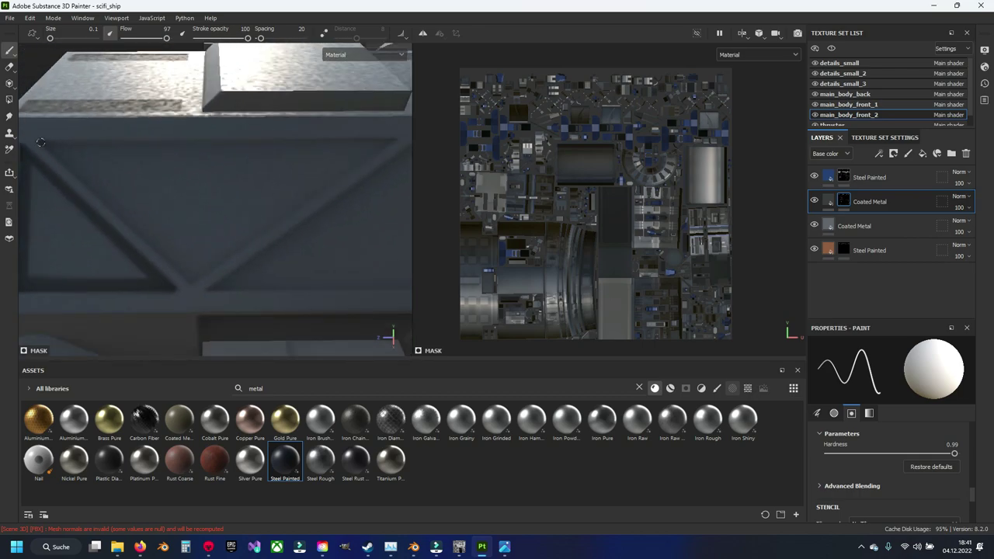
{"action": "left_click", "coordinate": [40, 143]}
{"action": "left_click", "coordinate": [190, 280], "text": "shift"}
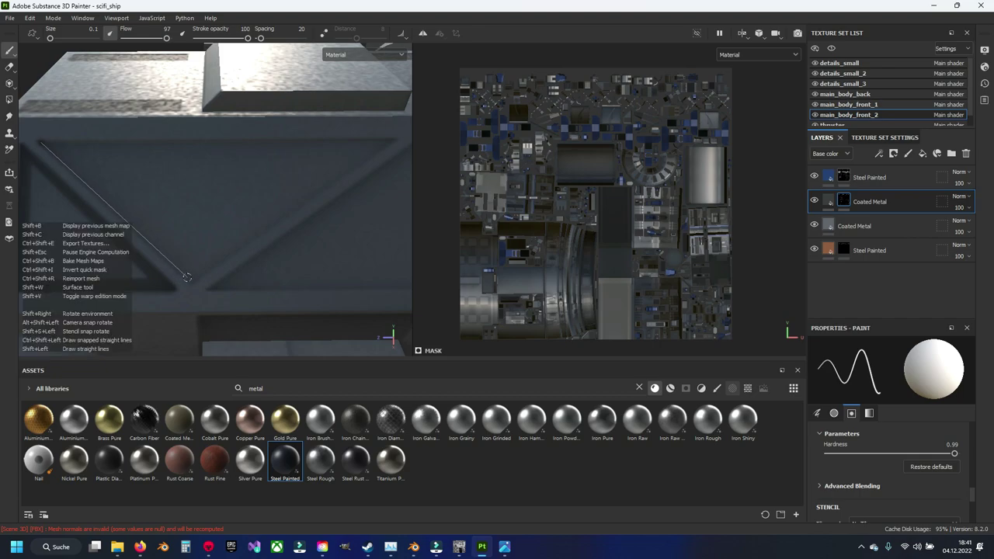
{"action": "left_click", "coordinate": [393, 140], "text": "shift"}
{"action": "left_click", "coordinate": [42, 143], "text": "shift"}
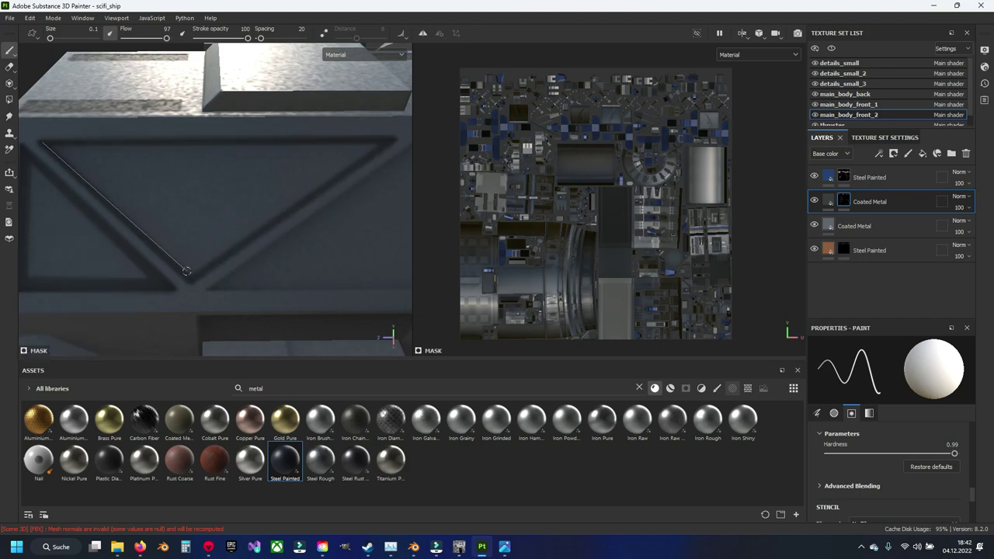
{"action": "left_click", "coordinate": [186, 271], "text": "shift"}
{"action": "left_click", "coordinate": [382, 142], "text": "shift"}
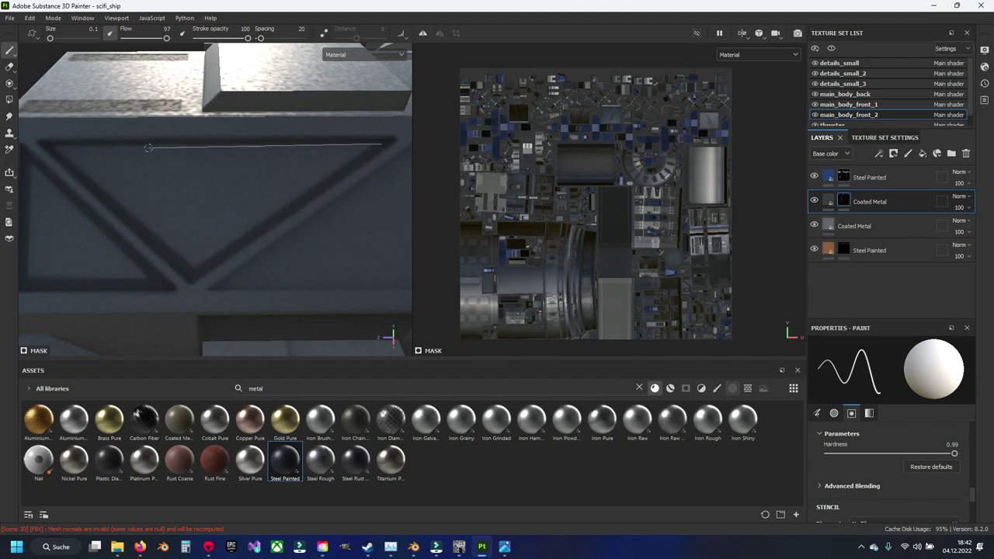
{"action": "left_click", "coordinate": [51, 145], "text": "shift"}
Line the vertical strut, bottom edge, right edge and the diagonal back to the strut top.
{"action": "middle_click_drag", "start_coordinate": [344, 257], "coordinate": [123, 291], "text": "alt"}
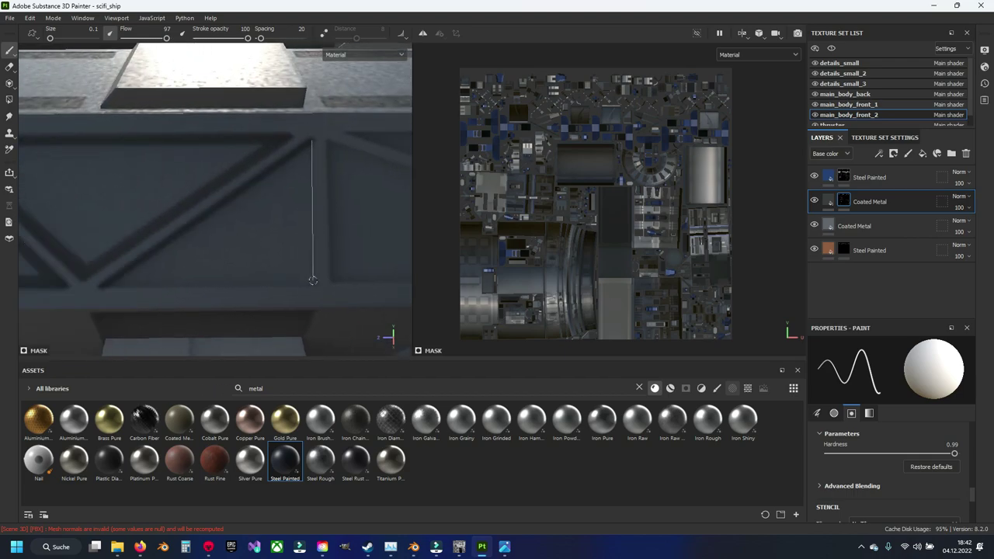
{"action": "left_click", "coordinate": [314, 281], "text": "shift"}
{"action": "left_click", "coordinate": [106, 285], "text": "shift"}
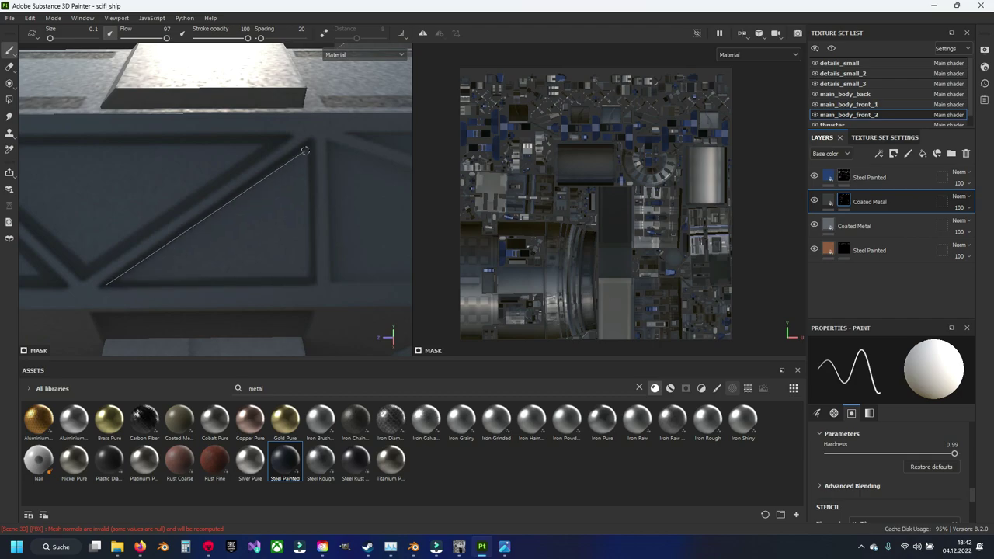
{"action": "left_click_drag", "start_coordinate": [125, 279], "coordinate": [174, 266], "text": "alt"}
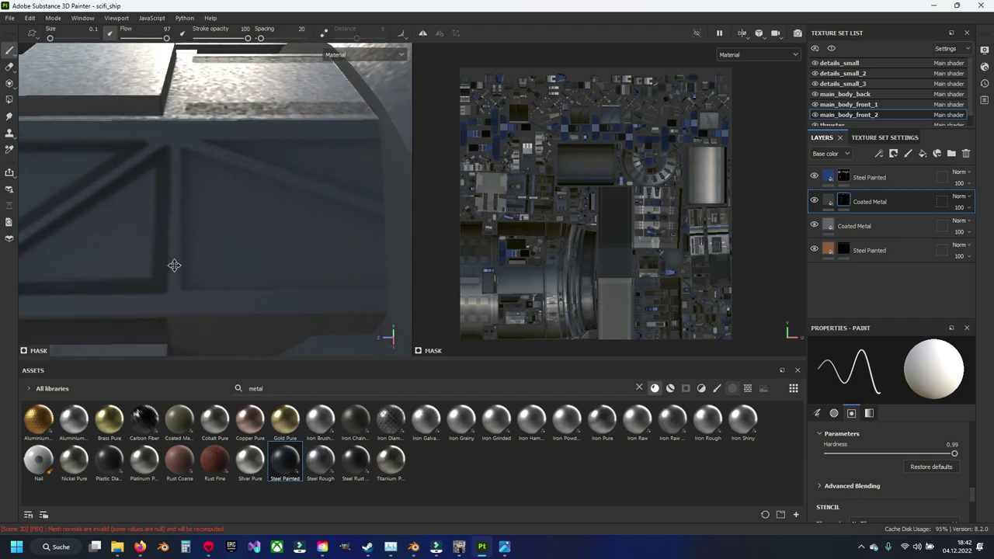
{"action": "left_click", "coordinate": [184, 152]}
{"action": "left_click", "coordinate": [184, 286], "text": "shift"}
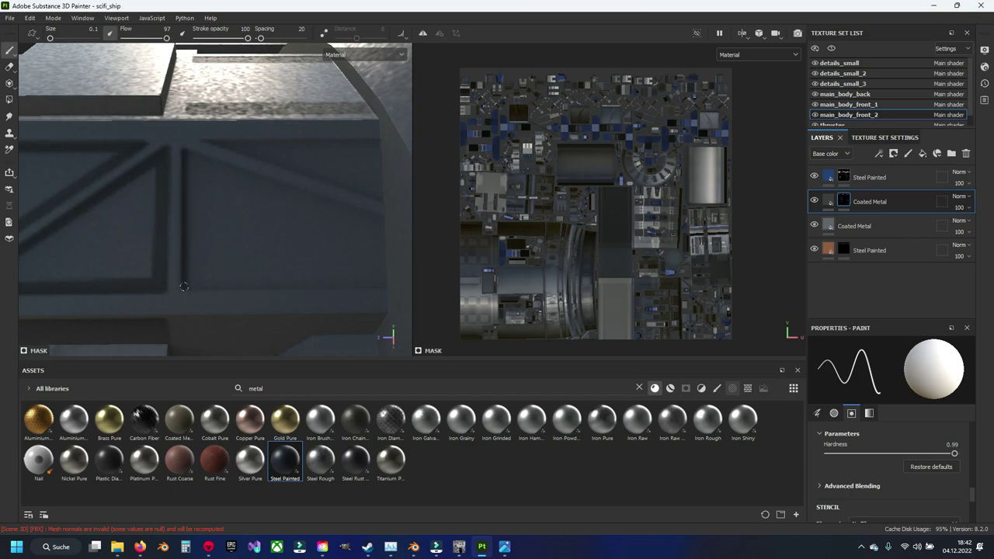
{"action": "left_click", "coordinate": [380, 286], "text": "shift"}
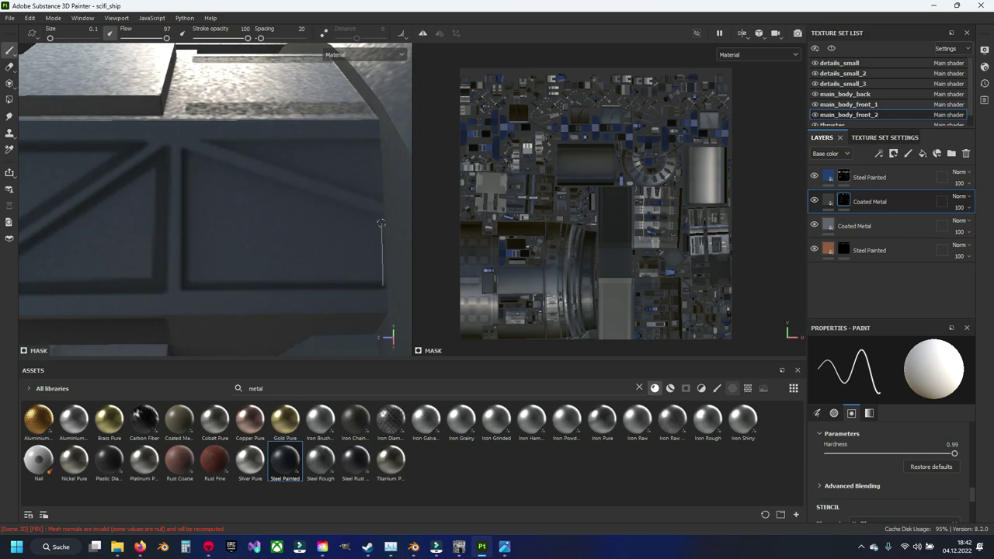
{"action": "left_click", "coordinate": [381, 220], "text": "shift"}
{"action": "left_click", "coordinate": [186, 152], "text": "shift"}
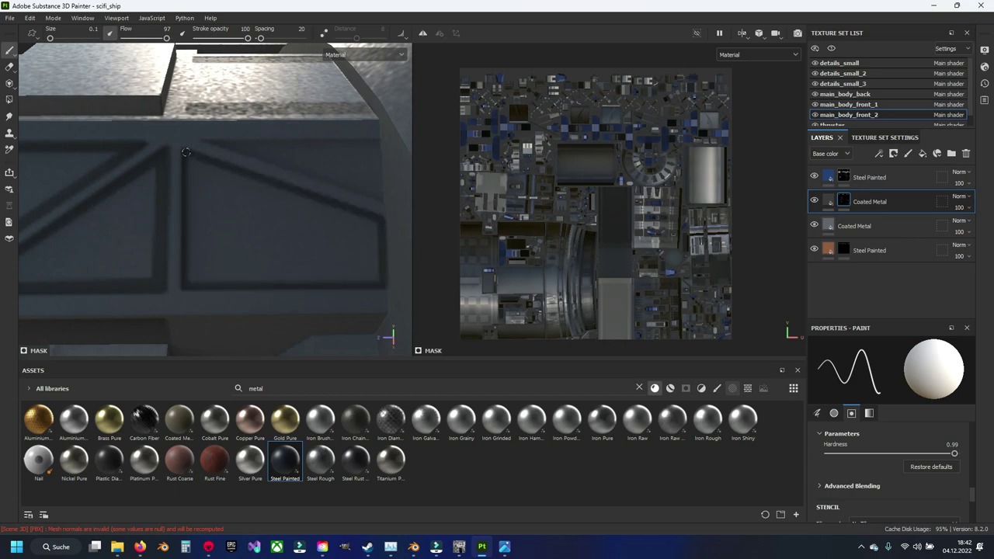
Reinforce the strut, bottom, right edge, diagonals and top edge with darker straight lines.
{"action": "left_click", "coordinate": [187, 284], "text": "shift"}
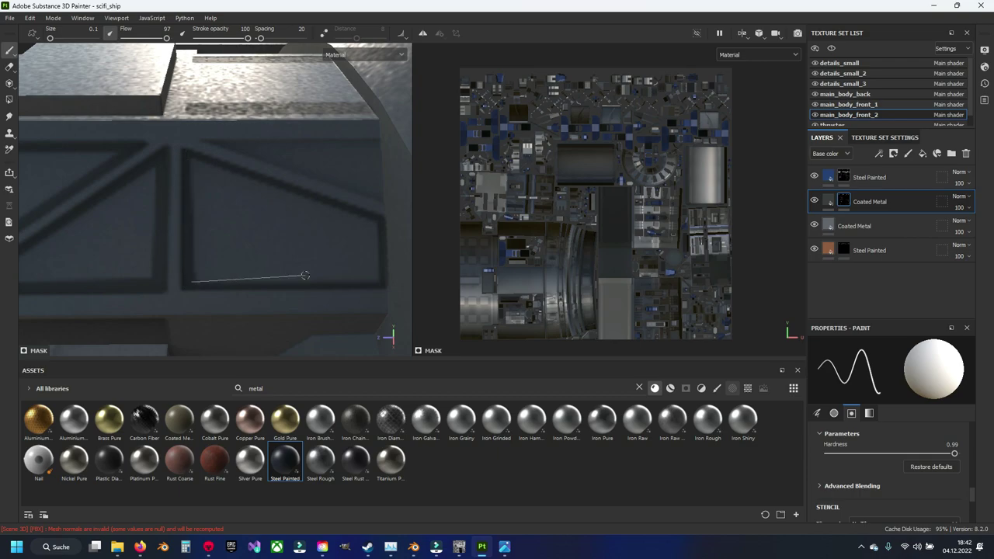
{"action": "left_click", "coordinate": [376, 280], "text": "shift"}
{"action": "left_click", "coordinate": [378, 225], "text": "shift"}
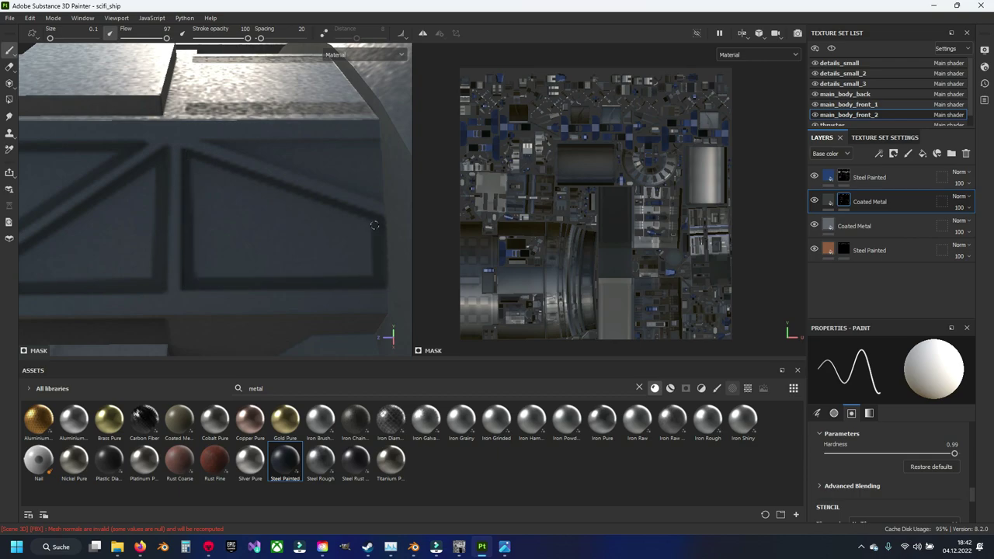
{"action": "left_click", "coordinate": [191, 158], "text": "shift"}
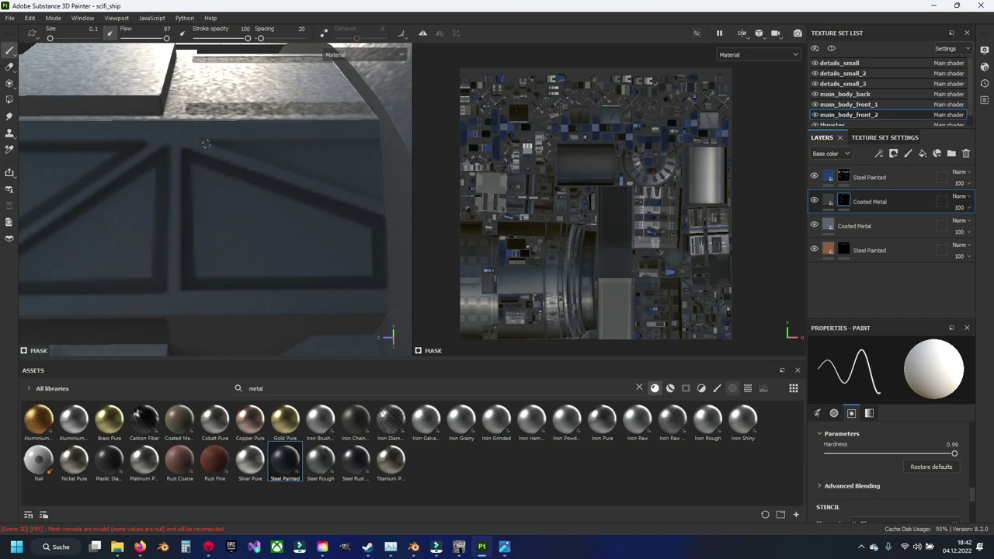
{"action": "left_click", "coordinate": [381, 203], "text": "shift"}
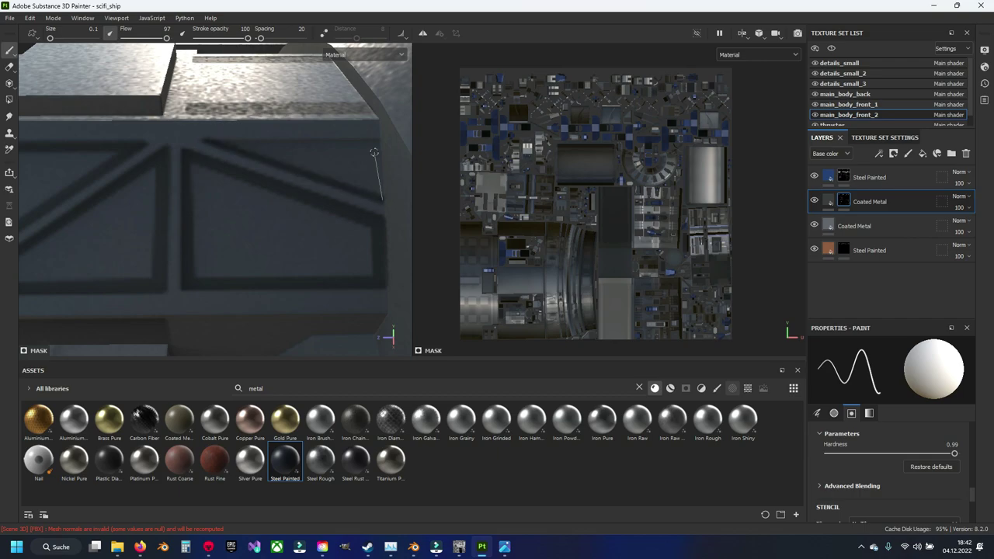
{"action": "left_click", "coordinate": [379, 142], "text": "shift"}
{"action": "left_click", "coordinate": [215, 140], "text": "shift"}
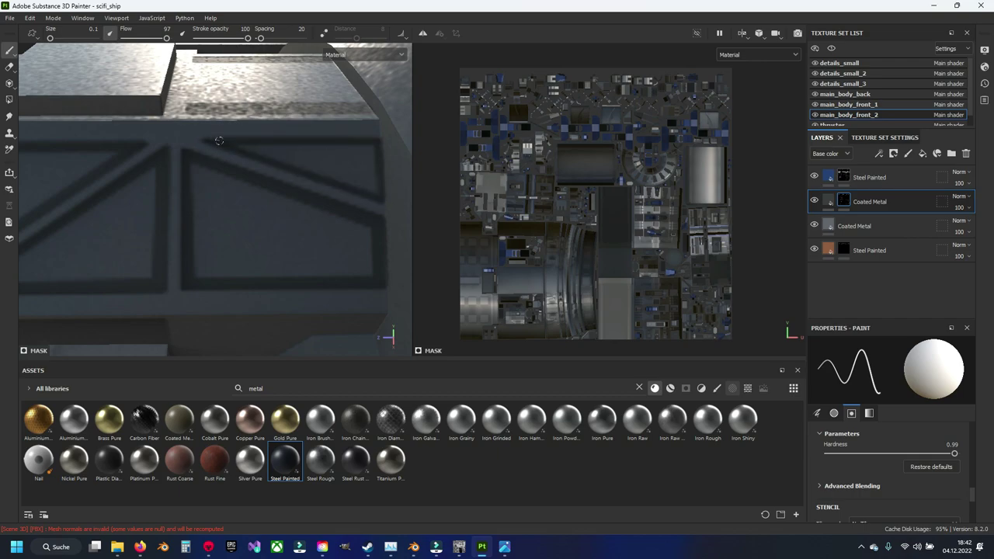
Darken the panel's top edge and draw a straight line along its bottom edge.
{"action": "mouse_move", "coordinate": [375, 144]}
{"action": "left_mouse_down"}
{"action": "mouse_move", "coordinate": [253, 146]}
{"action": "mouse_move", "coordinate": [303, 160]}
{"action": "left_mouse_up"}
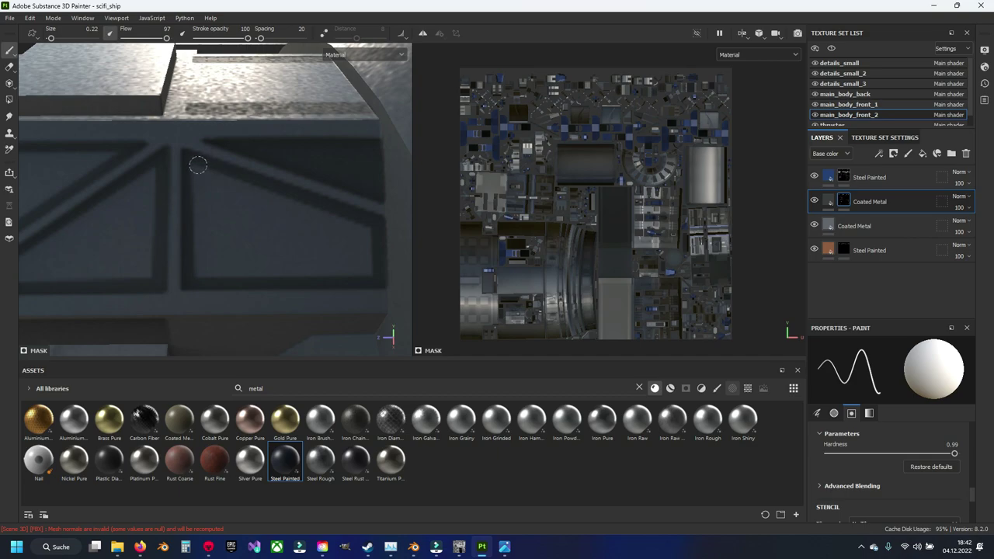
{"action": "left_click", "coordinate": [367, 271]}
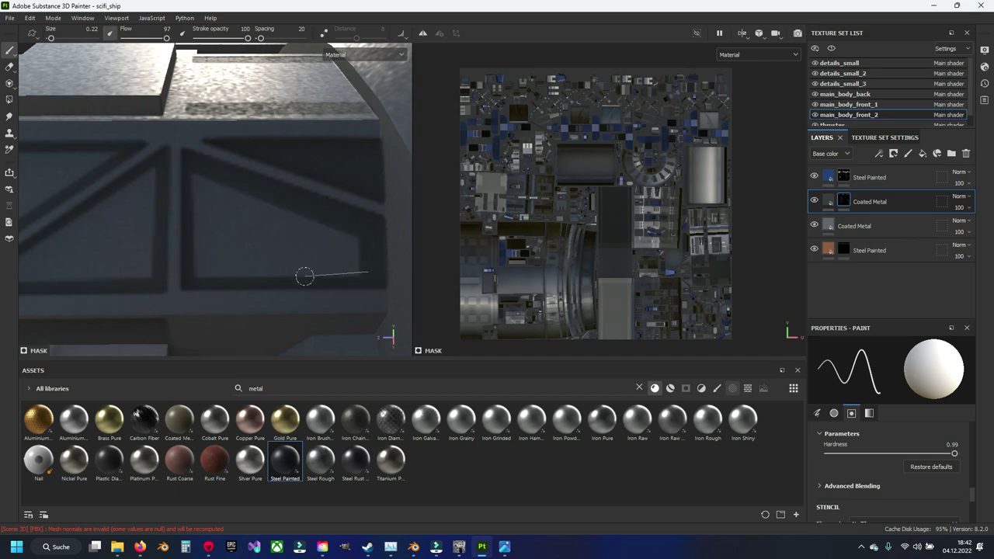
{"action": "left_click", "coordinate": [204, 272], "text": "shift"}
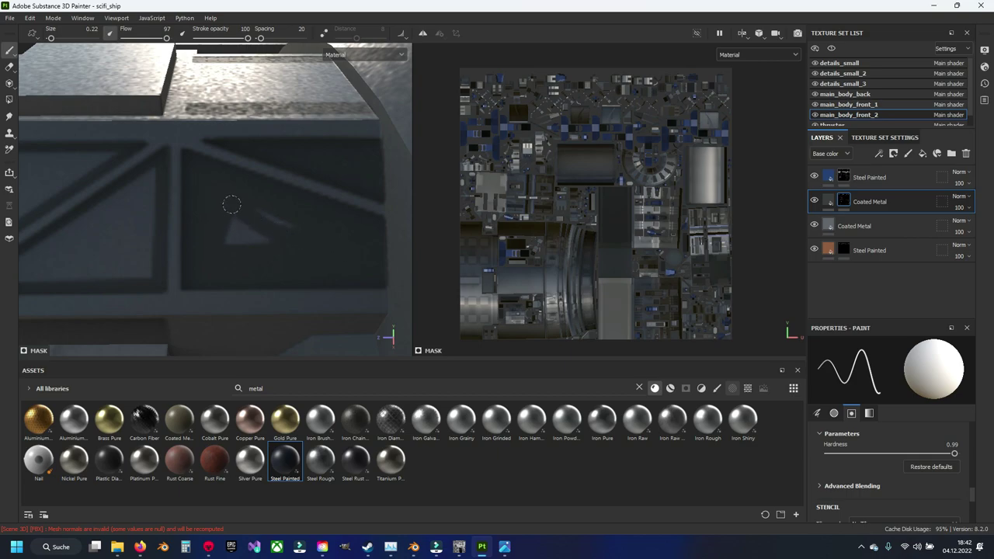
{"action": "mouse_move", "coordinate": [201, 183]}
{"action": "left_mouse_down", "text": "alt"}
{"action": "mouse_move", "coordinate": [225, 169]}
{"action": "mouse_move", "coordinate": [306, 277]}
{"action": "left_mouse_up", "text": "alt"}
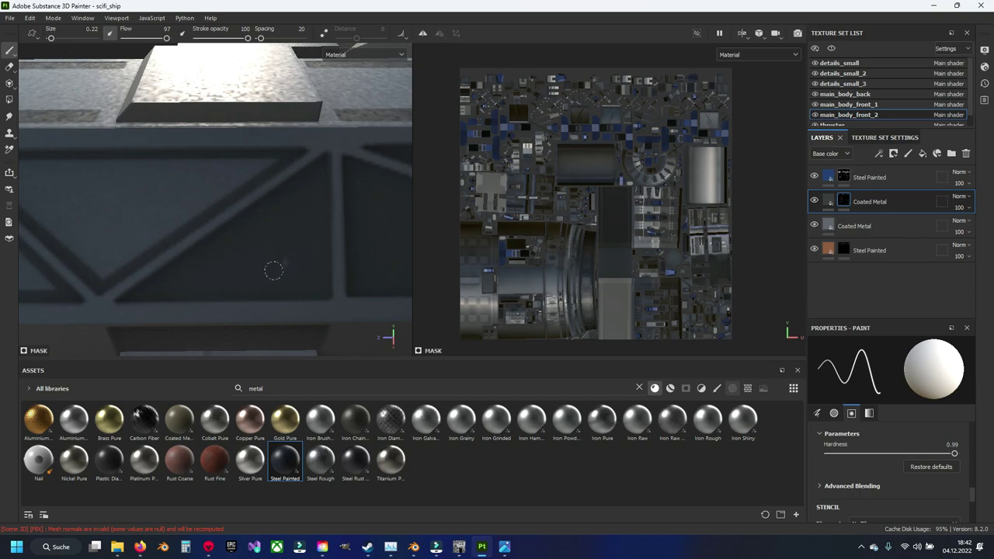
{"action": "left_click_drag", "start_coordinate": [205, 239], "coordinate": [285, 258], "text": "alt"}
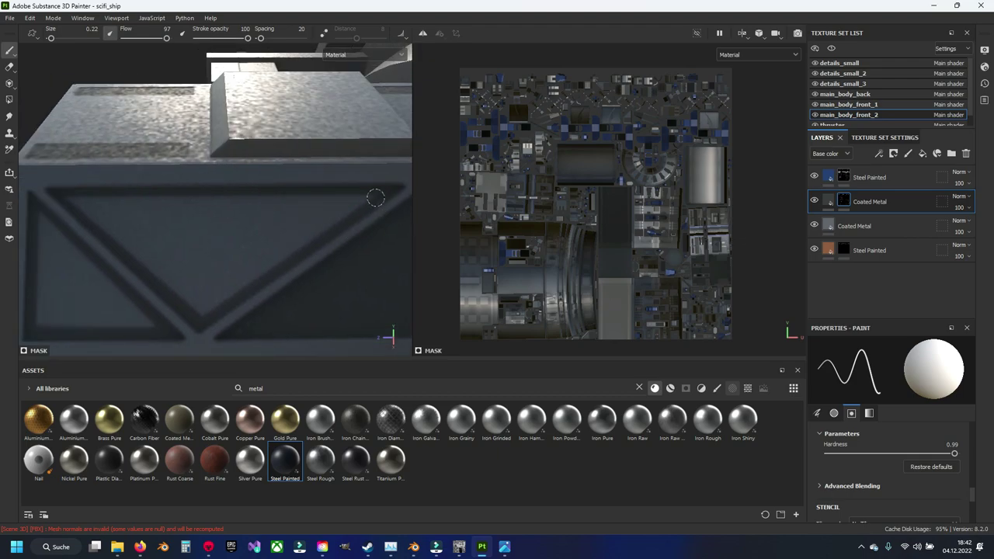
Outline the recessed triangle and fill its interior with dark coated metal, redoing the fill once.
{"action": "left_click", "coordinate": [203, 311], "text": "shift"}
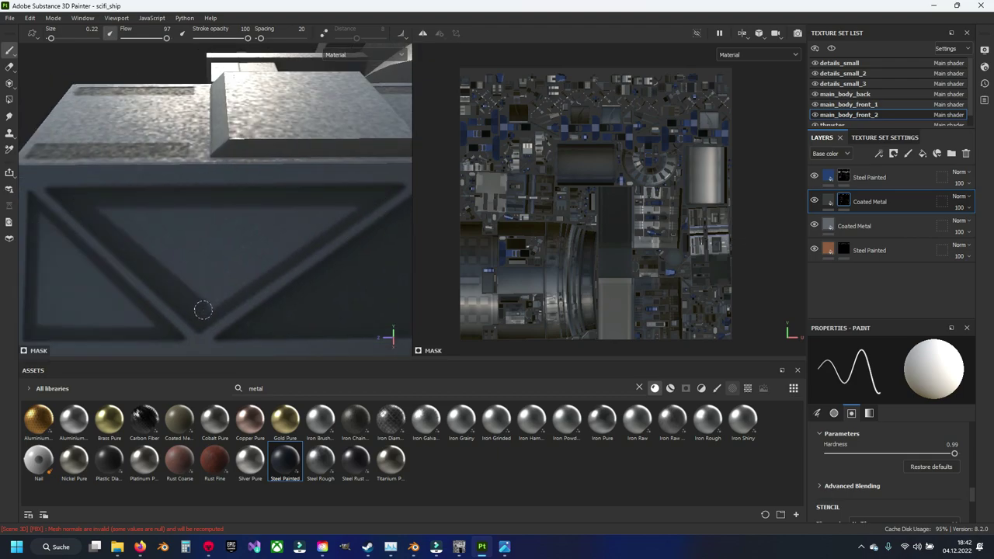
{"action": "left_click", "coordinate": [357, 205], "text": "shift"}
{"action": "left_click", "coordinate": [107, 207], "text": "shift"}
{"action": "left_click", "coordinate": [204, 284], "text": "shift"}
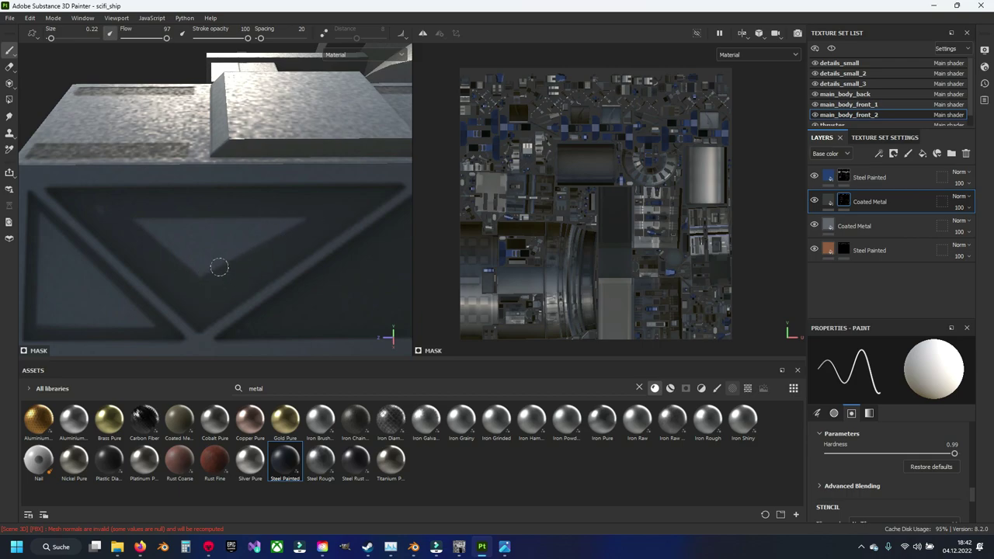
{"action": "left_click_drag", "start_coordinate": [154, 224], "coordinate": [217, 263]}
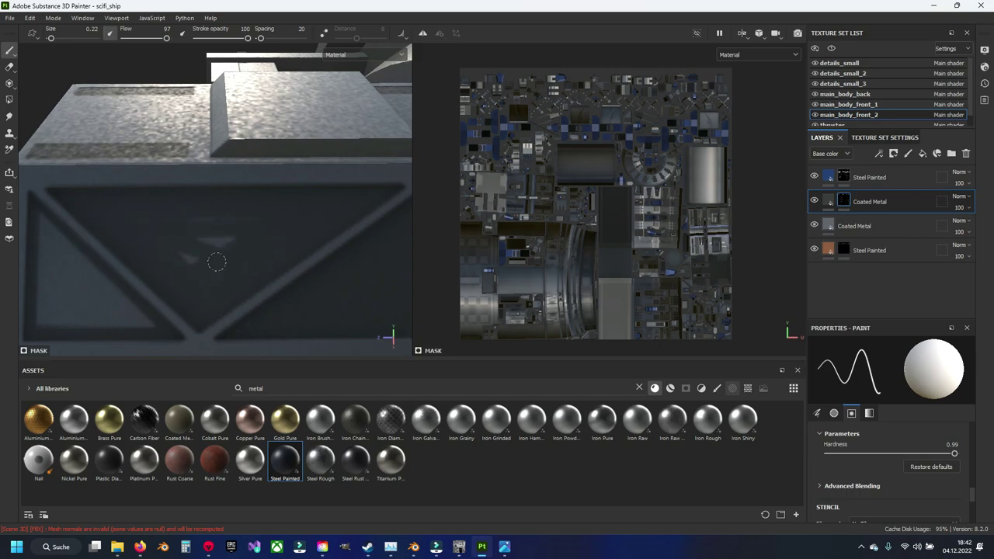
{"action": "left_click_drag", "start_coordinate": [172, 231], "coordinate": [190, 233], "text": "alt"}
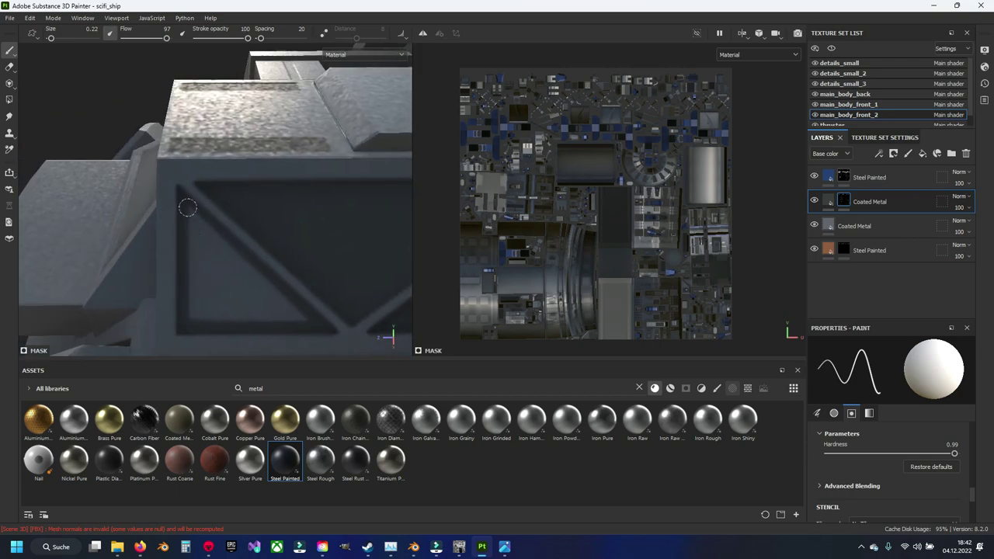
{"action": "key", "text": "ctrl+z"}
{"action": "mouse_move", "coordinate": [196, 316]}
{"action": "left_mouse_down"}
{"action": "mouse_move", "coordinate": [192, 238]}
{"action": "mouse_move", "coordinate": [262, 303]}
{"action": "mouse_move", "coordinate": [209, 287]}
{"action": "mouse_move", "coordinate": [244, 289]}
{"action": "mouse_move", "coordinate": [203, 256]}
{"action": "mouse_move", "coordinate": [186, 150]}
{"action": "left_mouse_up"}
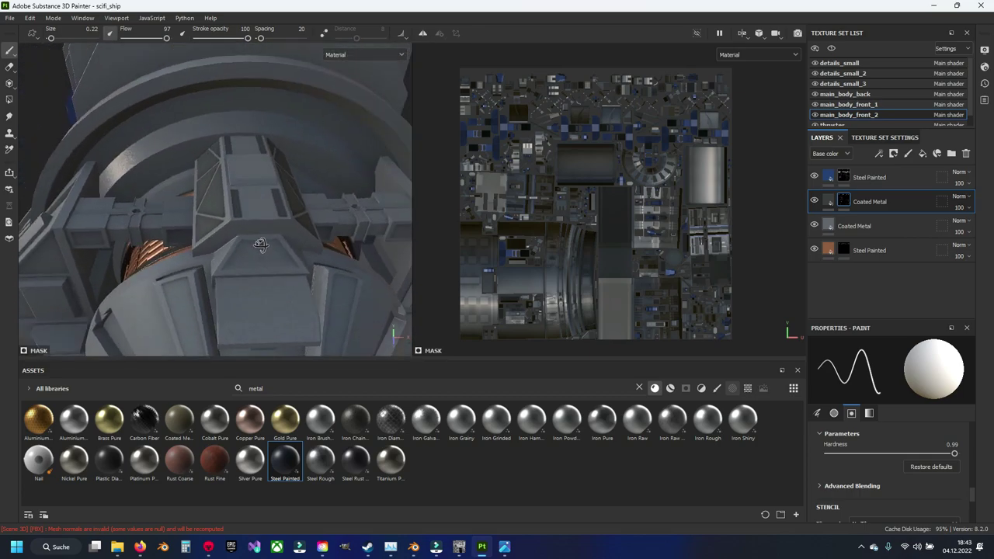
Outline the trapezoid recess's top, right diagonal, bottom and left edges with straight lines.
{"action": "mouse_move", "coordinate": [187, 149]}
{"action": "left_mouse_down", "text": "alt"}
{"action": "mouse_move", "coordinate": [202, 239]}
{"action": "mouse_move", "coordinate": [158, 190]}
{"action": "left_mouse_up", "text": "alt"}
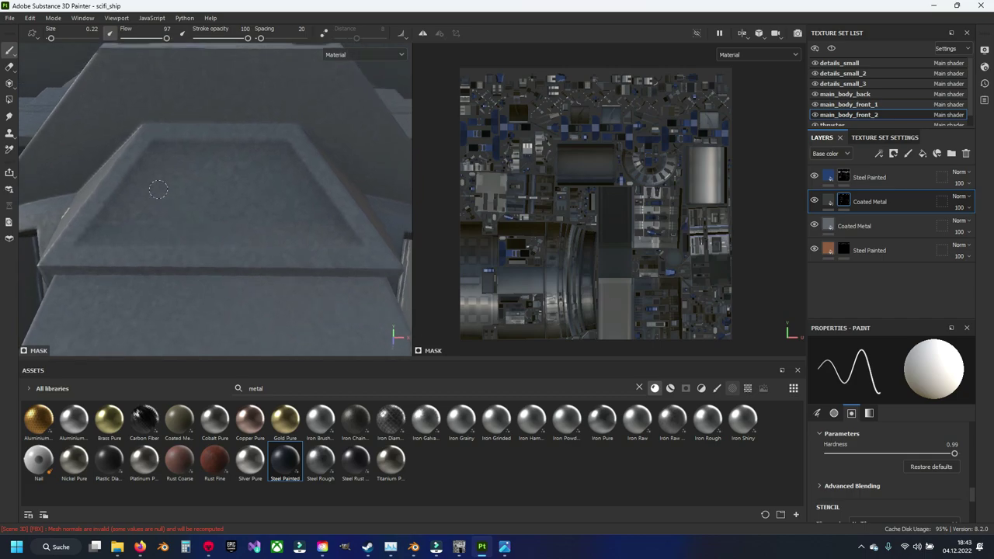
{"action": "left_click", "coordinate": [154, 145]}
{"action": "left_click", "coordinate": [288, 143], "text": "shift"}
{"action": "left_click", "coordinate": [353, 221], "text": "shift"}
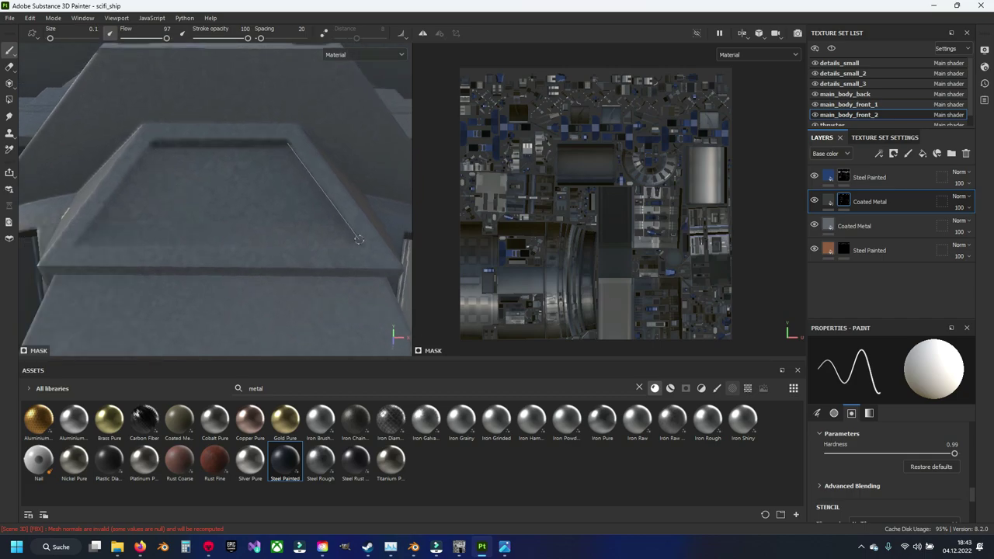
{"action": "left_click", "coordinate": [359, 239], "text": "shift"}
{"action": "left_click", "coordinate": [76, 242], "text": "shift"}
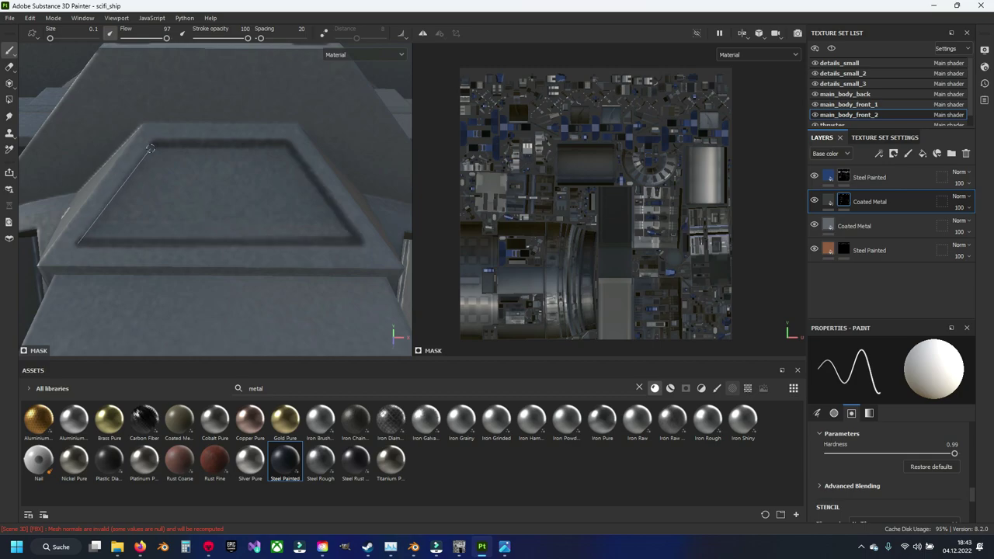
{"action": "left_click", "coordinate": [151, 149], "text": "shift"}
Retrace the top and left recess edges and brush dark paint into the interior.
{"action": "left_click", "coordinate": [287, 148], "text": "shift"}
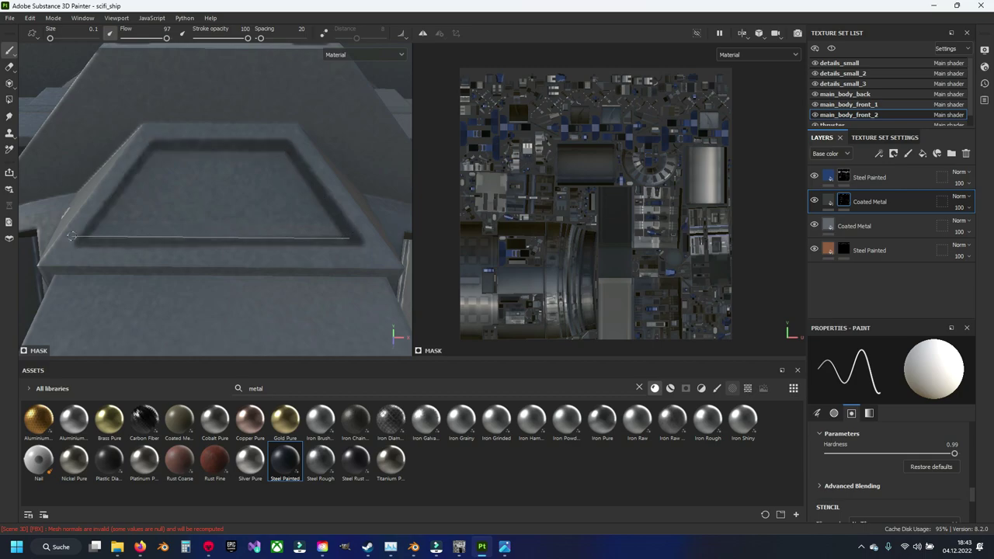
{"action": "left_click", "coordinate": [150, 155], "text": "shift"}
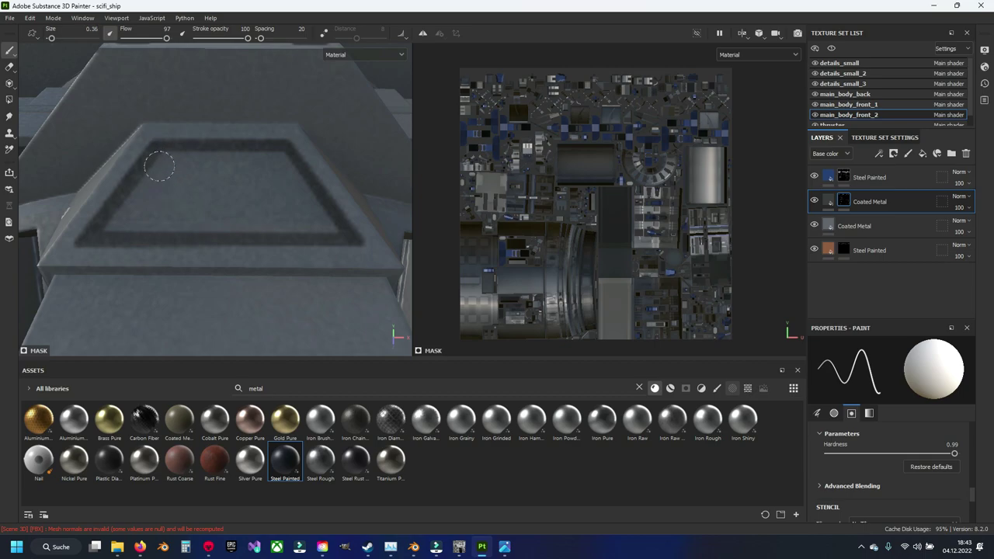
{"action": "mouse_move", "coordinate": [159, 165]}
{"action": "left_mouse_down"}
{"action": "mouse_move", "coordinate": [260, 160]}
{"action": "mouse_move", "coordinate": [321, 226]}
{"action": "mouse_move", "coordinate": [116, 225]}
{"action": "mouse_move", "coordinate": [178, 166]}
{"action": "mouse_move", "coordinate": [205, 201]}
{"action": "mouse_move", "coordinate": [256, 189]}
{"action": "mouse_move", "coordinate": [265, 239]}
{"action": "left_mouse_up"}
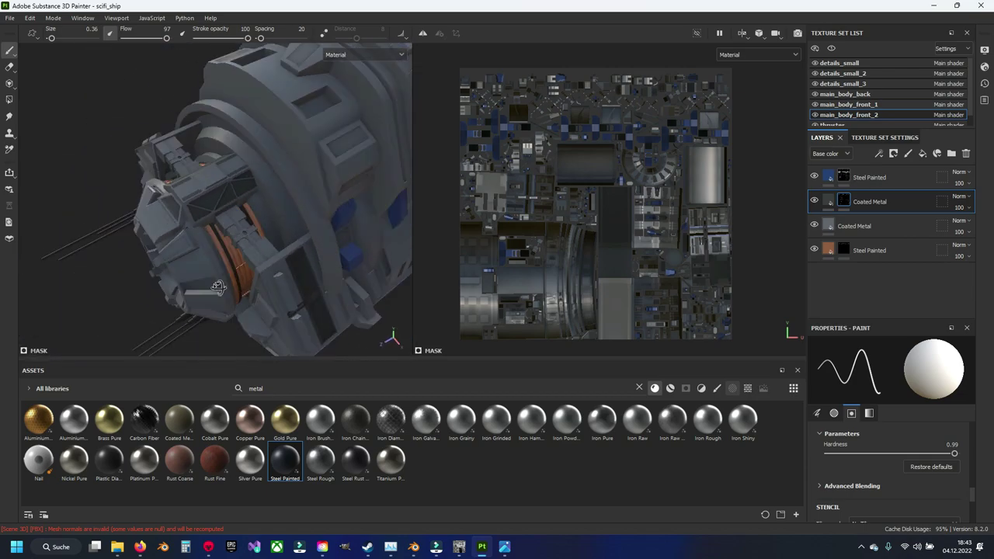
{"action": "mouse_move", "coordinate": [265, 239]}
{"action": "left_mouse_down", "text": "alt"}
{"action": "mouse_move", "coordinate": [338, 171]}
{"action": "mouse_move", "coordinate": [311, 202]}
{"action": "left_mouse_up", "text": "alt"}
{"action": "left_click", "coordinate": [8, 99]}
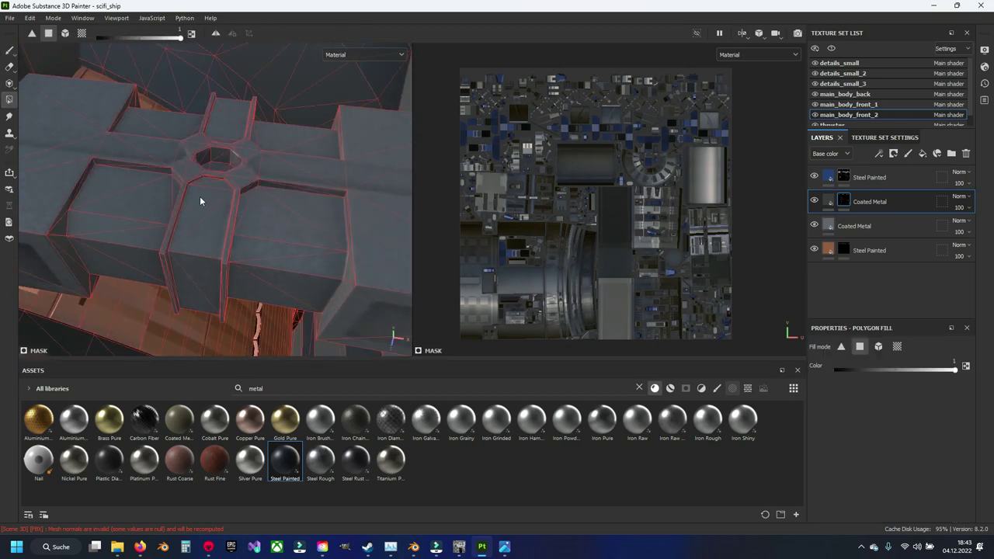
{"action": "left_click", "coordinate": [82, 34]}
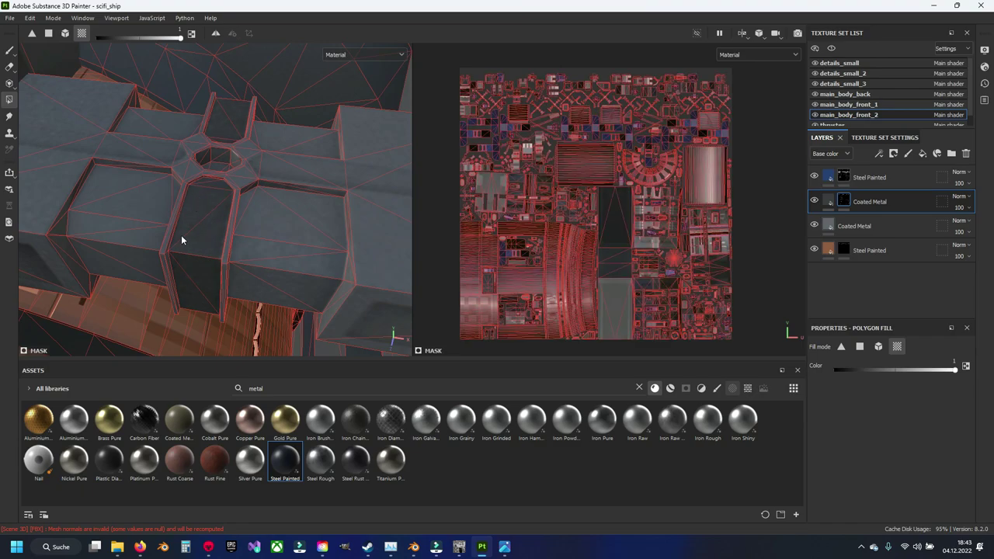
{"action": "left_click_drag", "start_coordinate": [182, 240], "coordinate": [184, 233], "text": "alt"}
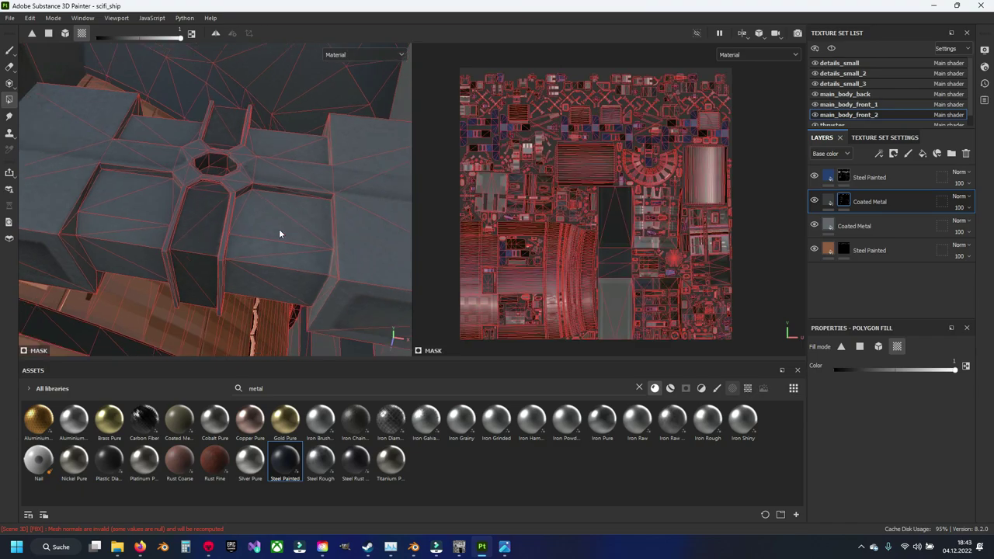
{"action": "mouse_move", "coordinate": [132, 204]}
{"action": "left_mouse_down", "text": "alt"}
{"action": "mouse_move", "coordinate": [153, 244]}
{"action": "mouse_move", "coordinate": [240, 232]}
{"action": "mouse_move", "coordinate": [148, 235]}
{"action": "mouse_move", "coordinate": [220, 216]}
{"action": "left_mouse_up", "text": "alt"}
{"action": "scroll", "coordinate": [153, 244], "scroll_direction": "down", "scroll_amount": 3}
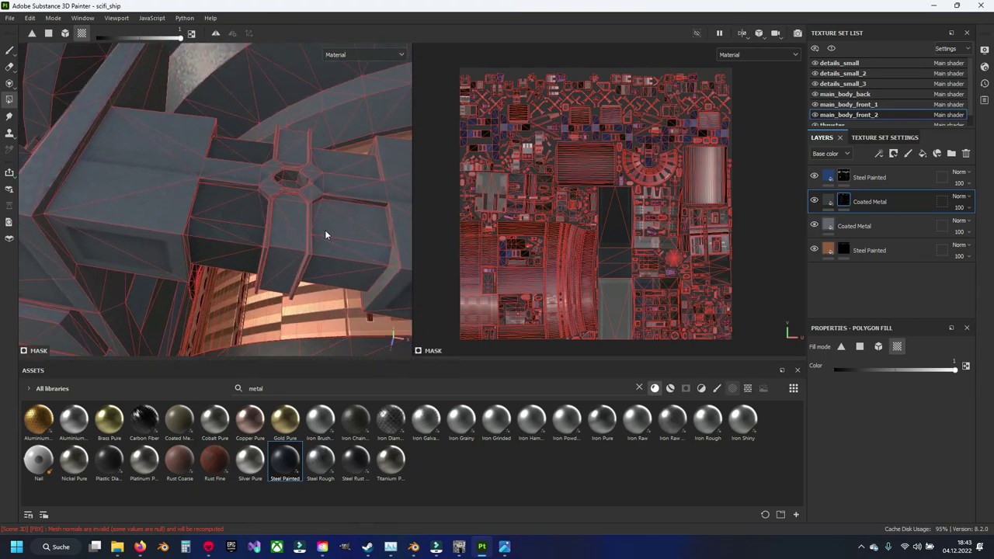
{"action": "mouse_move", "coordinate": [324, 230]}
{"action": "left_mouse_down", "text": "alt"}
{"action": "mouse_move", "coordinate": [277, 233]}
{"action": "mouse_move", "coordinate": [307, 208]}
{"action": "left_mouse_up", "text": "alt"}
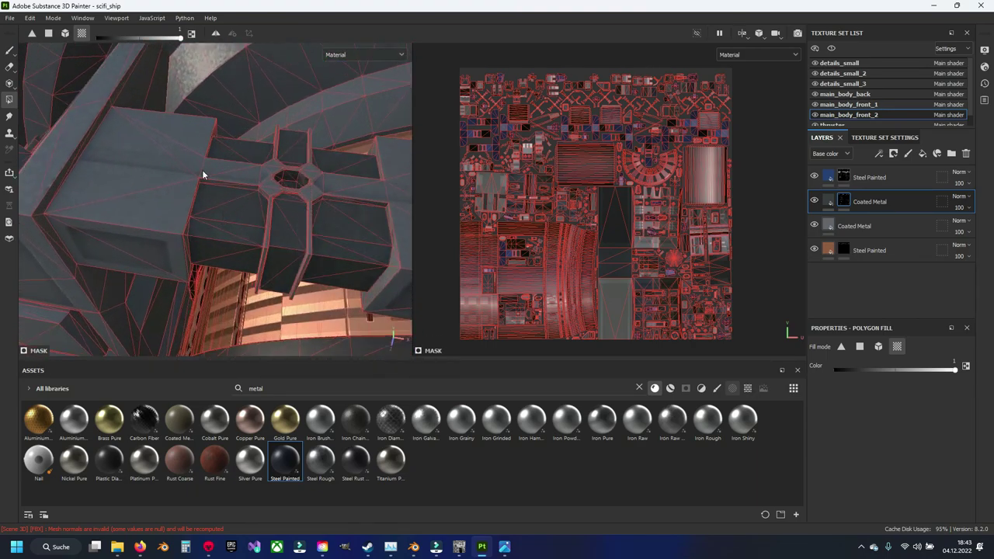
{"action": "left_click", "coordinate": [10, 50]}
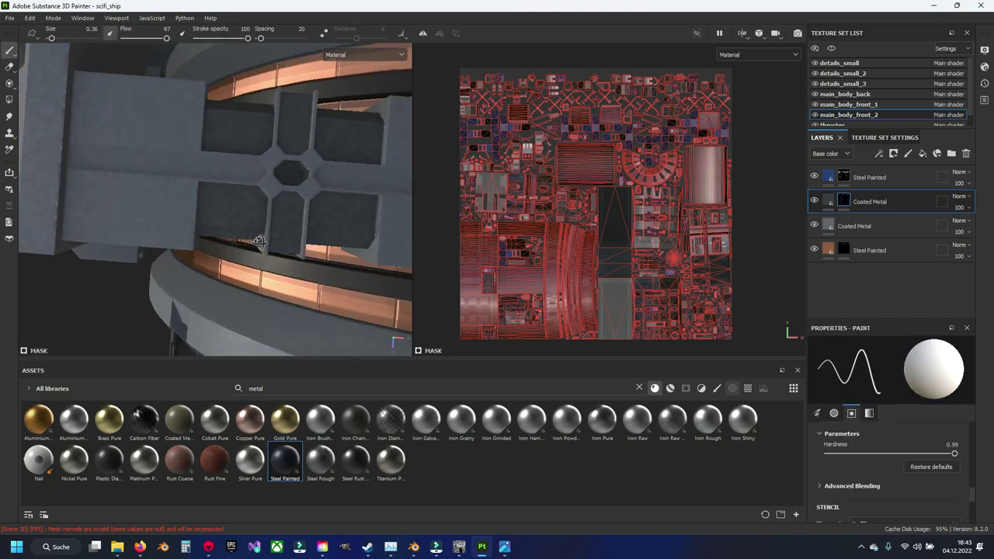
Zoom in on the cross-shaped plate and paint straight dark strokes across it.
{"action": "mouse_move", "coordinate": [224, 197]}
{"action": "left_mouse_down", "text": "alt"}
{"action": "mouse_move", "coordinate": [282, 178]}
{"action": "mouse_move", "coordinate": [284, 195]}
{"action": "mouse_move", "coordinate": [261, 229]}
{"action": "mouse_move", "coordinate": [304, 219]}
{"action": "left_mouse_up", "text": "alt"}
{"action": "scroll", "coordinate": [224, 174], "scroll_direction": "up", "scroll_amount": 2}
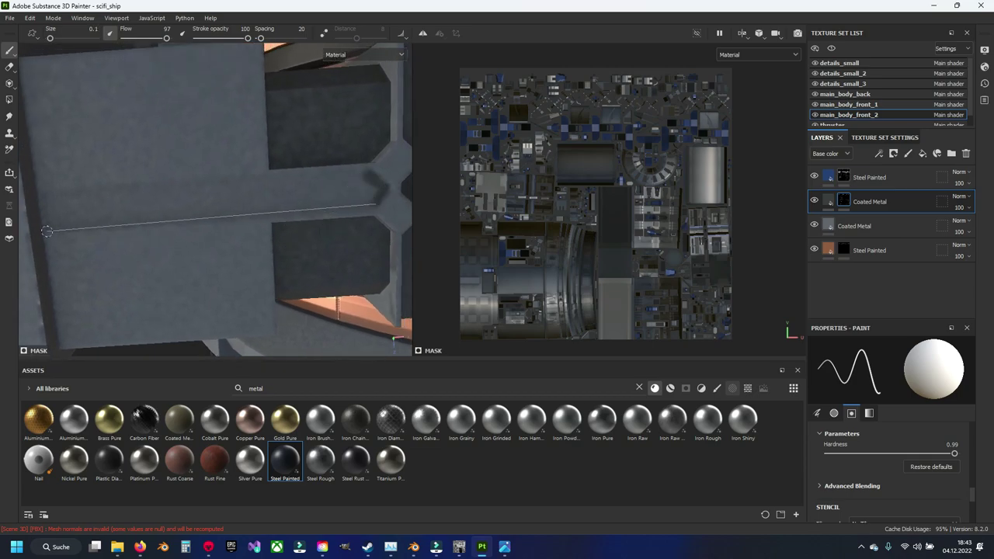
{"action": "left_click", "coordinate": [44, 204], "text": "shift"}
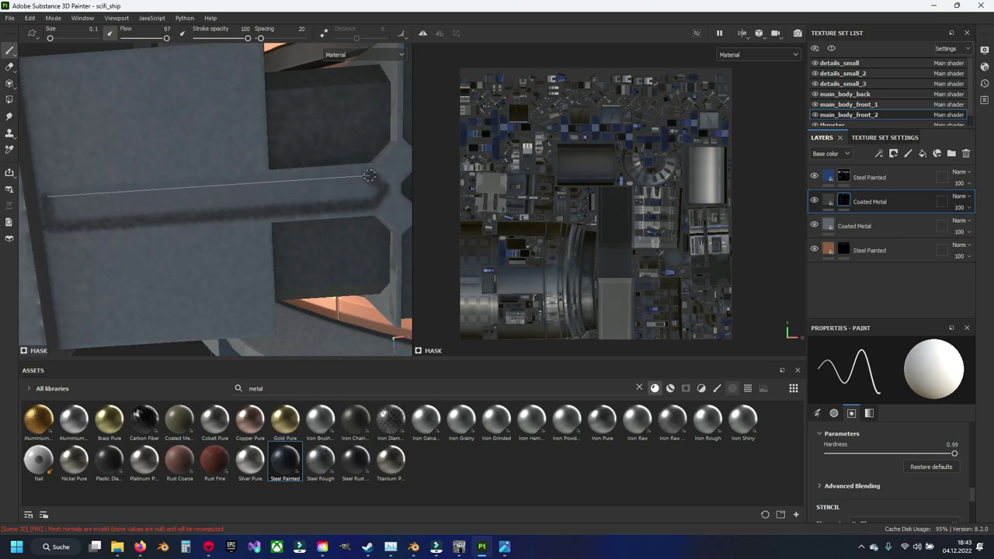
{"action": "left_click", "coordinate": [369, 178], "text": "shift"}
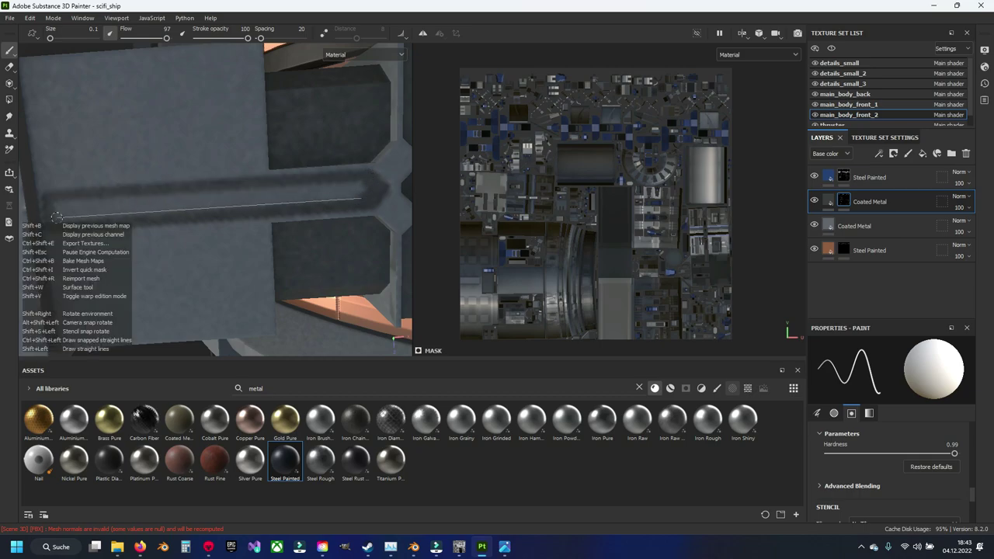
{"action": "left_click", "coordinate": [373, 186], "text": "shift"}
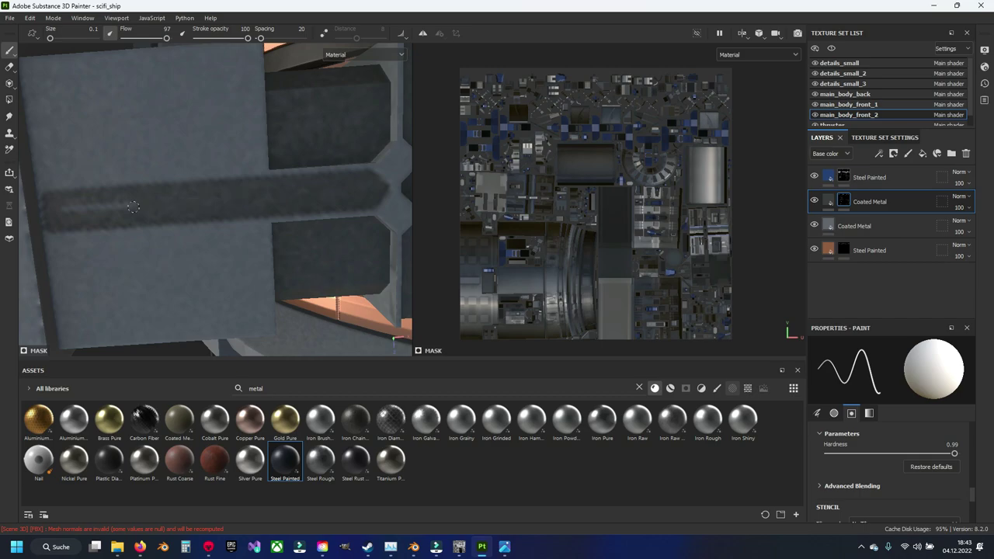
{"action": "mouse_move", "coordinate": [373, 186]}
{"action": "left_mouse_down", "text": "alt"}
{"action": "mouse_move", "coordinate": [233, 202]}
{"action": "mouse_move", "coordinate": [229, 224]}
{"action": "mouse_move", "coordinate": [117, 194]}
{"action": "left_mouse_up", "text": "alt"}
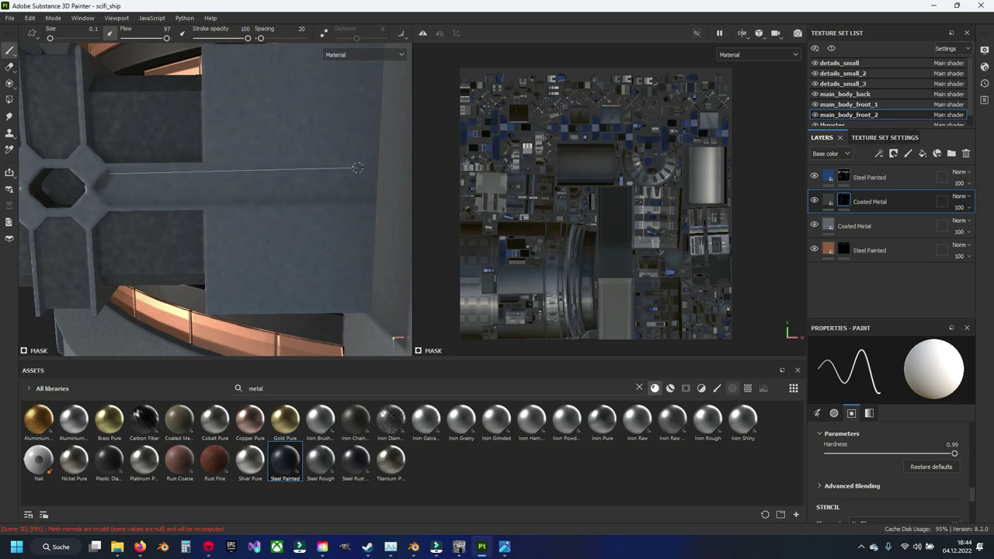
Paint the plate's horizontal groove with straight strokes and darken along its length.
{"action": "left_click", "coordinate": [374, 170], "text": "shift"}
{"action": "left_click", "coordinate": [374, 195], "text": "shift"}
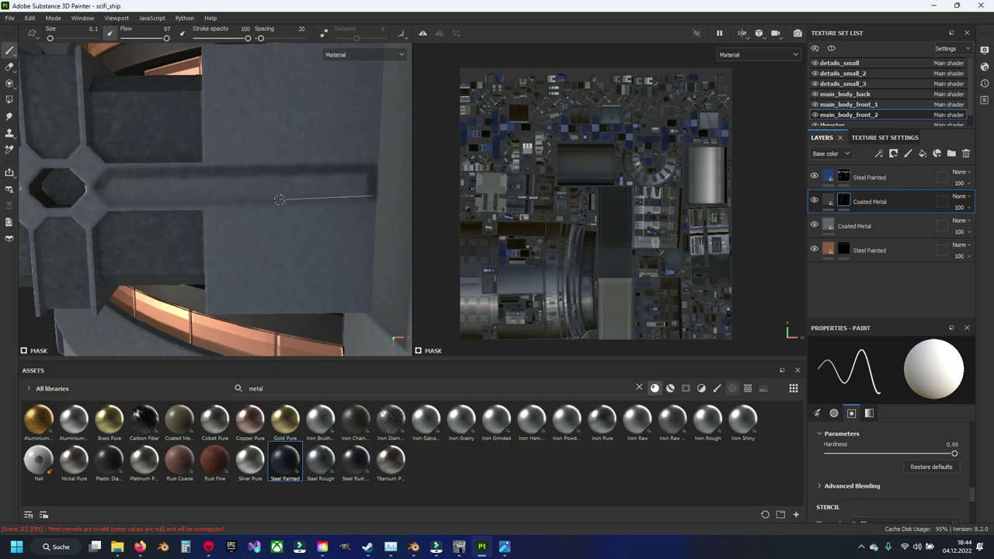
{"action": "left_click", "coordinate": [101, 192], "text": "shift"}
{"action": "mouse_move", "coordinate": [101, 192]}
{"action": "left_mouse_down"}
{"action": "mouse_move", "coordinate": [345, 181]}
{"action": "mouse_move", "coordinate": [138, 189]}
{"action": "mouse_move", "coordinate": [213, 108]}
{"action": "mouse_move", "coordinate": [216, 228]}
{"action": "left_mouse_up"}
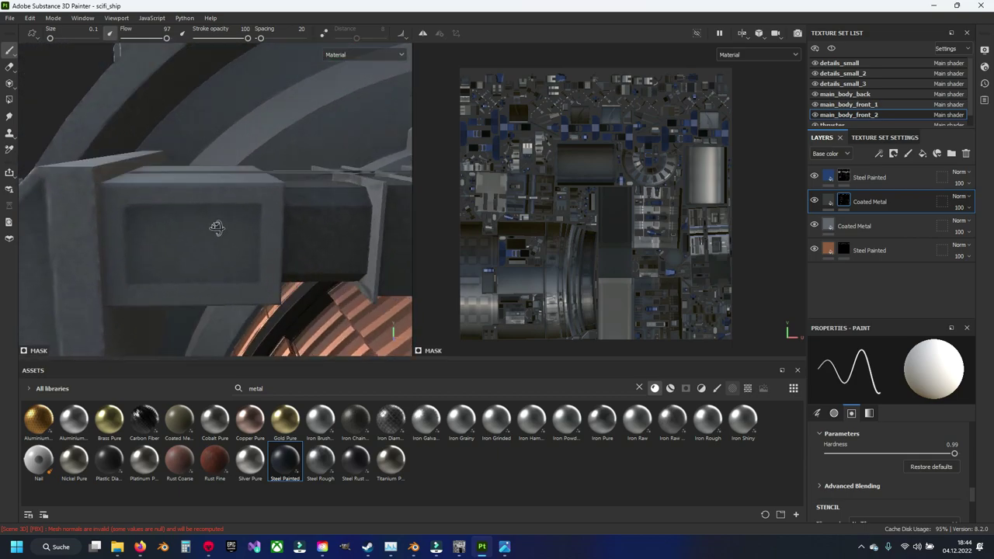
Outline the rectangular panel's top, right, bottom and left edges in dark coated metal.
{"action": "left_click", "coordinate": [259, 210], "text": "shift"}
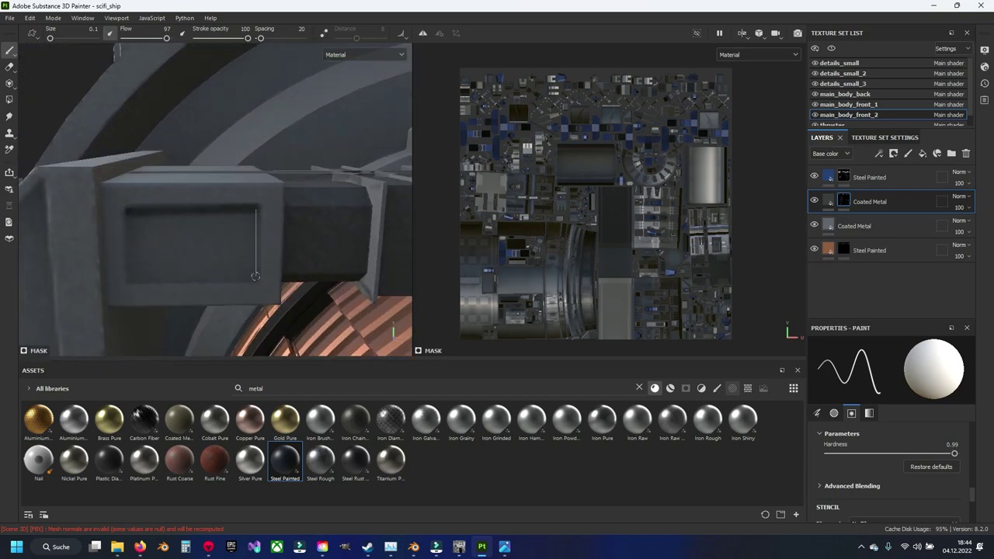
{"action": "left_click", "coordinate": [255, 275], "text": "shift"}
{"action": "left_click", "coordinate": [129, 278], "text": "shift"}
{"action": "left_click", "coordinate": [132, 216], "text": "shift"}
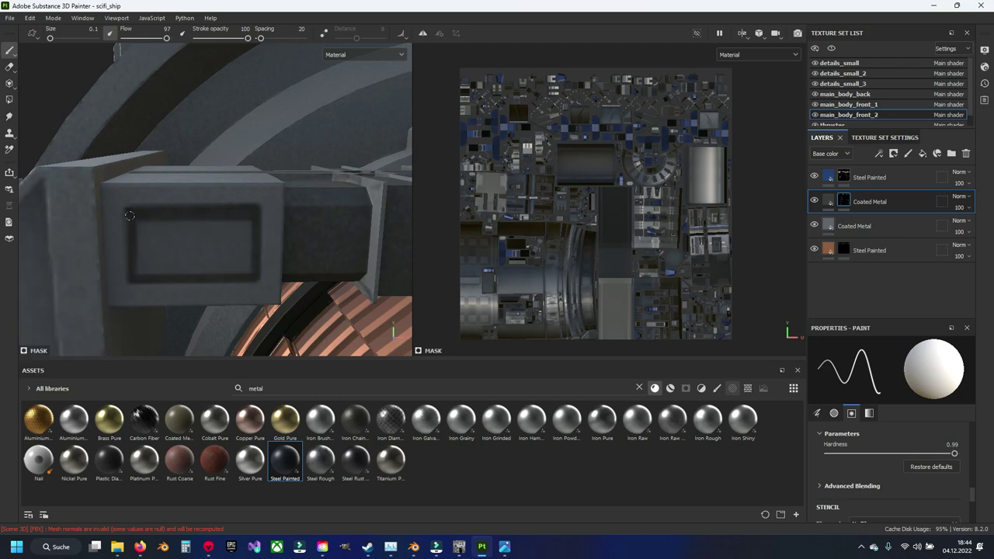
Outline and fill the first box face's inner rectangle dark, then return brush size to 0.13.
{"action": "left_click", "coordinate": [252, 269], "text": "shift"}
{"action": "left_click", "coordinate": [140, 271], "text": "shift"}
{"action": "left_click", "coordinate": [140, 224], "text": "shift"}
{"action": "left_click", "coordinate": [244, 223], "text": "shift"}
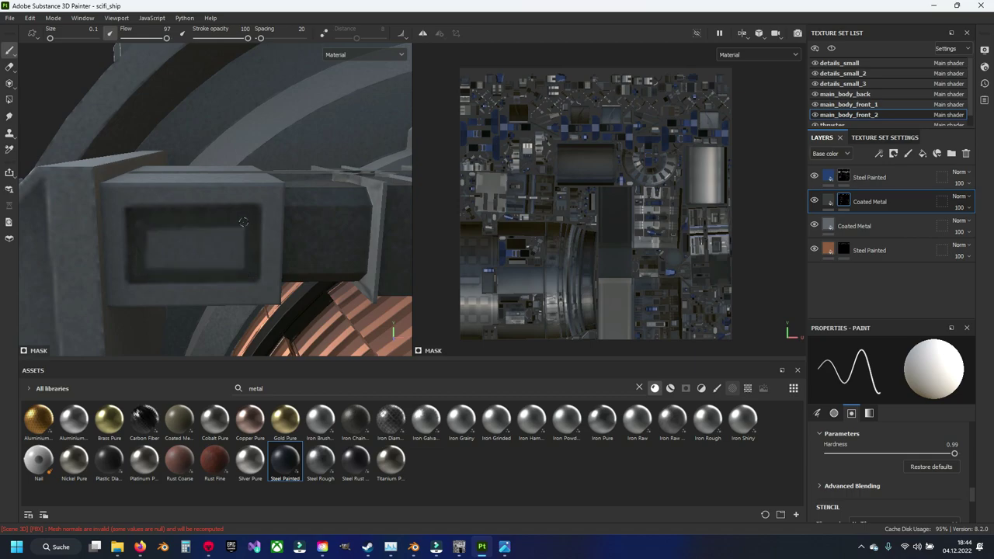
{"action": "left_click_drag", "start_coordinate": [159, 242], "coordinate": [161, 256]}
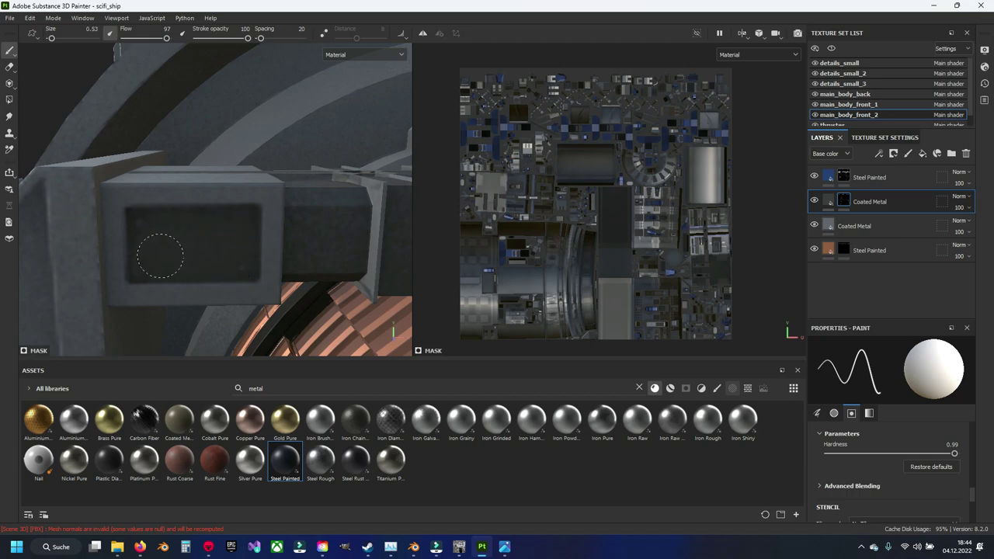
{"action": "key", "text": "bracketleft"}
{"action": "key", "text": "bracketleft"}
{"action": "key", "text": "bracketleft"}
Paint dark lines along the second box face's top, left, bottom and right edges and darken its inner rectangle.
{"action": "mouse_move", "coordinate": [339, 255]}
{"action": "left_mouse_down", "text": "alt"}
{"action": "mouse_move", "coordinate": [205, 175]}
{"action": "mouse_move", "coordinate": [195, 238]}
{"action": "mouse_move", "coordinate": [277, 240]}
{"action": "mouse_move", "coordinate": [267, 259]}
{"action": "left_mouse_up", "text": "alt"}
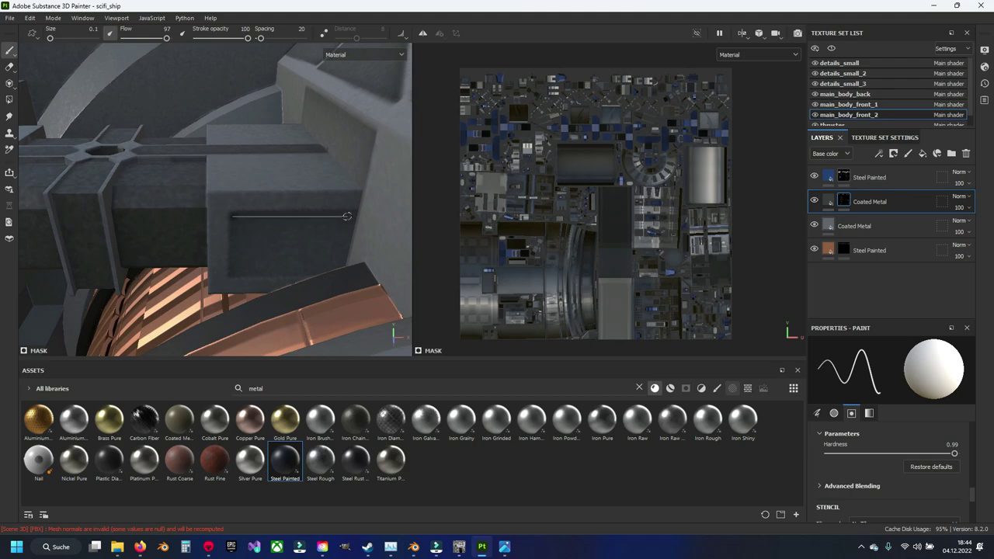
{"action": "left_click", "coordinate": [349, 216], "text": "shift"}
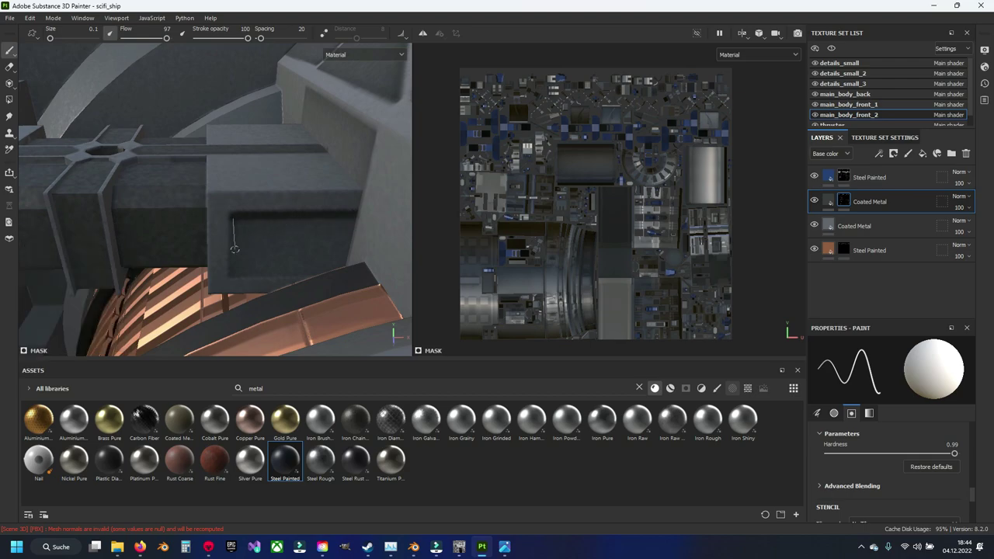
{"action": "mouse_move", "coordinate": [230, 275]}
{"action": "left_mouse_down", "text": "alt"}
{"action": "mouse_move", "coordinate": [267, 275]}
{"action": "mouse_move", "coordinate": [243, 275]}
{"action": "left_mouse_up", "text": "alt"}
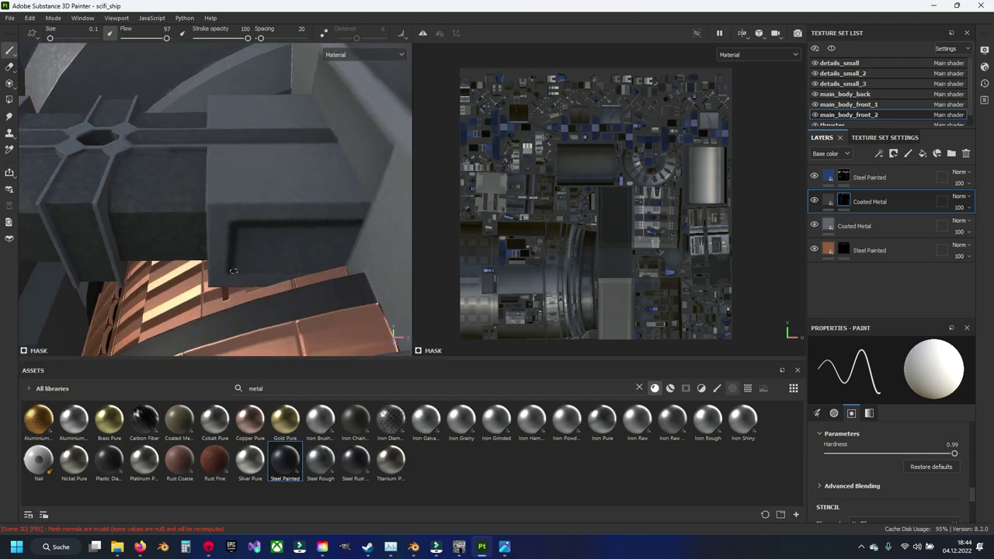
{"action": "left_click", "coordinate": [341, 267], "text": "shift"}
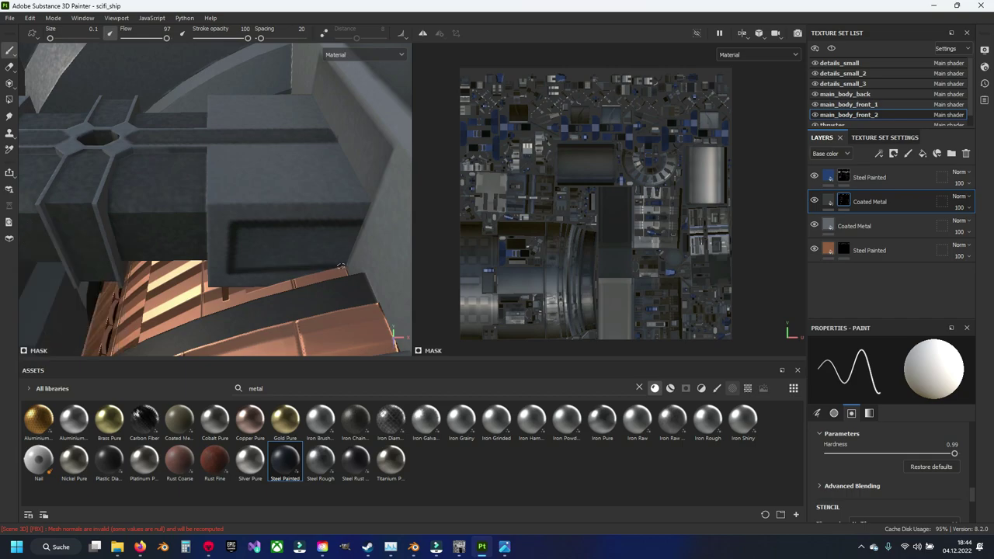
{"action": "left_click_drag", "start_coordinate": [237, 267], "coordinate": [340, 264], "text": "alt"}
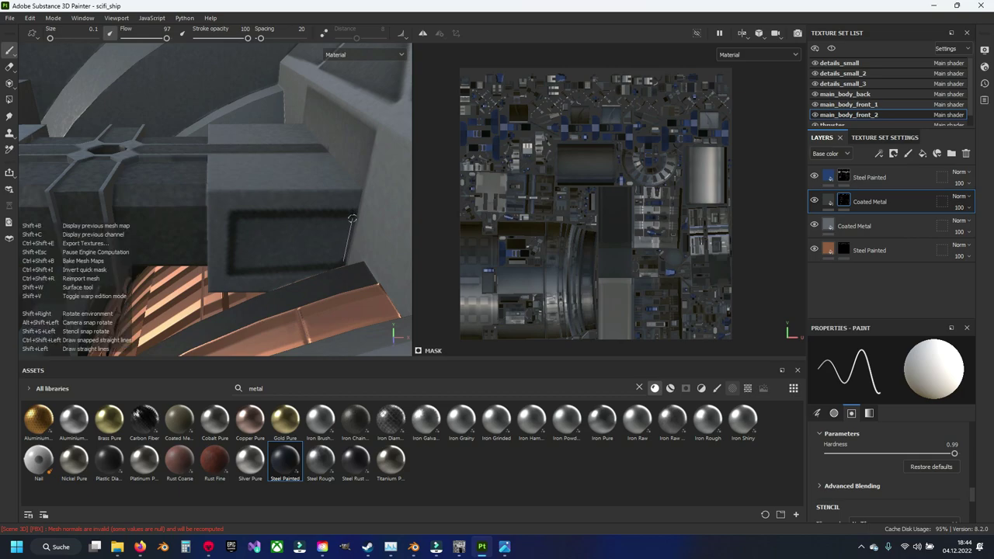
{"action": "left_click", "coordinate": [235, 221], "text": "shift"}
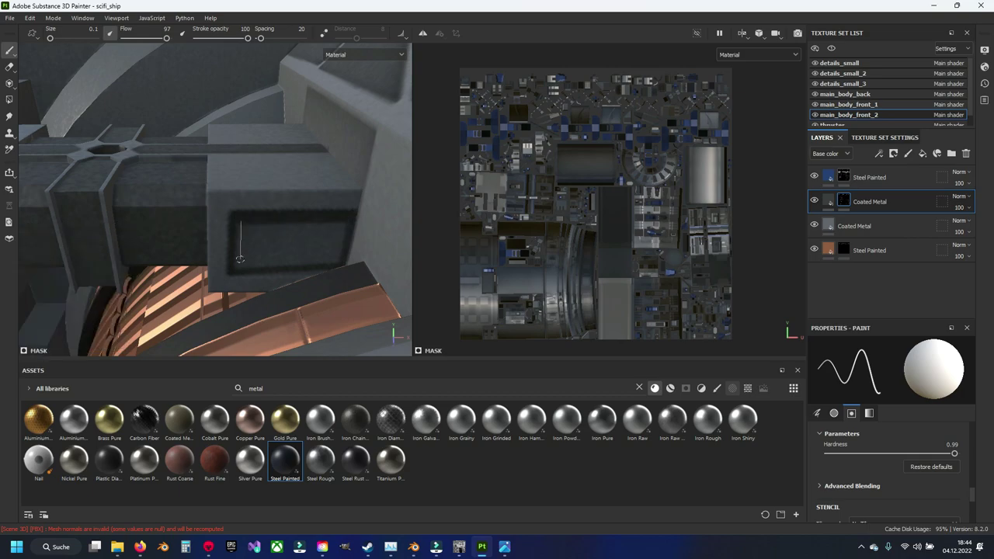
{"action": "left_click", "coordinate": [238, 271], "text": "shift"}
{"action": "left_click", "coordinate": [336, 261], "text": "shift"}
{"action": "left_click", "coordinate": [343, 223], "text": "shift"}
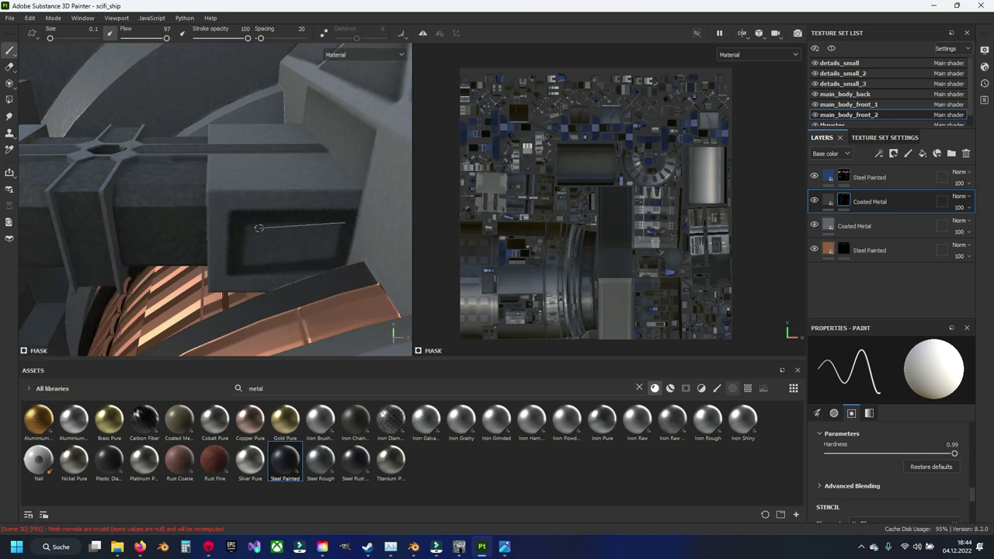
{"action": "left_click_drag", "start_coordinate": [262, 251], "coordinate": [310, 246]}
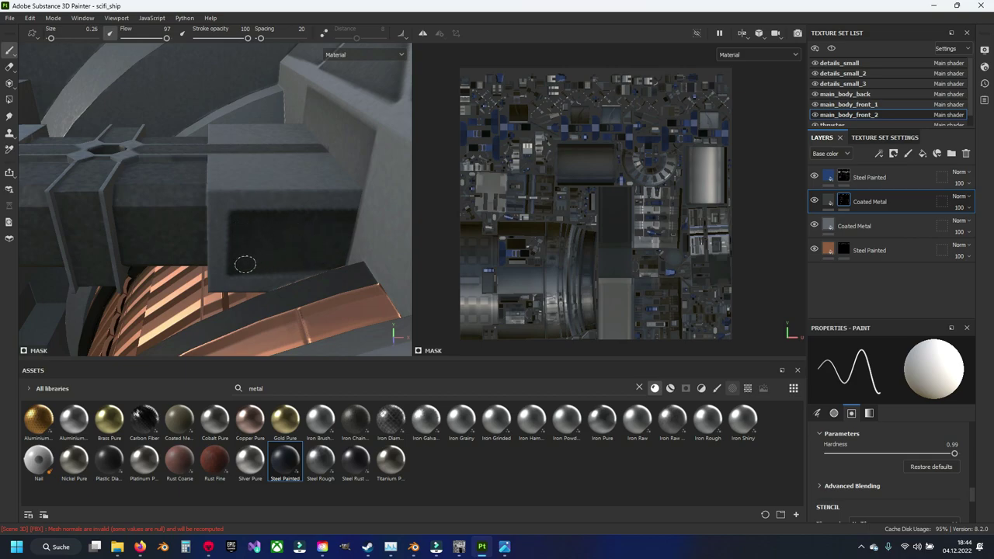
{"action": "mouse_move", "coordinate": [330, 268]}
{"action": "left_mouse_down", "text": "alt"}
{"action": "mouse_move", "coordinate": [202, 243]}
{"action": "mouse_move", "coordinate": [172, 250]}
{"action": "left_mouse_up", "text": "alt"}
Paint a first dark recess frame with inner strokes on the side box face.
{"action": "scroll", "coordinate": [202, 242], "scroll_direction": "up", "scroll_amount": 3}
{"action": "scroll", "coordinate": [173, 250], "scroll_direction": "up", "scroll_amount": 2}
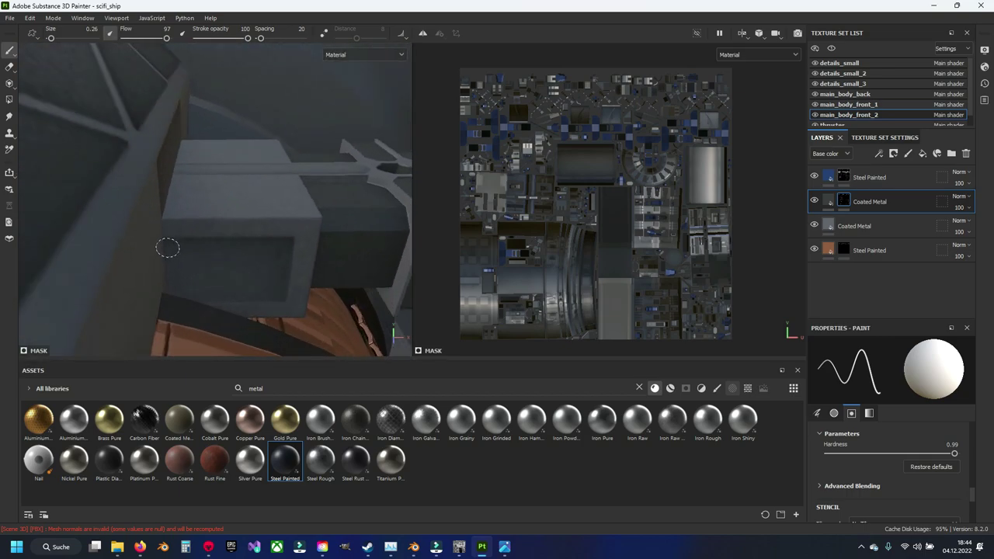
{"action": "left_click", "coordinate": [169, 247]}
{"action": "left_click", "coordinate": [285, 247], "text": "shift"}
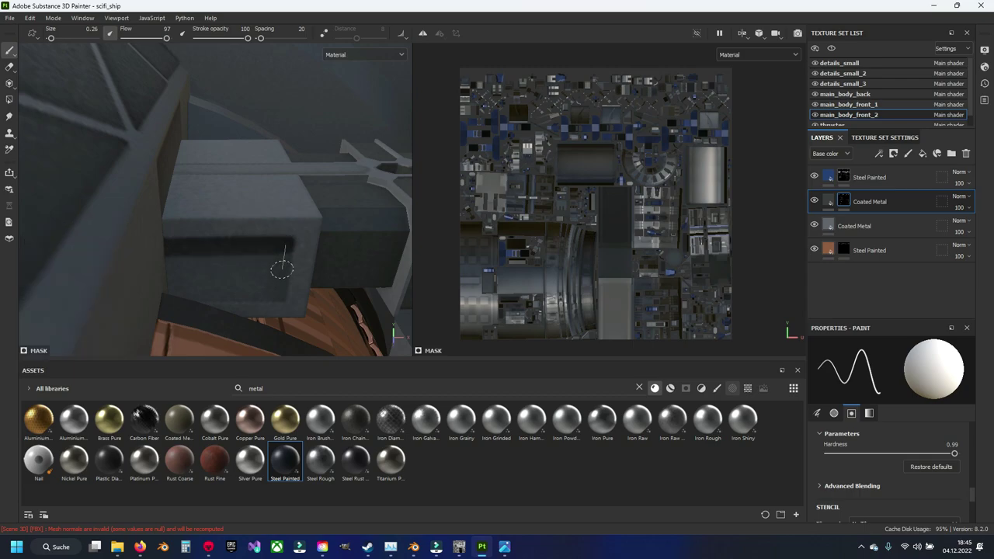
{"action": "left_click", "coordinate": [282, 292], "text": "shift"}
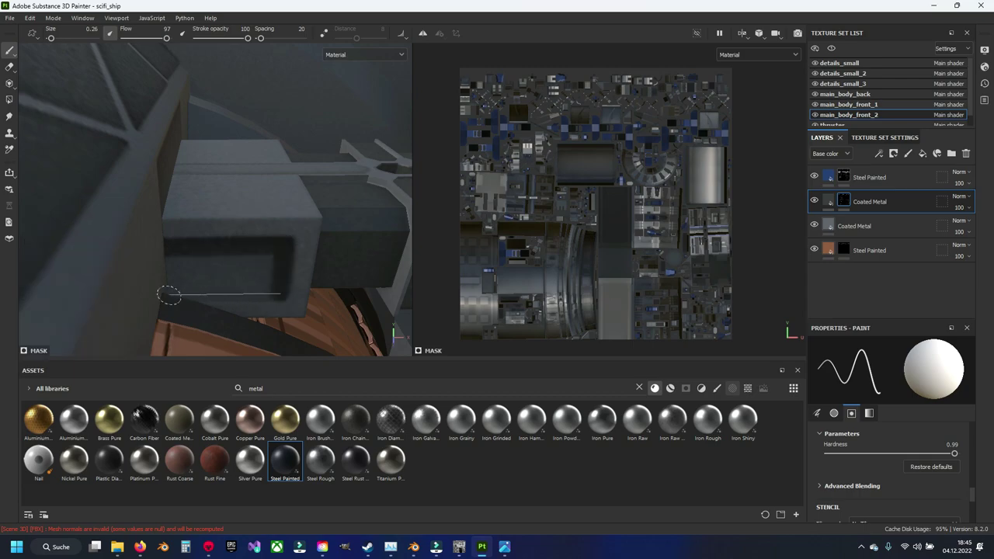
{"action": "left_click", "coordinate": [174, 294], "text": "shift"}
{"action": "mouse_move", "coordinate": [170, 253]}
{"action": "left_mouse_down"}
{"action": "mouse_move", "coordinate": [185, 281]}
{"action": "mouse_move", "coordinate": [264, 252]}
{"action": "mouse_move", "coordinate": [227, 226]}
{"action": "left_mouse_up"}
{"action": "left_click", "coordinate": [221, 227]}
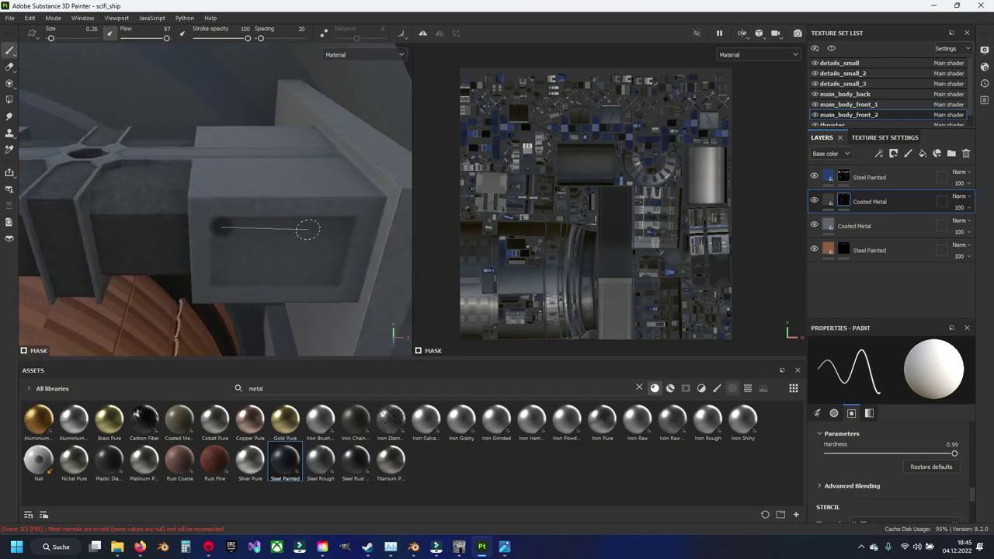
{"action": "left_click", "coordinate": [337, 232], "text": "shift"}
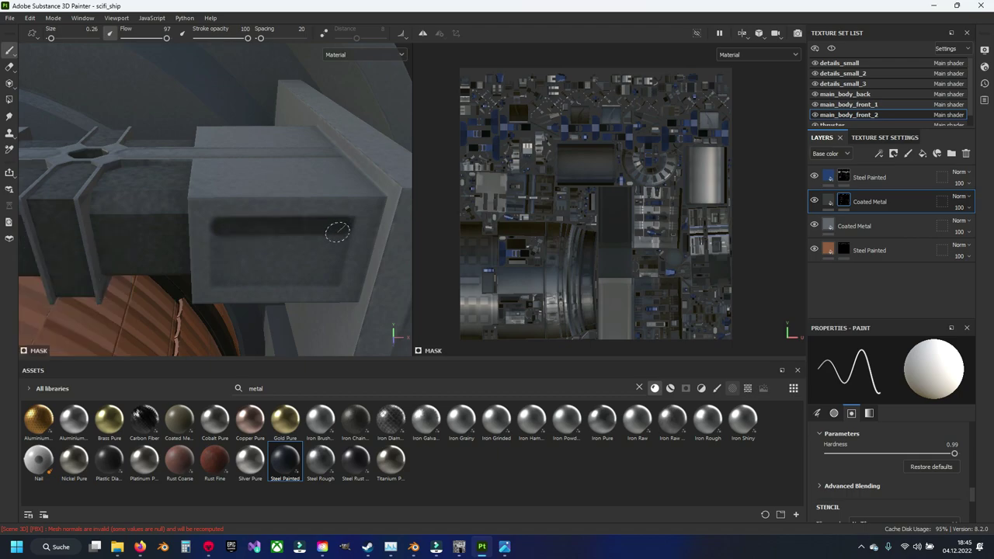
{"action": "left_click", "coordinate": [337, 279], "text": "shift"}
{"action": "left_click", "coordinate": [218, 280], "text": "shift"}
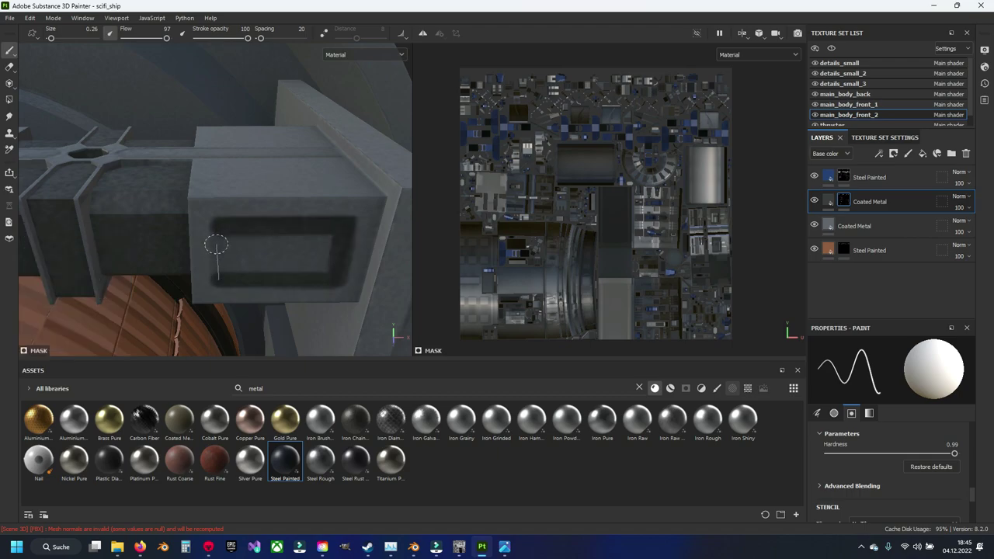
{"action": "left_click", "coordinate": [217, 245], "text": "shift"}
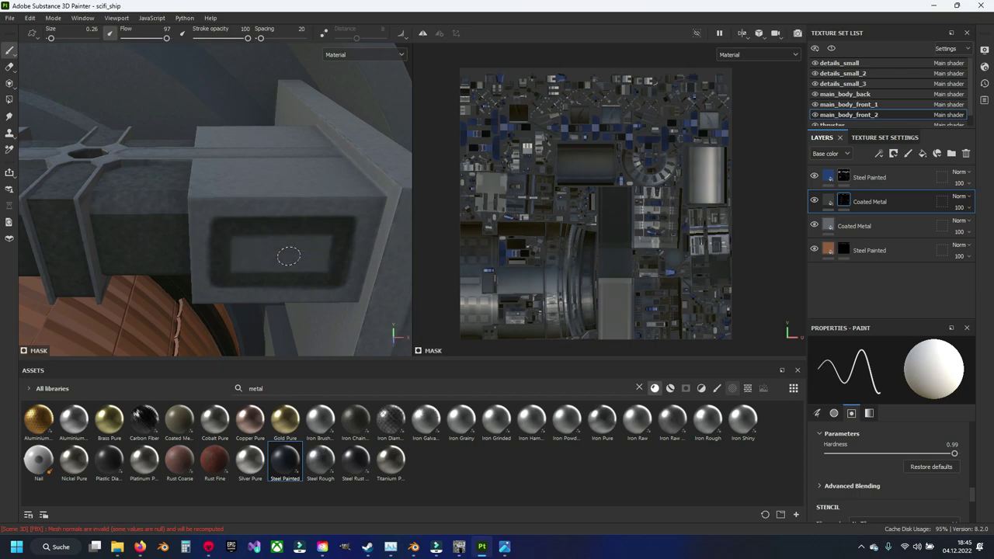
Undo that frame, set the brush to size 0.11 and hardness 1, and repaint it with a dark fill.
{"action": "key", "text": "ctrl+z"}
{"action": "key", "text": "ctrl+z"}
{"action": "key", "text": "ctrl+z"}
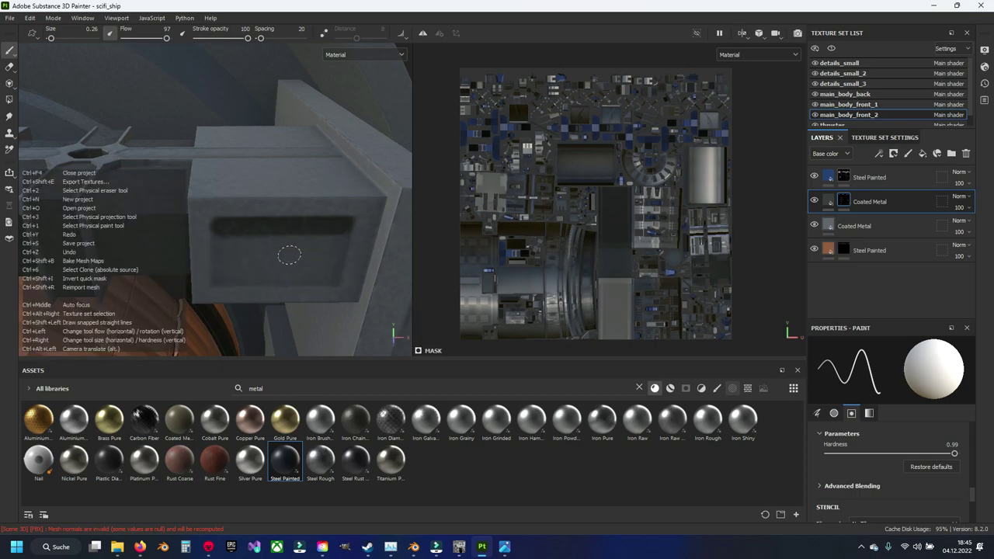
{"action": "key", "text": "ctrl+z"}
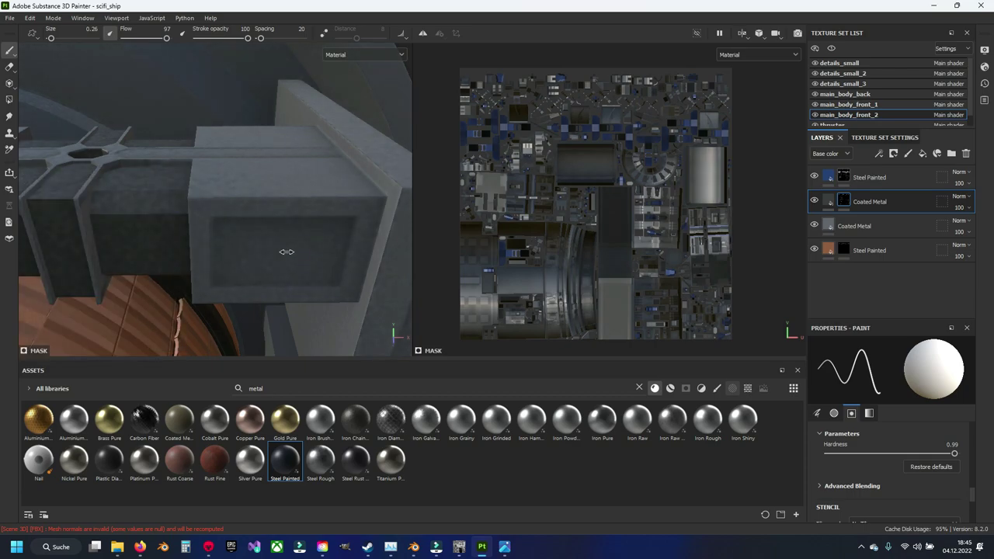
{"action": "right_click_drag", "start_coordinate": [287, 252], "coordinate": [288, 253], "text": "ctrl"}
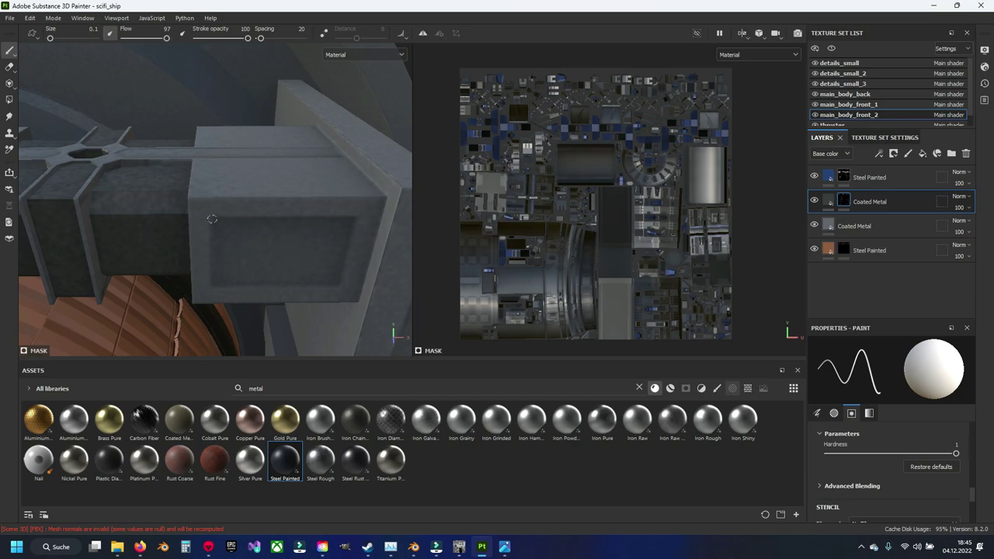
{"action": "left_click", "coordinate": [354, 220], "text": "shift"}
{"action": "left_click", "coordinate": [339, 285], "text": "shift"}
{"action": "left_click", "coordinate": [216, 285], "text": "shift"}
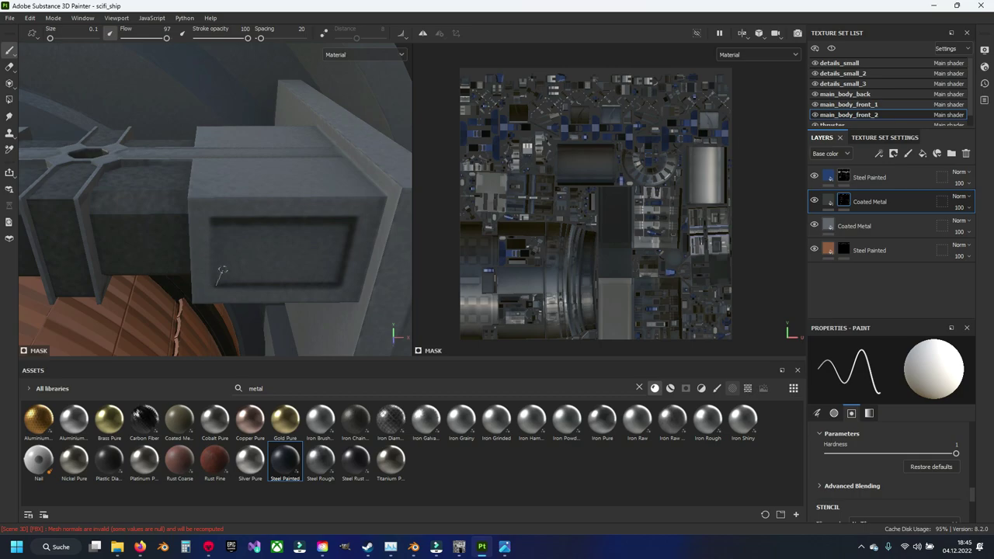
{"action": "left_click", "coordinate": [215, 230], "text": "shift"}
{"action": "left_click", "coordinate": [347, 225], "text": "shift"}
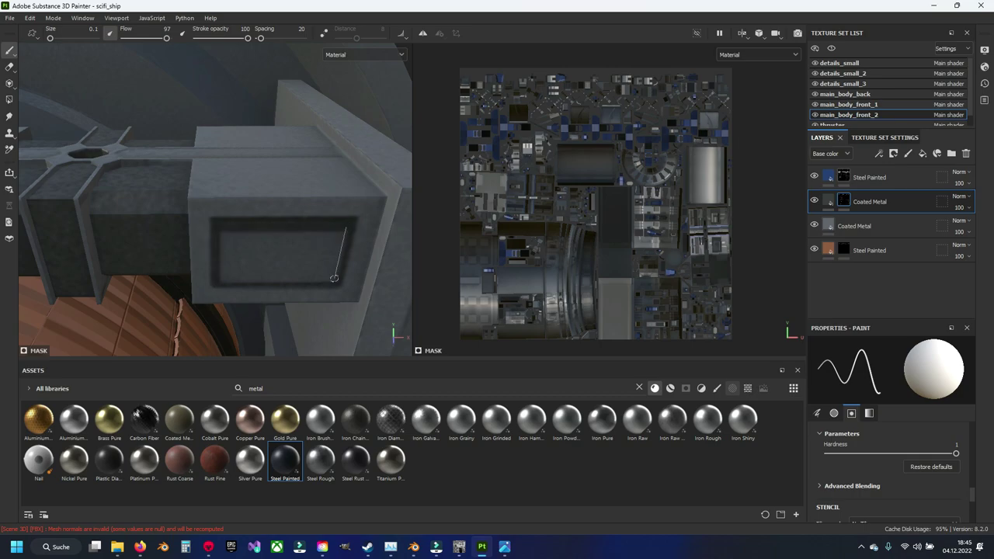
{"action": "left_click", "coordinate": [336, 284], "text": "shift"}
{"action": "left_click", "coordinate": [223, 281], "text": "shift"}
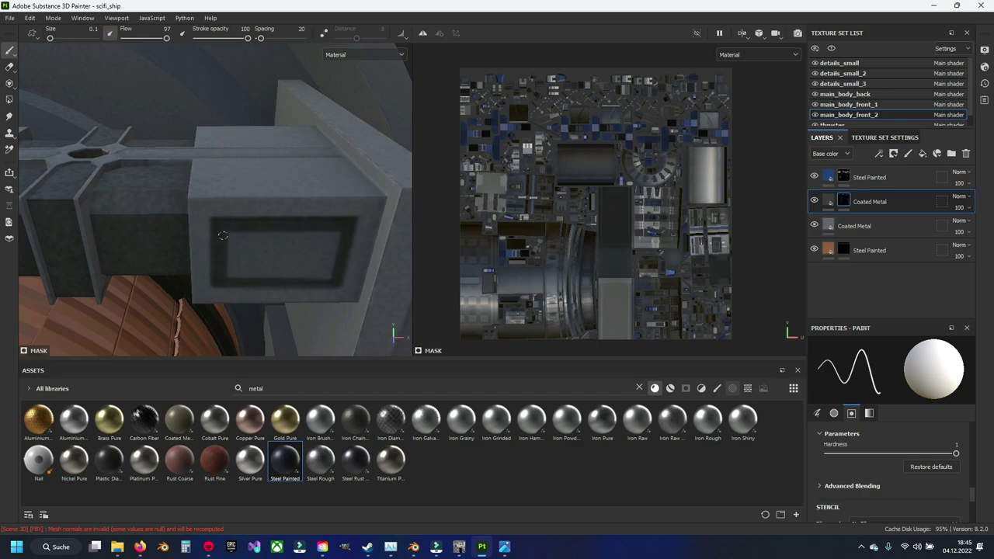
{"action": "mouse_move", "coordinate": [253, 259]}
{"action": "left_mouse_down"}
{"action": "mouse_move", "coordinate": [256, 240]}
{"action": "mouse_move", "coordinate": [326, 241]}
{"action": "mouse_move", "coordinate": [328, 271]}
{"action": "mouse_move", "coordinate": [227, 264]}
{"action": "mouse_move", "coordinate": [308, 258]}
{"action": "left_mouse_up"}
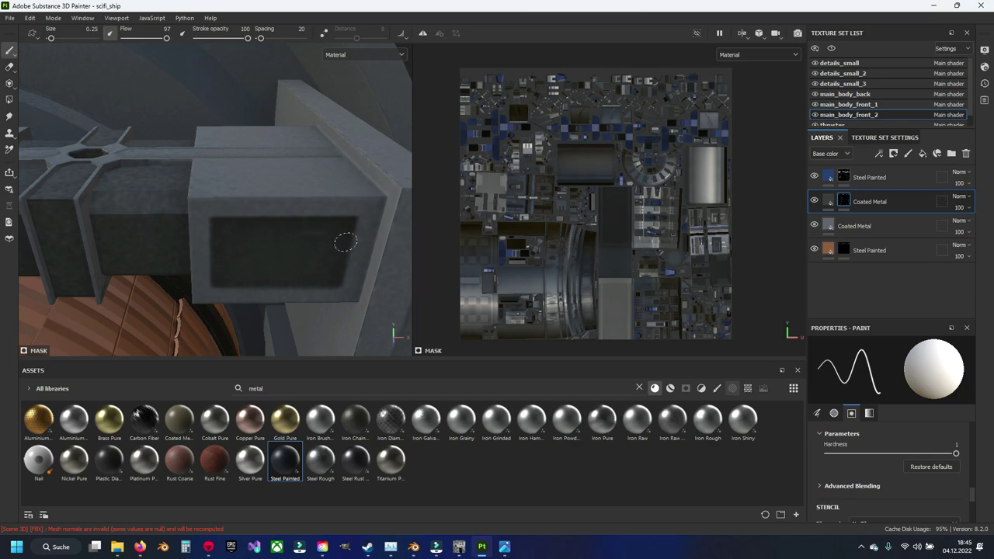
{"action": "mouse_move", "coordinate": [229, 246]}
{"action": "left_mouse_down", "text": "alt"}
{"action": "mouse_move", "coordinate": [262, 194]}
{"action": "mouse_move", "coordinate": [251, 248]}
{"action": "mouse_move", "coordinate": [257, 223]}
{"action": "left_mouse_up", "text": "alt"}
Paint a dark straight stripe along the central horizontal groove from the panel's left edge to the cross junction.
{"action": "scroll", "coordinate": [257, 224], "scroll_direction": "up", "scroll_amount": 2}
{"action": "scroll", "coordinate": [233, 203], "scroll_direction": "up", "scroll_amount": 2}
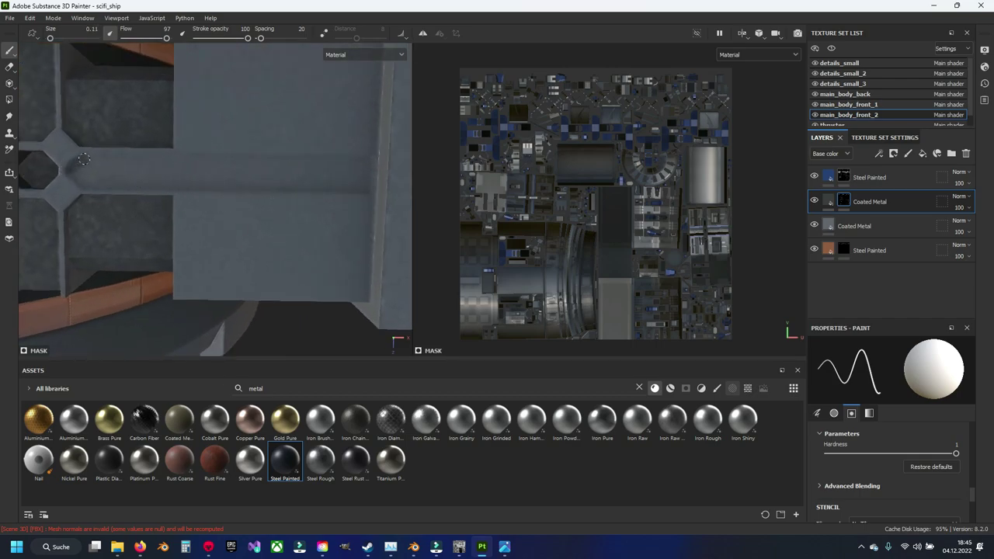
{"action": "mouse_move", "coordinate": [84, 158]}
{"action": "left_mouse_down"}
{"action": "mouse_move", "coordinate": [366, 163]}
{"action": "mouse_move", "coordinate": [79, 185]}
{"action": "mouse_move", "coordinate": [356, 172]}
{"action": "left_mouse_up"}
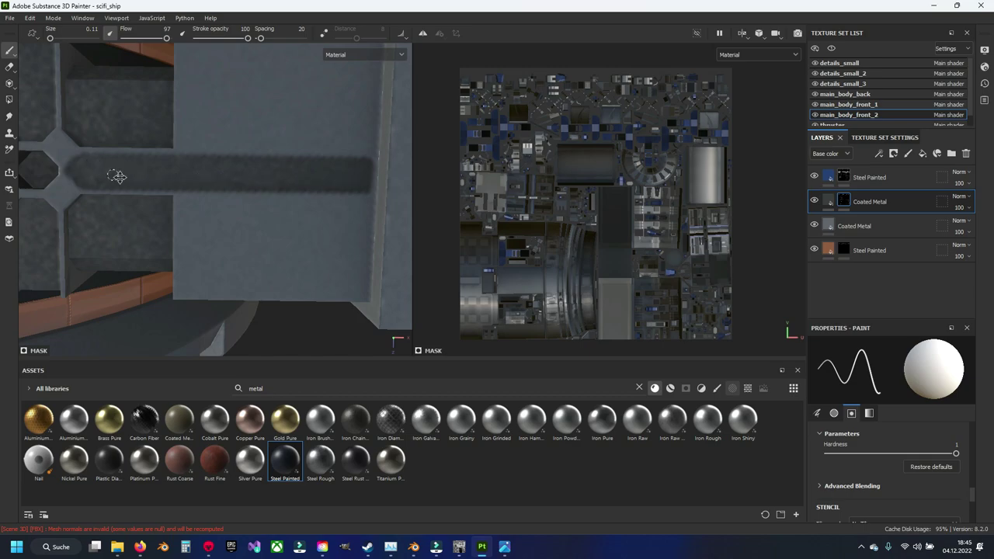
{"action": "middle_click_drag", "start_coordinate": [116, 177], "coordinate": [282, 191]}
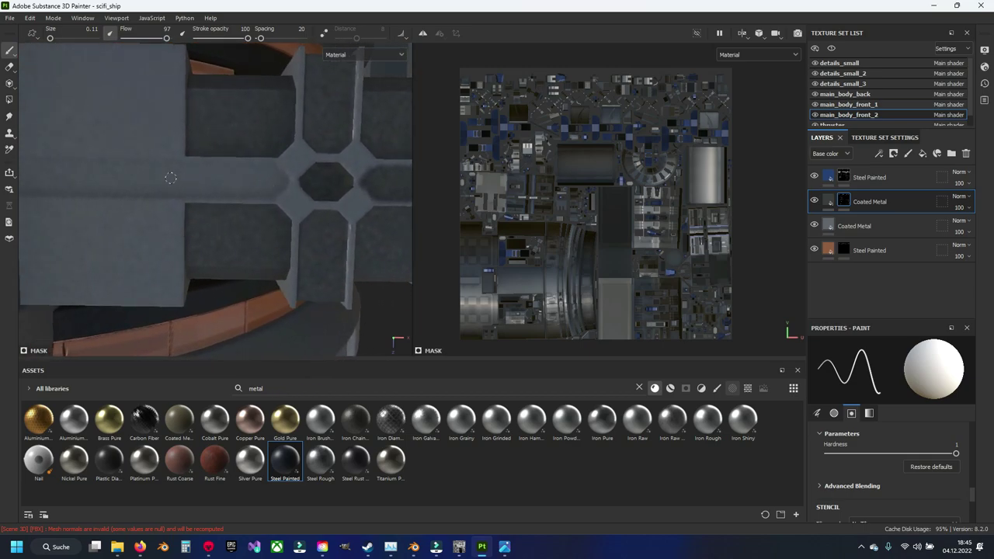
{"action": "middle_click_drag", "start_coordinate": [170, 178], "coordinate": [119, 190]}
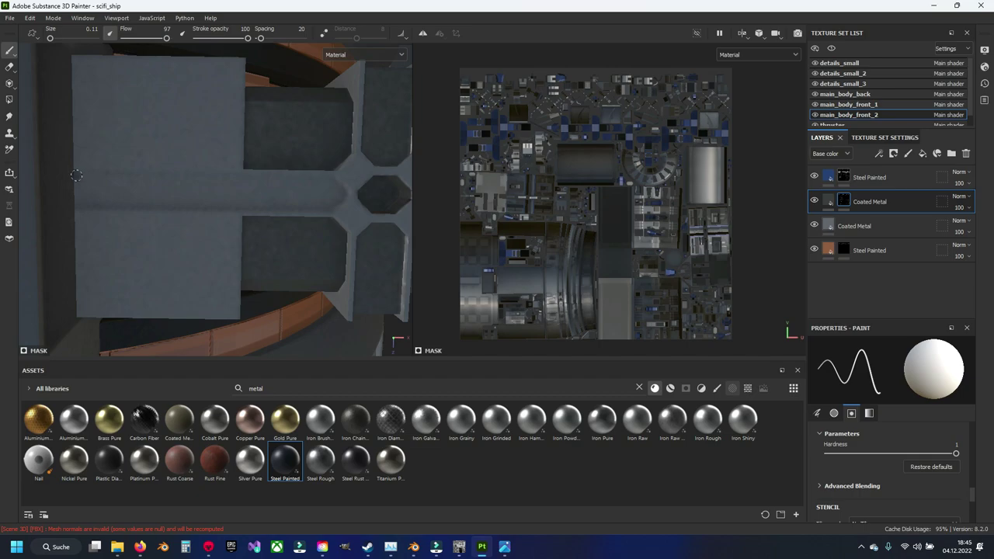
{"action": "left_click", "coordinate": [332, 179], "text": "shift"}
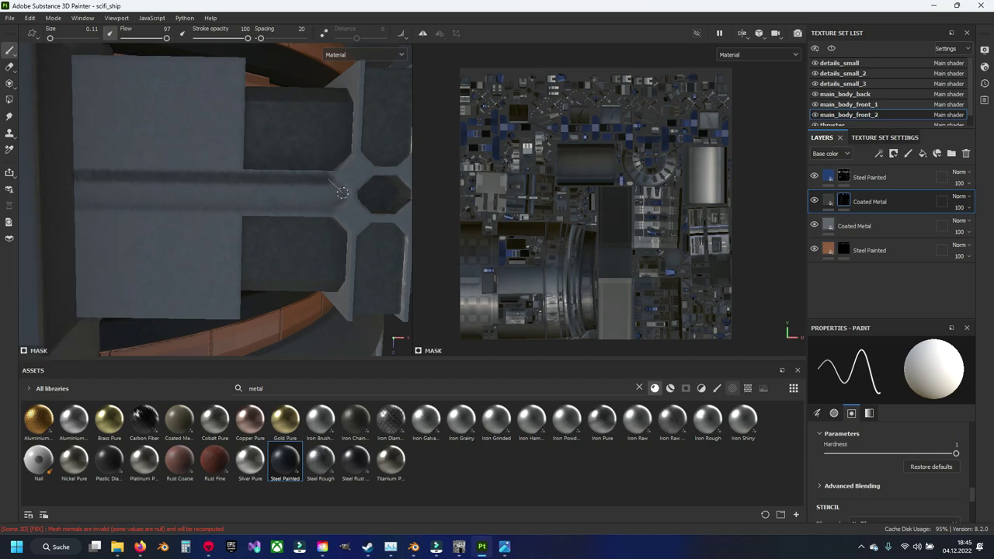
{"action": "left_click_drag", "start_coordinate": [330, 205], "coordinate": [78, 205]}
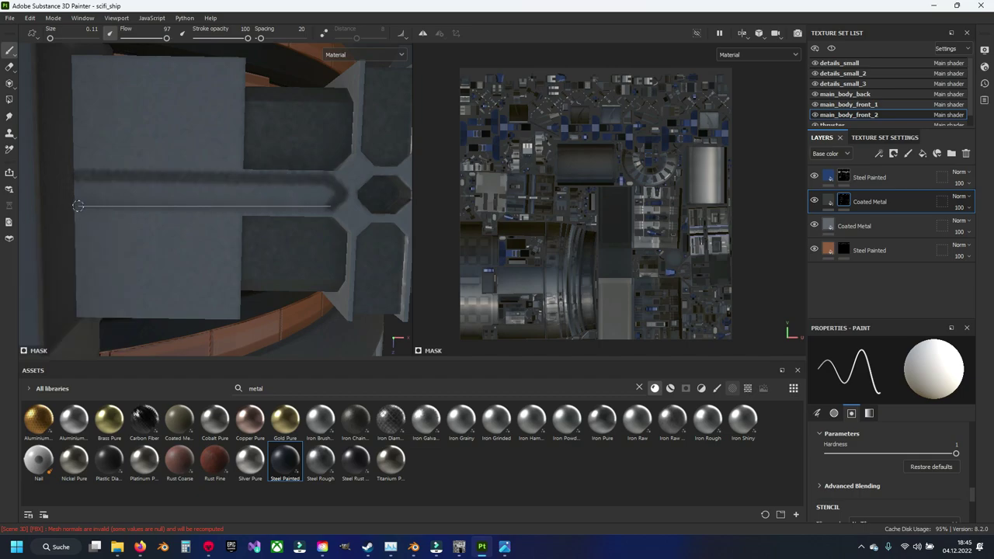
{"action": "key", "text": "shift"}
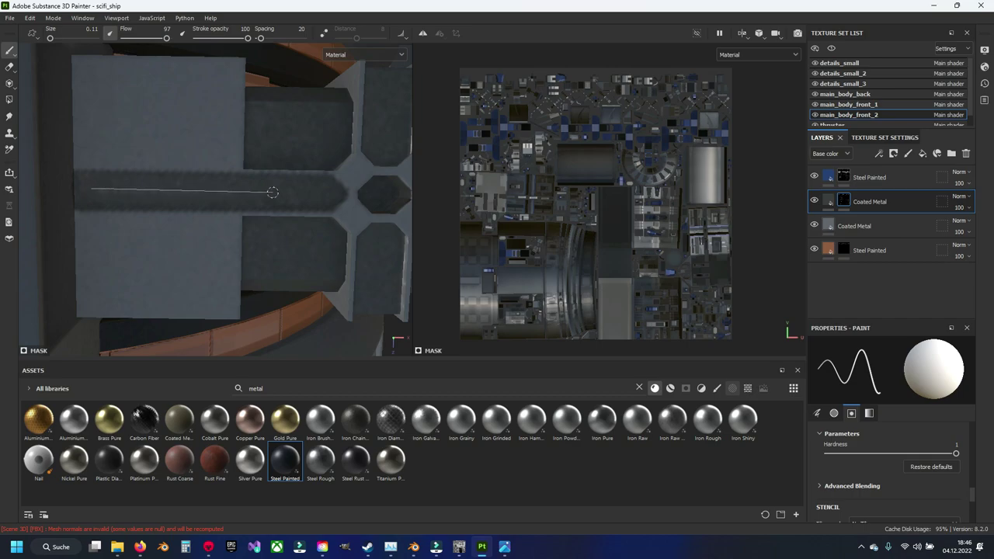
{"action": "mouse_move", "coordinate": [284, 192]}
{"action": "left_mouse_down", "text": "alt"}
{"action": "mouse_move", "coordinate": [229, 212]}
{"action": "mouse_move", "coordinate": [256, 211]}
{"action": "mouse_move", "coordinate": [164, 120]}
{"action": "left_mouse_up", "text": "alt"}
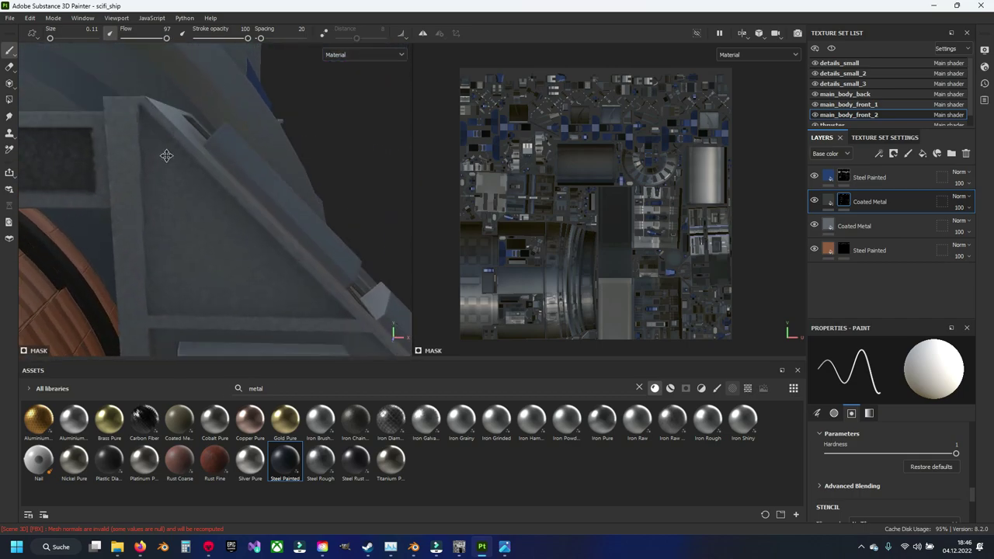
Outline the first triangular panel with straight dark lines and widen the bands across its interior.
{"action": "left_click", "coordinate": [150, 300]}
{"action": "left_click", "coordinate": [351, 305], "text": "shift"}
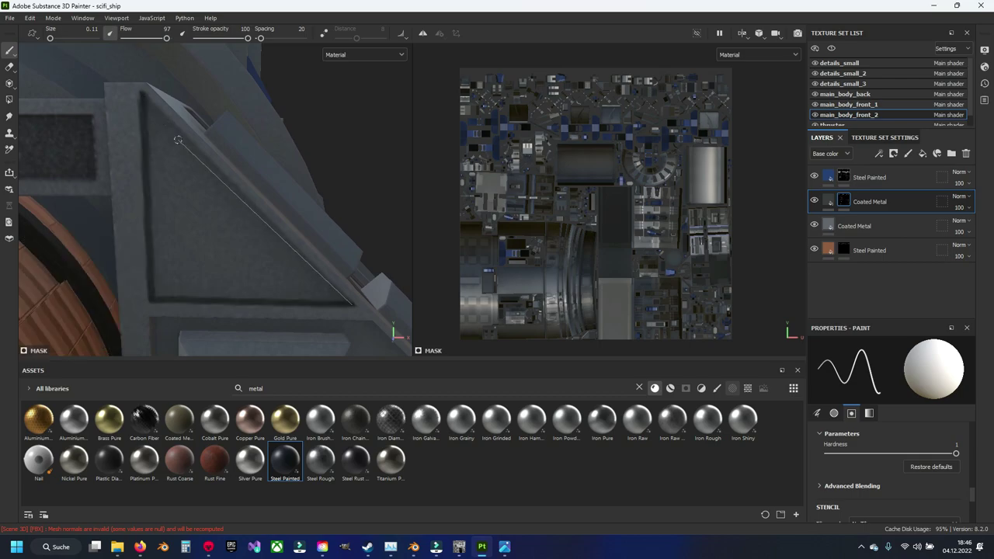
{"action": "left_click", "coordinate": [145, 95], "text": "shift"}
{"action": "left_click", "coordinate": [156, 295], "text": "shift"}
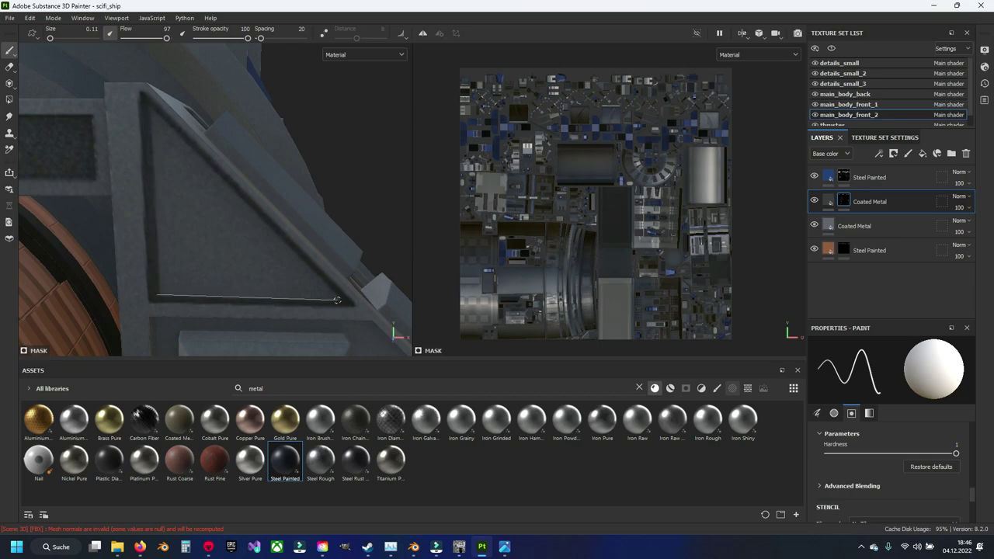
{"action": "left_click", "coordinate": [342, 299], "text": "shift"}
{"action": "left_click", "coordinate": [152, 107], "text": "shift"}
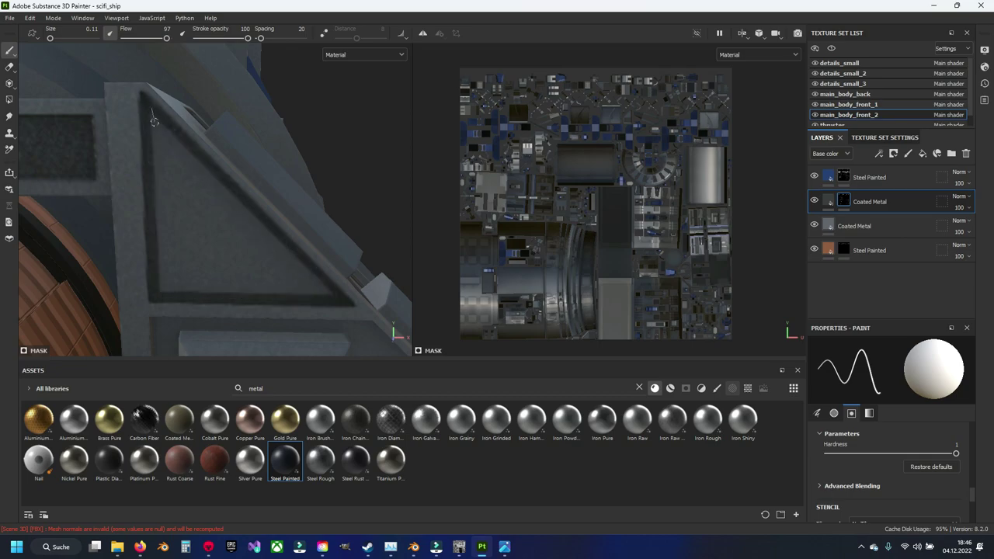
{"action": "mouse_move", "coordinate": [155, 122]}
{"action": "left_mouse_down"}
{"action": "mouse_move", "coordinate": [165, 233]}
{"action": "mouse_move", "coordinate": [161, 209]}
{"action": "left_mouse_up"}
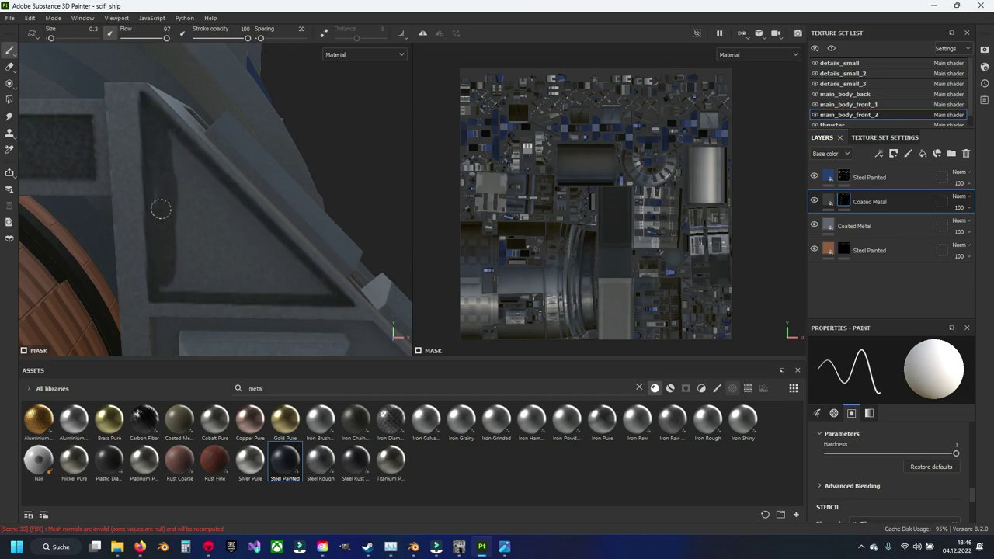
{"action": "left_click_drag", "start_coordinate": [176, 284], "coordinate": [328, 291]}
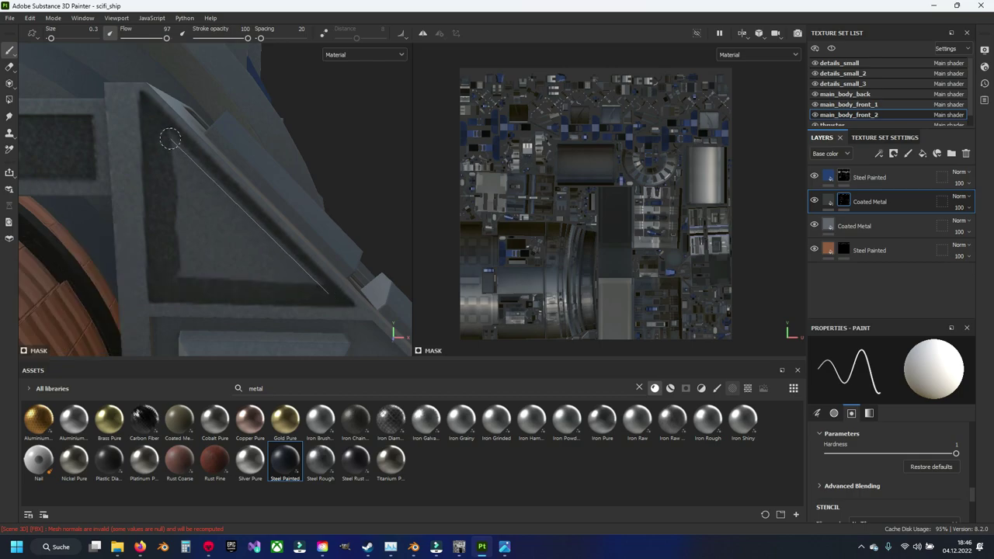
{"action": "mouse_move", "coordinate": [167, 137]}
{"action": "left_mouse_down"}
{"action": "mouse_move", "coordinate": [177, 233]}
{"action": "mouse_move", "coordinate": [198, 277]}
{"action": "mouse_move", "coordinate": [295, 282]}
{"action": "mouse_move", "coordinate": [182, 166]}
{"action": "mouse_move", "coordinate": [204, 262]}
{"action": "left_mouse_up"}
{"action": "mouse_move", "coordinate": [196, 223]}
{"action": "left_mouse_down"}
{"action": "mouse_move", "coordinate": [261, 275]}
{"action": "mouse_move", "coordinate": [257, 265]}
{"action": "left_mouse_up"}
Outline the next triangular panel's top, diagonal and left edges and thicken those dark bands.
{"action": "mouse_move", "coordinate": [263, 309]}
{"action": "left_mouse_down", "text": "alt"}
{"action": "mouse_move", "coordinate": [204, 222]}
{"action": "mouse_move", "coordinate": [240, 204]}
{"action": "mouse_move", "coordinate": [253, 214]}
{"action": "mouse_move", "coordinate": [193, 200]}
{"action": "left_mouse_up", "text": "alt"}
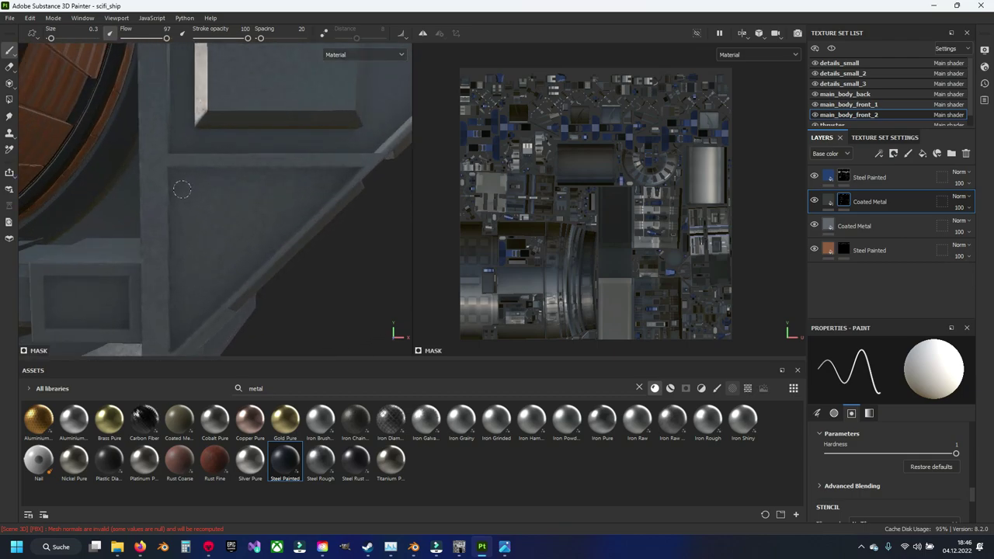
{"action": "left_click", "coordinate": [356, 171], "text": "shift"}
{"action": "left_click", "coordinate": [184, 322], "text": "shift"}
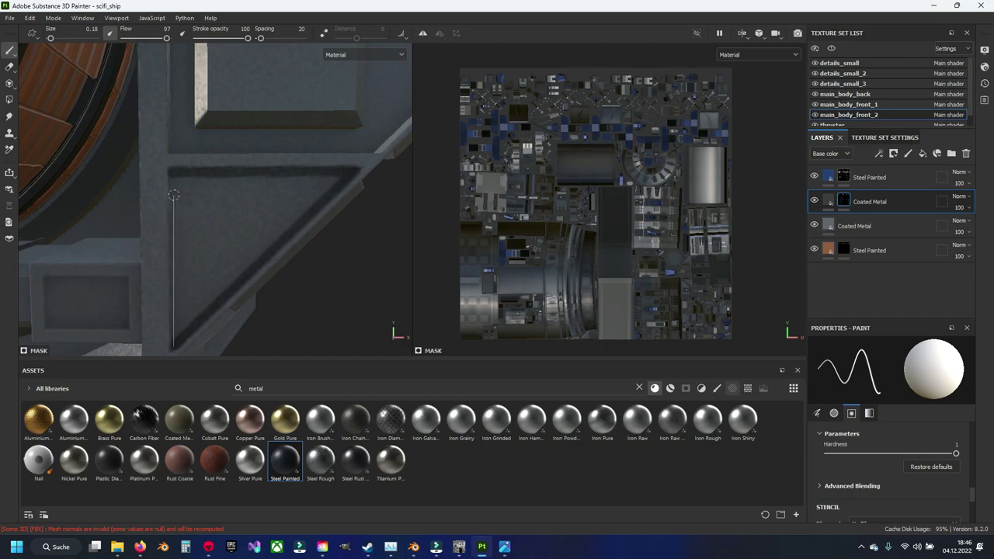
{"action": "left_click", "coordinate": [175, 181], "text": "shift"}
{"action": "left_click", "coordinate": [350, 180], "text": "shift"}
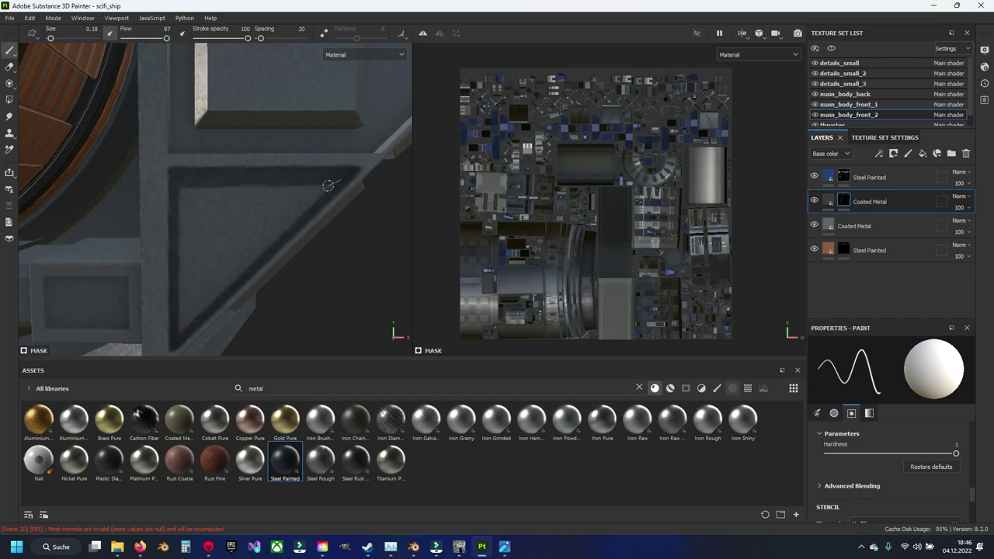
{"action": "left_click", "coordinate": [182, 330], "text": "shift"}
{"action": "left_click", "coordinate": [186, 194], "text": "shift"}
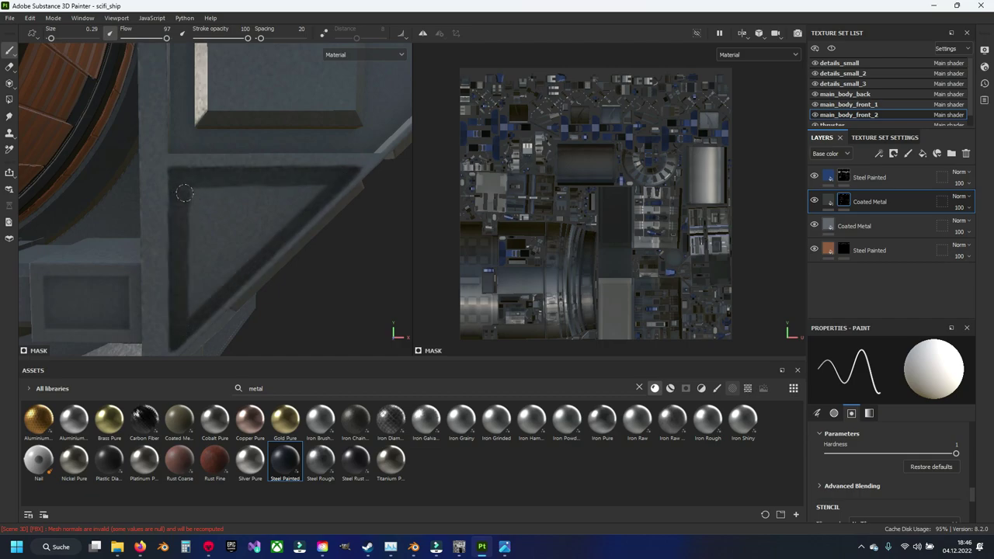
{"action": "mouse_move", "coordinate": [184, 194]}
{"action": "left_mouse_down"}
{"action": "mouse_move", "coordinate": [328, 182]}
{"action": "mouse_move", "coordinate": [216, 277]}
{"action": "mouse_move", "coordinate": [194, 277]}
{"action": "left_mouse_up"}
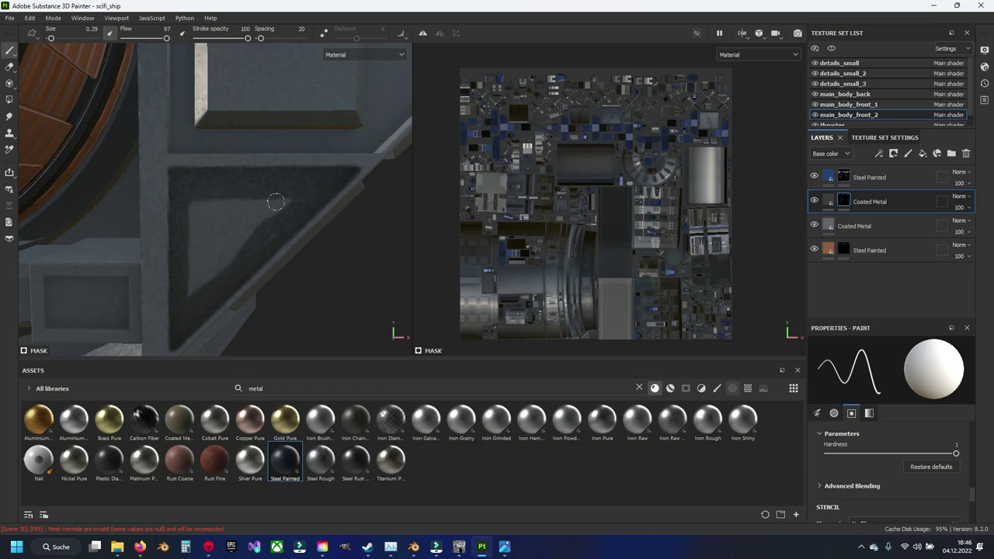
{"action": "mouse_move", "coordinate": [265, 236]}
{"action": "left_mouse_down"}
{"action": "mouse_move", "coordinate": [297, 205]}
{"action": "mouse_move", "coordinate": [191, 209]}
{"action": "mouse_move", "coordinate": [191, 291]}
{"action": "mouse_move", "coordinate": [217, 275]}
{"action": "mouse_move", "coordinate": [225, 219]}
{"action": "mouse_move", "coordinate": [188, 256]}
{"action": "left_mouse_up"}
{"action": "key", "text": "4"}
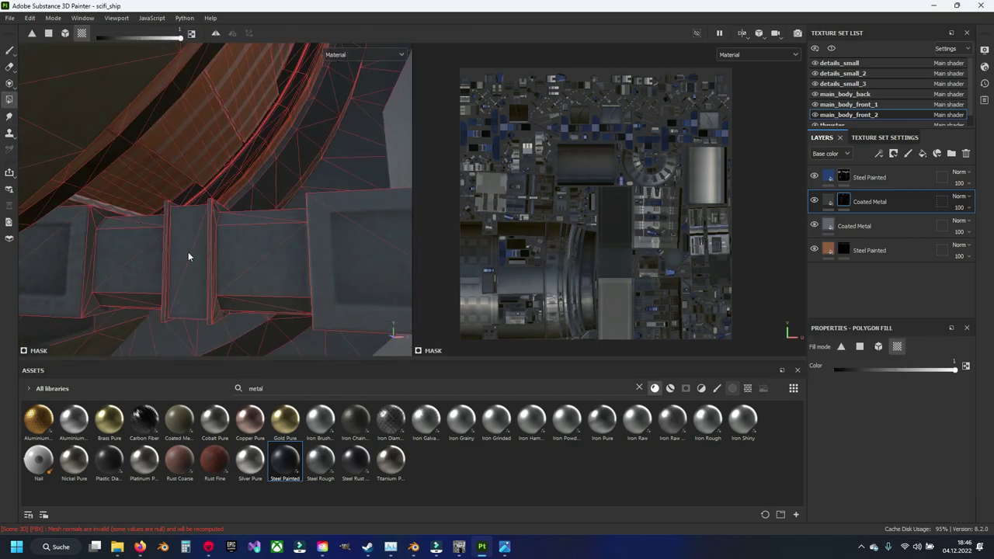
{"action": "mouse_move", "coordinate": [253, 229]}
{"action": "left_mouse_down", "text": "alt"}
{"action": "mouse_move", "coordinate": [236, 238]}
{"action": "mouse_move", "coordinate": [259, 160]}
{"action": "mouse_move", "coordinate": [185, 159]}
{"action": "mouse_move", "coordinate": [201, 189]}
{"action": "mouse_move", "coordinate": [102, 162]}
{"action": "left_mouse_up", "text": "alt"}
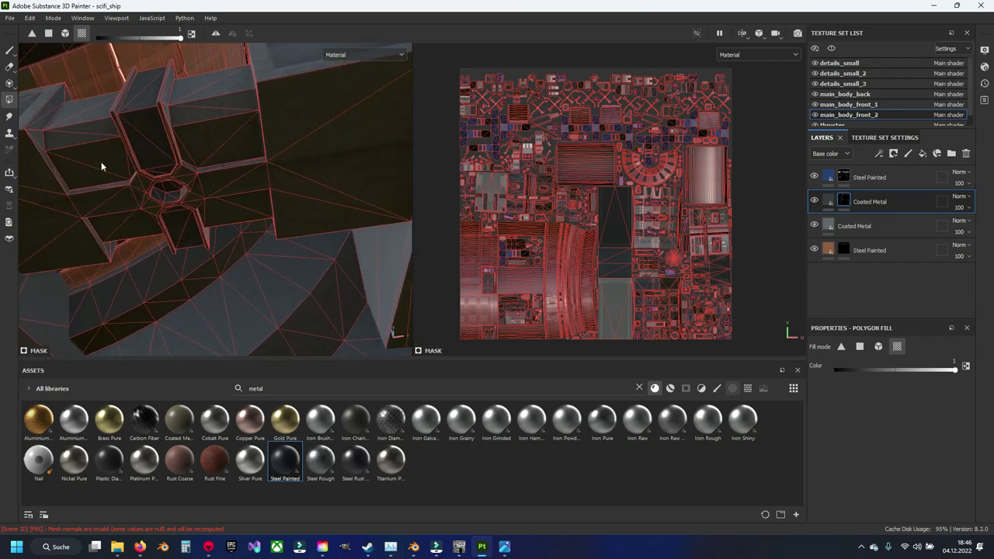
{"action": "mouse_move", "coordinate": [203, 146]}
{"action": "left_mouse_down", "text": "alt"}
{"action": "mouse_move", "coordinate": [229, 236]}
{"action": "mouse_move", "coordinate": [118, 155]}
{"action": "mouse_move", "coordinate": [125, 215]}
{"action": "mouse_move", "coordinate": [130, 96]}
{"action": "left_mouse_up", "text": "alt"}
Return to brush painting and outline the strut frame face's rectangular recess with straight dark lines.
{"action": "left_click", "coordinate": [9, 50]}
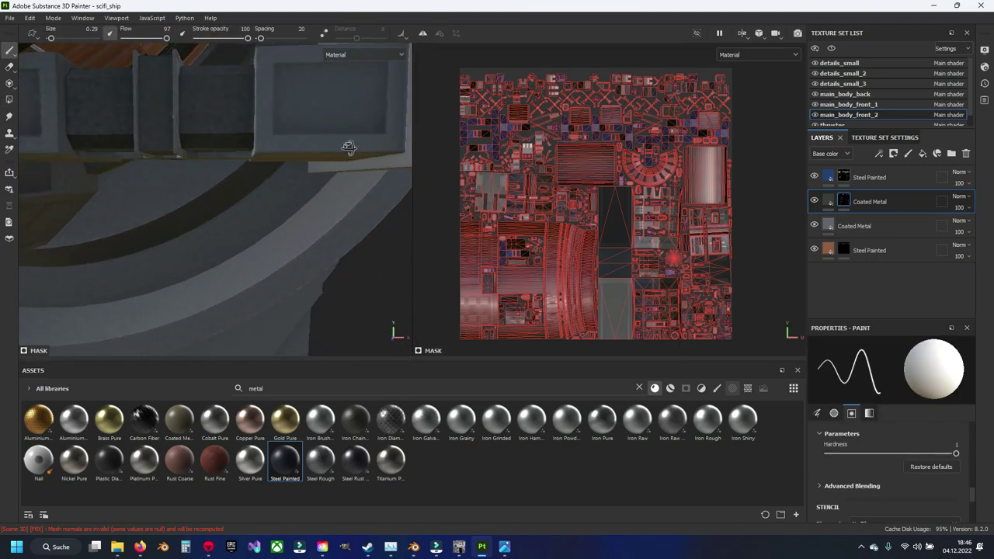
{"action": "left_click_drag", "start_coordinate": [349, 144], "coordinate": [268, 213], "text": "alt"}
{"action": "scroll", "coordinate": [265, 188], "scroll_direction": "up", "scroll_amount": 3}
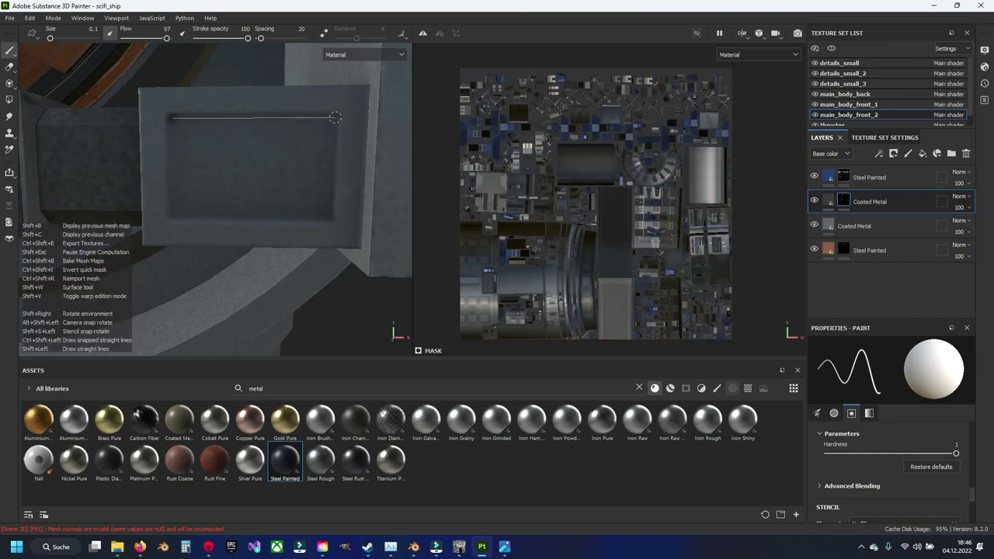
{"action": "left_click", "coordinate": [332, 218]}
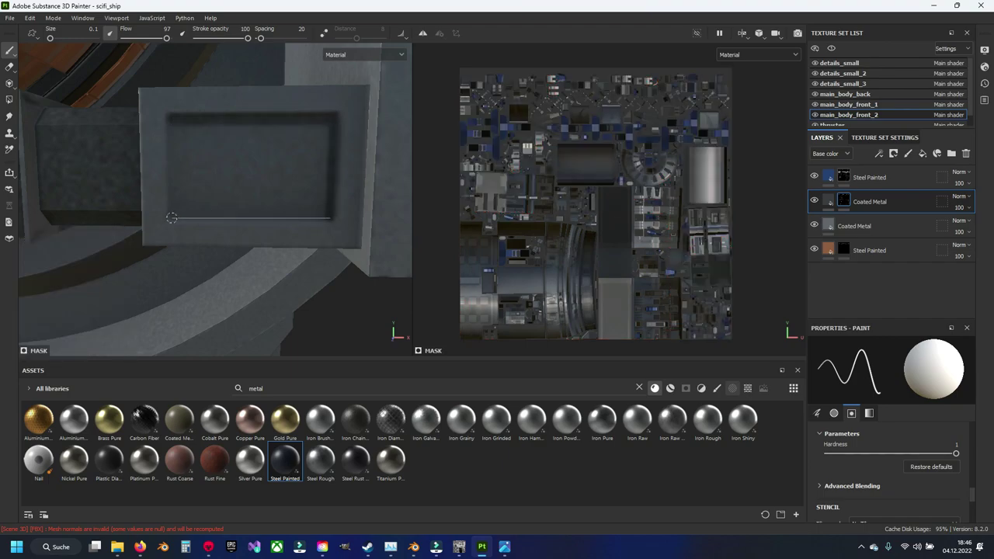
{"action": "left_click", "coordinate": [168, 217], "text": "shift"}
{"action": "left_click", "coordinate": [174, 126], "text": "shift"}
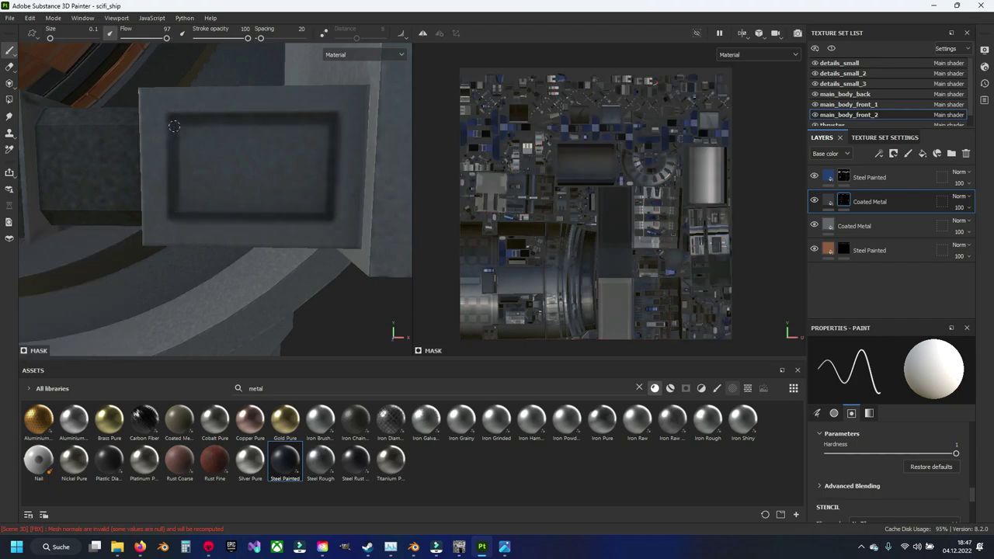
{"action": "left_click", "coordinate": [328, 126], "text": "shift"}
{"action": "left_click", "coordinate": [327, 209], "text": "shift"}
{"action": "left_click", "coordinate": [177, 208], "text": "shift"}
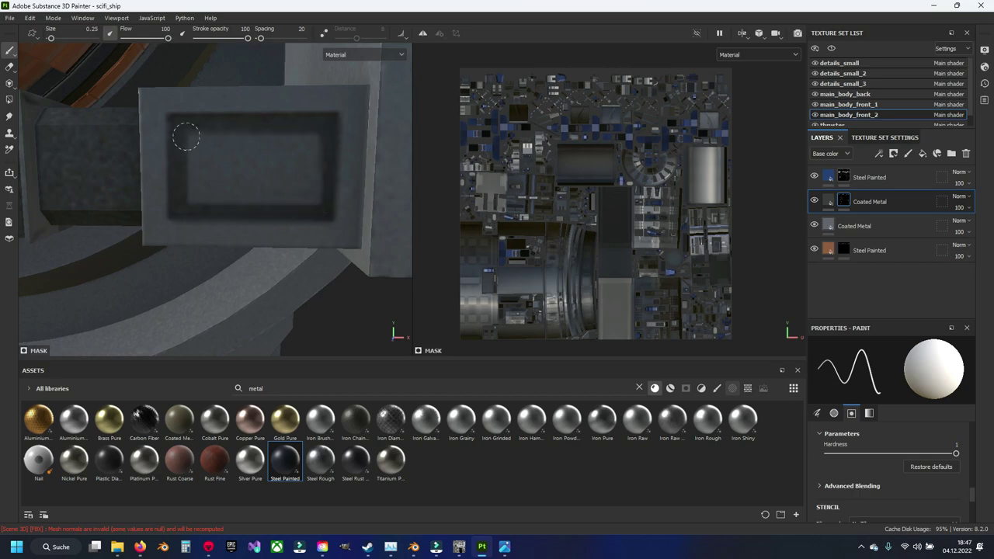
Fill the recess's lighter middle with straight dark strokes until it is fully dark.
{"action": "left_click", "coordinate": [191, 143]}
{"action": "left_click", "coordinate": [310, 143], "text": "shift"}
{"action": "left_click", "coordinate": [312, 198], "text": "shift"}
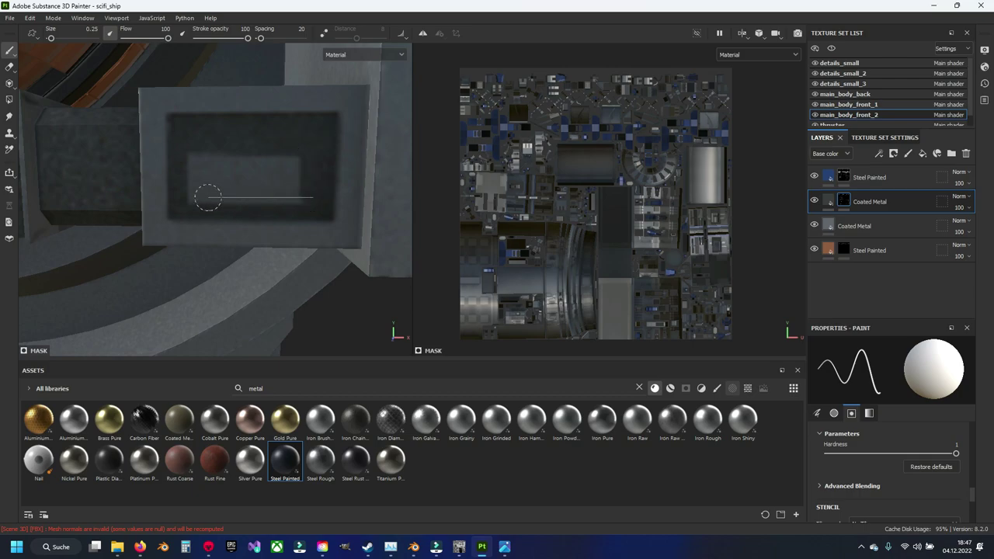
{"action": "left_click", "coordinate": [195, 199], "text": "shift"}
{"action": "left_click", "coordinate": [192, 165], "text": "shift"}
{"action": "left_click", "coordinate": [300, 178], "text": "shift"}
{"action": "left_click", "coordinate": [222, 176], "text": "shift"}
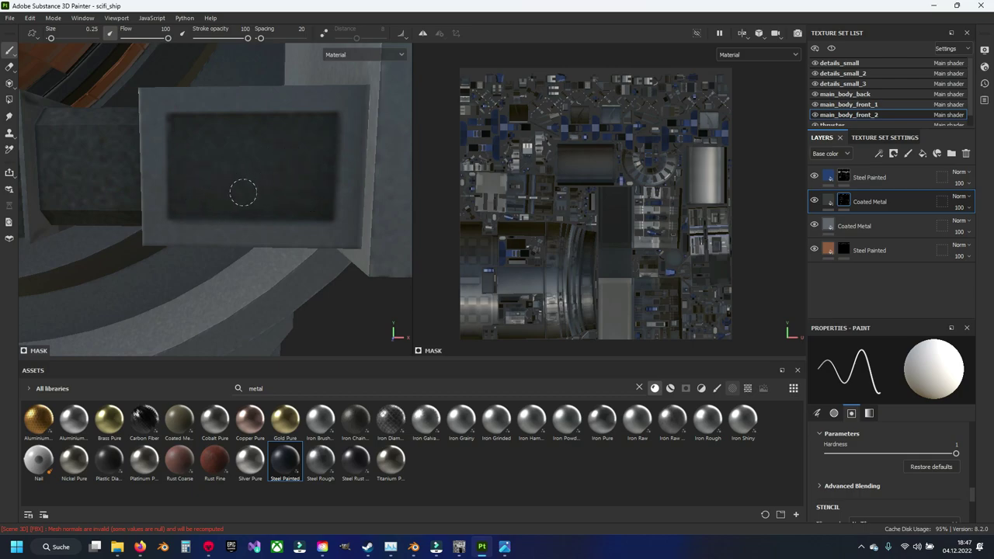
Outline the neighbouring box's top face with straight dark lines along all four edges.
{"action": "left_click_drag", "start_coordinate": [212, 189], "coordinate": [225, 182], "text": "alt"}
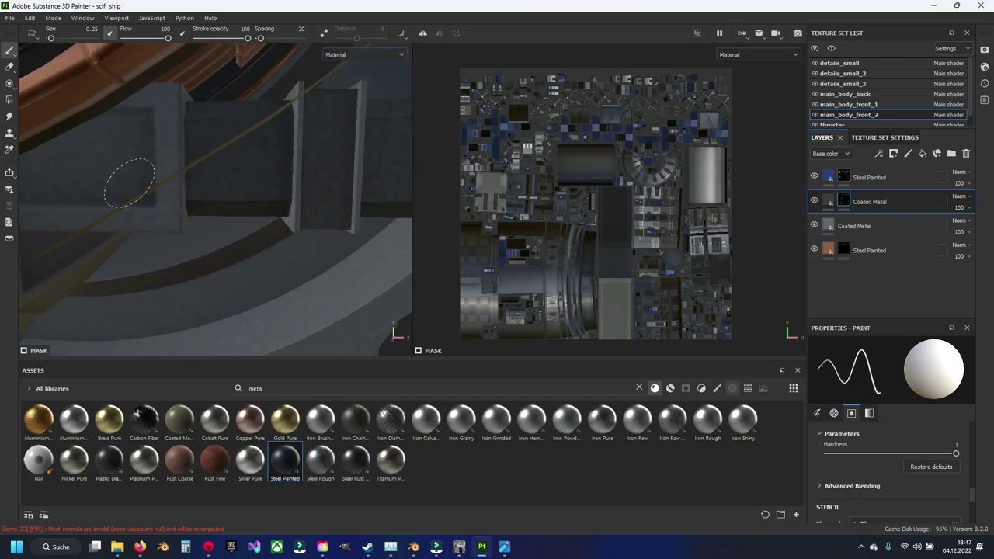
{"action": "mouse_move", "coordinate": [166, 200]}
{"action": "left_mouse_down", "text": "alt"}
{"action": "mouse_move", "coordinate": [194, 125]}
{"action": "mouse_move", "coordinate": [195, 136]}
{"action": "left_mouse_up", "text": "alt"}
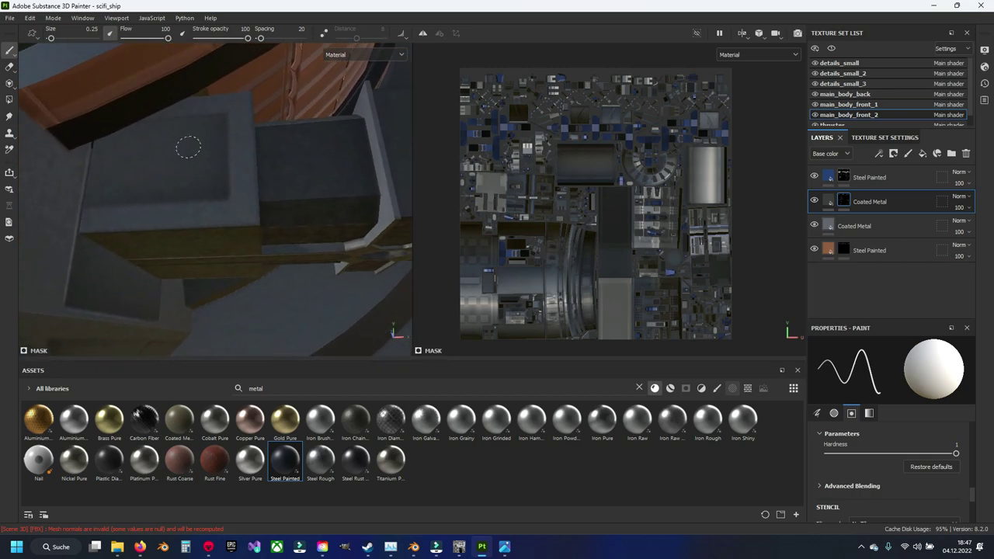
{"action": "left_click", "coordinate": [224, 116]}
{"action": "left_click", "coordinate": [83, 124], "text": "shift"}
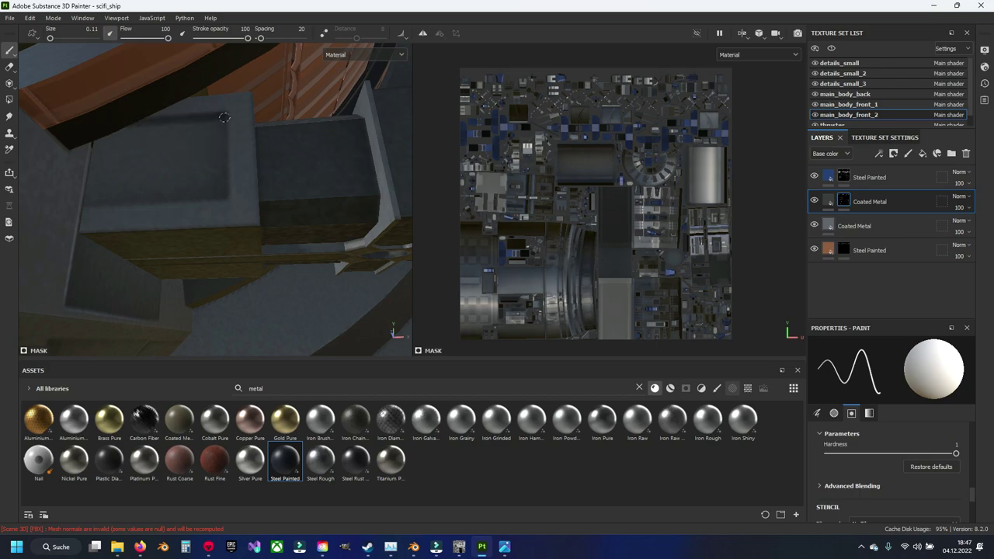
{"action": "key", "text": "shift"}
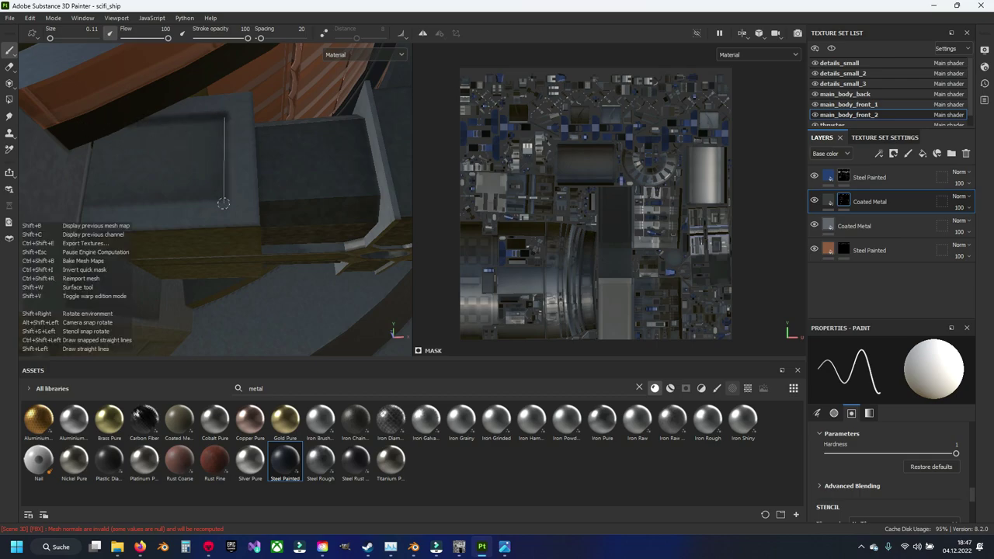
{"action": "left_click", "coordinate": [224, 197], "text": "shift"}
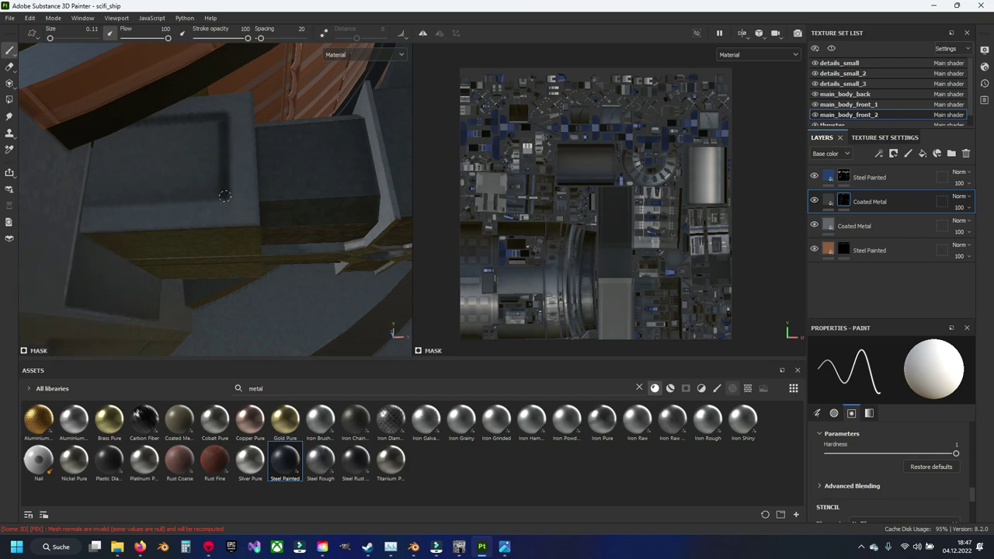
{"action": "left_click", "coordinate": [84, 202], "text": "shift"}
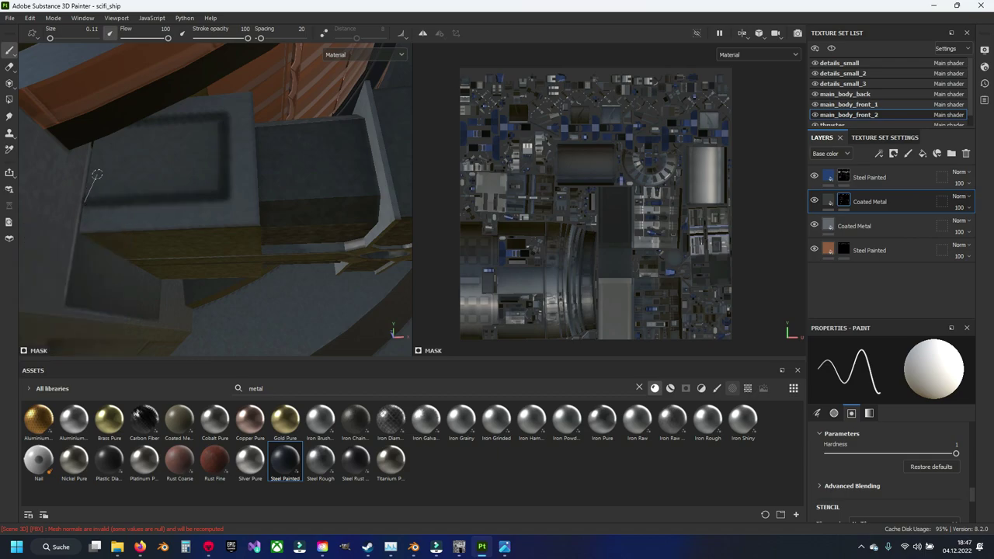
{"action": "left_click", "coordinate": [96, 132], "text": "shift"}
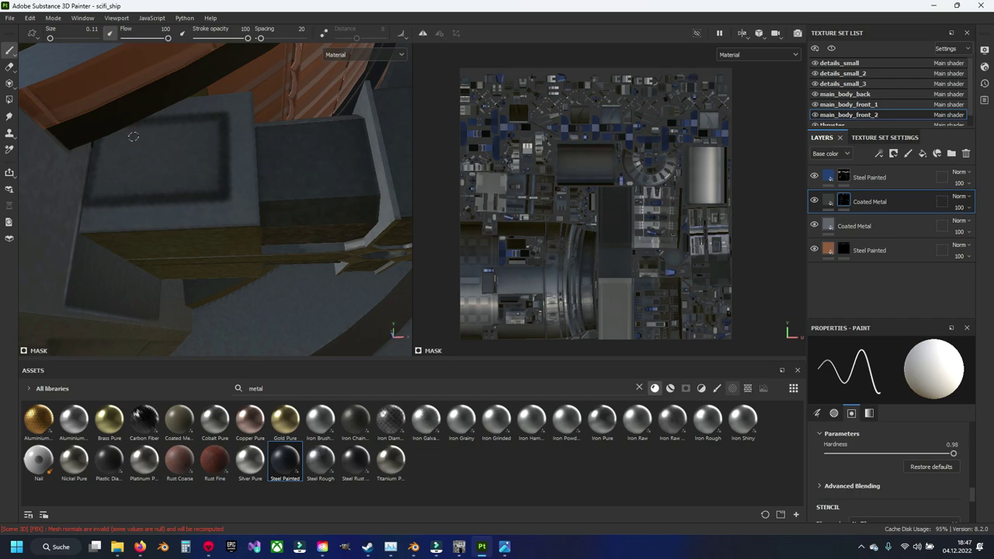
Enlarge the brush slightly, thicken the bottom border and fill the inner square dark.
{"action": "key", "text": "bracketright"}
{"action": "left_click_drag", "start_coordinate": [124, 127], "coordinate": [216, 123]}
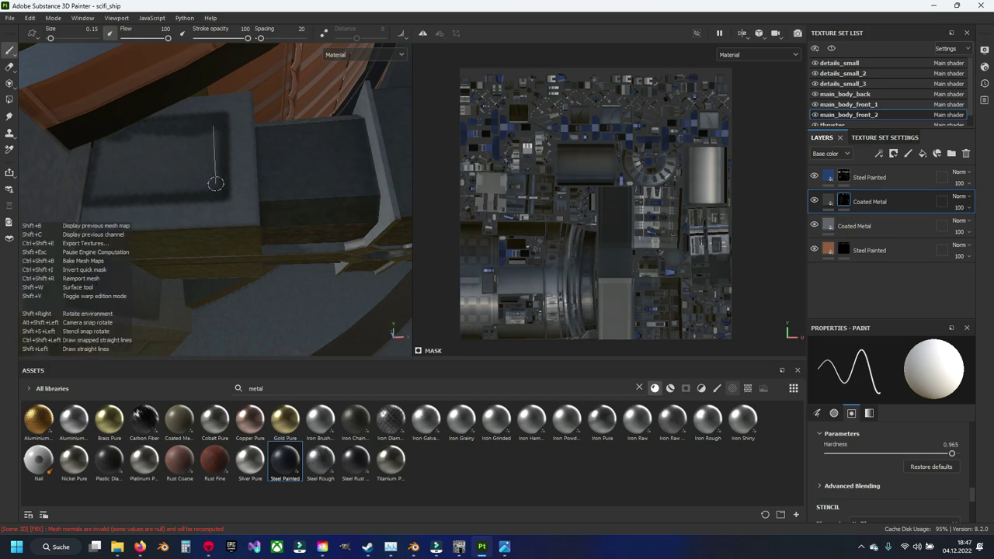
{"action": "left_click_drag", "start_coordinate": [85, 194], "coordinate": [216, 195]}
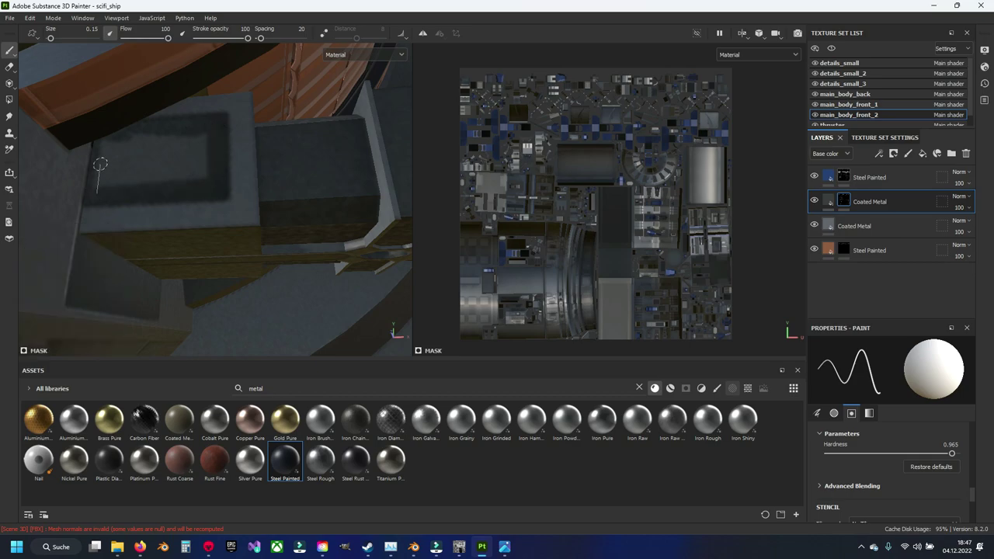
{"action": "left_click", "coordinate": [199, 137], "text": "shift"}
{"action": "mouse_move", "coordinate": [199, 141]}
{"action": "left_mouse_down"}
{"action": "mouse_move", "coordinate": [113, 177]}
{"action": "mouse_move", "coordinate": [159, 146]}
{"action": "mouse_move", "coordinate": [117, 166]}
{"action": "mouse_move", "coordinate": [180, 154]}
{"action": "left_mouse_up"}
Face the cross panel and paint two straight dark passes along its horizontal bar at brush size 0.1.
{"action": "mouse_move", "coordinate": [115, 152]}
{"action": "left_mouse_down", "text": "alt"}
{"action": "mouse_move", "coordinate": [218, 199]}
{"action": "mouse_move", "coordinate": [242, 197]}
{"action": "left_mouse_up", "text": "alt"}
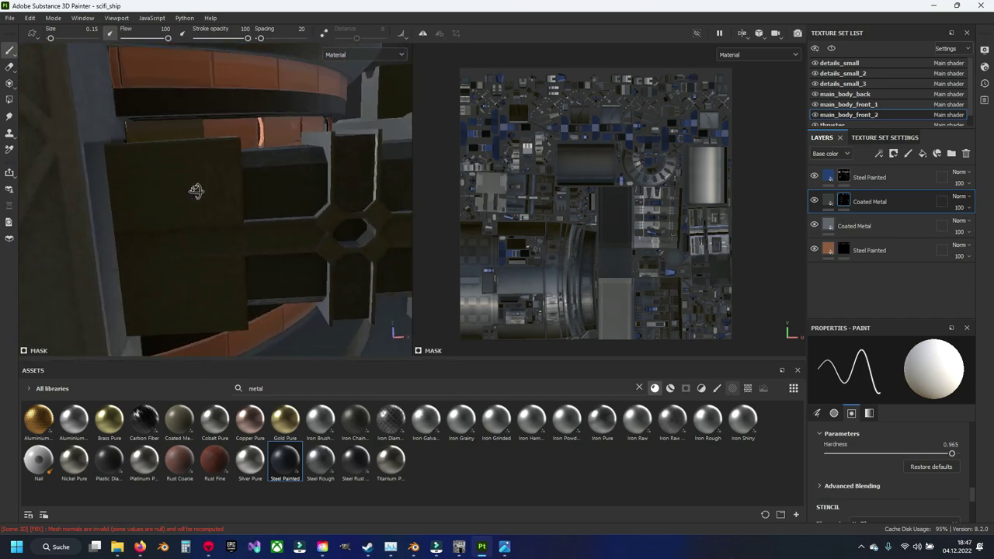
{"action": "right_click_drag", "start_coordinate": [242, 197], "coordinate": [233, 197], "text": "ctrl"}
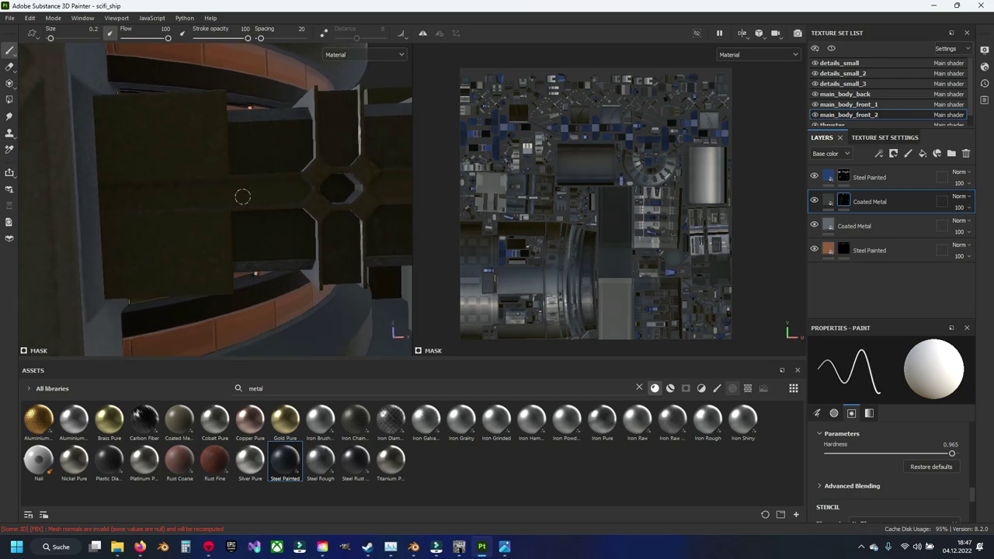
{"action": "left_click_drag", "start_coordinate": [233, 196], "coordinate": [169, 219], "text": "alt"}
{"action": "right_click_drag", "start_coordinate": [168, 219], "coordinate": [249, 204], "text": "shift"}
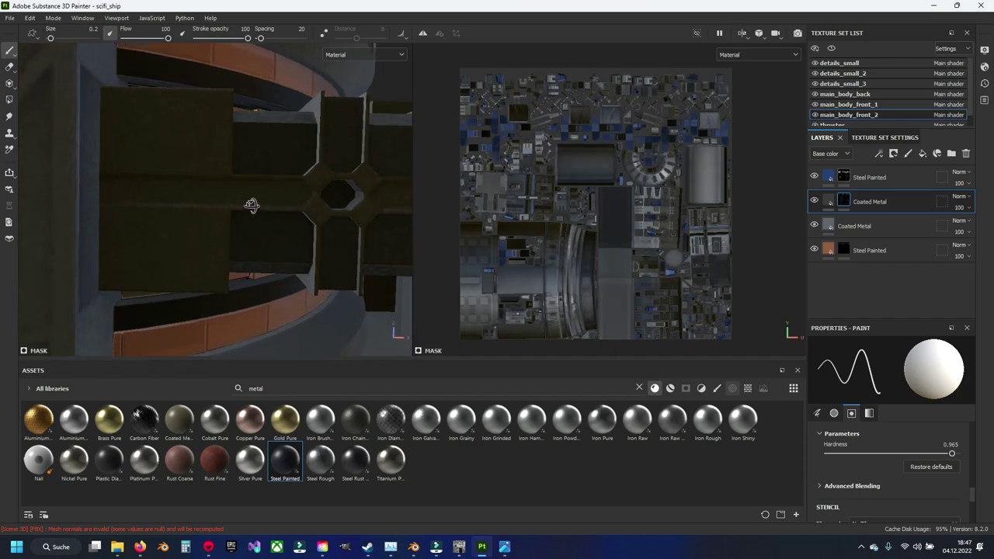
{"action": "scroll", "coordinate": [248, 204], "scroll_direction": "up", "scroll_amount": 3}
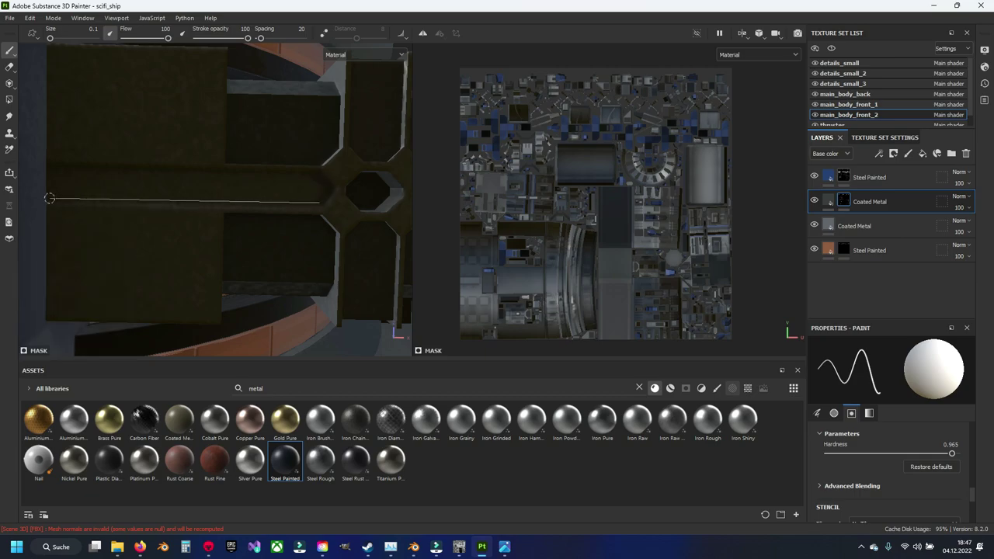
{"action": "left_click", "coordinate": [51, 170]}
{"action": "left_click", "coordinate": [309, 176], "text": "shift"}
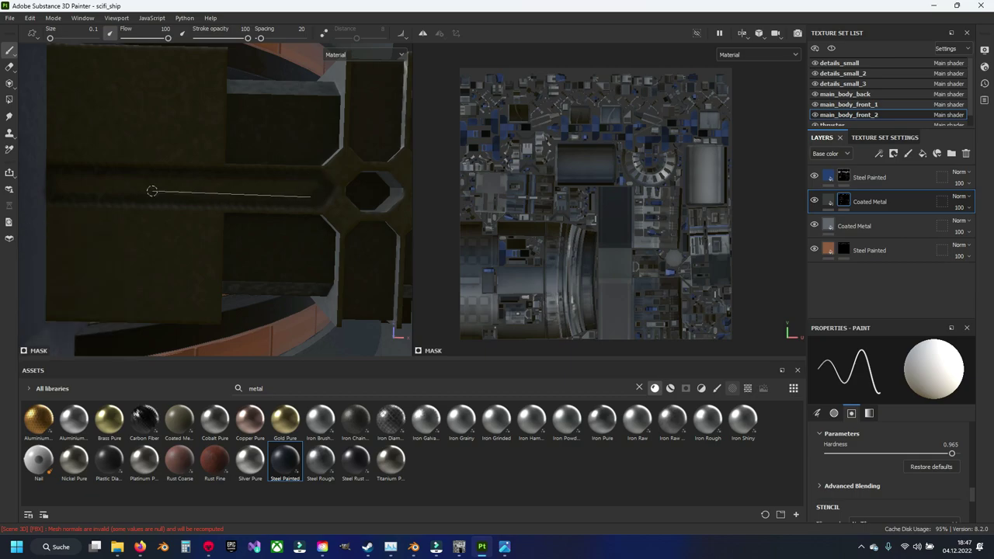
{"action": "left_click", "coordinate": [55, 189], "text": "shift"}
{"action": "left_click", "coordinate": [314, 193], "text": "shift"}
Extend the dark straight strokes to both ends of the bar with several more passes.
{"action": "middle_click_drag", "start_coordinate": [324, 196], "coordinate": [120, 197]}
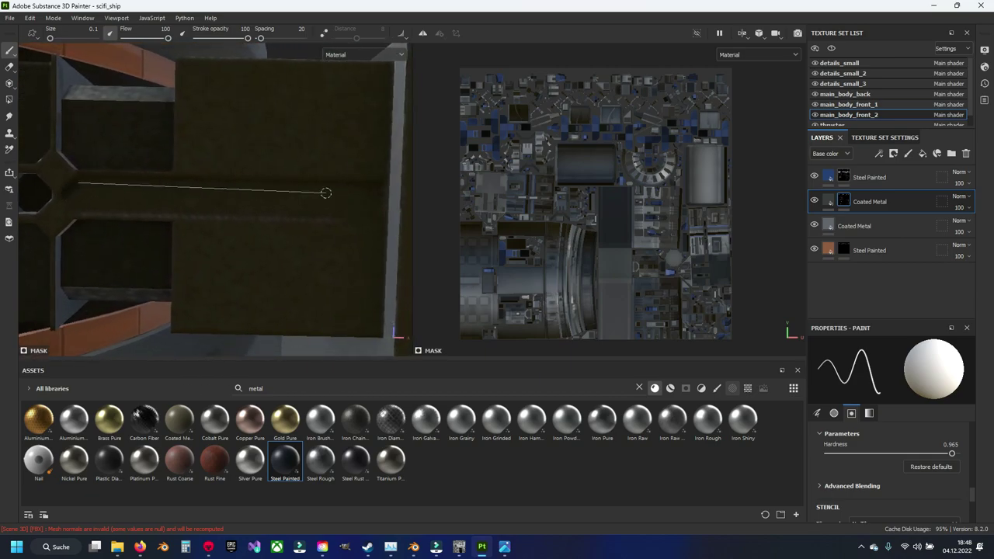
{"action": "left_click", "coordinate": [377, 188], "text": "shift"}
{"action": "left_click", "coordinate": [377, 214], "text": "shift"}
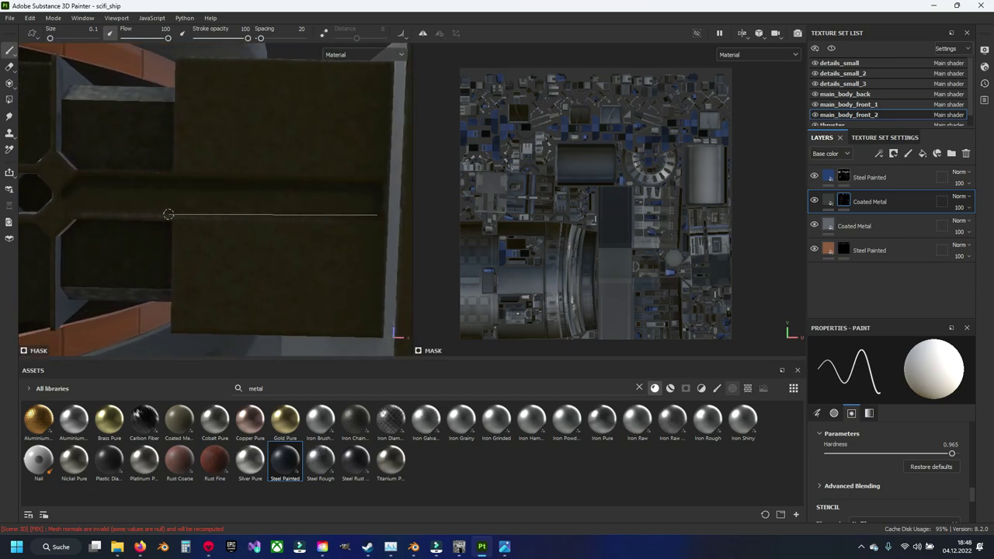
{"action": "left_click", "coordinate": [75, 207], "text": "shift"}
{"action": "left_click", "coordinate": [82, 187], "text": "shift"}
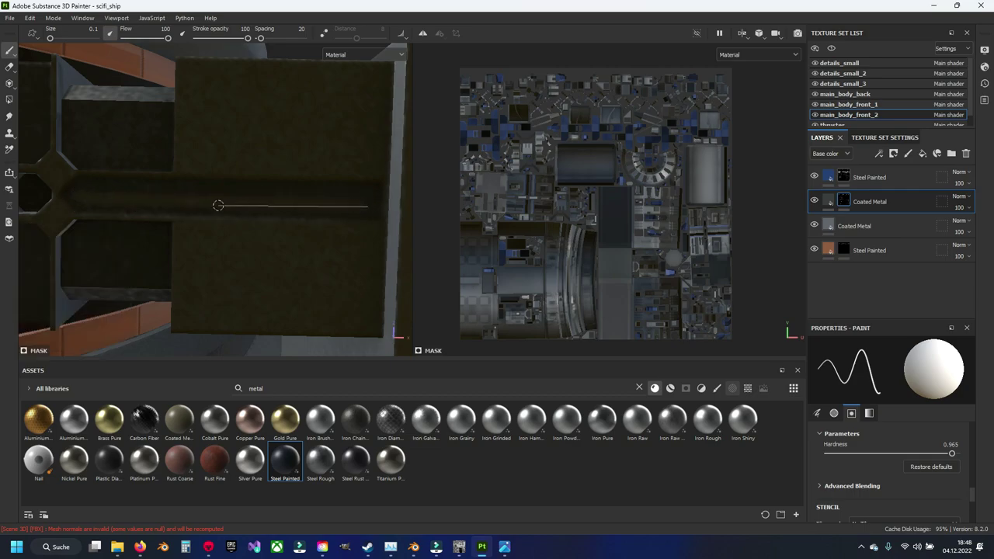
{"action": "left_click", "coordinate": [362, 206], "text": "shift"}
{"action": "left_click", "coordinate": [71, 194], "text": "shift"}
{"action": "left_click", "coordinate": [365, 204], "text": "shift"}
{"action": "left_click_drag", "start_coordinate": [93, 166], "coordinate": [281, 188], "text": "alt"}
Switch to polygon fill and lay the first dark lines along the opposite arm's groove.
{"action": "scroll", "coordinate": [281, 188], "scroll_direction": "up", "scroll_amount": 5}
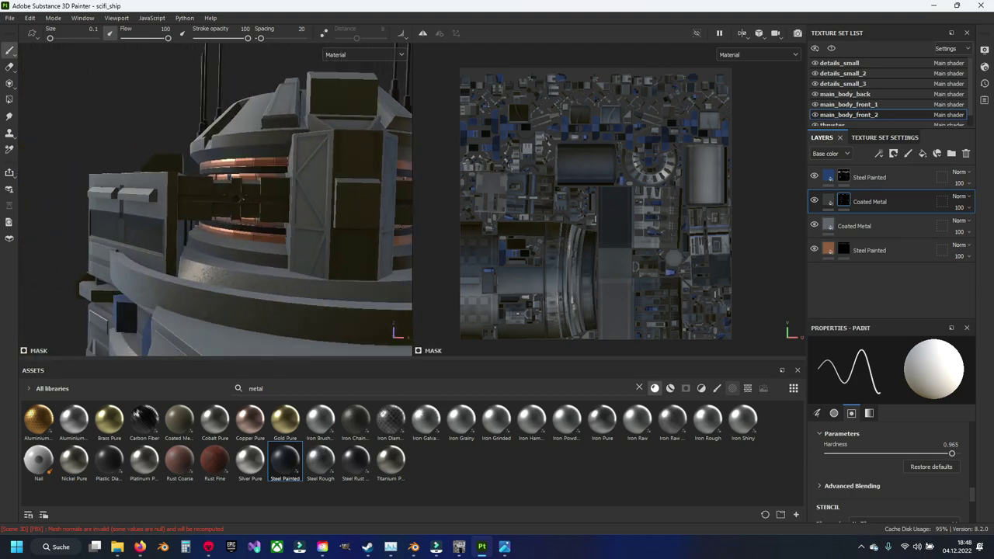
{"action": "left_click", "coordinate": [9, 97]}
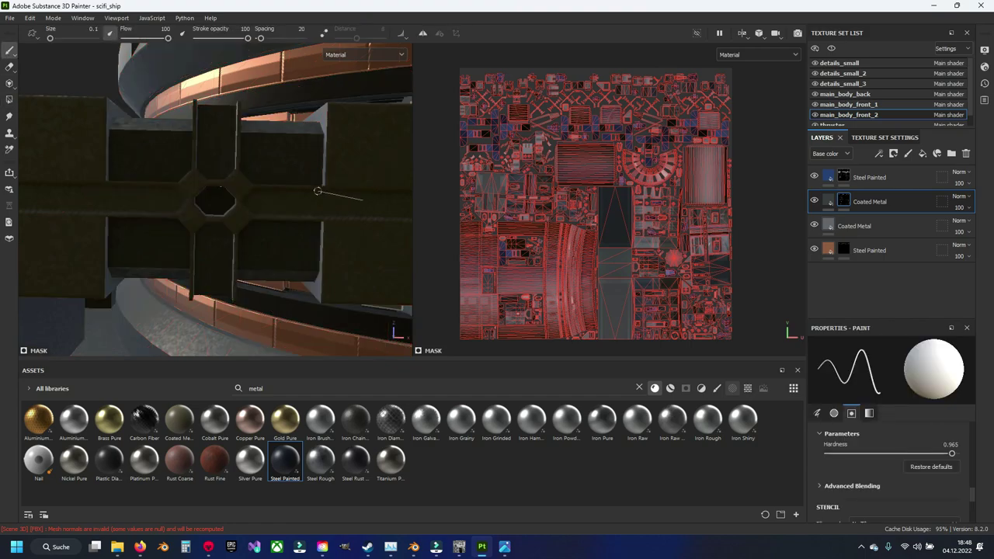
{"action": "left_click_drag", "start_coordinate": [318, 192], "coordinate": [119, 186], "text": "alt"}
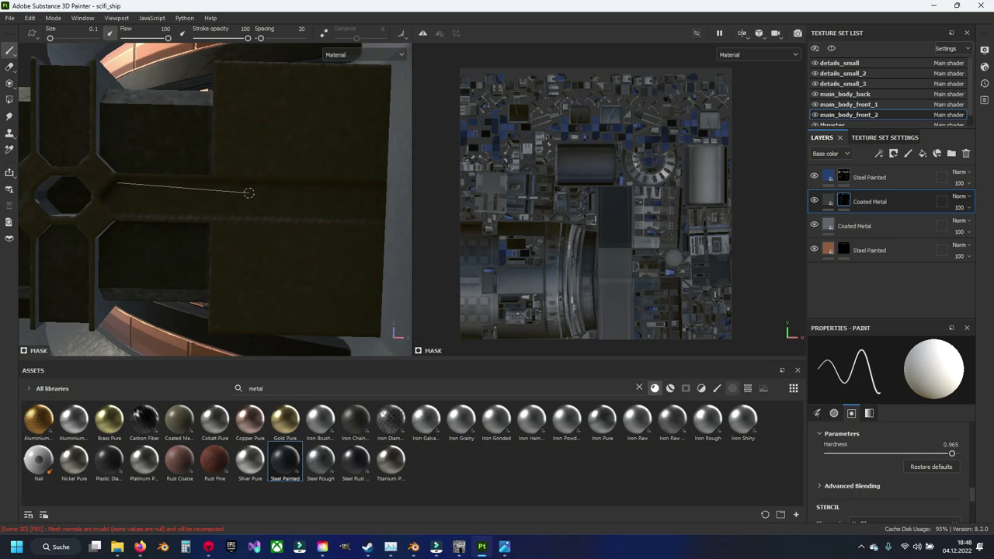
{"action": "left_click", "coordinate": [379, 200], "text": "shift"}
{"action": "left_click", "coordinate": [130, 207], "text": "shift"}
{"action": "left_click", "coordinate": [372, 196], "text": "shift"}
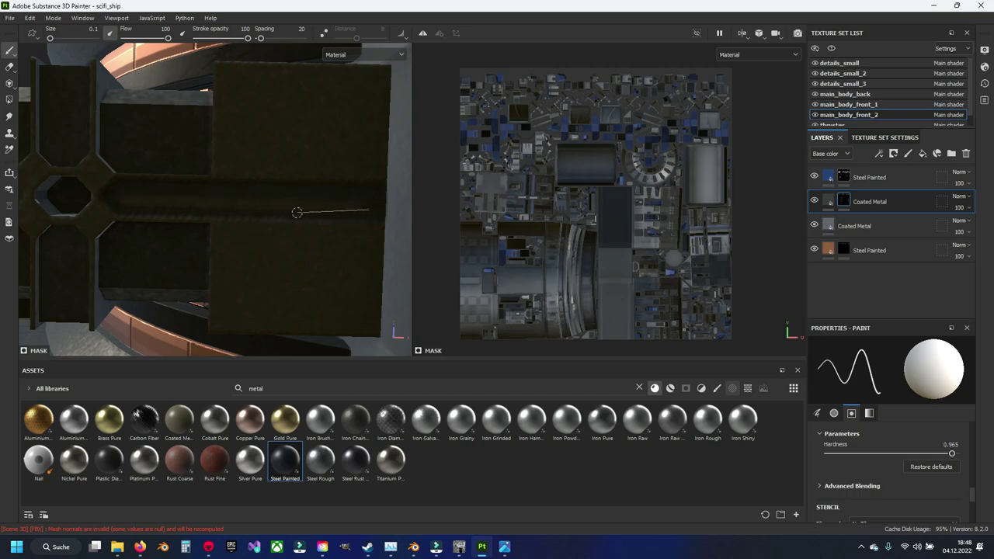
{"action": "left_click", "coordinate": [118, 198], "text": "shift"}
{"action": "left_click", "coordinate": [362, 202], "text": "shift"}
Darken the groove further with five more straight passes from a slightly shifted angle.
{"action": "mouse_move", "coordinate": [362, 202]}
{"action": "left_mouse_down", "text": "alt"}
{"action": "mouse_move", "coordinate": [268, 205]}
{"action": "mouse_move", "coordinate": [278, 204]}
{"action": "left_mouse_up", "text": "alt"}
{"action": "left_click", "coordinate": [55, 182], "text": "shift"}
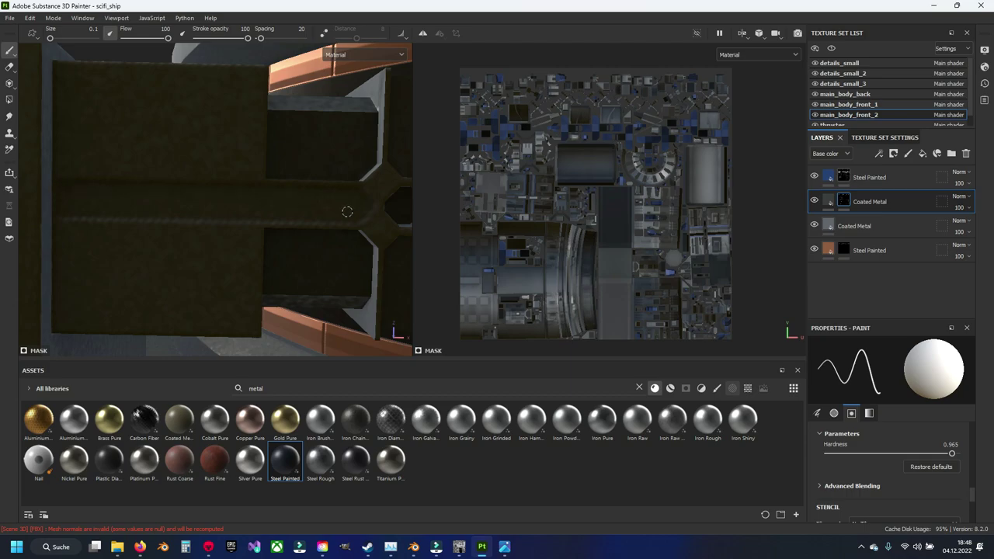
{"action": "left_click", "coordinate": [353, 194]}
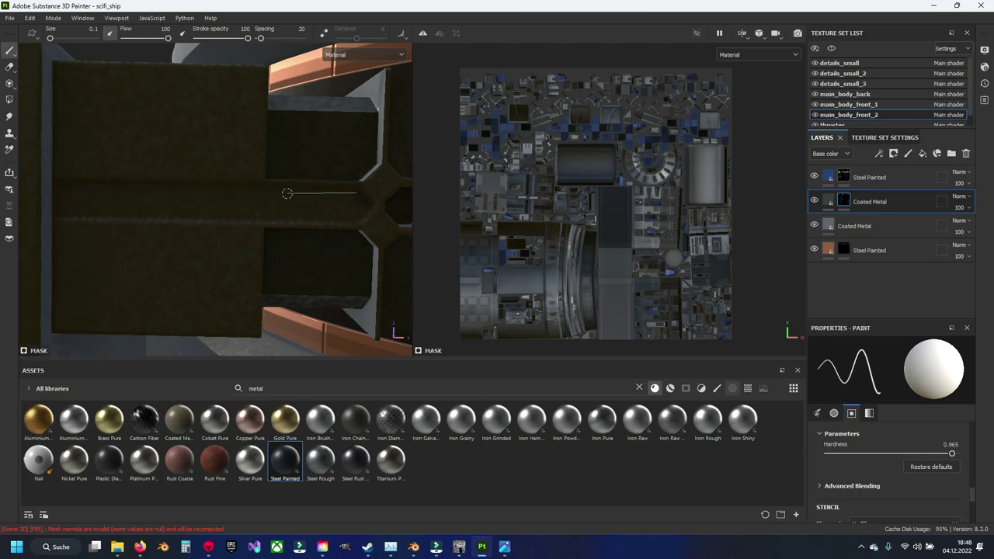
{"action": "left_click", "coordinate": [61, 188], "text": "shift"}
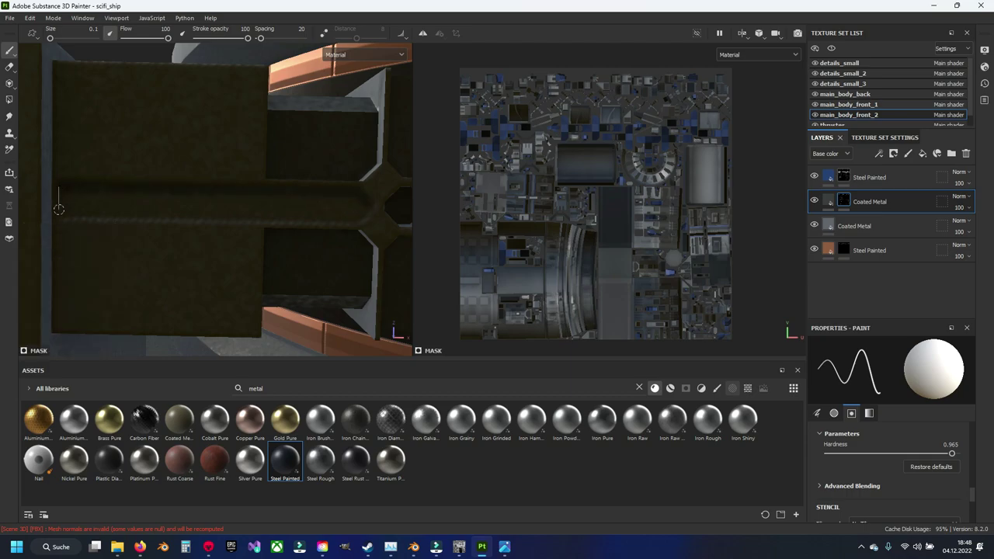
{"action": "left_click", "coordinate": [355, 220], "text": "shift"}
{"action": "left_click", "coordinate": [62, 195], "text": "shift"}
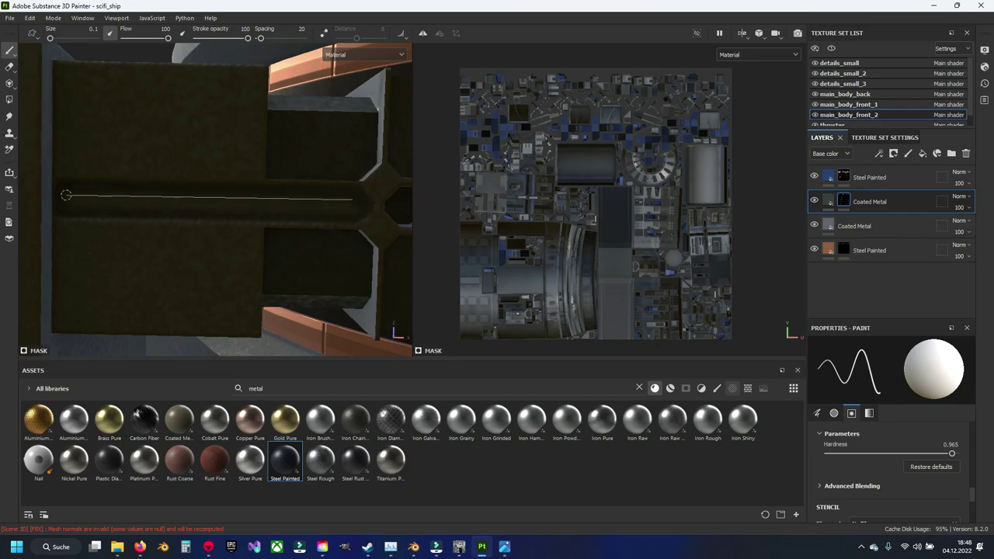